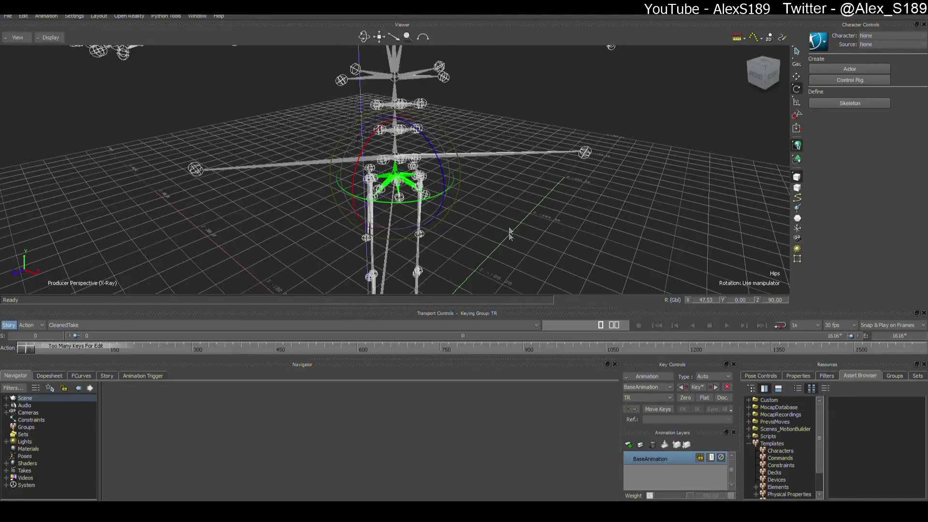
Step: Return to frame 0 of the CleanedTake and set the Hips bone's global Z translation to 0
{"action": "left_click", "coordinate": [72, 350]}
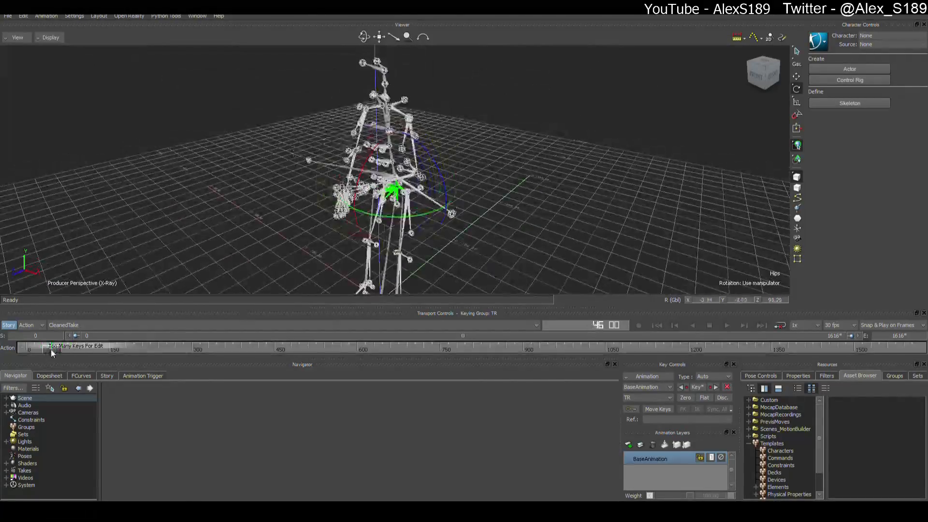
{"action": "left_click_drag", "start_coordinate": [41, 352], "coordinate": [29, 350]}
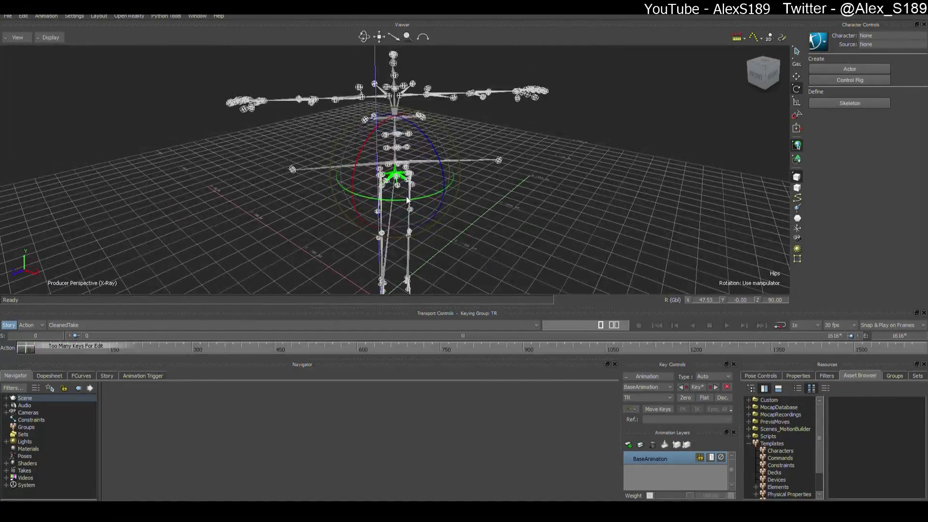
{"action": "left_click_drag", "start_coordinate": [397, 205], "coordinate": [443, 195], "text": "ctrl+shift"}
{"action": "key", "text": "t"}
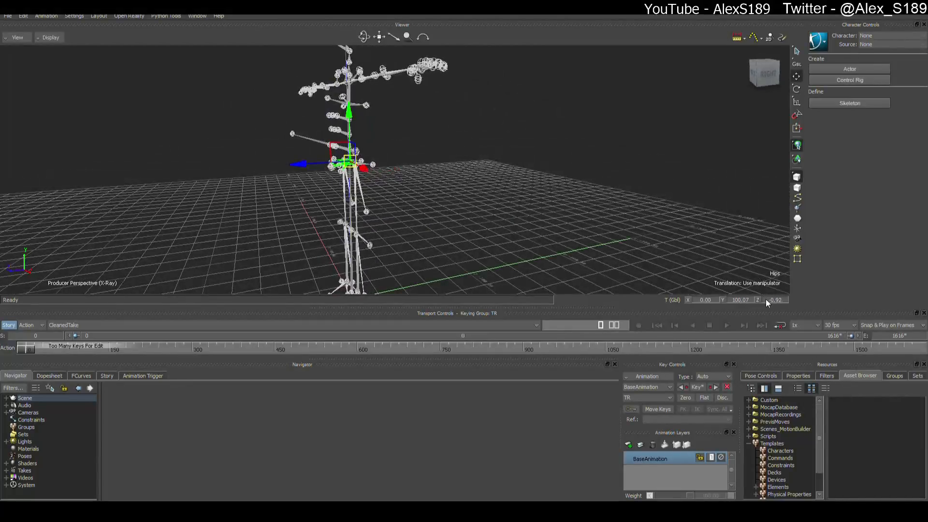
{"action": "left_click_drag", "start_coordinate": [479, 229], "coordinate": [601, 248], "text": "ctrl+shift"}
Step: Set the Hips bone's global X rotation to 0 at frame 0 so the skeleton faces straight forward
{"action": "key", "text": "r"}
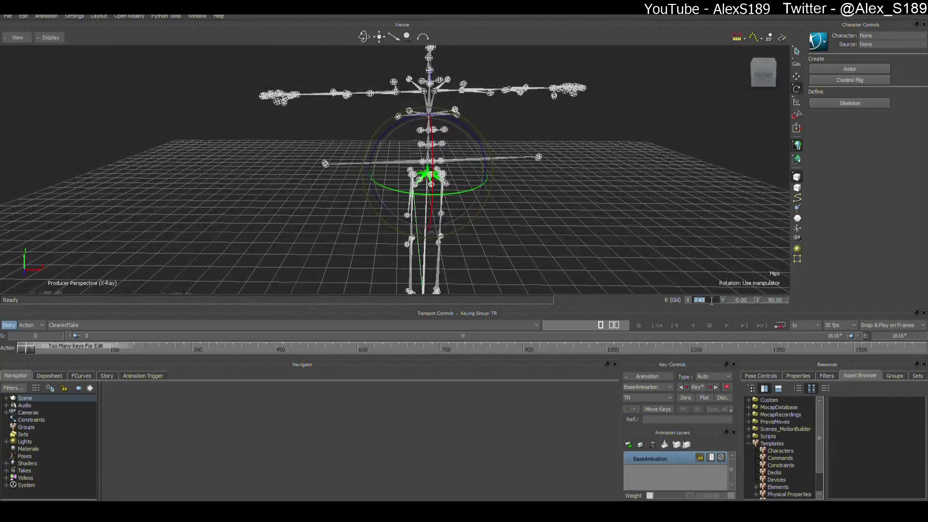
{"action": "type", "text": "0"}
{"action": "key", "text": "Return"}
{"action": "left_click_drag", "start_coordinate": [597, 212], "coordinate": [588, 195], "text": "ctrl+shift"}
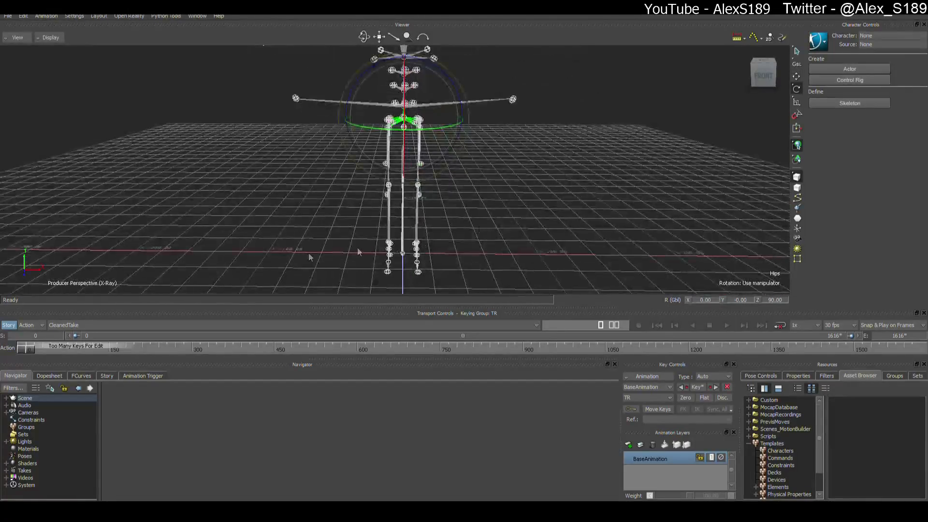
{"action": "scroll", "coordinate": [263, 228], "scroll_direction": "down", "scroll_amount": 3}
{"action": "key", "text": "t"}
{"action": "scroll", "coordinate": [274, 226], "scroll_direction": "down", "scroll_amount": 3}
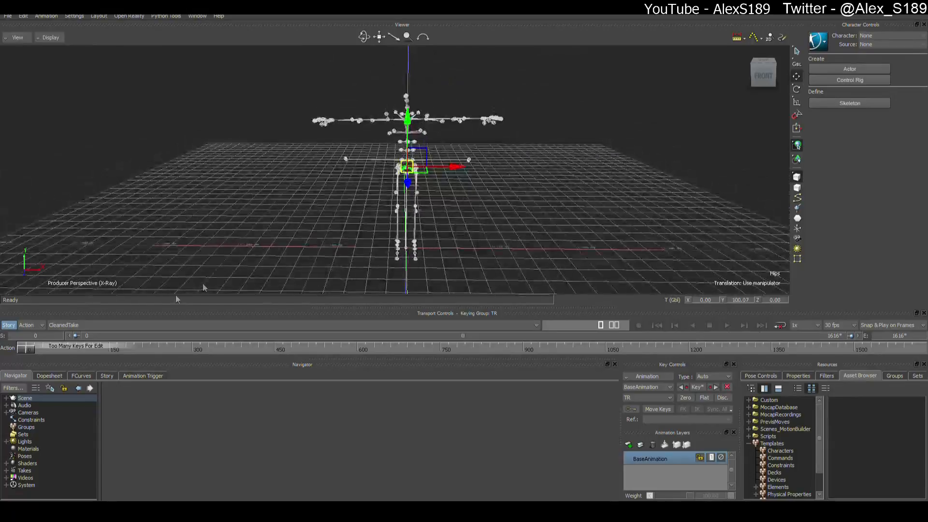
{"action": "mouse_move", "coordinate": [19, 351]}
{"action": "left_mouse_down"}
{"action": "mouse_move", "coordinate": [462, 360]}
{"action": "mouse_move", "coordinate": [23, 349]}
{"action": "left_mouse_up"}
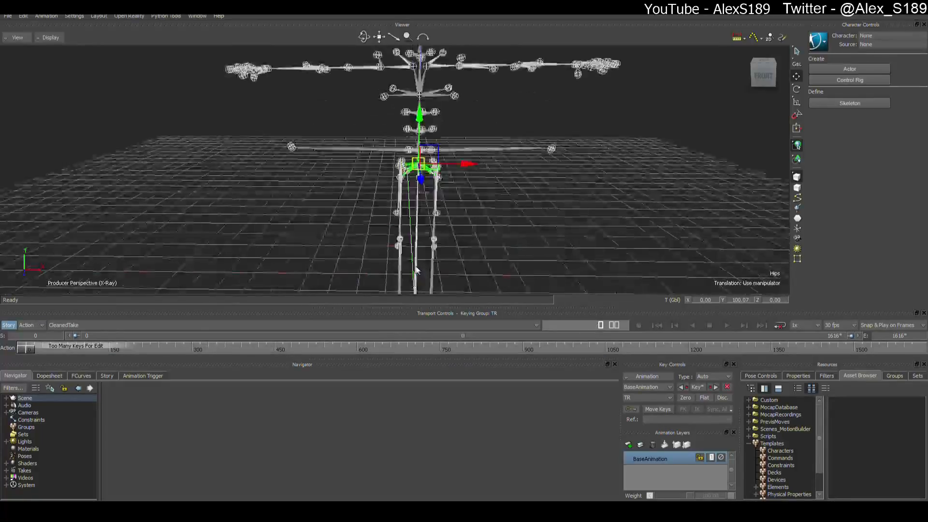
Step: Select the World root bone at the skeleton's base and set its global Y rotation to 0
{"action": "left_click", "coordinate": [416, 270]}
{"action": "left_click_drag", "start_coordinate": [537, 279], "coordinate": [482, 213], "text": "ctrl+shift"}
{"action": "key", "text": "r"}
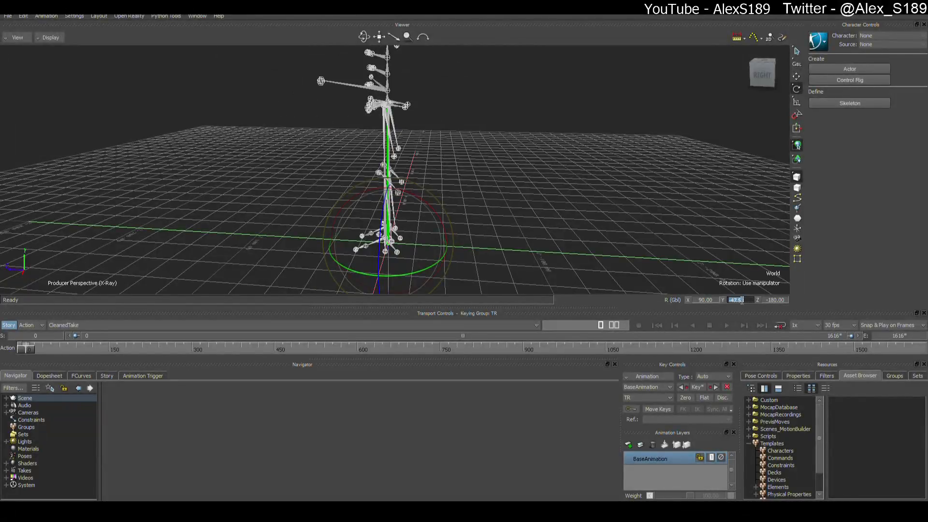
{"action": "type", "text": "0"}
{"action": "key", "text": "Return"}
{"action": "mouse_move", "coordinate": [28, 355]}
{"action": "left_mouse_down"}
{"action": "mouse_move", "coordinate": [343, 372]}
{"action": "mouse_move", "coordinate": [24, 355]}
{"action": "left_mouse_up"}
{"action": "scroll", "coordinate": [233, 176], "scroll_direction": "down", "scroll_amount": 4}
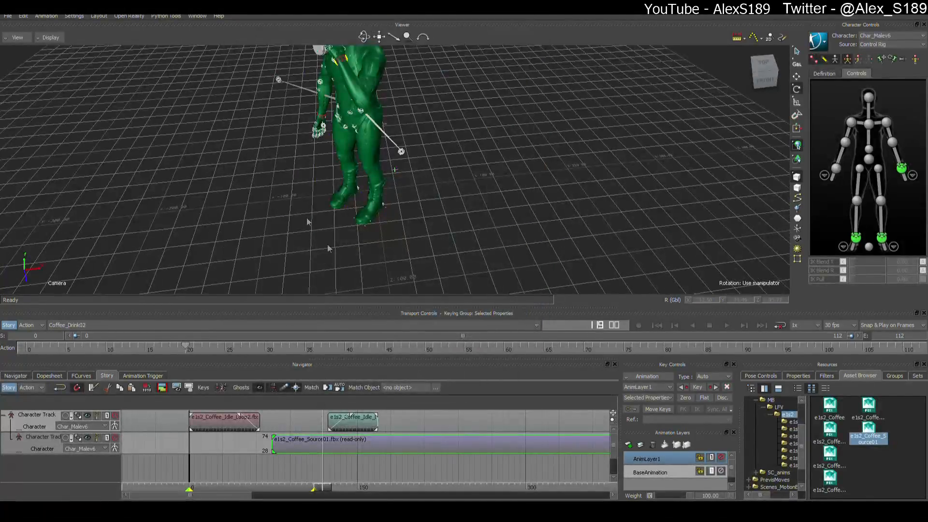
Step: Remove the e1s2_Coffee_Source01 clip from the second character track and refresh the e1s2 asset folder
{"action": "left_click", "coordinate": [360, 436]}
{"action": "key", "text": "Delete"}
{"action": "right_click", "coordinate": [790, 414]}
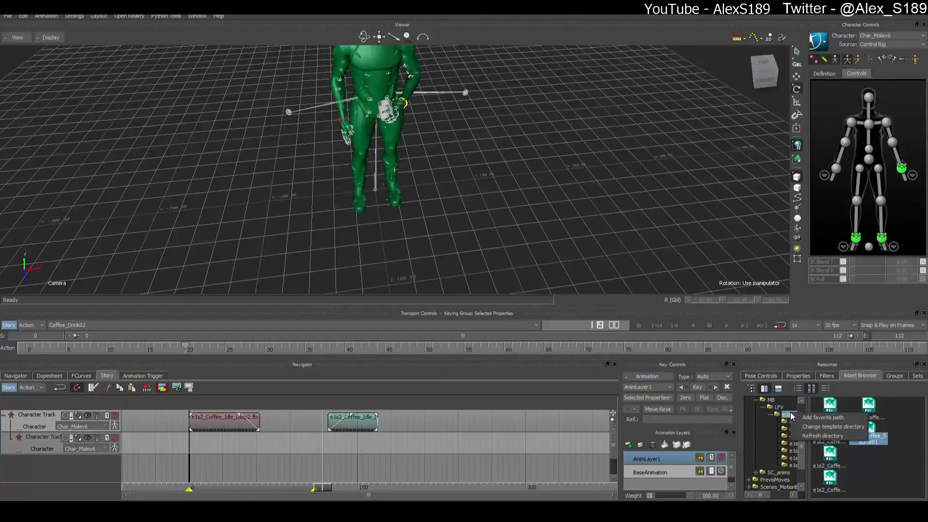
{"action": "left_click", "coordinate": [859, 432]}
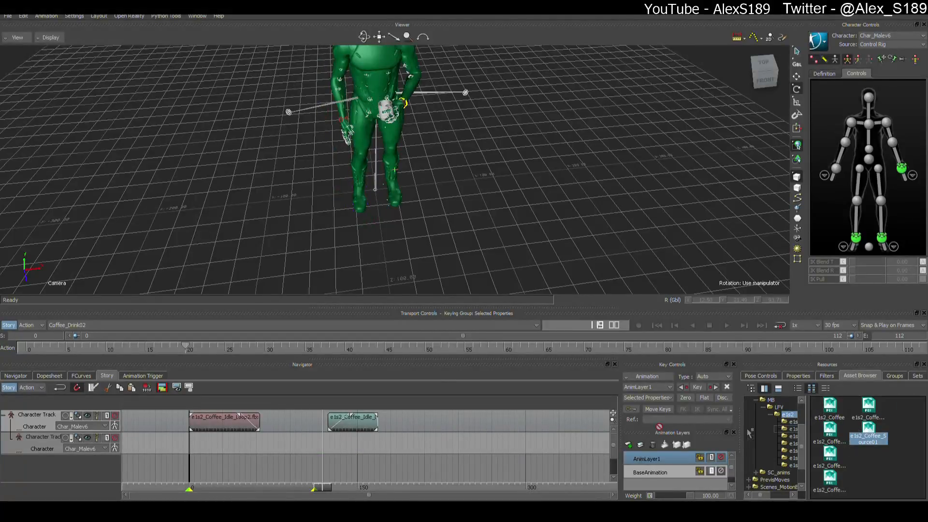
Step: Reinsert the e1s2_Coffee_Source01 clip on the second character track, check its pose, and delete the clip
{"action": "left_click_drag", "start_coordinate": [260, 446], "coordinate": [303, 450]}
{"action": "left_click_drag", "start_coordinate": [324, 488], "coordinate": [240, 478]}
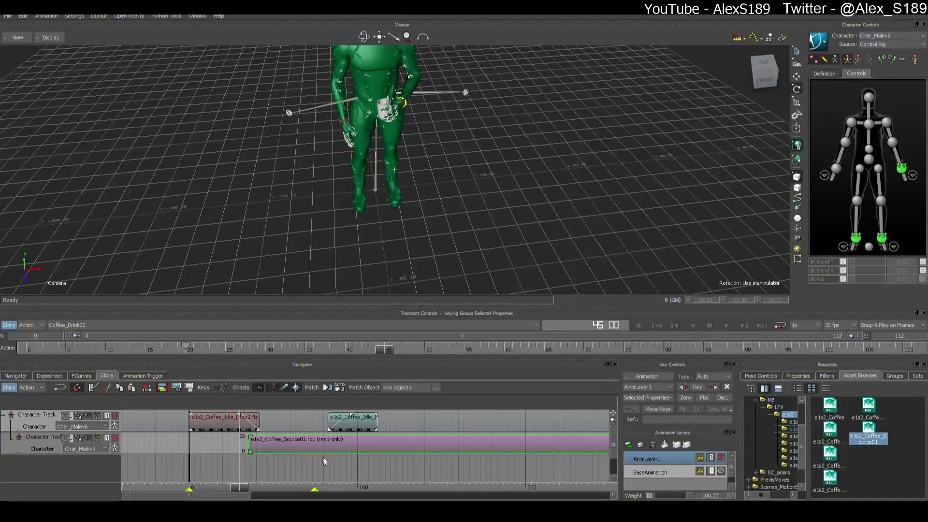
{"action": "key", "text": "Delete"}
{"action": "scroll", "coordinate": [588, 248], "scroll_direction": "down", "scroll_amount": 5}
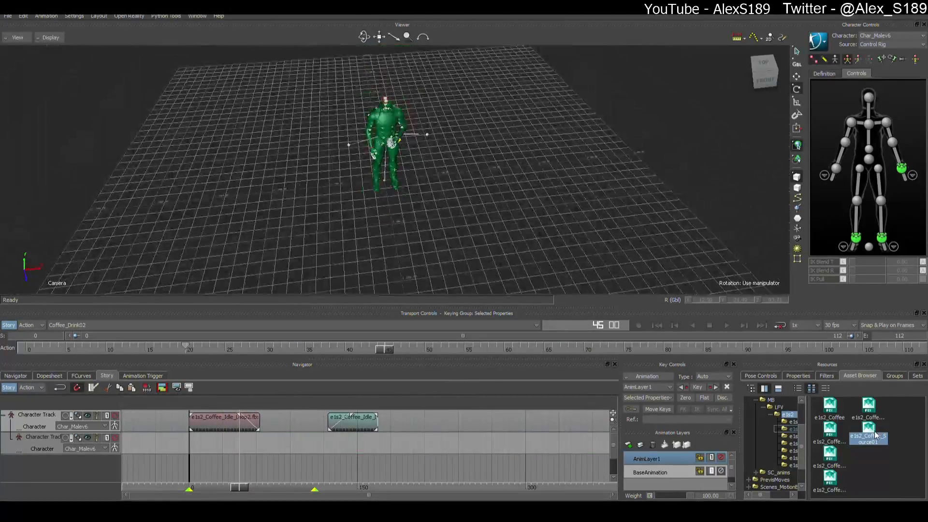
Step: Create a new take in the coffee scene
{"action": "left_click", "coordinate": [111, 326]}
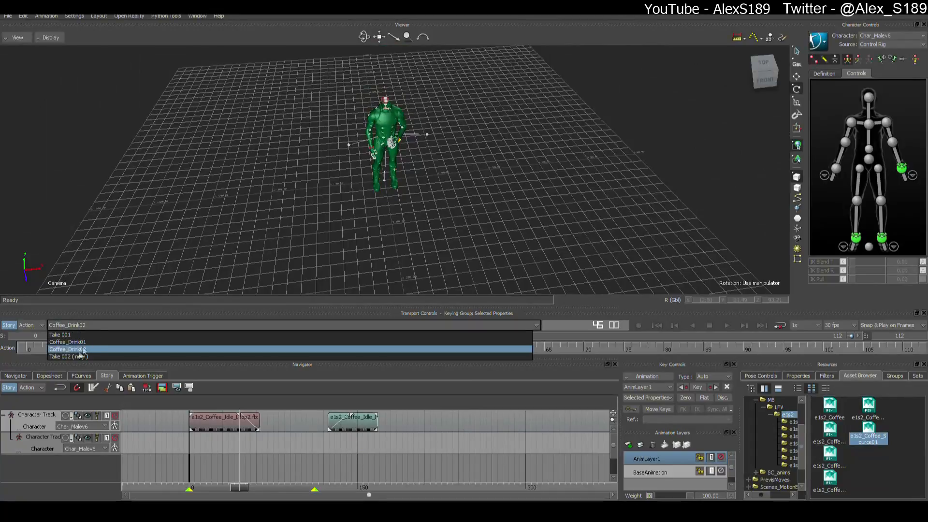
{"action": "left_click", "coordinate": [115, 355]}
{"action": "left_click", "coordinate": [455, 285]}
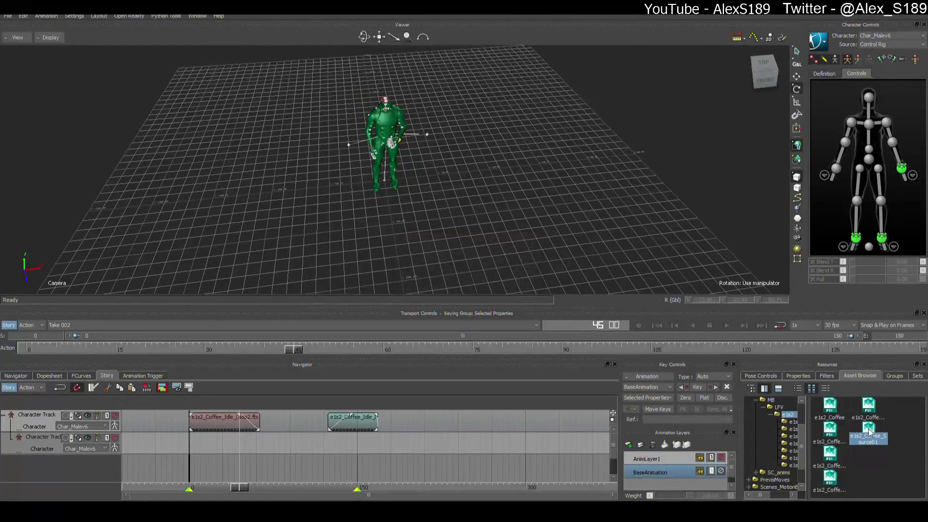
Step: Try the e1s2_Coffee_Source01 clip on the second character track within the new take and remove it
{"action": "left_click_drag", "start_coordinate": [869, 432], "coordinate": [272, 453]}
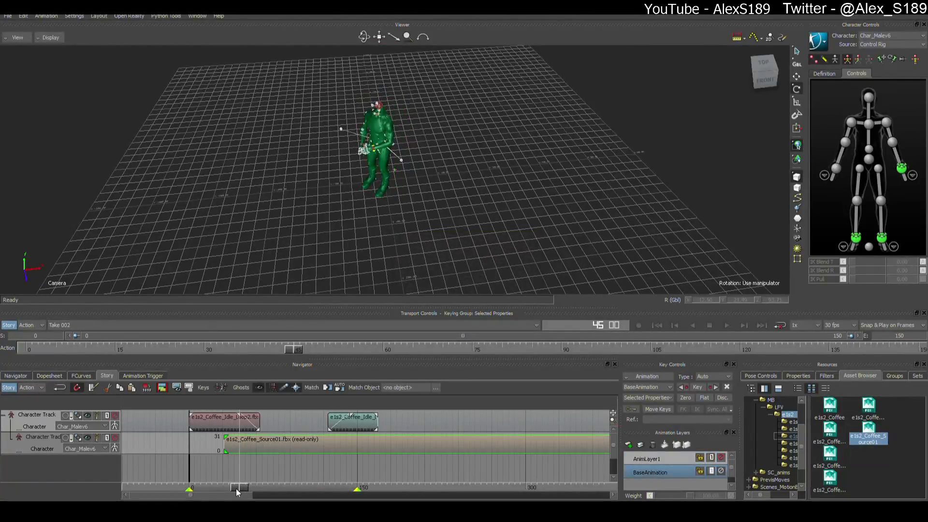
{"action": "left_click_drag", "start_coordinate": [237, 492], "coordinate": [250, 491]}
{"action": "left_click", "coordinate": [297, 447]}
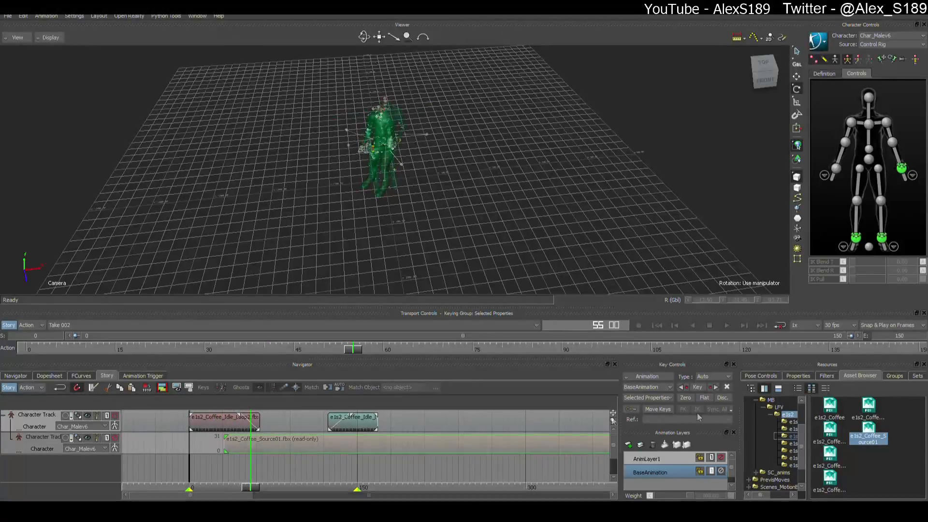
Step: Merge e1s2_Coffee_Source01 into the scene with its CleanedTake and inspect the merged skeleton at the first frame
{"action": "left_click_drag", "start_coordinate": [869, 431], "coordinate": [487, 221]}
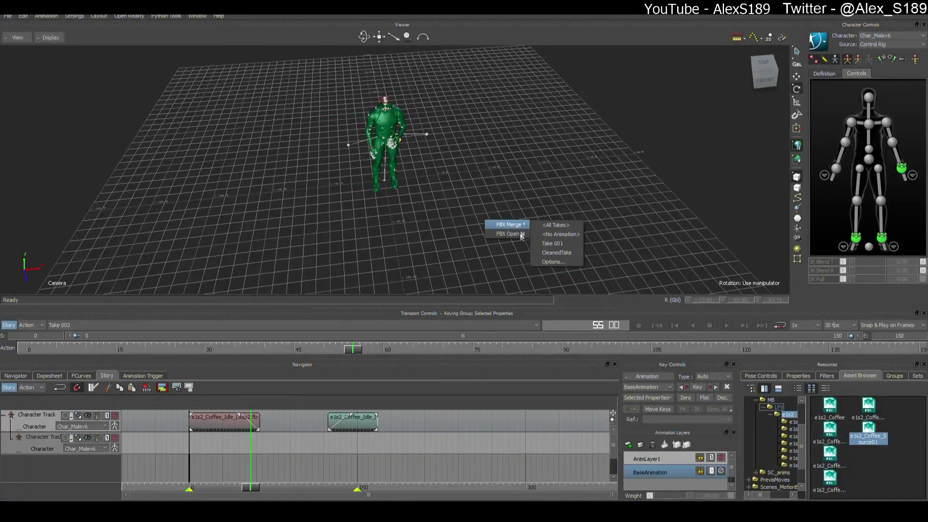
{"action": "left_click", "coordinate": [558, 252]}
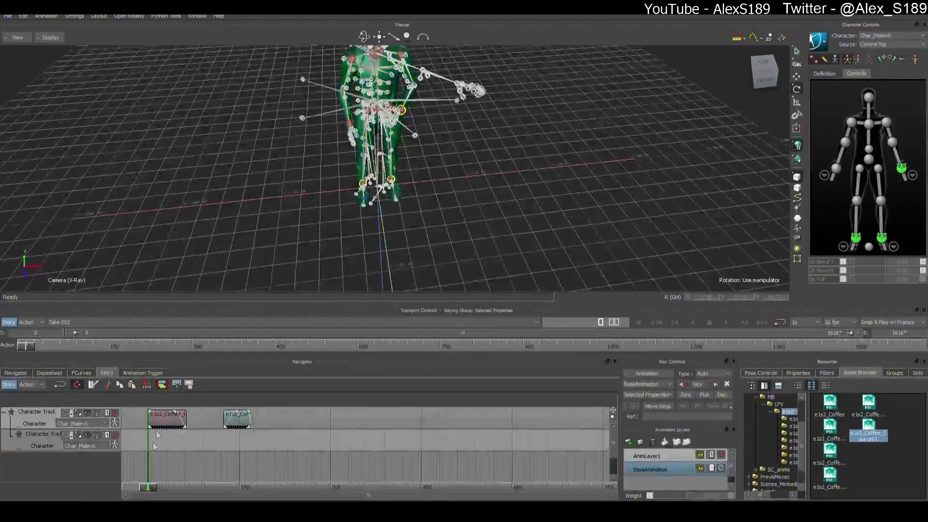
{"action": "mouse_move", "coordinate": [26, 346]}
{"action": "left_mouse_down"}
{"action": "mouse_move", "coordinate": [405, 338]}
{"action": "mouse_move", "coordinate": [25, 342]}
{"action": "left_mouse_up"}
{"action": "scroll", "coordinate": [295, 261], "scroll_direction": "down", "scroll_amount": 5}
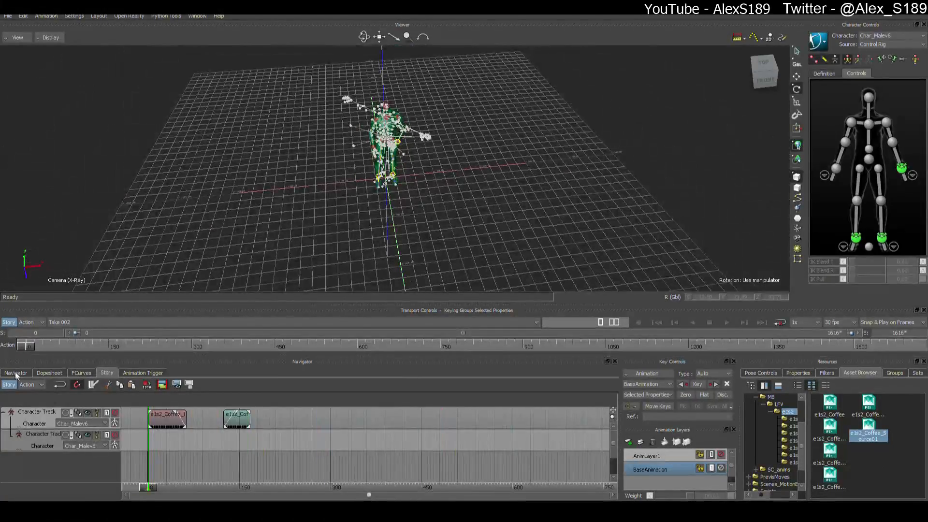
Step: Delete Take 002 from the scene's takes
{"action": "left_click", "coordinate": [16, 373]}
{"action": "scroll", "coordinate": [29, 448], "scroll_direction": "down", "scroll_amount": 1}
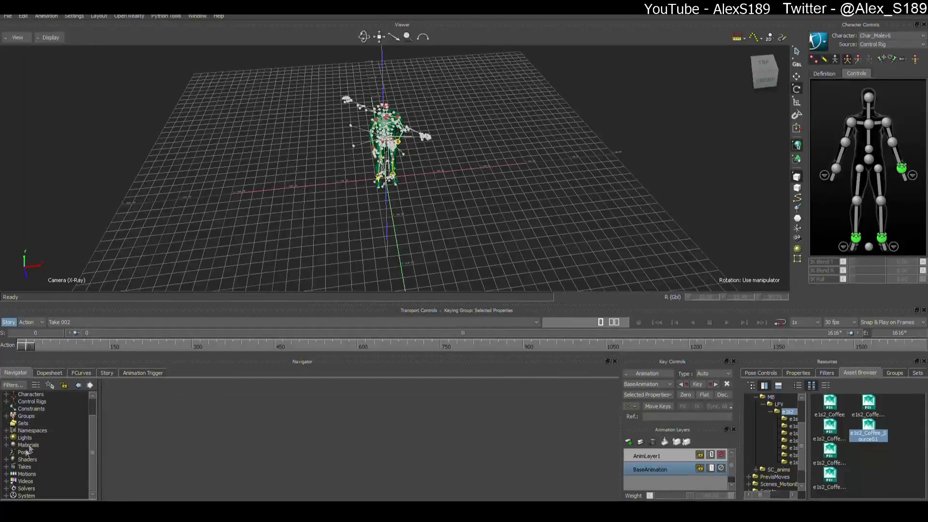
{"action": "left_click", "coordinate": [7, 466]}
{"action": "scroll", "coordinate": [19, 449], "scroll_direction": "down", "scroll_amount": 1}
{"action": "left_click", "coordinate": [36, 474]}
{"action": "right_click", "coordinate": [44, 472]}
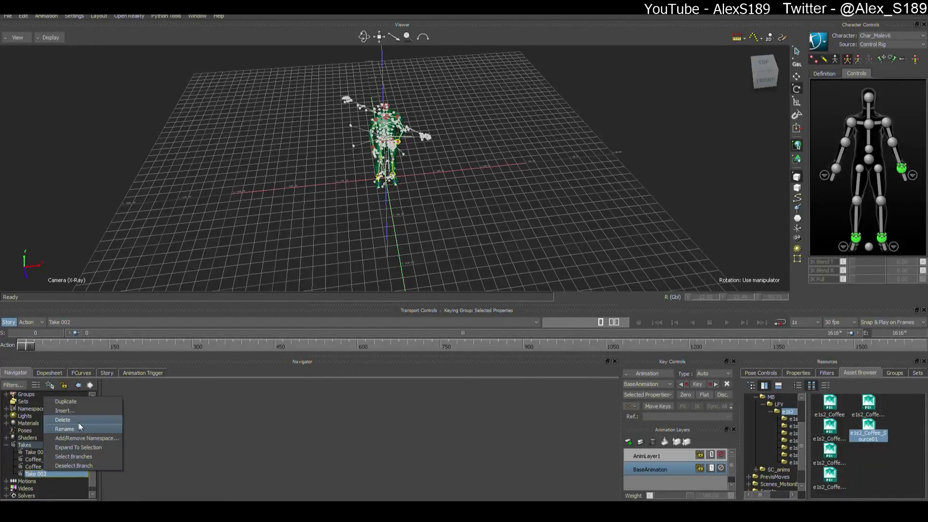
{"action": "left_click", "coordinate": [77, 420]}
{"action": "left_click", "coordinate": [436, 284]}
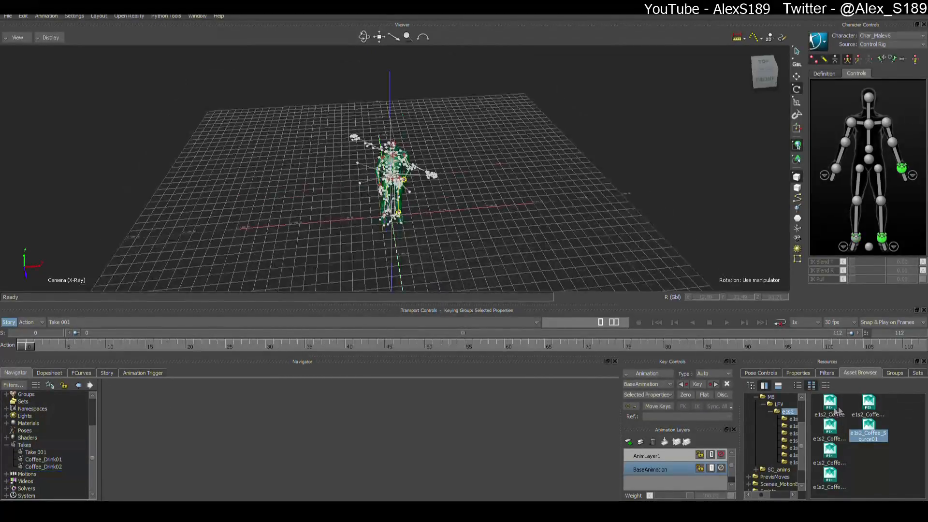
Step: Examine the full names of the coffee FBX files in the e1s2 asset folder
{"action": "left_click", "coordinate": [873, 407]}
{"action": "left_click", "coordinate": [871, 431]}
{"action": "left_click", "coordinate": [834, 480]}
{"action": "left_click", "coordinate": [834, 457]}
{"action": "left_click", "coordinate": [835, 434]}
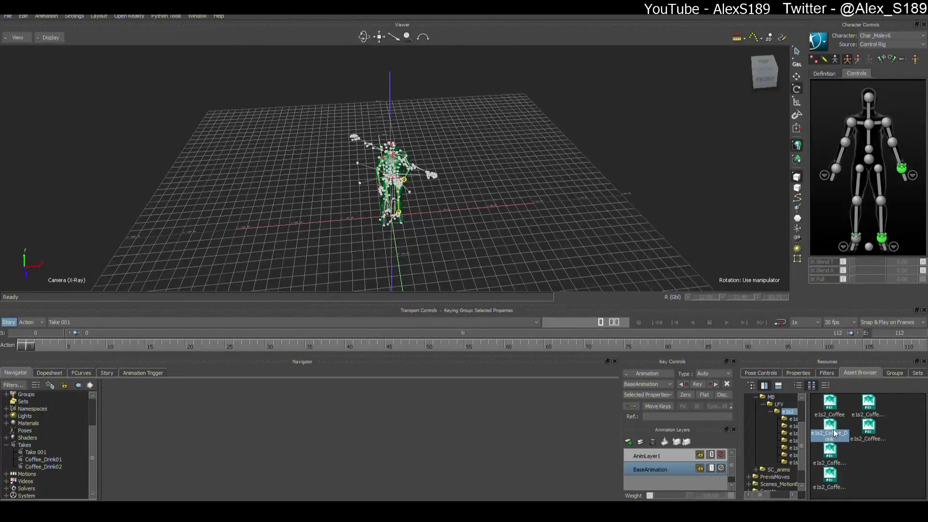
{"action": "left_click", "coordinate": [832, 456]}
{"action": "left_click", "coordinate": [835, 473]}
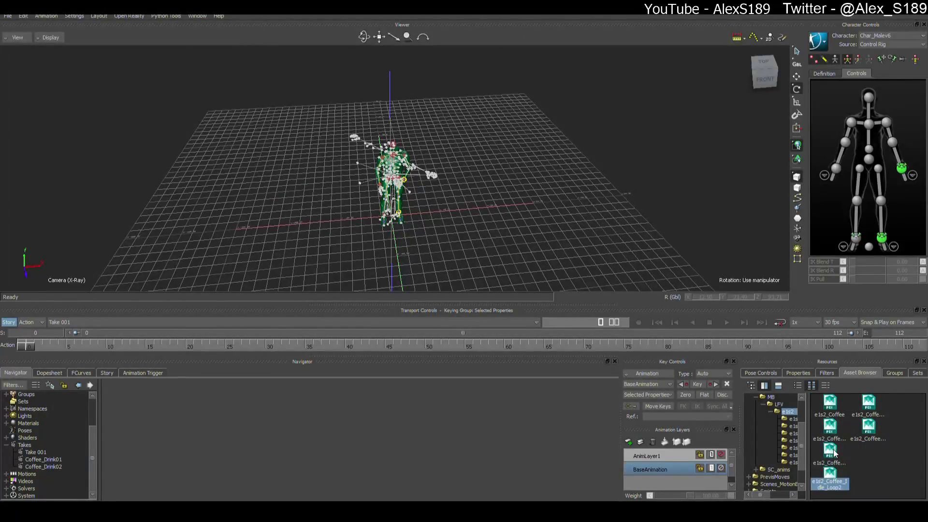
{"action": "left_click", "coordinate": [831, 452]}
{"action": "left_click", "coordinate": [828, 430]}
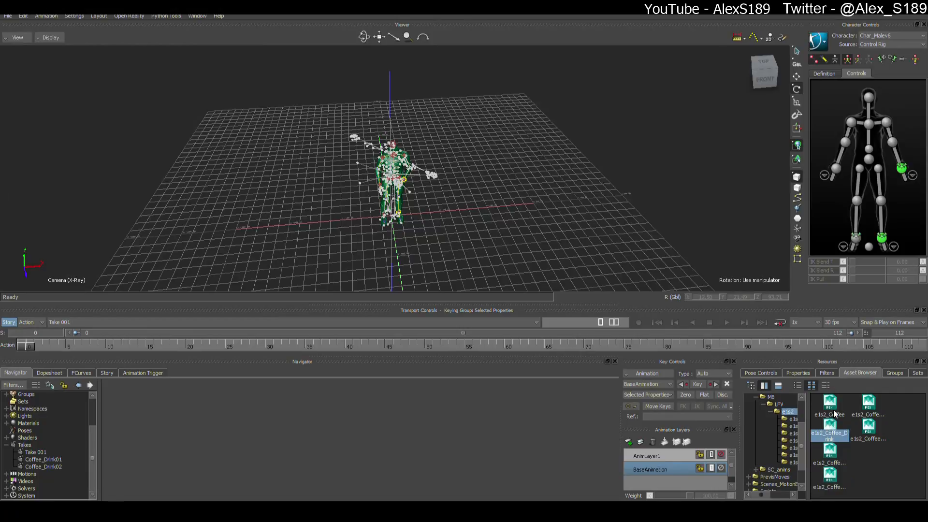
Step: Select the Malev7 and Camera Interest branches in the scene hierarchy and delete them
{"action": "scroll", "coordinate": [608, 233], "scroll_direction": "up", "scroll_amount": 6}
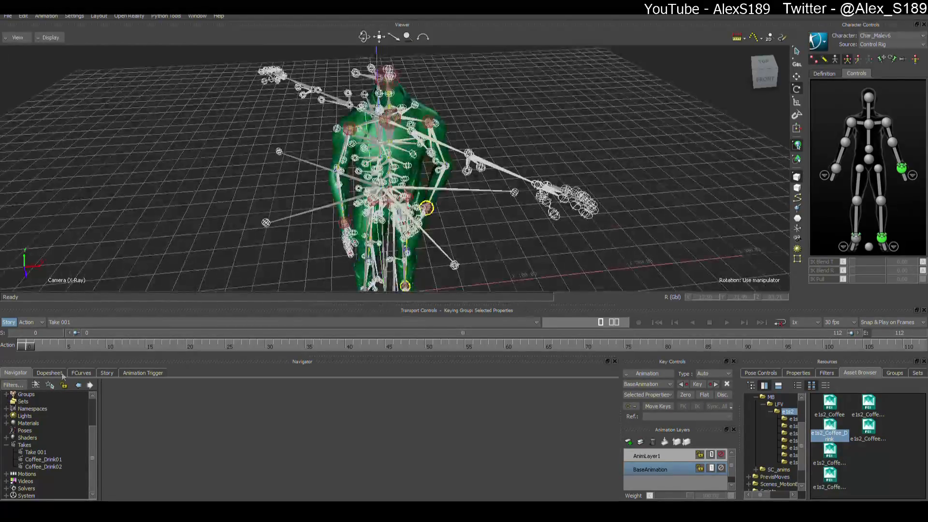
{"action": "scroll", "coordinate": [13, 400], "scroll_direction": "up", "scroll_amount": 3}
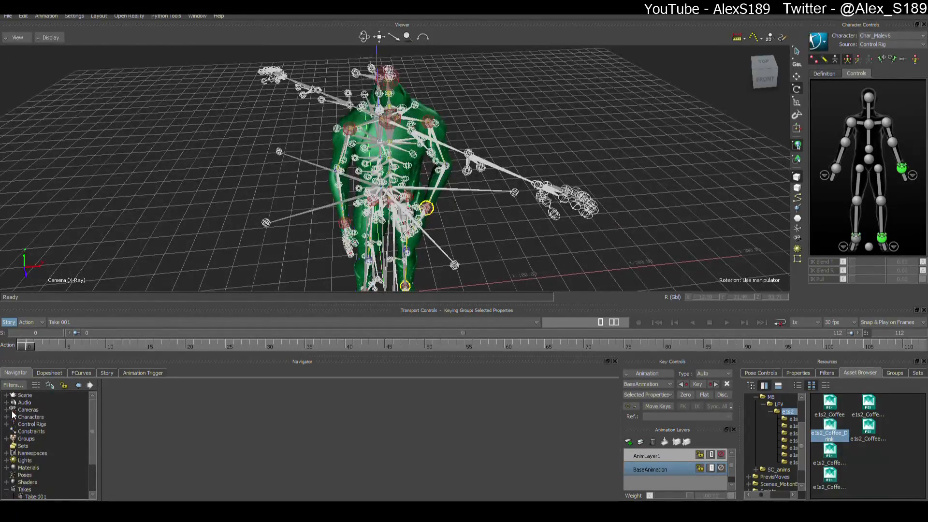
{"action": "left_click", "coordinate": [6, 394]}
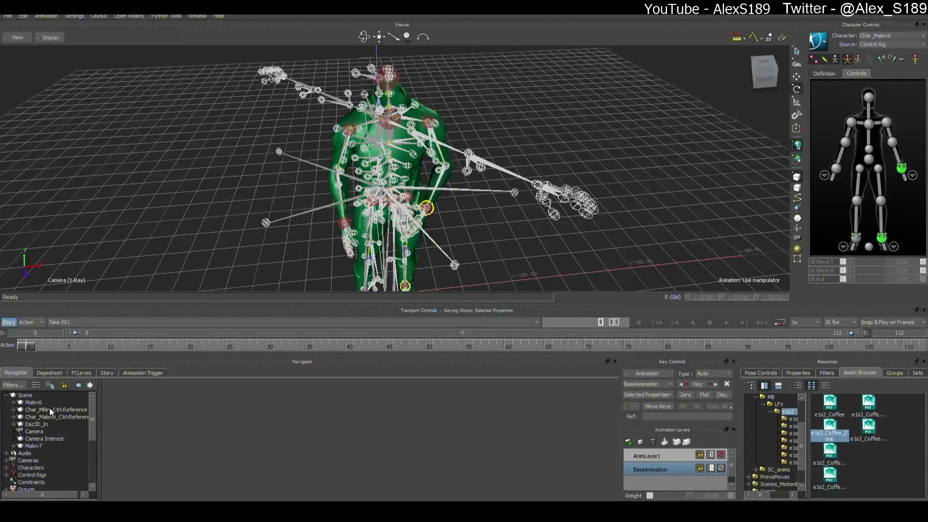
{"action": "left_click_drag", "start_coordinate": [42, 443], "coordinate": [43, 439]}
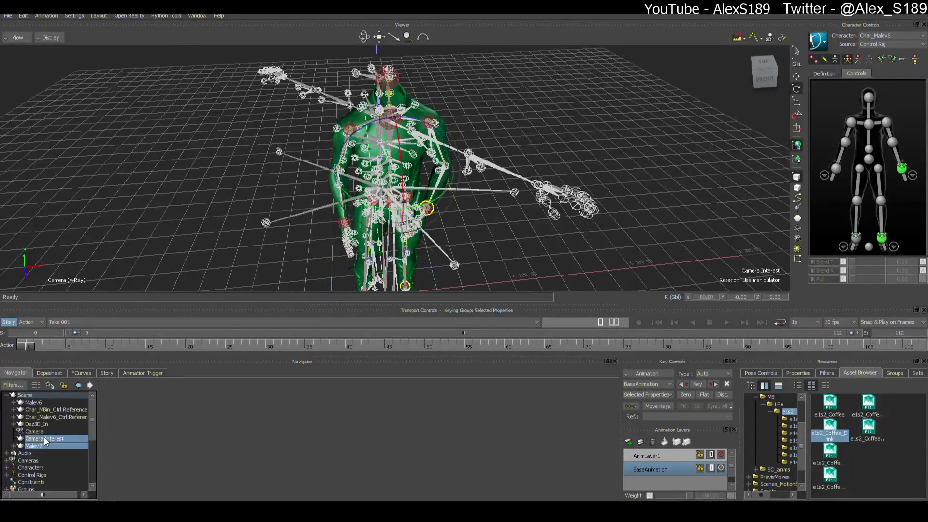
{"action": "right_click", "coordinate": [43, 439]}
{"action": "left_click", "coordinate": [82, 428]}
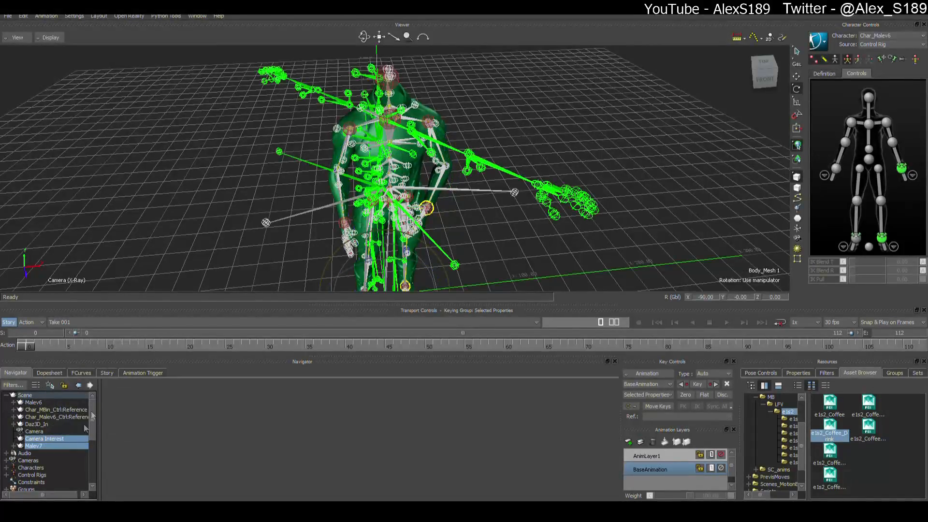
{"action": "scroll", "coordinate": [254, 203], "scroll_direction": "down", "scroll_amount": 3}
{"action": "left_click_drag", "start_coordinate": [256, 193], "coordinate": [318, 172], "text": "ctrl+shift"}
{"action": "key", "text": "Delete"}
{"action": "scroll", "coordinate": [285, 157], "scroll_direction": "down", "scroll_amount": 3}
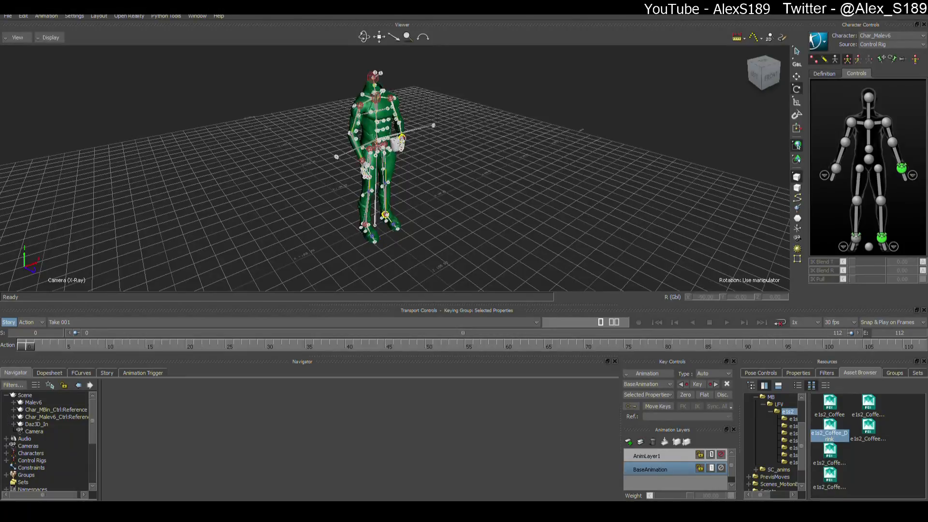
{"action": "scroll", "coordinate": [562, 176], "scroll_direction": "up", "scroll_amount": 2}
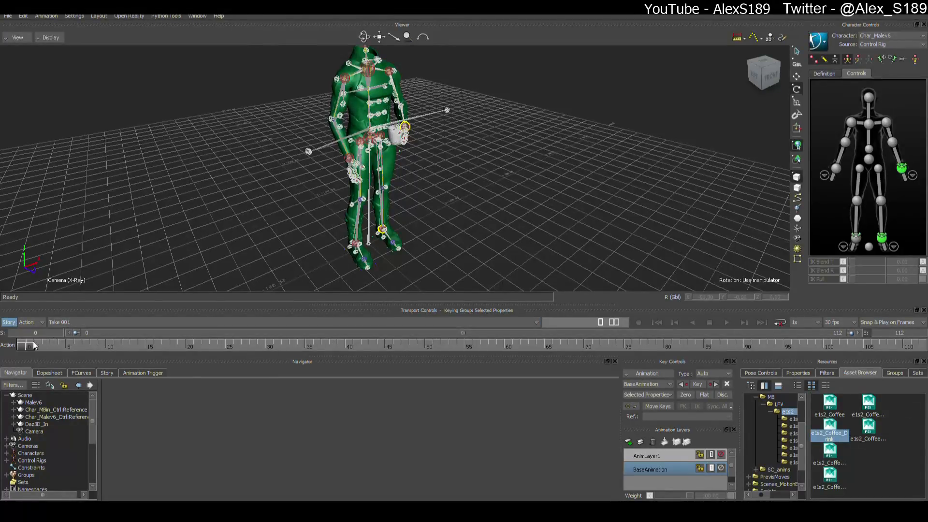
Step: Bring the Story tracks back into view and switch the current take to Coffee_Drink02
{"action": "left_click", "coordinate": [107, 373]}
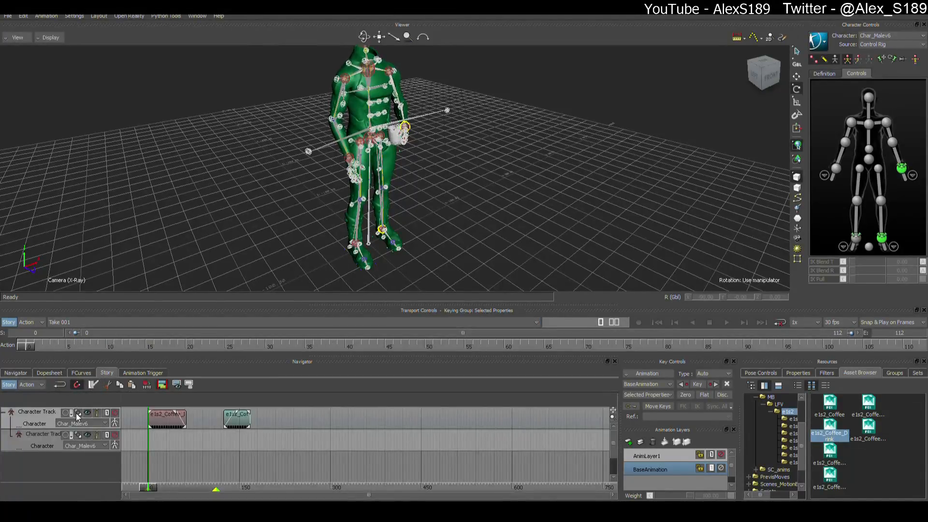
{"action": "left_click", "coordinate": [48, 322]}
{"action": "left_click", "coordinate": [73, 351]}
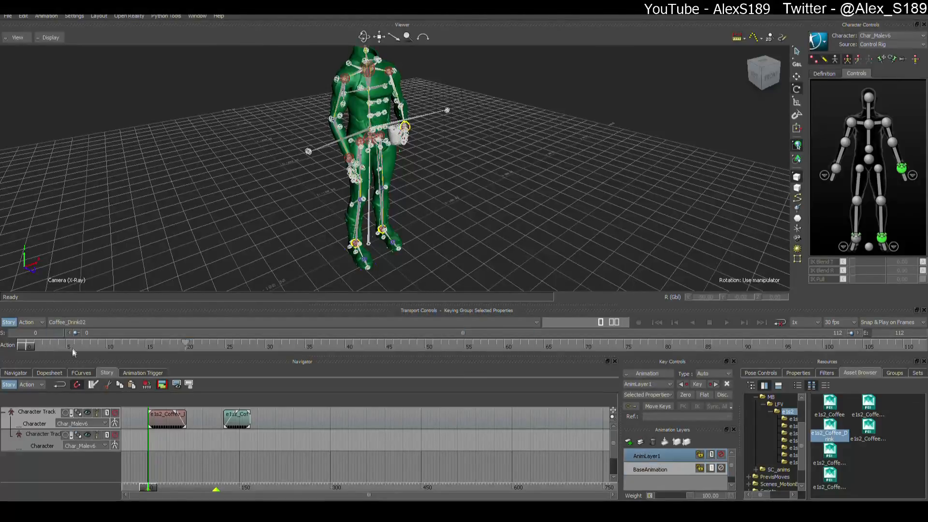
Step: Try the e1s2_Coffee_Source01 clip on the second Char_Malev6 Story track, preview its motion and delete the clip
{"action": "left_click", "coordinate": [862, 429]}
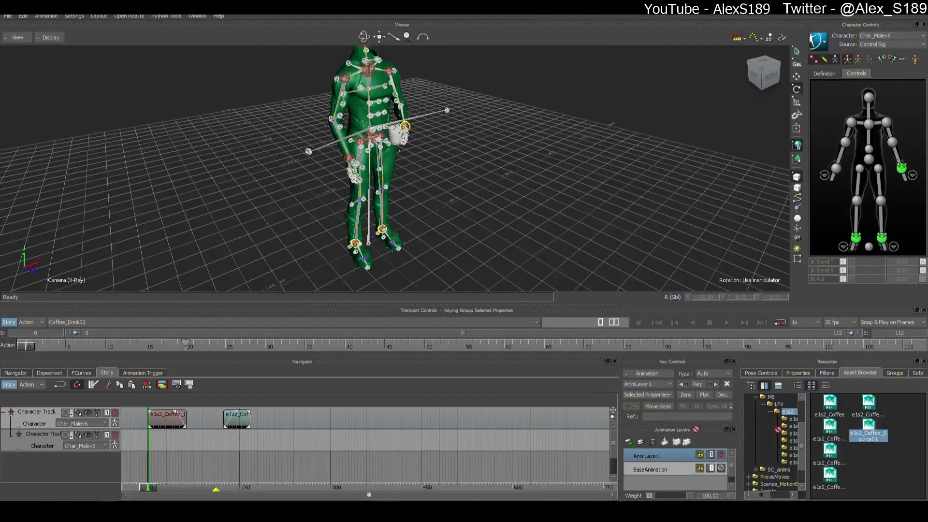
{"action": "left_click_drag", "start_coordinate": [150, 441], "coordinate": [210, 444]}
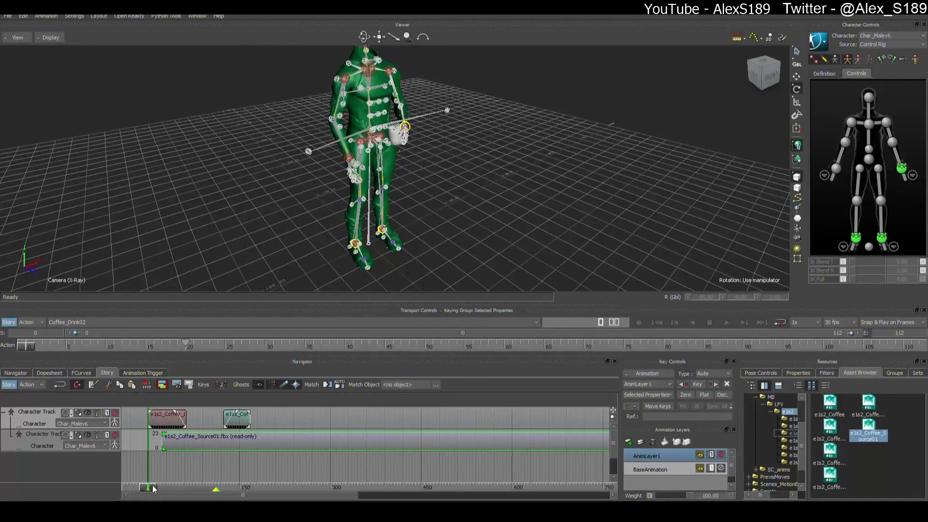
{"action": "mouse_move", "coordinate": [152, 485]}
{"action": "left_mouse_down"}
{"action": "mouse_move", "coordinate": [172, 489]}
{"action": "mouse_move", "coordinate": [156, 489]}
{"action": "mouse_move", "coordinate": [175, 476]}
{"action": "left_mouse_up"}
{"action": "left_click", "coordinate": [264, 460]}
{"action": "left_click", "coordinate": [261, 443]}
{"action": "key", "text": "Delete"}
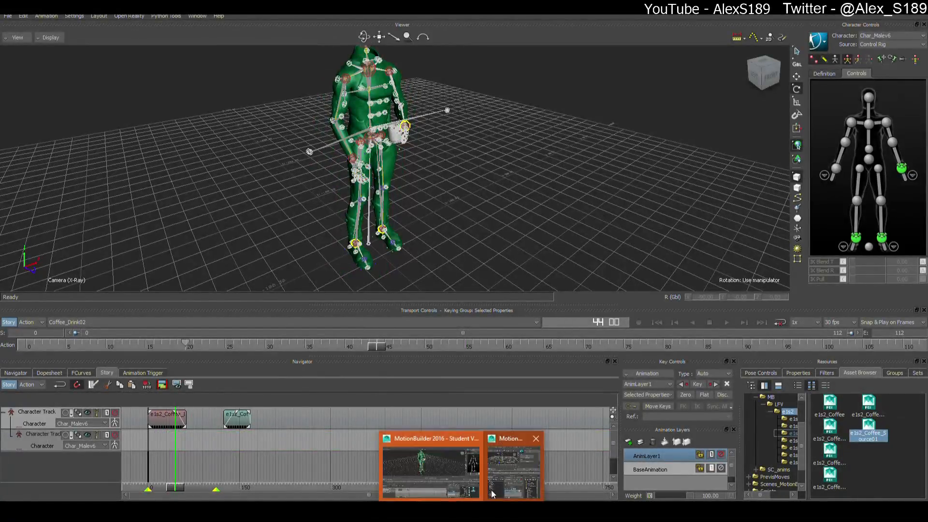
Step: Switch to the other MotionBuilder window and open e1s2_Coffee.fbx with all of its takes
{"action": "left_click", "coordinate": [492, 465]}
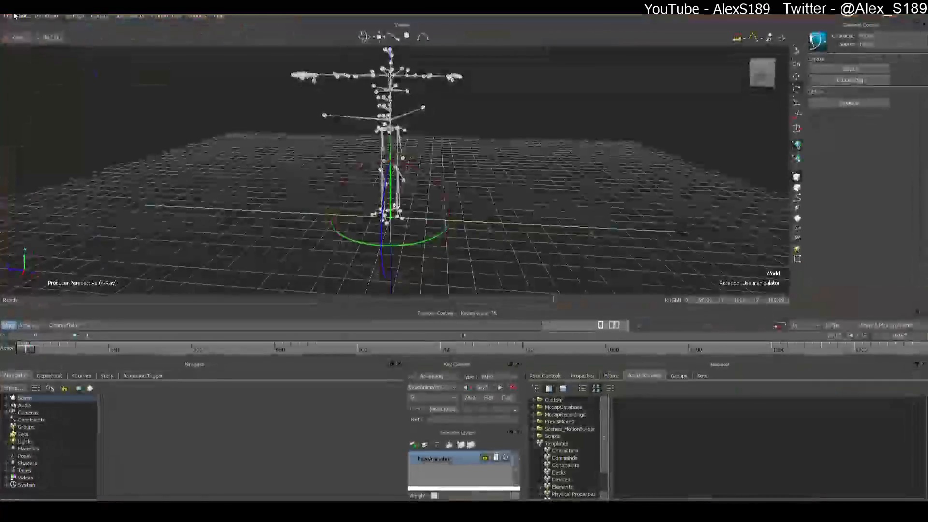
{"action": "left_click", "coordinate": [8, 15]}
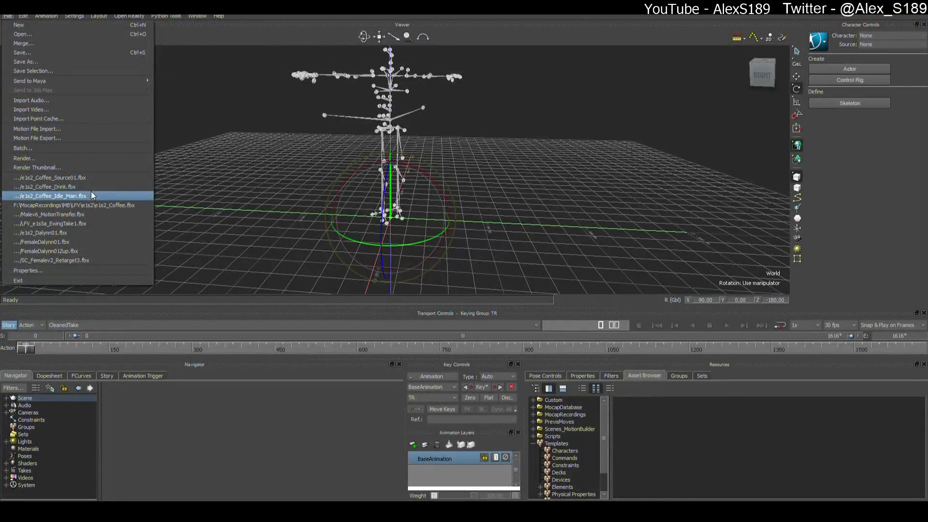
{"action": "left_click", "coordinate": [97, 205]}
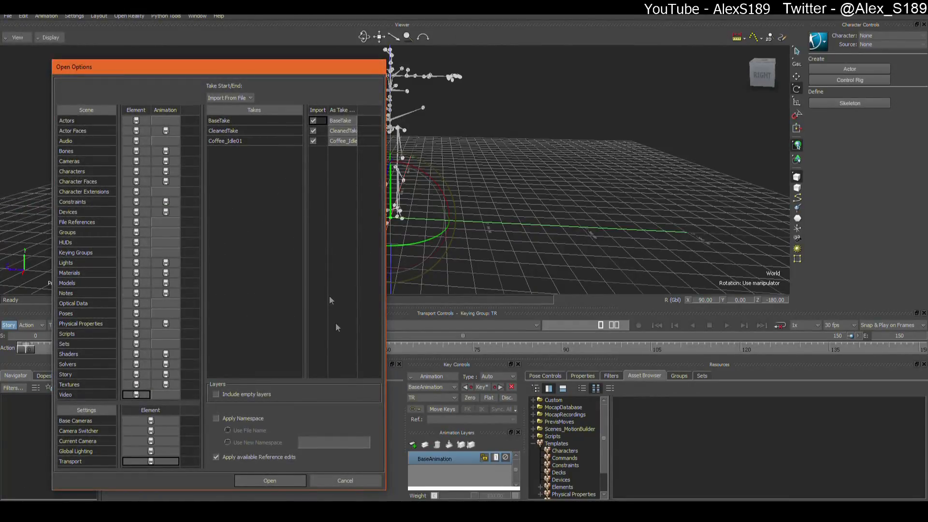
{"action": "left_click", "coordinate": [296, 480]}
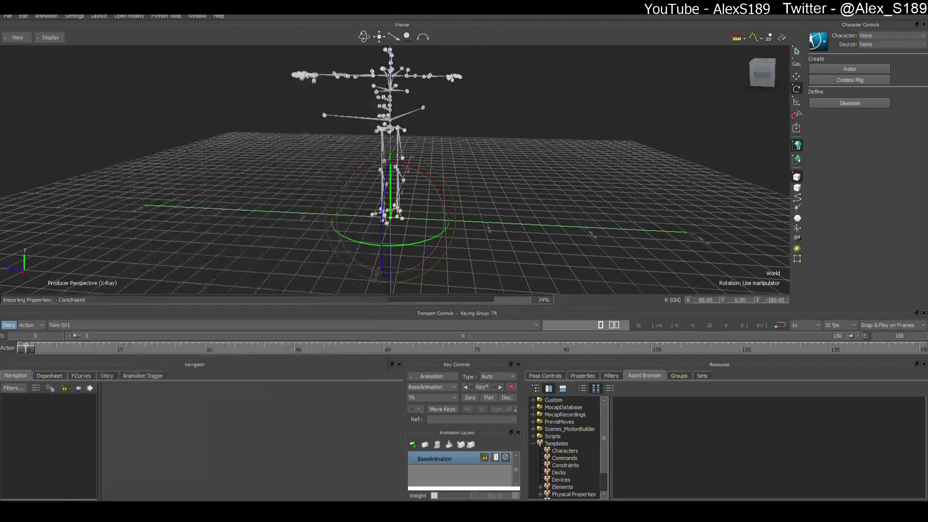
{"action": "left_click", "coordinate": [401, 288]}
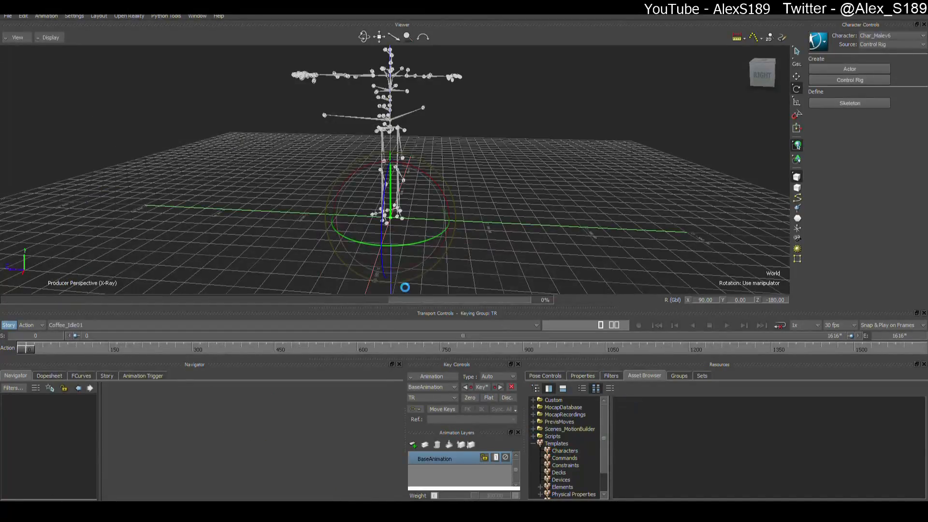
Step: Select Char_Malev6's hips control and switch the current take to CleanedTake
{"action": "left_click_drag", "start_coordinate": [26, 349], "coordinate": [302, 360]}
{"action": "left_click", "coordinate": [656, 325]}
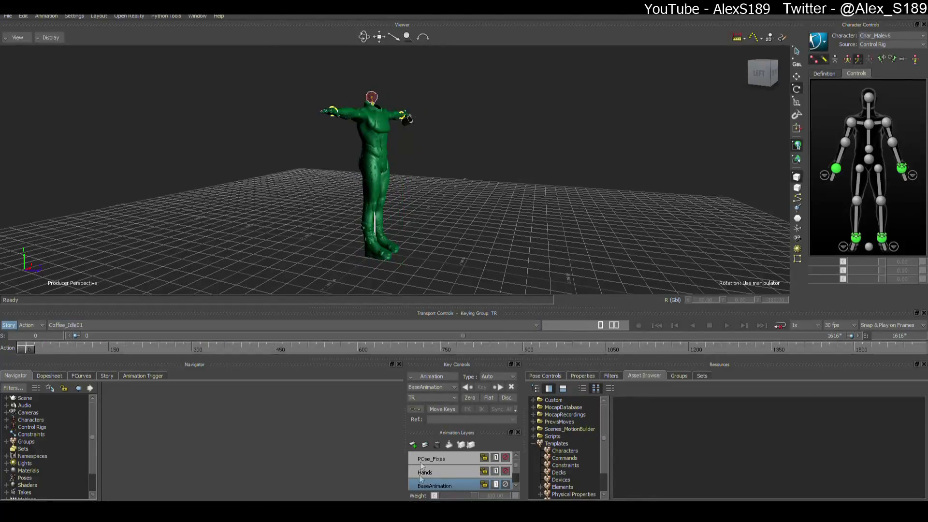
{"action": "left_click", "coordinate": [444, 461]}
{"action": "left_click_drag", "start_coordinate": [503, 202], "coordinate": [377, 247], "text": "ctrl+shift"}
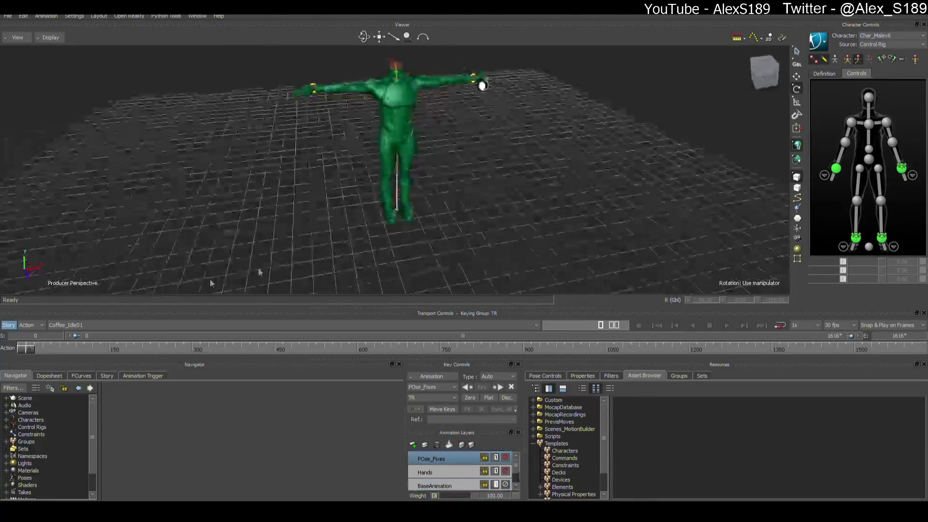
{"action": "mouse_move", "coordinate": [27, 351]}
{"action": "left_mouse_down"}
{"action": "mouse_move", "coordinate": [75, 349]}
{"action": "mouse_move", "coordinate": [21, 351]}
{"action": "left_mouse_up"}
{"action": "left_click", "coordinate": [869, 159]}
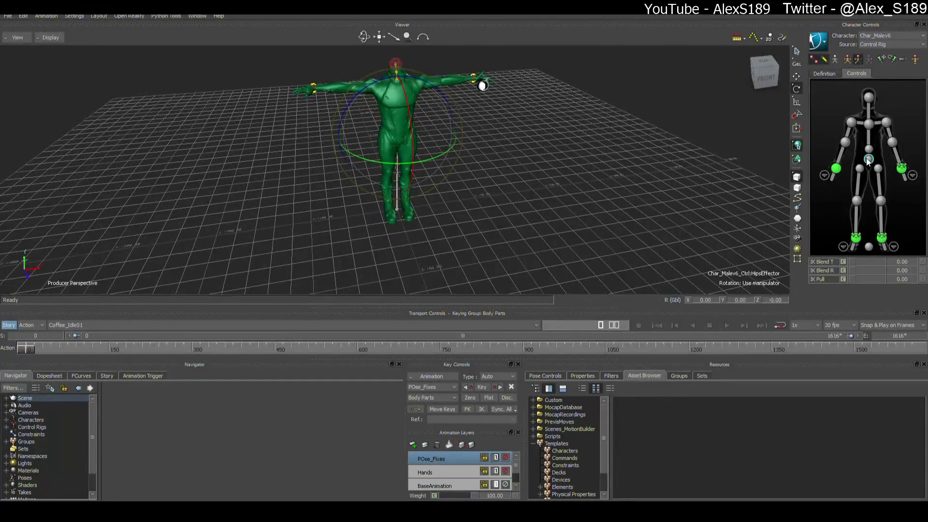
{"action": "left_click", "coordinate": [6, 398]}
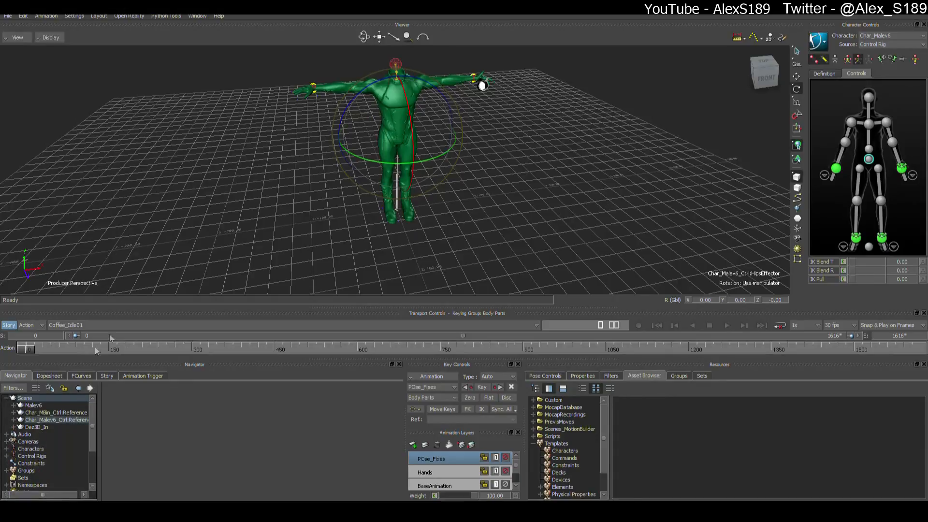
{"action": "left_click", "coordinate": [97, 324]}
{"action": "left_click", "coordinate": [63, 341]}
{"action": "mouse_move", "coordinate": [28, 348]}
{"action": "left_mouse_down"}
{"action": "mouse_move", "coordinate": [109, 351]}
{"action": "mouse_move", "coordinate": [9, 354]}
{"action": "mouse_move", "coordinate": [360, 356]}
{"action": "mouse_move", "coordinate": [28, 349]}
{"action": "left_mouse_up"}
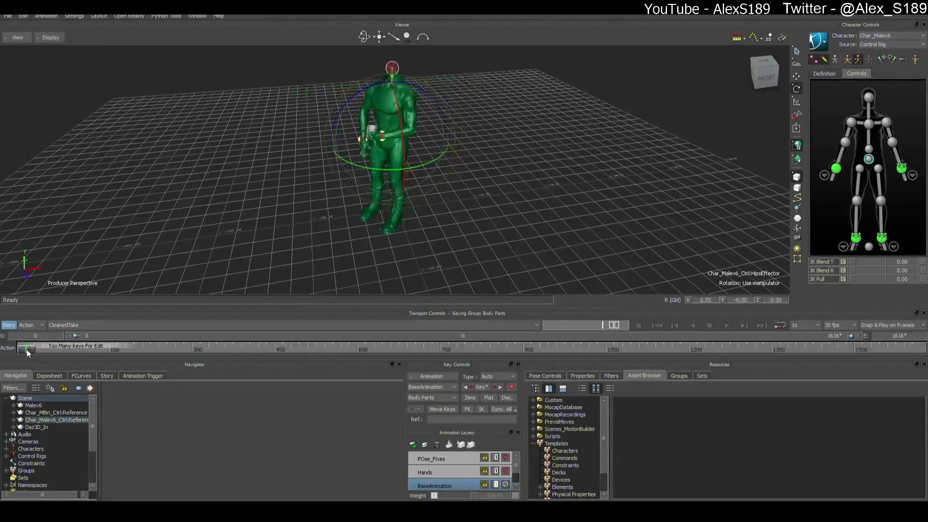
Step: On the POse_Fixes layer, rotate Char_Malev6's reference control to about 40 degrees in global Y so the body faces front
{"action": "left_click", "coordinate": [430, 459]}
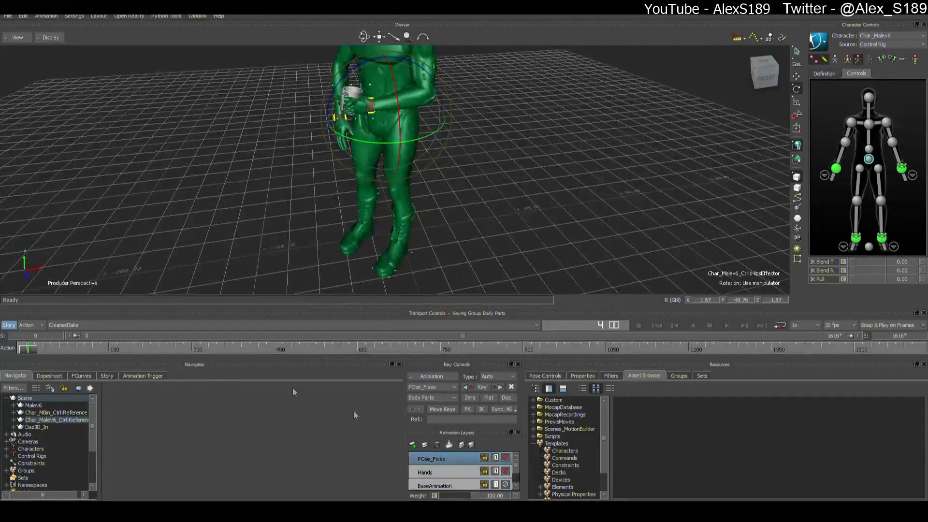
{"action": "left_click_drag", "start_coordinate": [54, 347], "coordinate": [18, 352]}
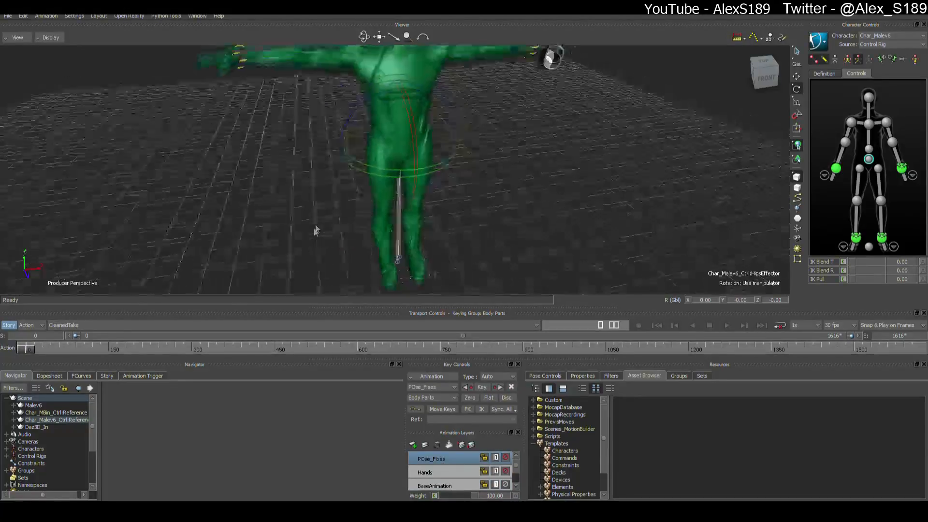
{"action": "left_click", "coordinate": [30, 349]}
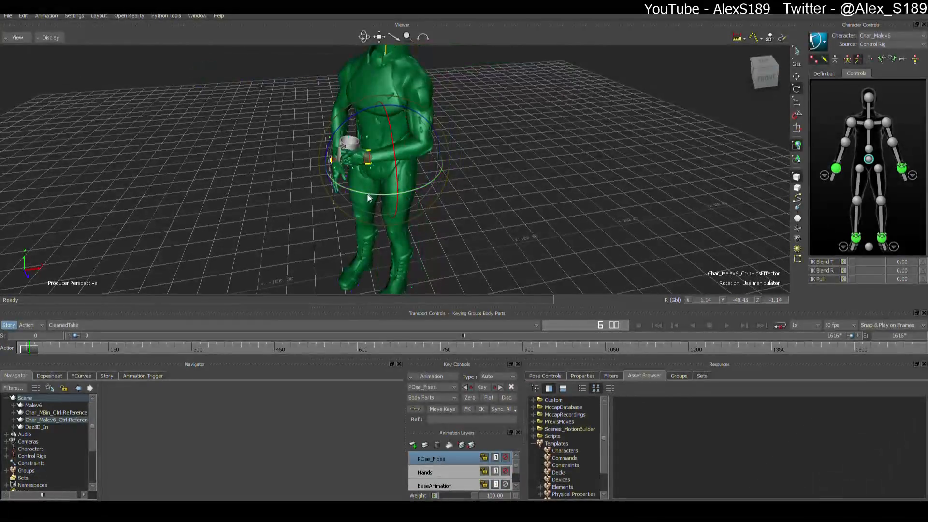
{"action": "left_click_drag", "start_coordinate": [375, 197], "coordinate": [368, 196]}
{"action": "left_click", "coordinate": [380, 201]}
{"action": "left_click", "coordinate": [868, 247]}
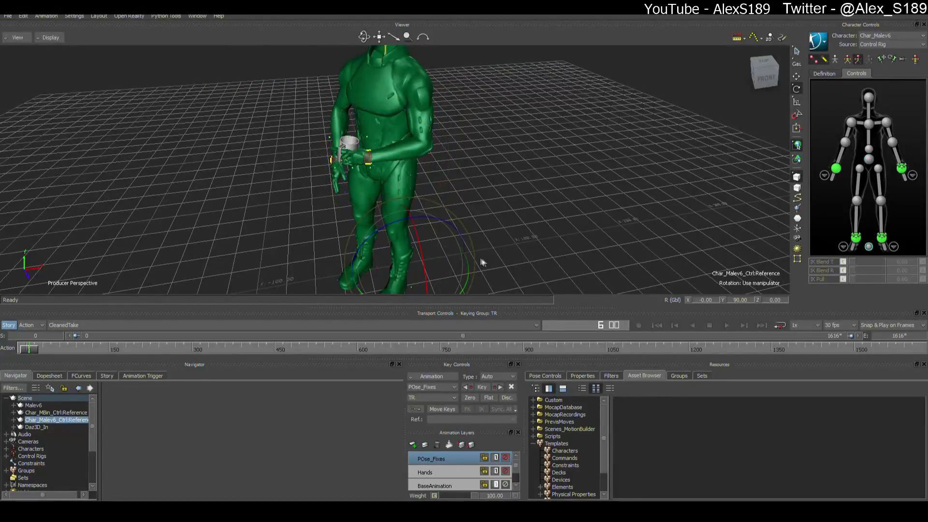
{"action": "left_click_drag", "start_coordinate": [482, 262], "coordinate": [408, 259]}
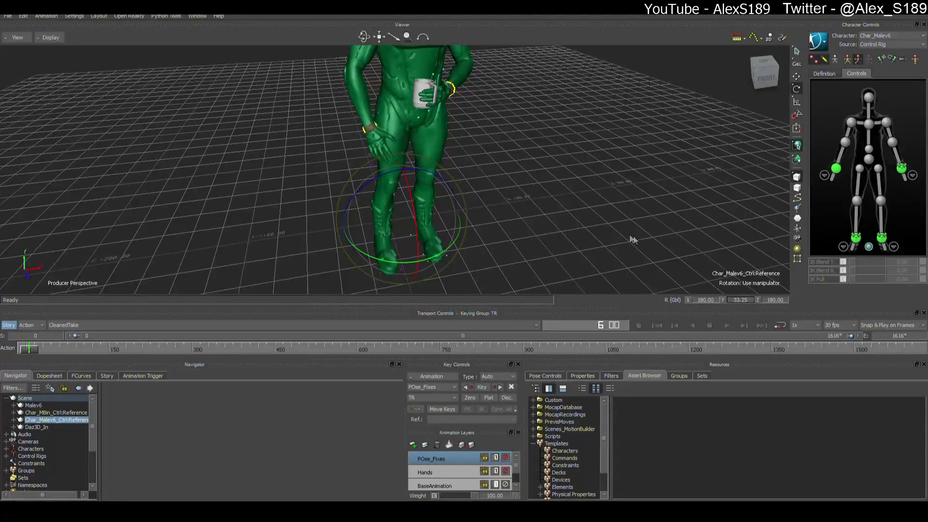
{"action": "left_click_drag", "start_coordinate": [633, 238], "coordinate": [584, 187], "text": "ctrl+shift"}
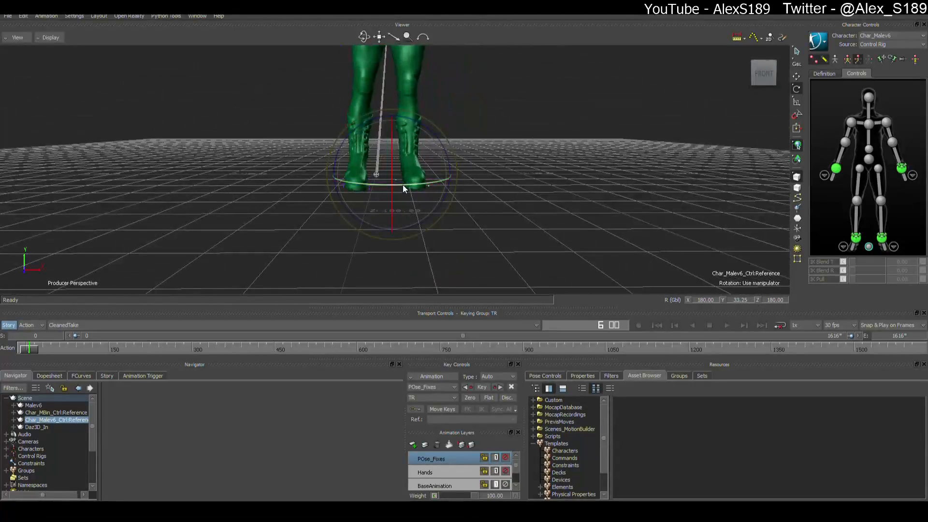
{"action": "left_click_drag", "start_coordinate": [402, 185], "coordinate": [401, 192]}
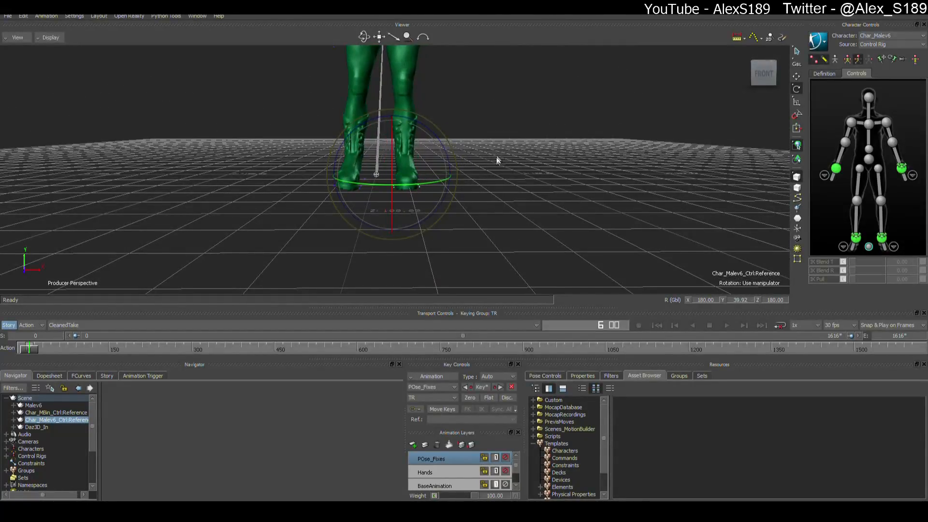
{"action": "left_click", "coordinate": [498, 161]}
{"action": "left_click_drag", "start_coordinate": [497, 160], "coordinate": [459, 167], "text": "ctrl+shift"}
Step: Select the character's reference control with the translation manipulator and set the CleanedTake start frame to 3
{"action": "left_click", "coordinate": [858, 248]}
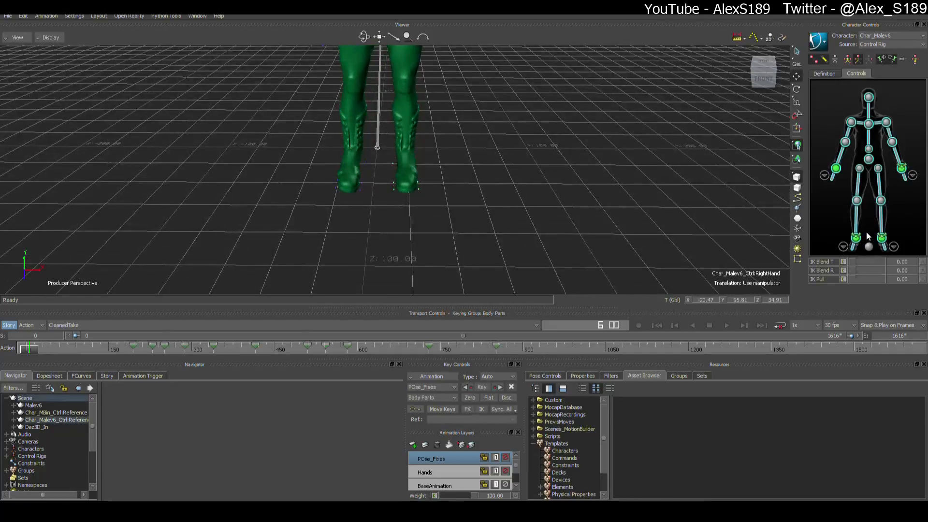
{"action": "key", "text": "ctrl+a"}
{"action": "left_click", "coordinate": [869, 246]}
{"action": "left_click_drag", "start_coordinate": [750, 226], "coordinate": [383, 236], "text": "ctrl+shift"}
{"action": "left_click", "coordinate": [485, 179]}
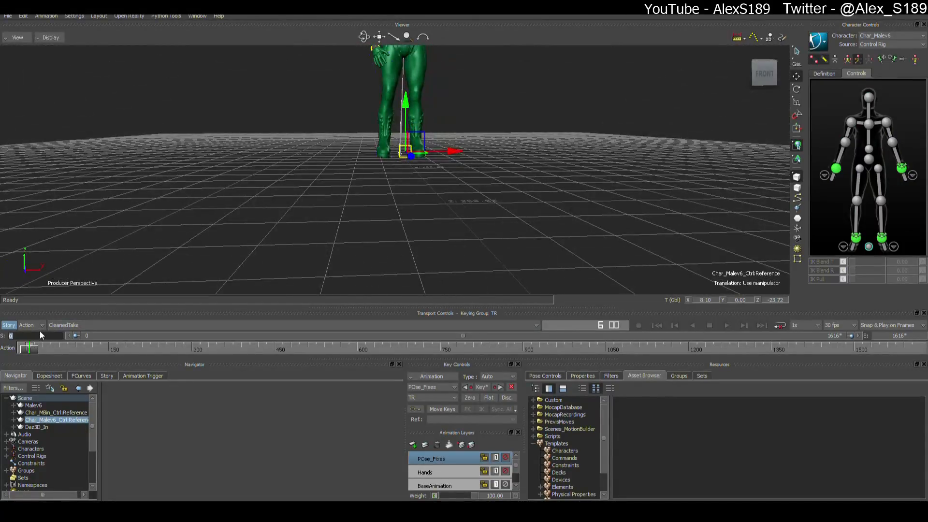
{"action": "type", "text": "3"}
{"action": "key", "text": "Return"}
Step: Preview the reoriented motion through the take, return to frame 3 and save the scene
{"action": "left_click_drag", "start_coordinate": [208, 349], "coordinate": [318, 349]}
{"action": "left_click_drag", "start_coordinate": [348, 251], "coordinate": [406, 285], "text": "ctrl+shift"}
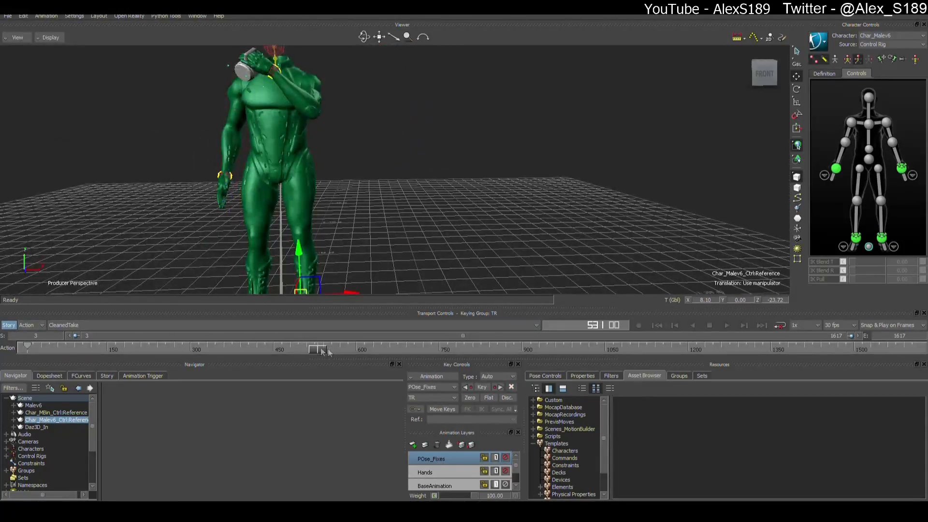
{"action": "left_click_drag", "start_coordinate": [322, 352], "coordinate": [25, 347]}
{"action": "scroll", "coordinate": [557, 208], "scroll_direction": "down", "scroll_amount": 5}
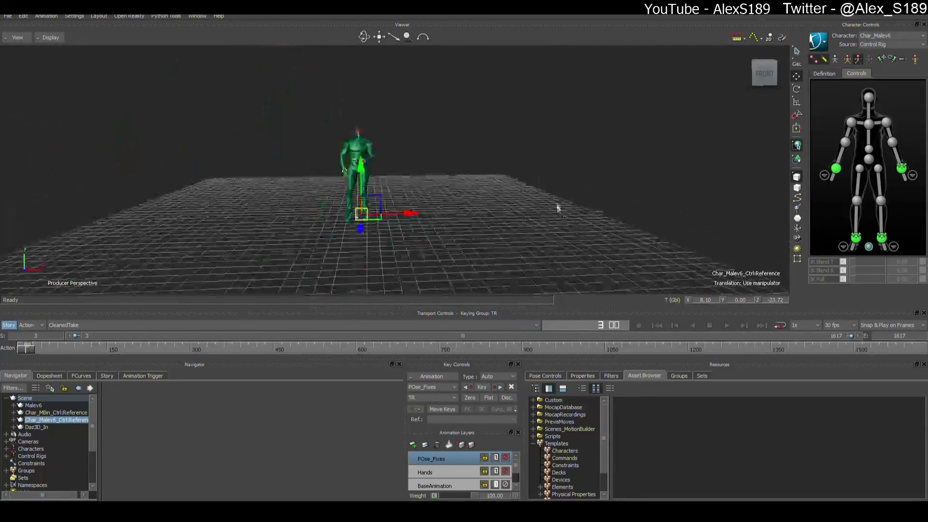
{"action": "left_click", "coordinate": [559, 208]}
{"action": "left_click_drag", "start_coordinate": [561, 210], "coordinate": [642, 221], "text": "shift"}
{"action": "scroll", "coordinate": [642, 221], "scroll_direction": "up", "scroll_amount": 5}
{"action": "key", "text": "ctrl+s"}
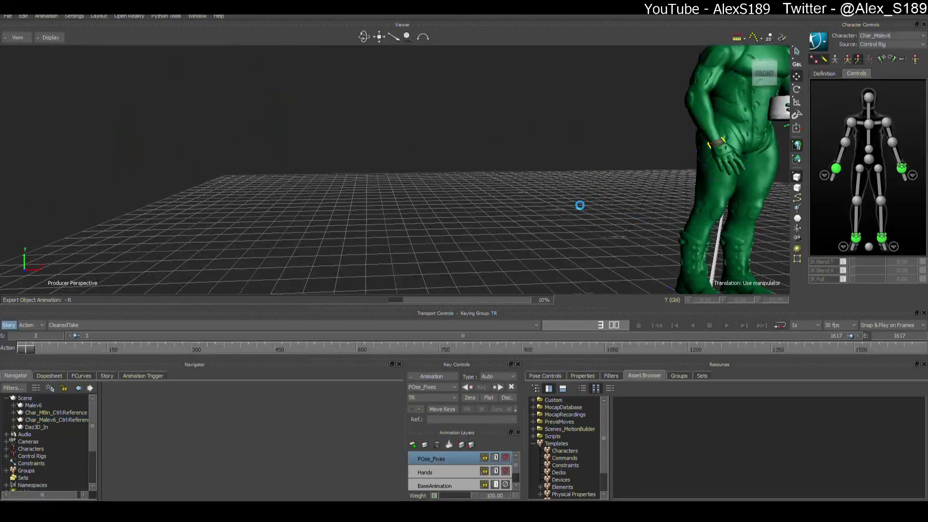
Step: Select the whole character and merge the animation layers with all properties and scene objects, deleting the merged layers
{"action": "left_click_drag", "start_coordinate": [557, 229], "coordinate": [373, 233], "text": "shift"}
{"action": "scroll", "coordinate": [372, 233], "scroll_direction": "down", "scroll_amount": 6}
{"action": "left_click_drag", "start_coordinate": [286, 97], "coordinate": [470, 220]}
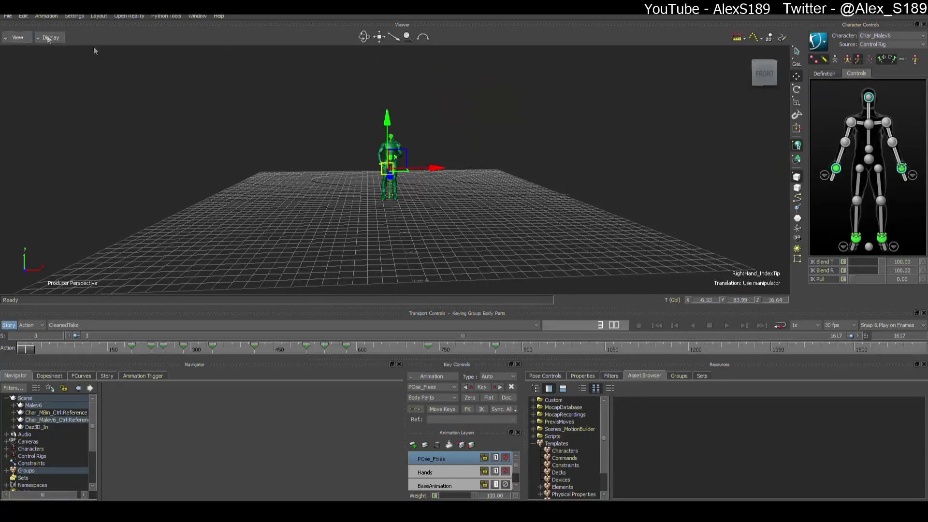
{"action": "left_click", "coordinate": [445, 473]}
{"action": "left_click", "coordinate": [450, 461]}
{"action": "scroll", "coordinate": [449, 463], "scroll_direction": "down", "scroll_amount": 3}
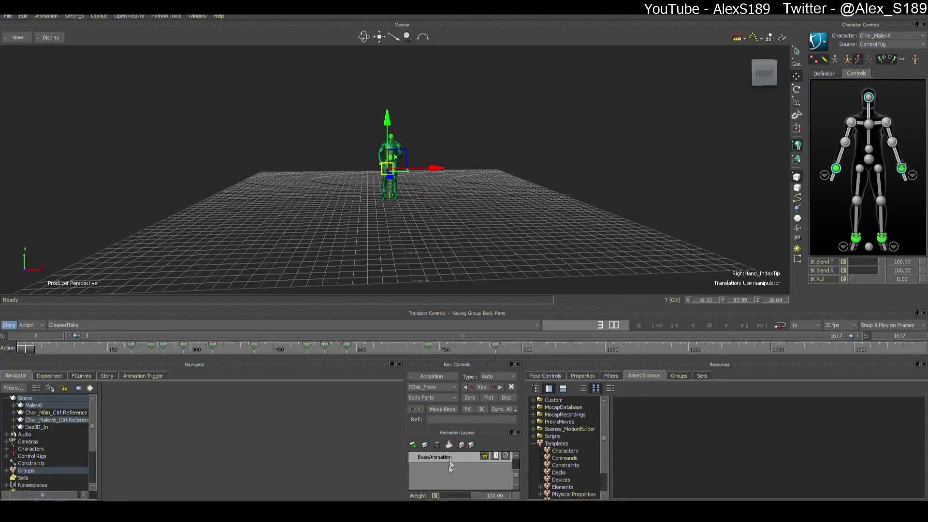
{"action": "left_click", "coordinate": [455, 457]}
{"action": "right_click", "coordinate": [454, 457]}
{"action": "left_click", "coordinate": [505, 422]}
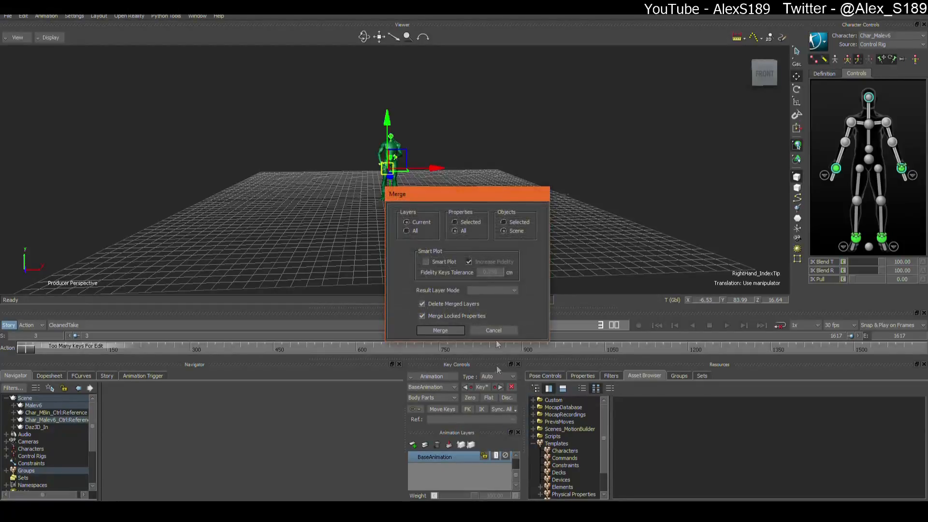
{"action": "left_click", "coordinate": [448, 331]}
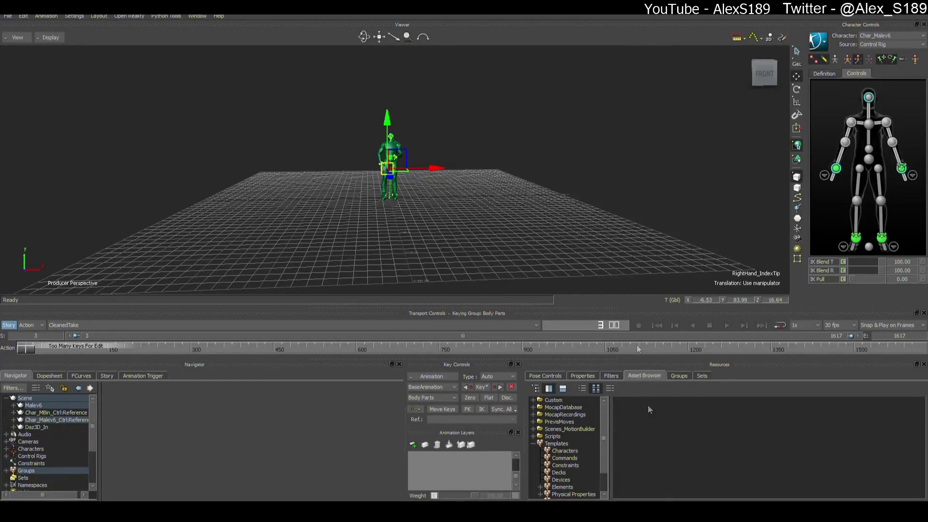
{"action": "left_click_drag", "start_coordinate": [530, 173], "coordinate": [513, 378], "text": "ctrl"}
{"action": "left_click_drag", "start_coordinate": [514, 237], "coordinate": [270, 376], "text": "ctrl"}
{"action": "left_click_drag", "start_coordinate": [230, 166], "coordinate": [203, 72], "text": "ctrl"}
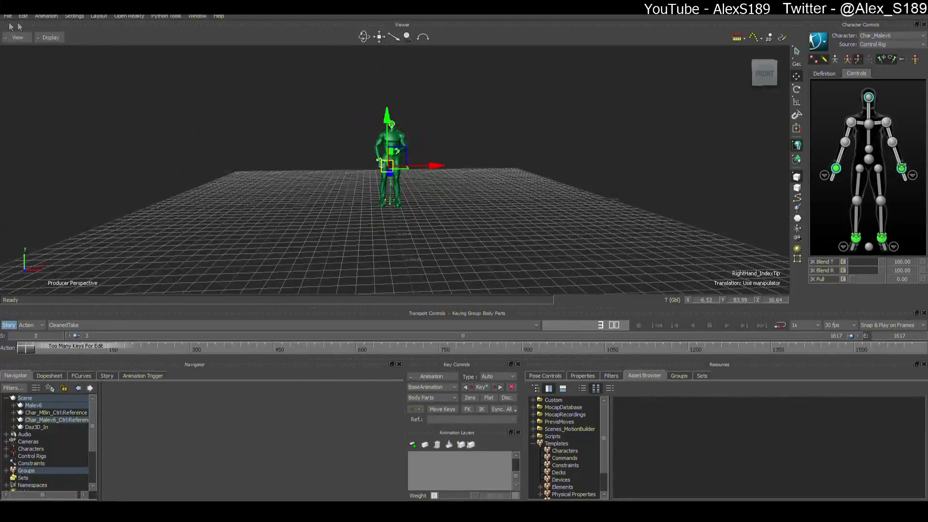
{"action": "left_click", "coordinate": [7, 17]}
{"action": "left_click", "coordinate": [59, 139]}
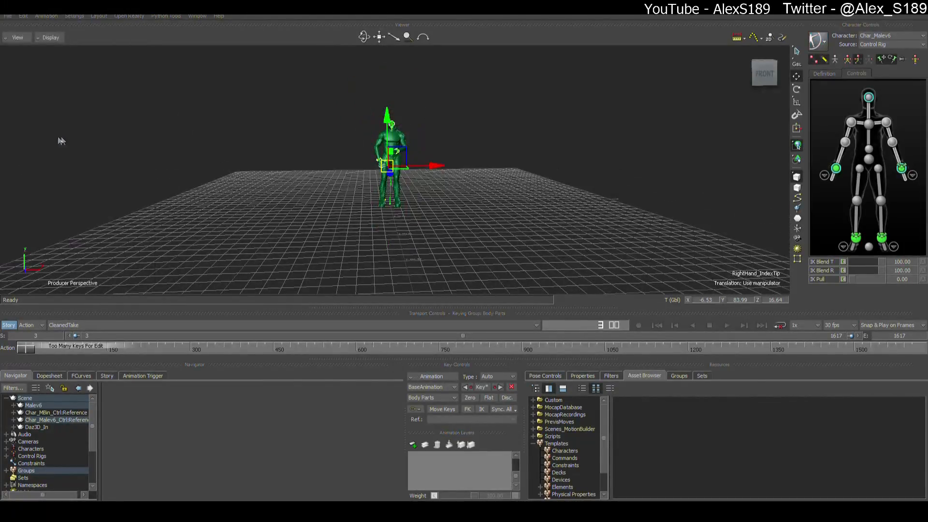
{"action": "left_click", "coordinate": [740, 457]}
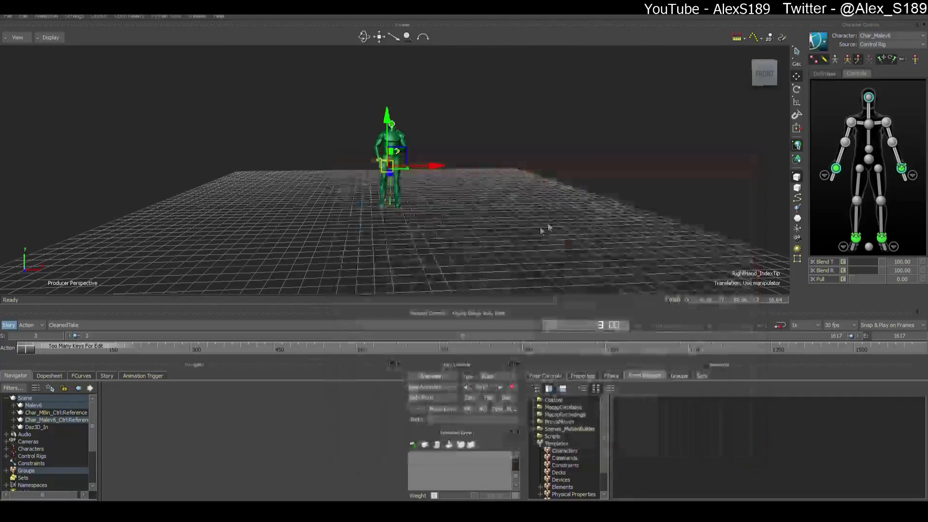
Step: Export all models with only the CleanedTake included, overwriting e1s2_Coffee_Source01.fbx
{"action": "left_click", "coordinate": [16, 17]}
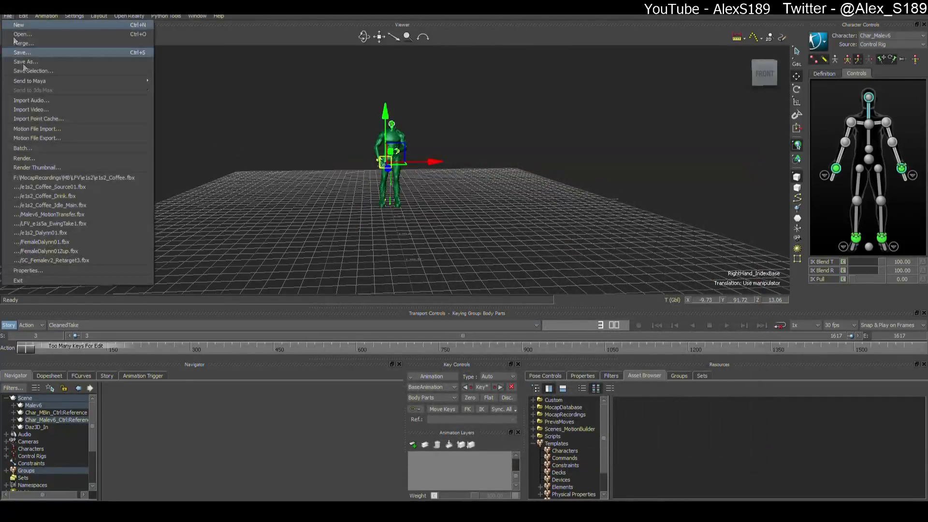
{"action": "left_click", "coordinate": [59, 141]}
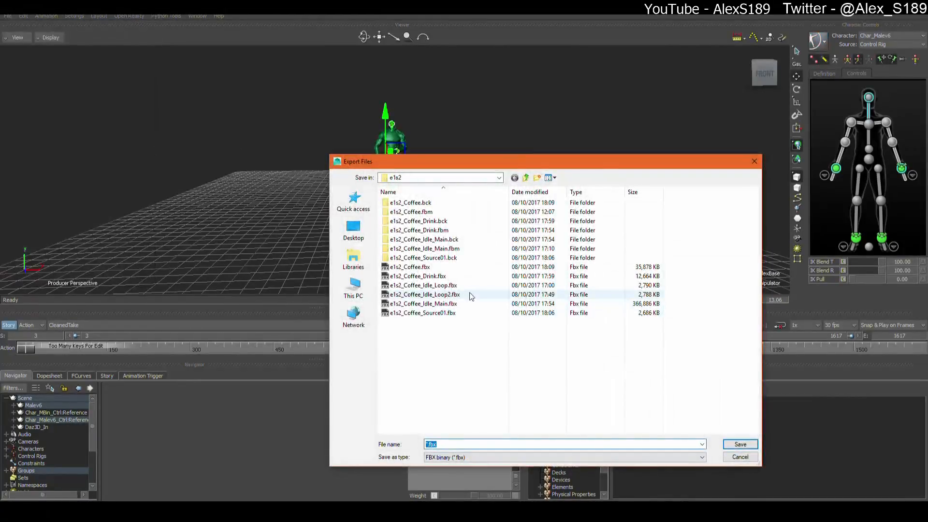
{"action": "double_click", "coordinate": [467, 313]}
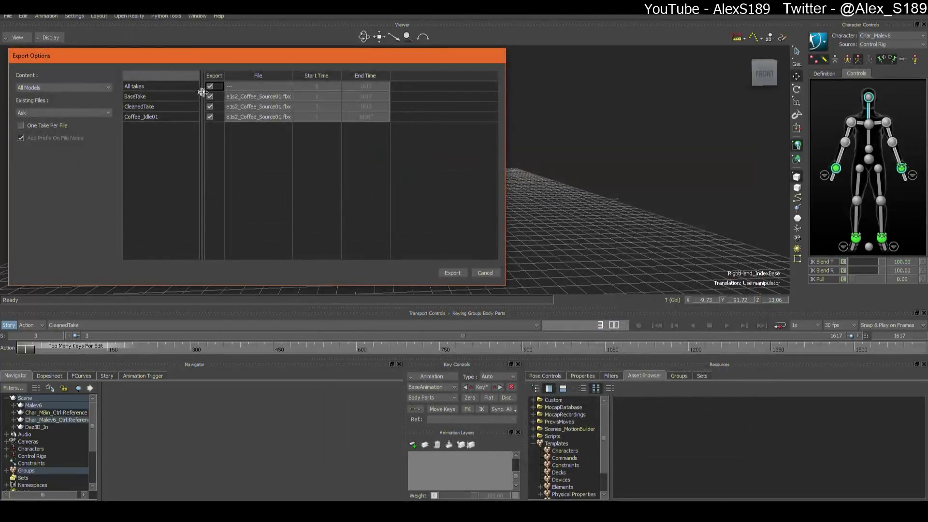
{"action": "left_click", "coordinate": [210, 96]}
{"action": "left_click", "coordinate": [209, 117]}
{"action": "left_click", "coordinate": [452, 273]}
{"action": "left_click", "coordinate": [432, 286]}
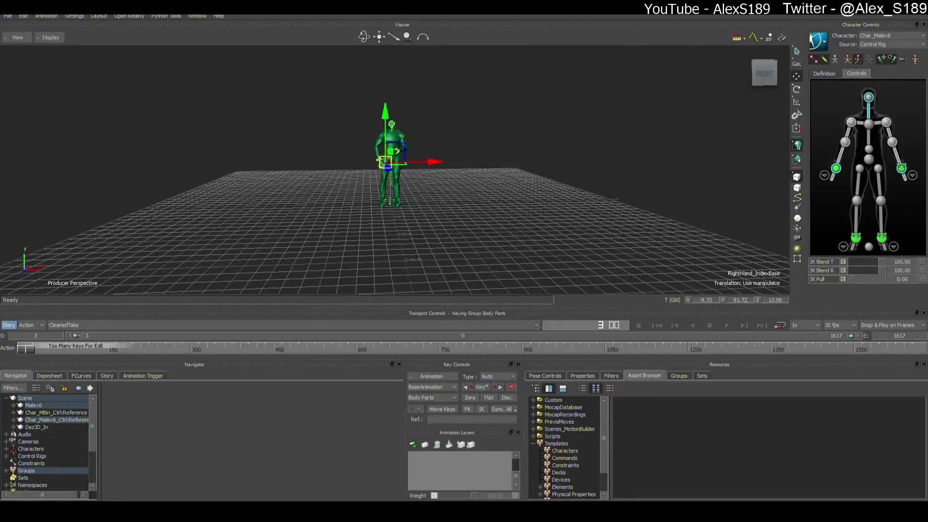
Step: In the Coffee_Drink02 scene, refresh the e1s2 directory, then place the e1s2_Coffee_Source01 clip on the second character track and preview its motion
{"action": "mouse_move", "coordinate": [463, 511]}
{"action": "left_click", "coordinate": [429, 486]}
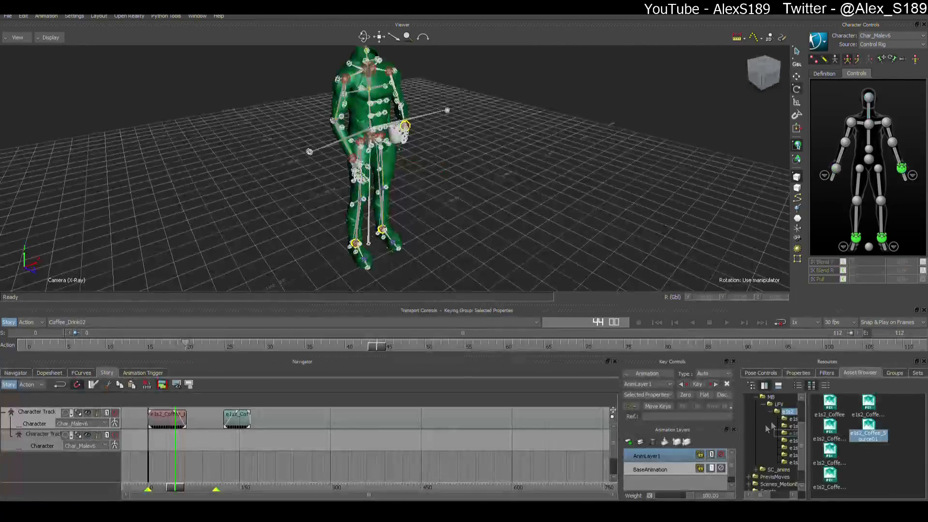
{"action": "right_click", "coordinate": [791, 413]}
{"action": "left_click", "coordinate": [820, 435]}
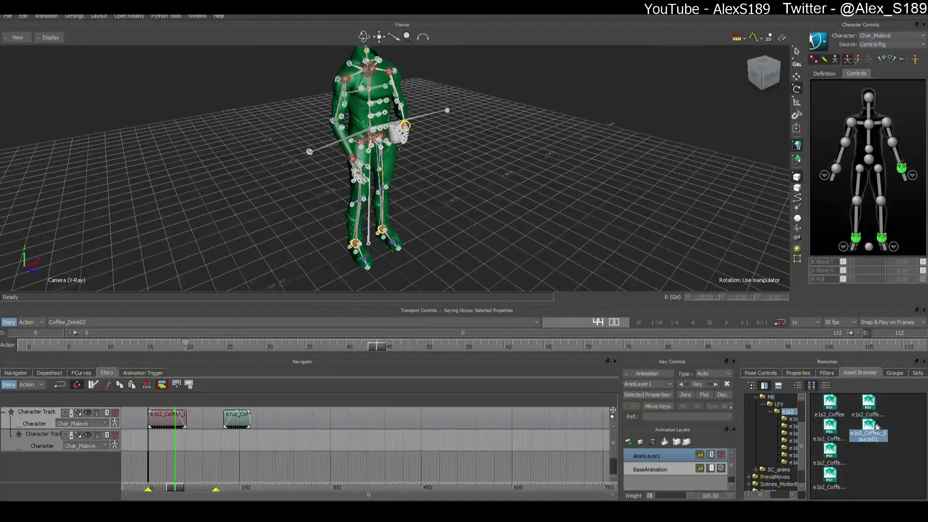
{"action": "left_click_drag", "start_coordinate": [869, 427], "coordinate": [223, 450]}
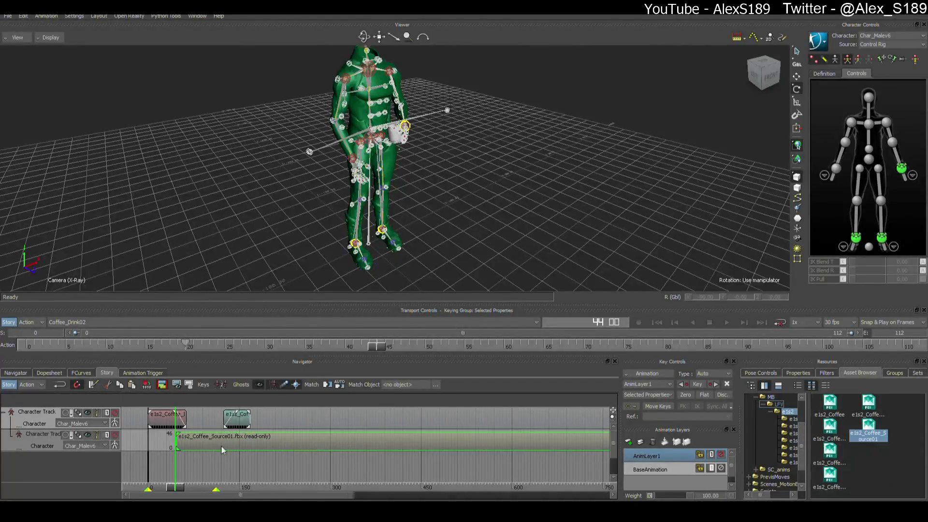
{"action": "mouse_move", "coordinate": [180, 489]}
{"action": "left_mouse_down"}
{"action": "mouse_move", "coordinate": [169, 489]}
{"action": "mouse_move", "coordinate": [206, 488]}
{"action": "mouse_move", "coordinate": [175, 484]}
{"action": "mouse_move", "coordinate": [187, 486]}
{"action": "left_mouse_up"}
{"action": "left_click_drag", "start_coordinate": [177, 439], "coordinate": [196, 441]}
{"action": "left_click_drag", "start_coordinate": [189, 488], "coordinate": [258, 488]}
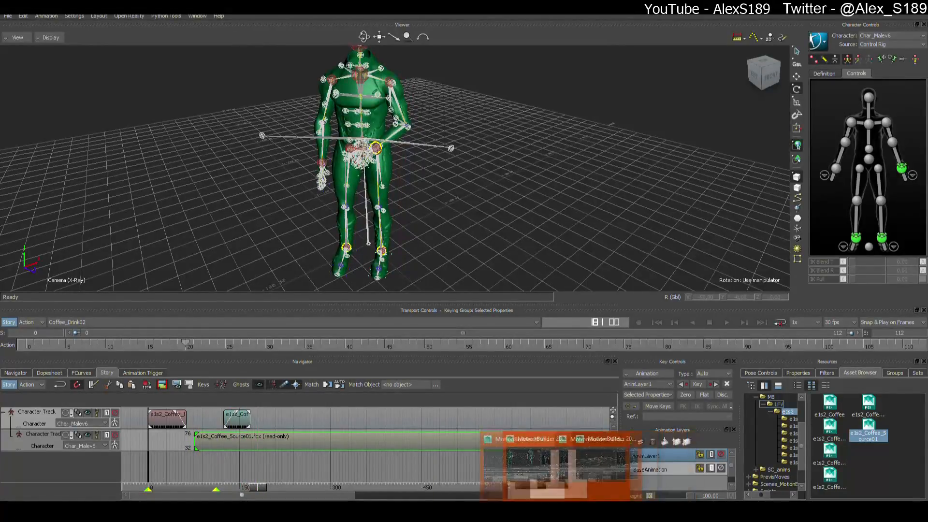
Step: Delete the e1s2_Coffee_Source01 clip from the second character track
{"action": "left_click", "coordinate": [280, 457]}
{"action": "left_click", "coordinate": [284, 442]}
{"action": "key", "text": "Delete"}
Step: Switch back to the CleanedTake scene and examine the character's motion, reference and hips controls at about frame 361
{"action": "mouse_move", "coordinate": [462, 511]}
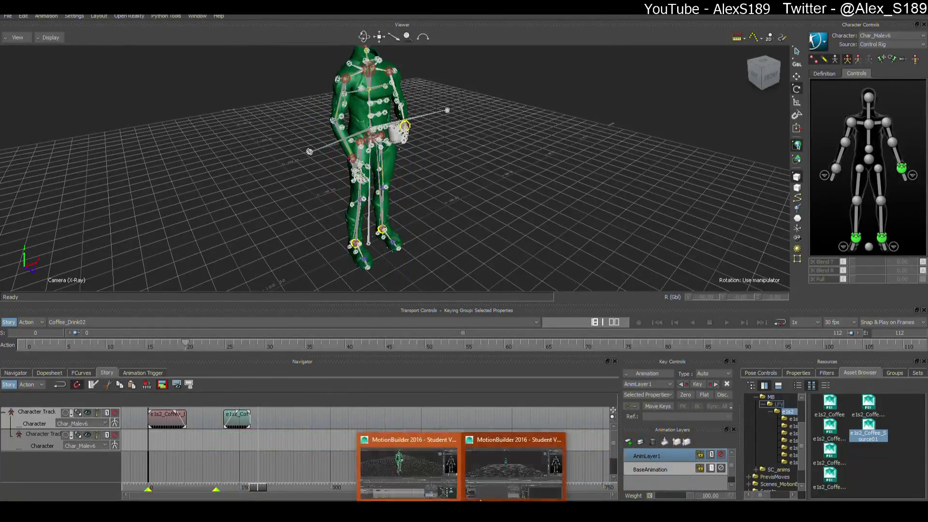
{"action": "left_click", "coordinate": [503, 480]}
{"action": "scroll", "coordinate": [459, 187], "scroll_direction": "up", "scroll_amount": 5}
{"action": "left_click", "coordinate": [454, 193]}
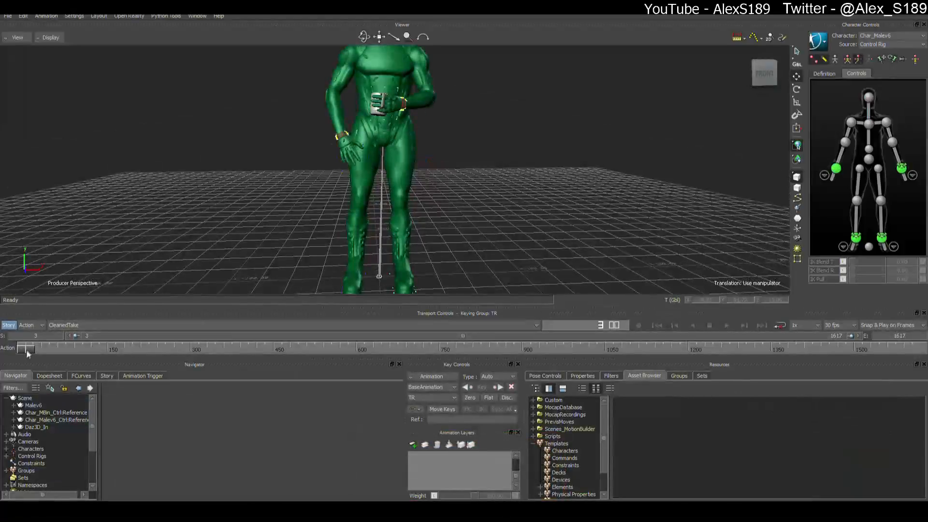
{"action": "left_click_drag", "start_coordinate": [27, 350], "coordinate": [224, 350]}
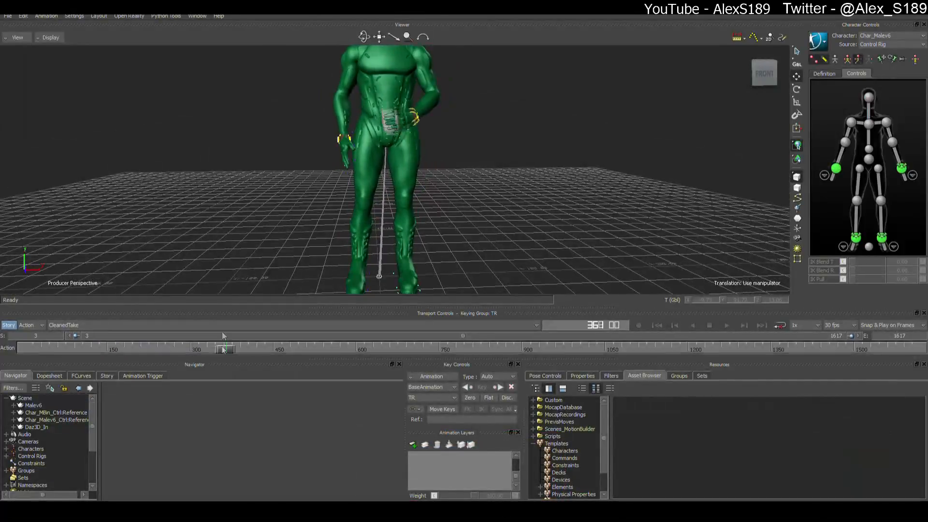
{"action": "left_click", "coordinate": [381, 238]}
{"action": "key", "text": "r"}
{"action": "left_click_drag", "start_coordinate": [526, 257], "coordinate": [534, 205], "text": "shift"}
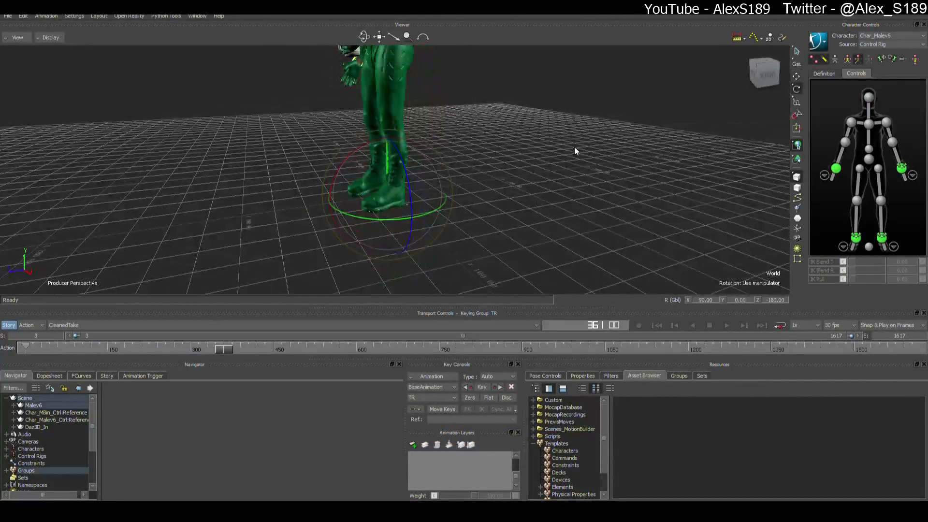
{"action": "left_click", "coordinate": [868, 167]}
{"action": "left_click_drag", "start_coordinate": [677, 160], "coordinate": [707, 172], "text": "ctrl+shift"}
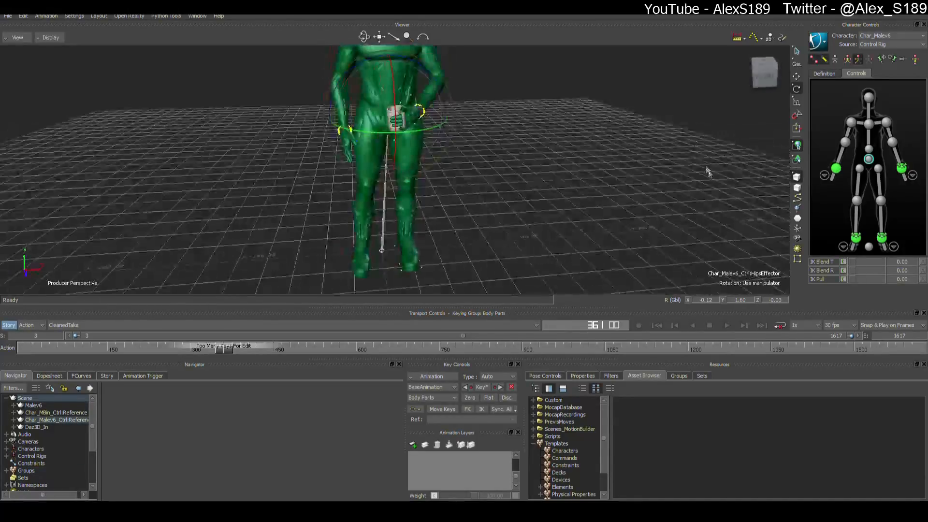
Step: Bake Char_Malev6's control rig animation to the skeleton and preview the baked motion back to about frame 66
{"action": "left_click", "coordinate": [825, 42]}
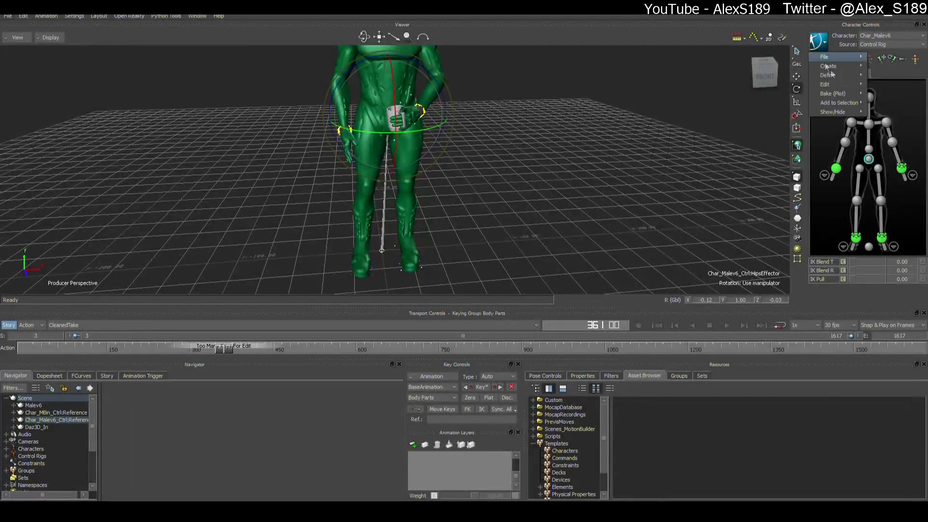
{"action": "mouse_move", "coordinate": [832, 93]}
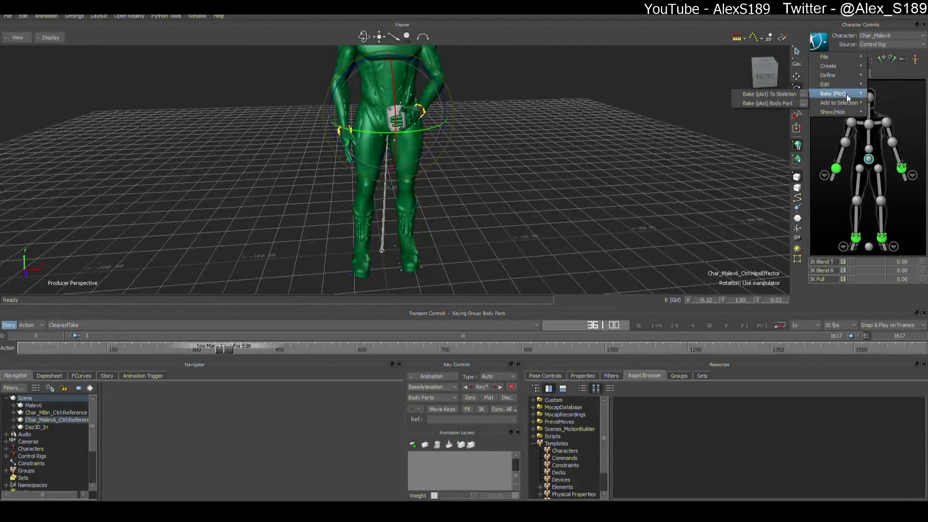
{"action": "left_click", "coordinate": [796, 96]}
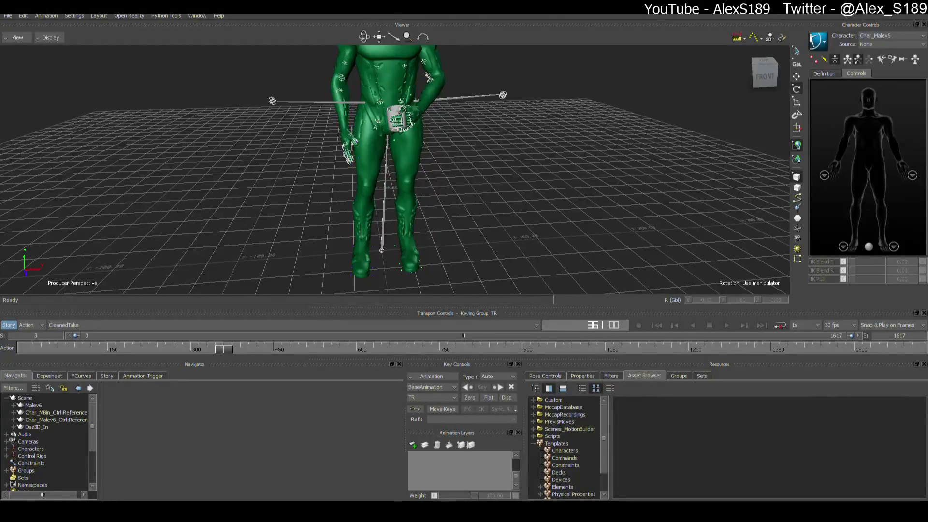
{"action": "scroll", "coordinate": [298, 153], "scroll_direction": "down", "scroll_amount": 5}
{"action": "scroll", "coordinate": [297, 153], "scroll_direction": "up", "scroll_amount": 6}
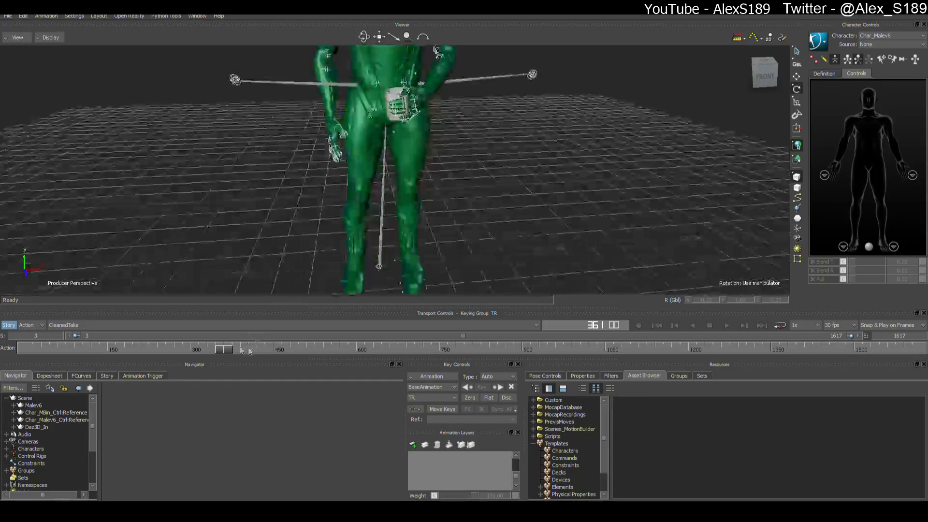
{"action": "left_click_drag", "start_coordinate": [225, 350], "coordinate": [61, 366]}
{"action": "scroll", "coordinate": [322, 266], "scroll_direction": "down", "scroll_amount": 3}
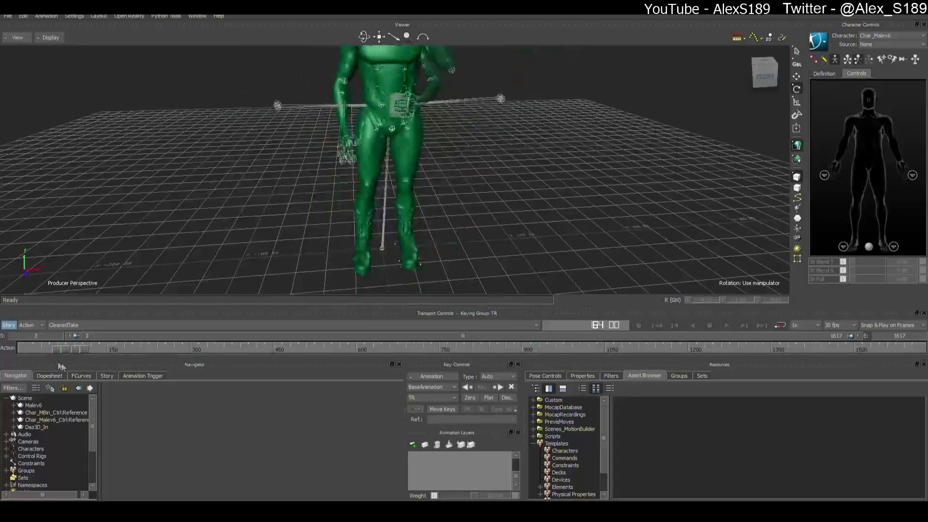
Step: Select the whole character including all its skeleton bones and save the scene
{"action": "scroll", "coordinate": [543, 259], "scroll_direction": "down", "scroll_amount": 5}
{"action": "left_click_drag", "start_coordinate": [543, 259], "coordinate": [314, 87]}
{"action": "scroll", "coordinate": [561, 187], "scroll_direction": "up", "scroll_amount": 6}
{"action": "left_click_drag", "start_coordinate": [562, 187], "coordinate": [629, 162], "text": "ctrl+shift"}
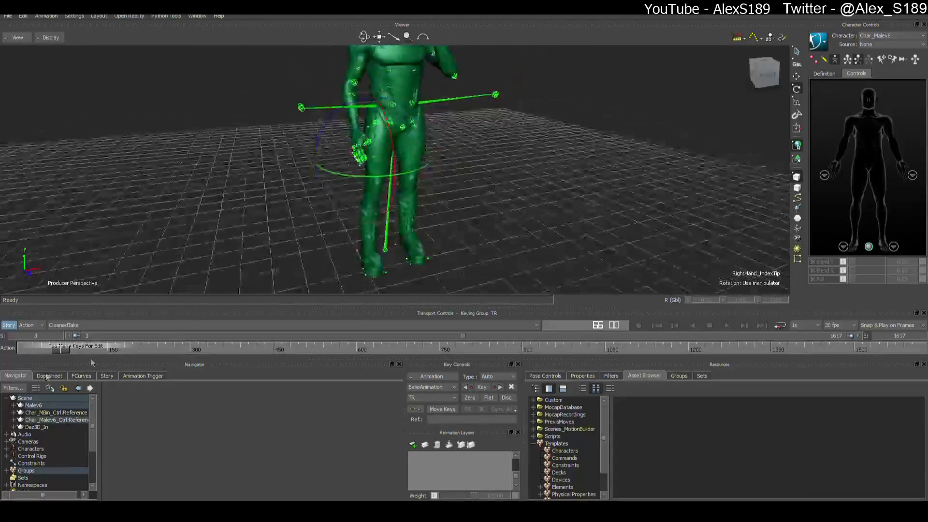
{"action": "scroll", "coordinate": [213, 199], "scroll_direction": "down", "scroll_amount": 2}
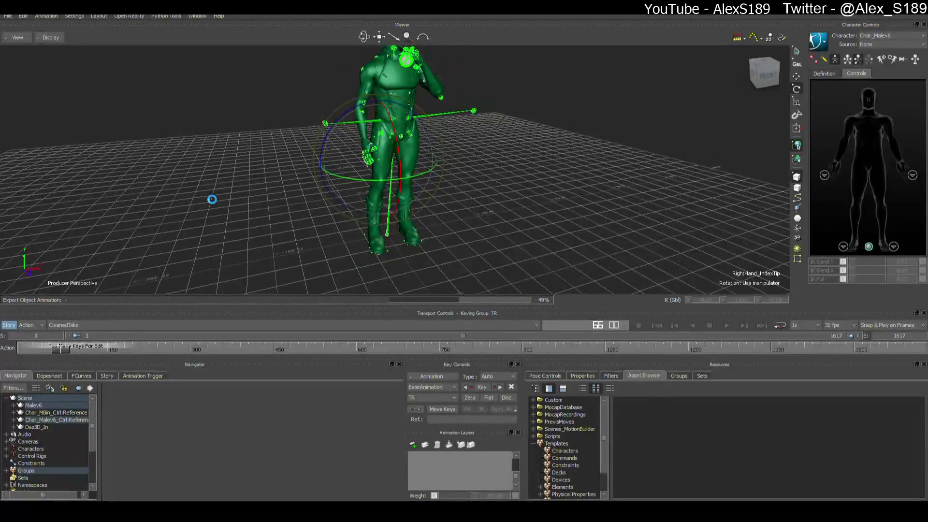
Step: Delete Char_Malev6's Story character track that holds the read-only pilot coffee clip
{"action": "left_click", "coordinate": [107, 376]}
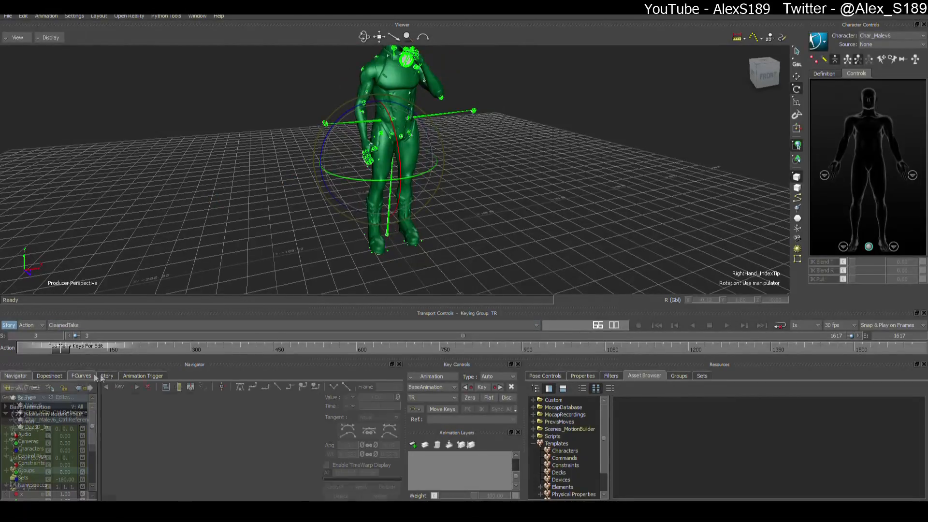
{"action": "left_click", "coordinate": [37, 454]}
{"action": "right_click", "coordinate": [38, 453]}
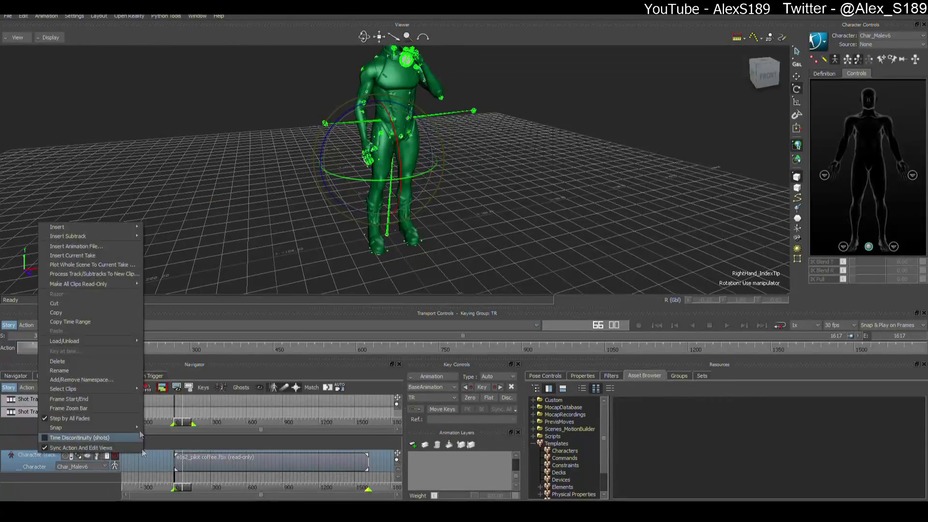
{"action": "left_click", "coordinate": [57, 362]}
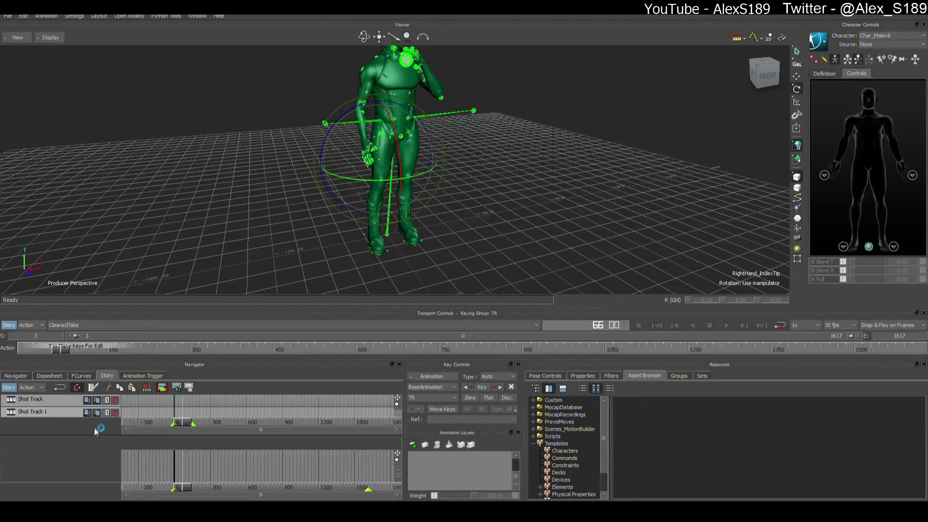
Step: Save the scene at frame 225 and restore the selection of the whole character
{"action": "left_click_drag", "start_coordinate": [94, 434], "coordinate": [149, 375]}
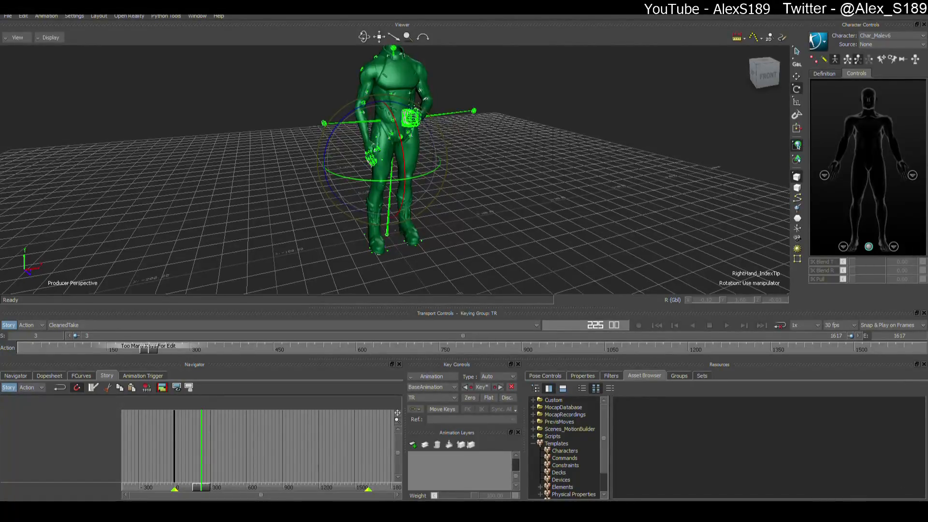
{"action": "left_click", "coordinate": [553, 228]}
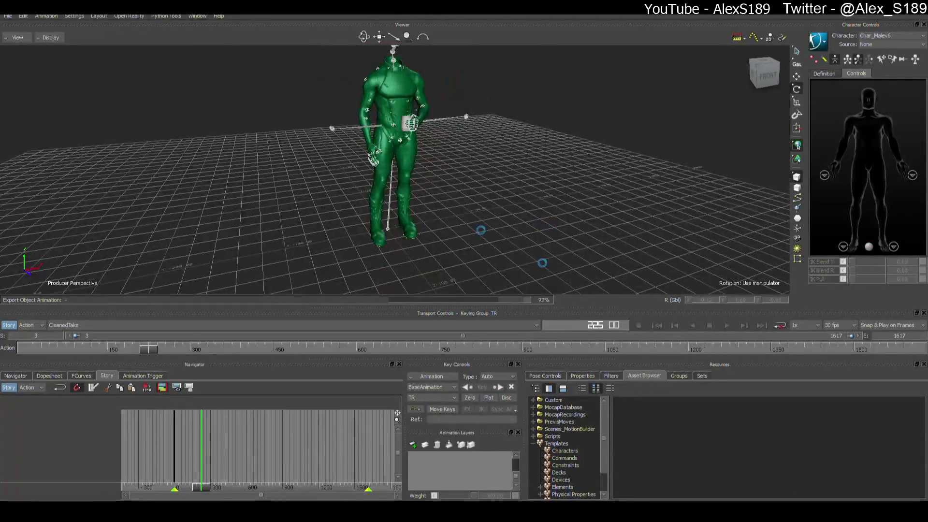
{"action": "key", "text": "ctrl+z"}
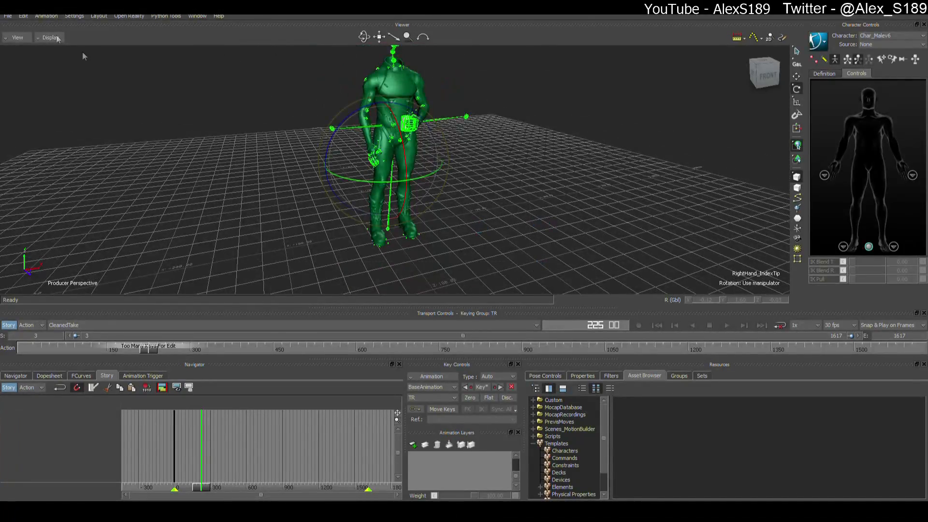
Step: Export Selected Models Only with just the CleanedTake included, overwriting e1s2_Coffee_Source01.fbx
{"action": "left_click", "coordinate": [7, 17]}
{"action": "left_click", "coordinate": [61, 138]}
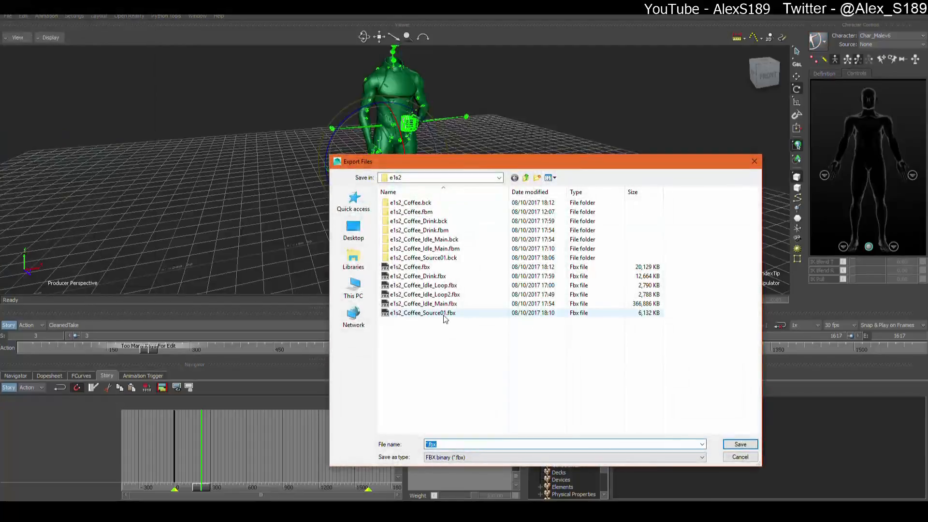
{"action": "double_click", "coordinate": [449, 315]}
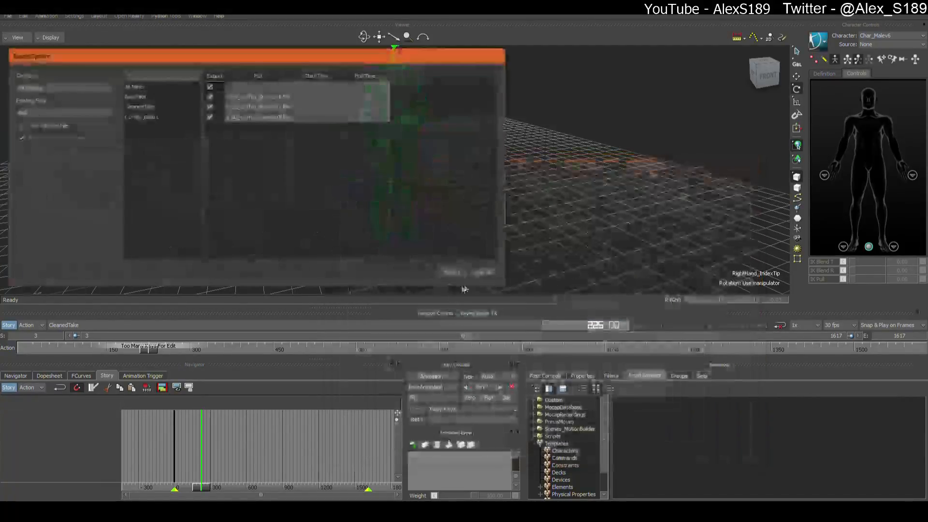
{"action": "left_click", "coordinate": [210, 106]}
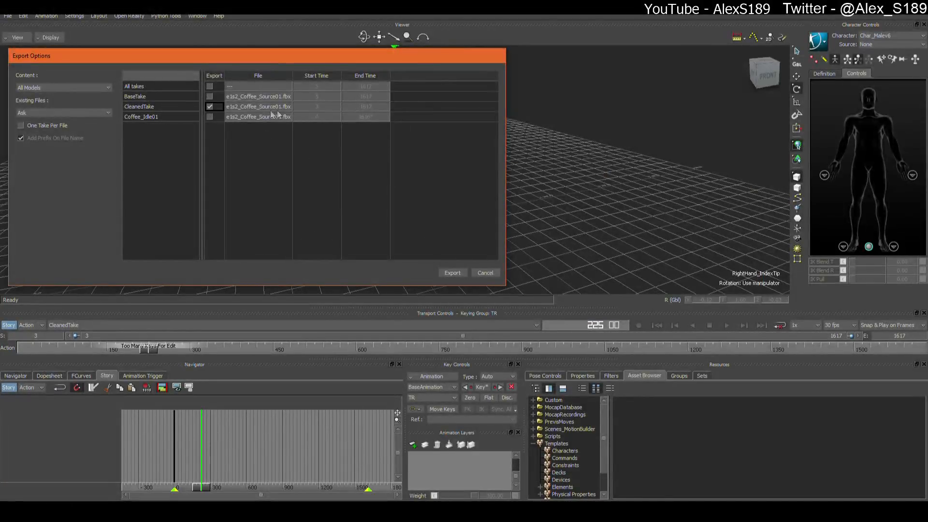
{"action": "left_click", "coordinate": [97, 87]}
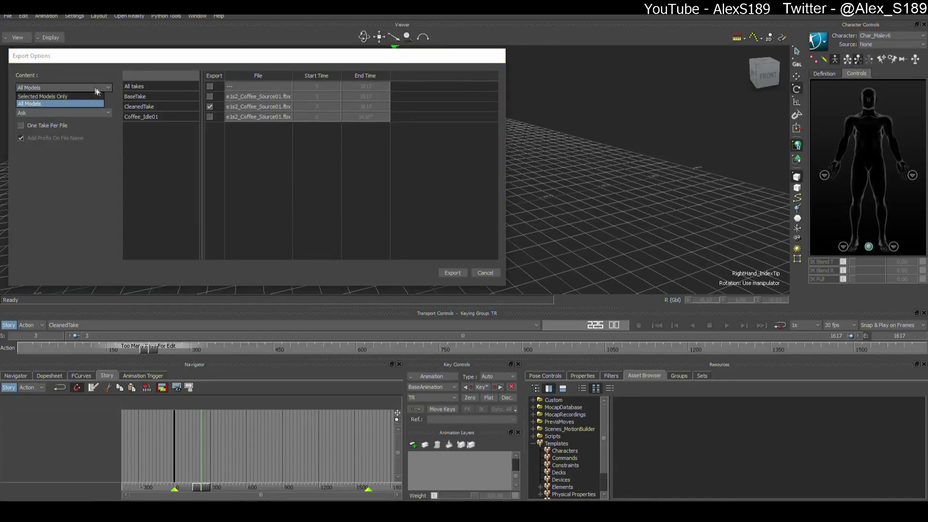
{"action": "left_click", "coordinate": [97, 87]}
{"action": "left_click", "coordinate": [97, 87]}
{"action": "left_click", "coordinate": [54, 96]}
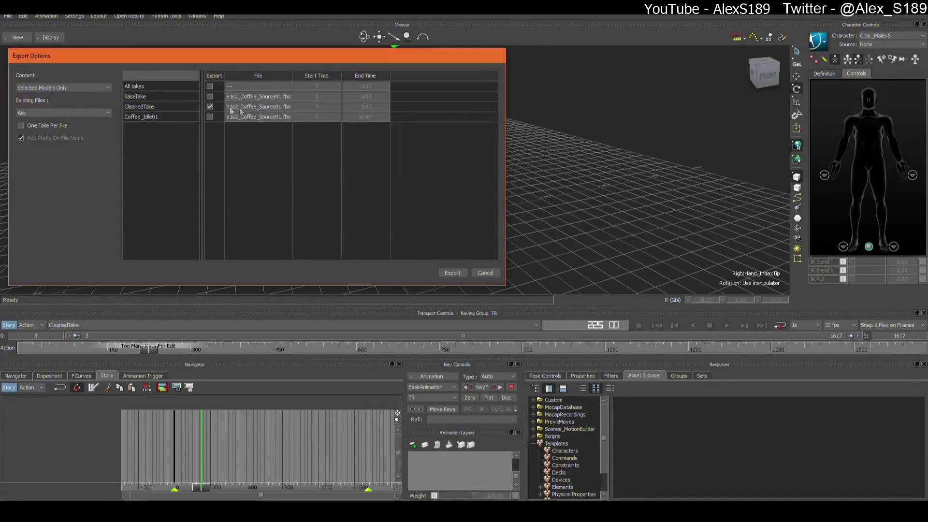
{"action": "left_click", "coordinate": [453, 274]}
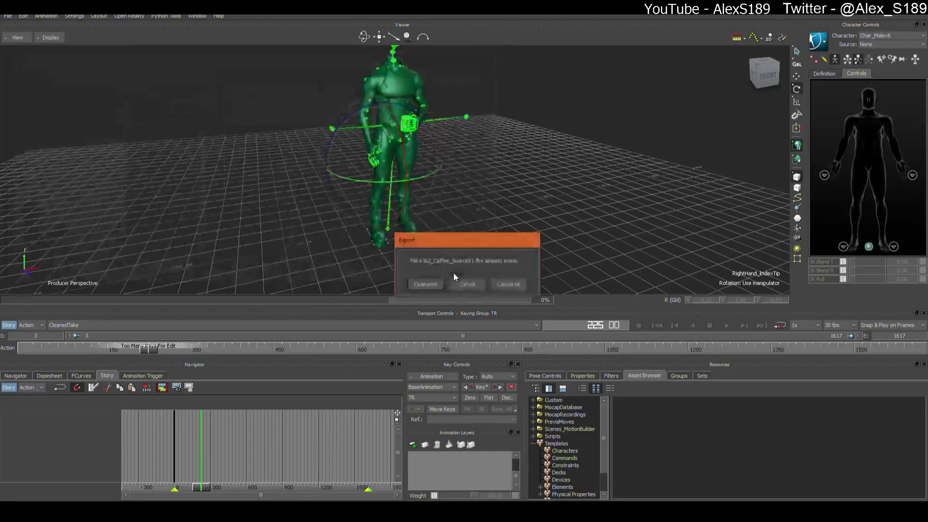
{"action": "left_click", "coordinate": [430, 284]}
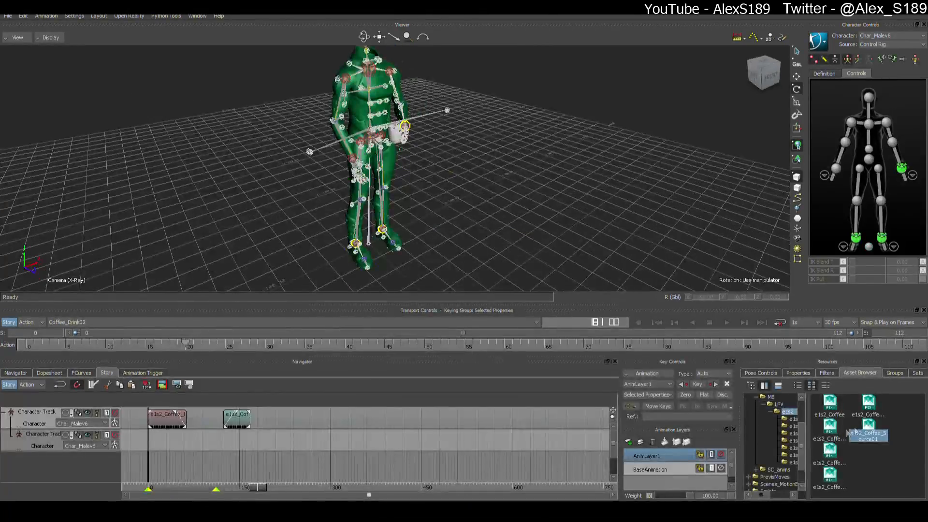
Step: Refresh the e1s2 directory in the Asset Browser and try to place e1s2_Coffee_Source01 on Char_Malev6's lower Story track
{"action": "left_click", "coordinate": [862, 429]}
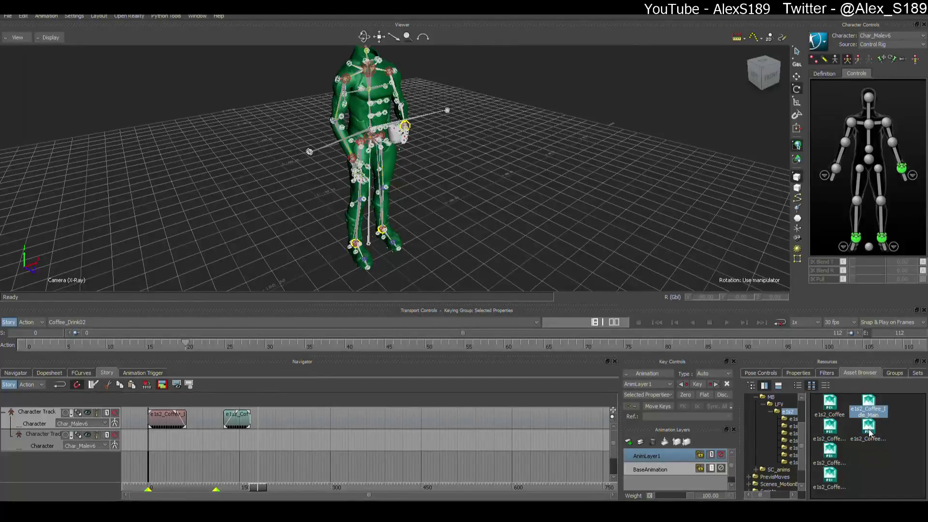
{"action": "right_click", "coordinate": [783, 405]}
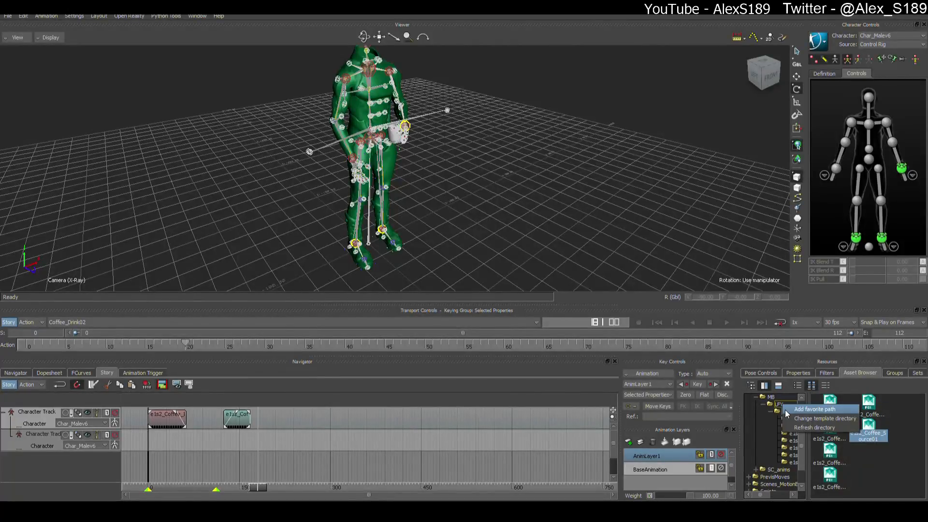
{"action": "left_click", "coordinate": [801, 426]}
{"action": "left_click", "coordinate": [772, 437]}
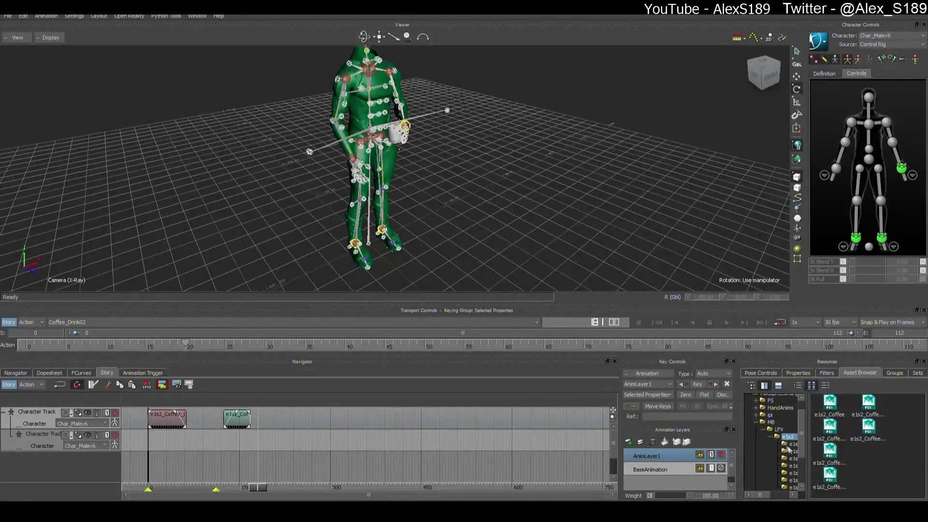
{"action": "left_click_drag", "start_coordinate": [806, 450], "coordinate": [817, 451]}
{"action": "left_click", "coordinate": [880, 428]}
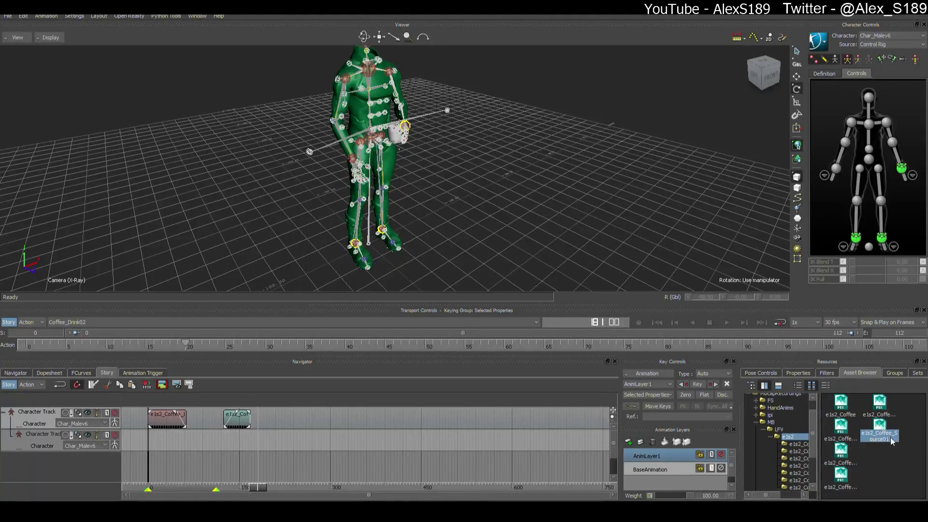
{"action": "left_click_drag", "start_coordinate": [321, 431], "coordinate": [297, 457]}
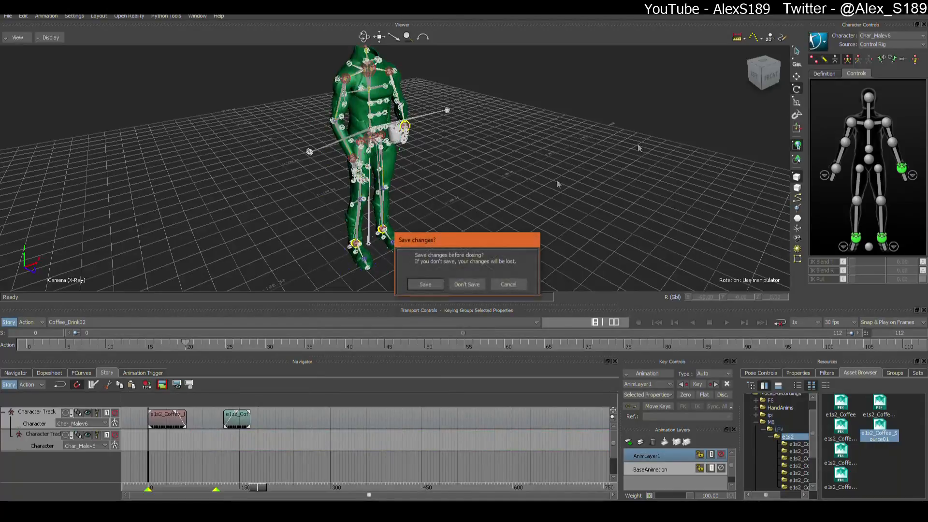
Step: Save the changes and close the program, then reopen the coffee-drinking scene, dismissing the MB5.5 limits warning and the startup movies
{"action": "left_click", "coordinate": [425, 284]}
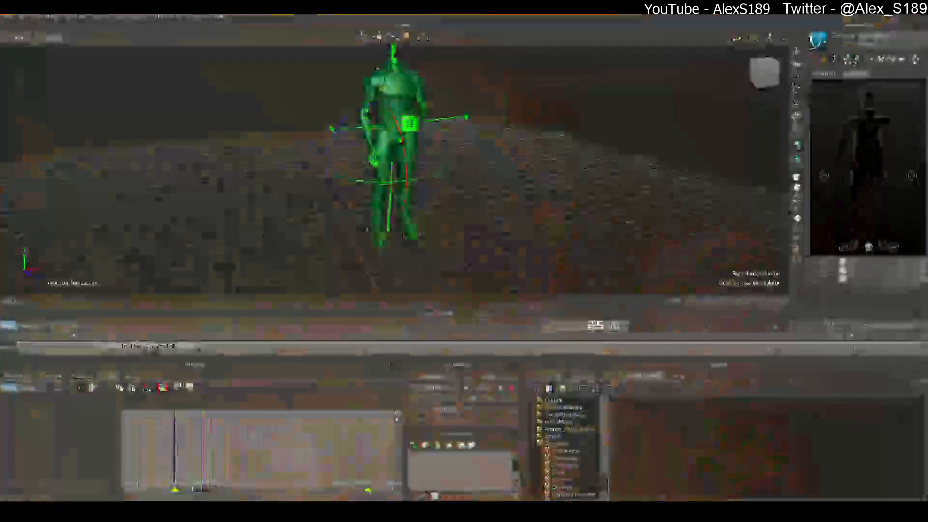
{"action": "right_click", "coordinate": [461, 512]}
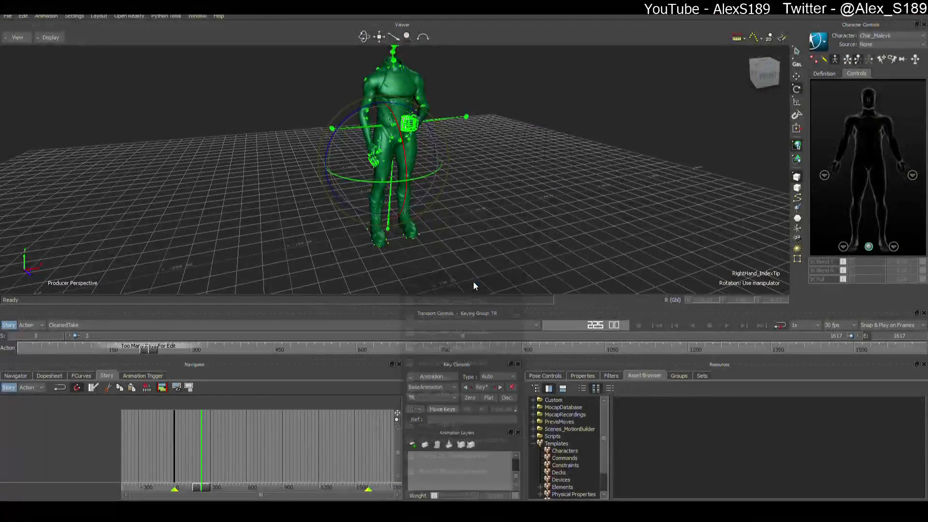
{"action": "left_click", "coordinate": [474, 281]}
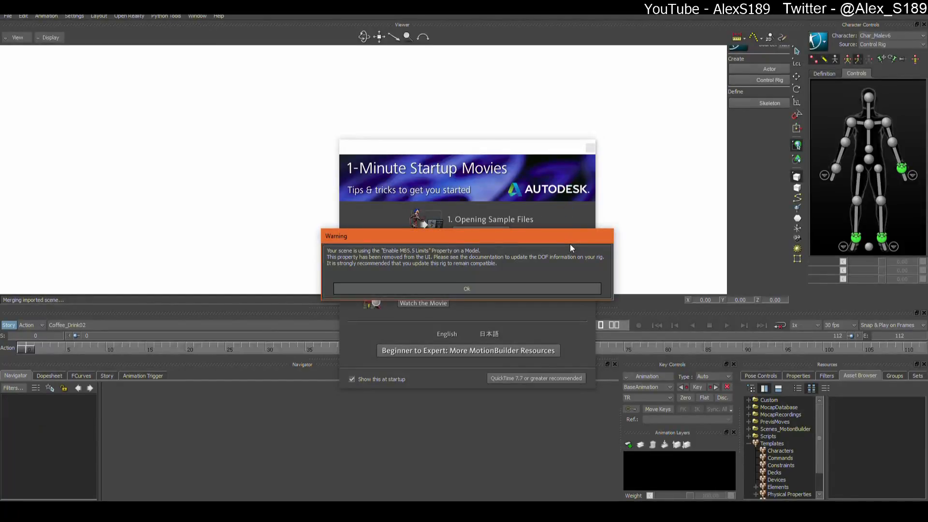
{"action": "left_click", "coordinate": [539, 289]}
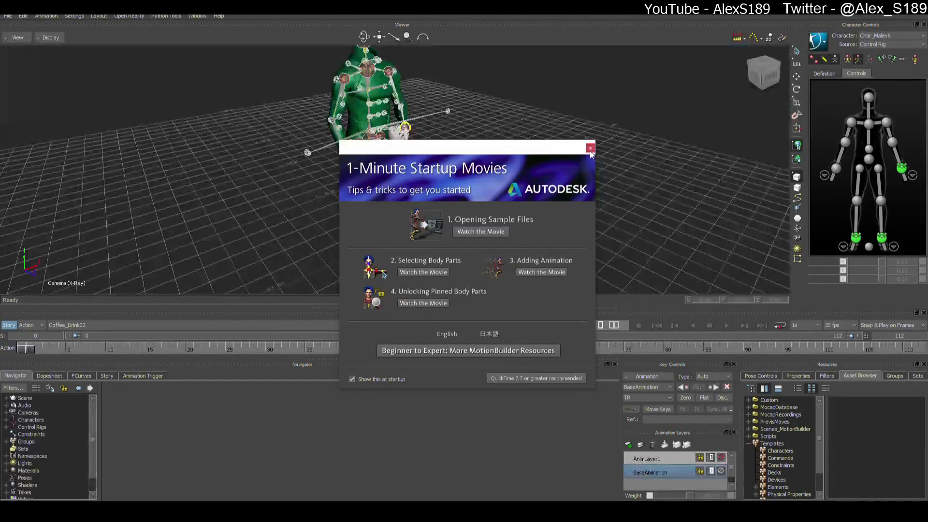
{"action": "left_click", "coordinate": [336, 294]}
Step: Show Char_Malev6's Story action tracks and open the MocapRecordings > MB > LFV > e1s2 folder in the Asset Browser
{"action": "left_click", "coordinate": [106, 376]}
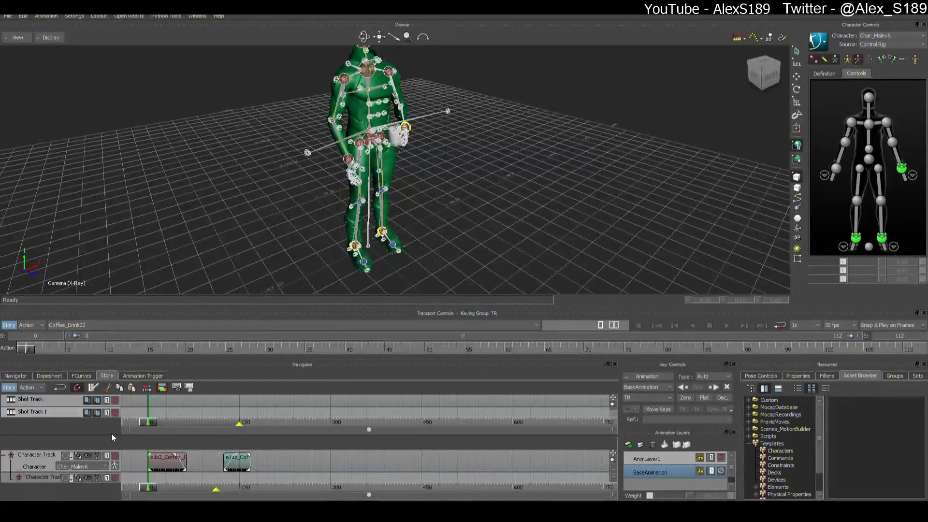
{"action": "left_click_drag", "start_coordinate": [112, 437], "coordinate": [138, 338]}
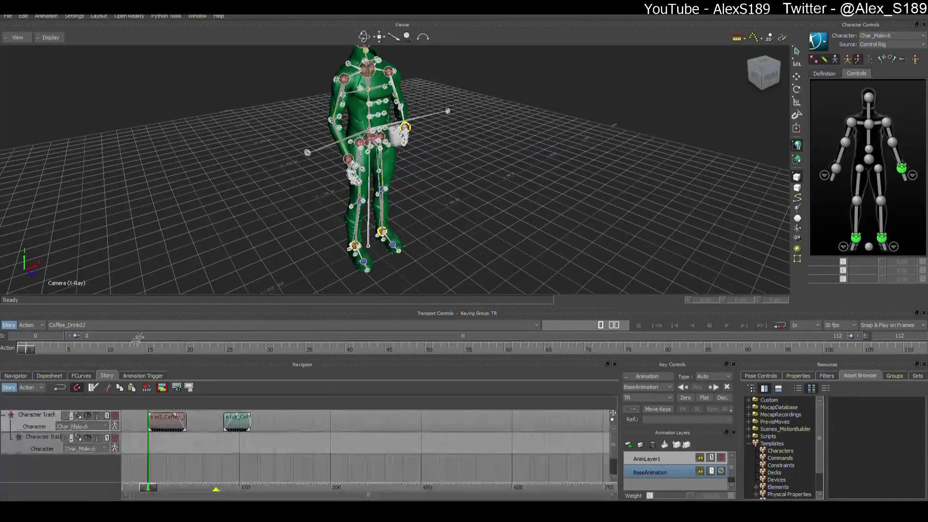
{"action": "left_click", "coordinate": [749, 443]}
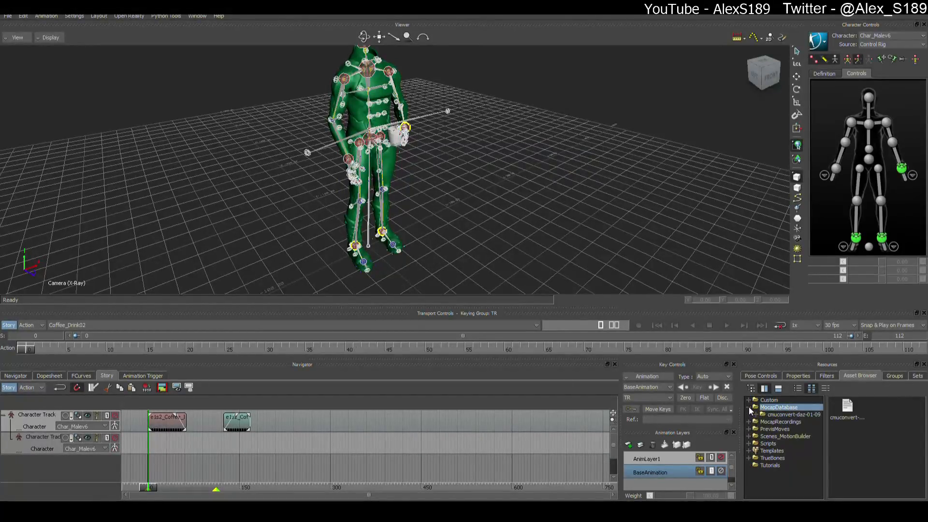
{"action": "double_click", "coordinate": [752, 415]}
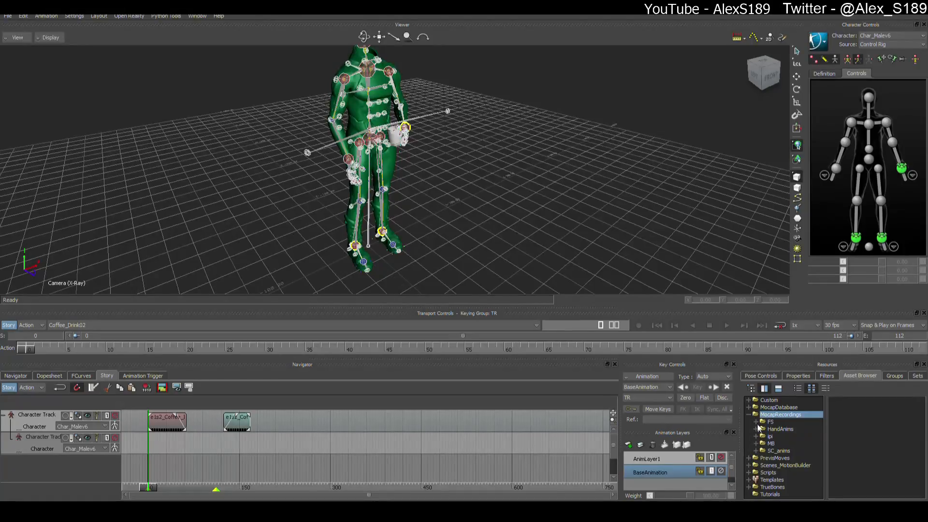
{"action": "double_click", "coordinate": [759, 424]}
{"action": "double_click", "coordinate": [761, 423]}
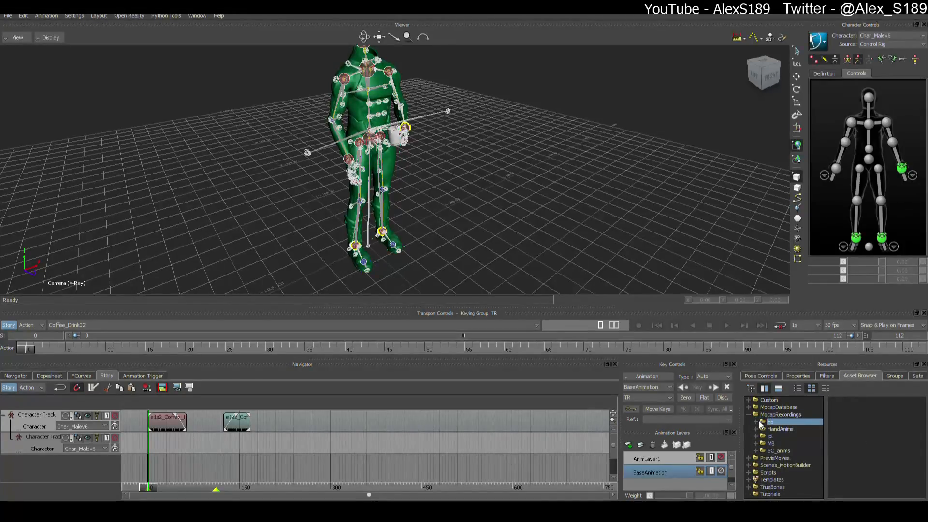
{"action": "double_click", "coordinate": [761, 444]}
{"action": "double_click", "coordinate": [770, 451]}
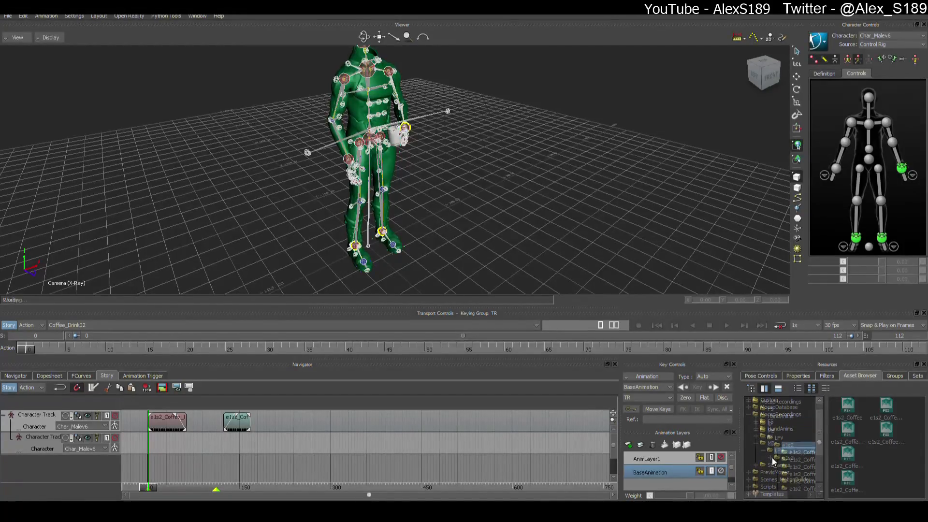
{"action": "double_click", "coordinate": [782, 458]}
{"action": "left_click_drag", "start_coordinate": [827, 418], "coordinate": [819, 418]}
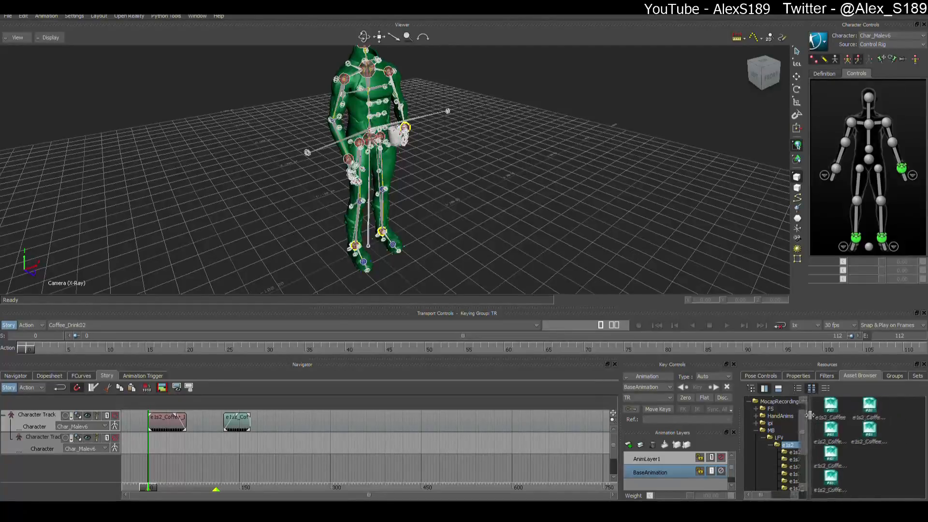
Step: Insert e1s2_Coffee_Source01 as a clip on Char_Malev6's lower Story track and slide it earlier along the track
{"action": "left_click", "coordinate": [879, 409]}
{"action": "left_click", "coordinate": [878, 430]}
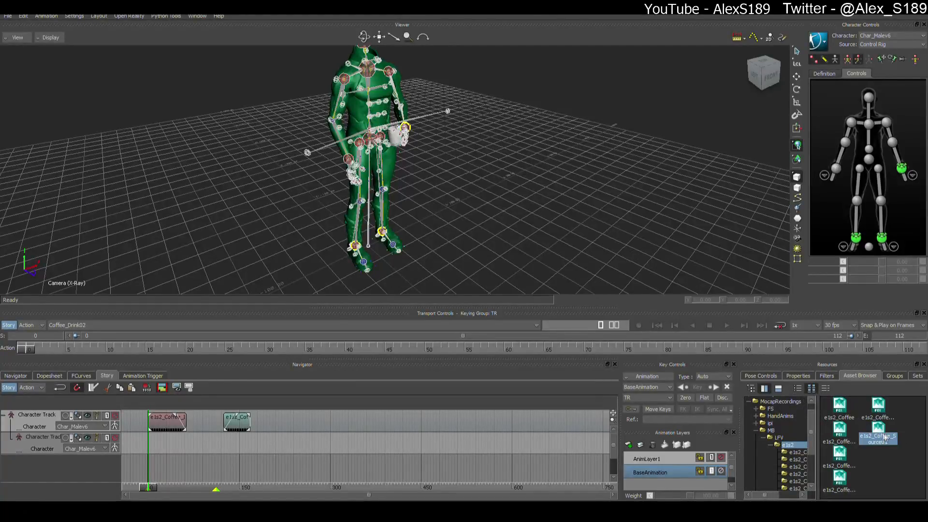
{"action": "left_click_drag", "start_coordinate": [416, 457], "coordinate": [315, 438]}
{"action": "left_click_drag", "start_coordinate": [378, 441], "coordinate": [247, 441]}
Step: Find the drinking motion and razor the e1s2_Coffee_Source01 clip at frames 328 and 513
{"action": "left_click_drag", "start_coordinate": [148, 487], "coordinate": [364, 486]}
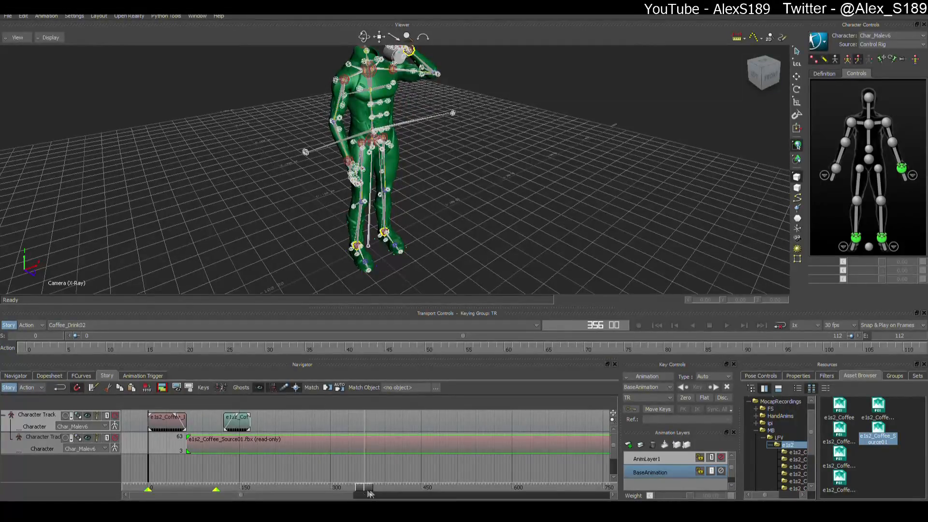
{"action": "left_click_drag", "start_coordinate": [368, 490], "coordinate": [352, 460]}
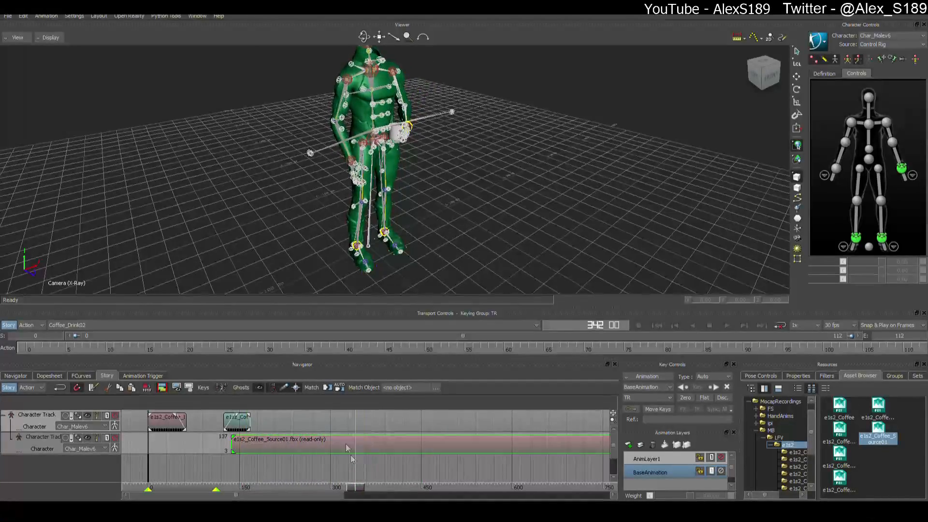
{"action": "left_click", "coordinate": [94, 389]}
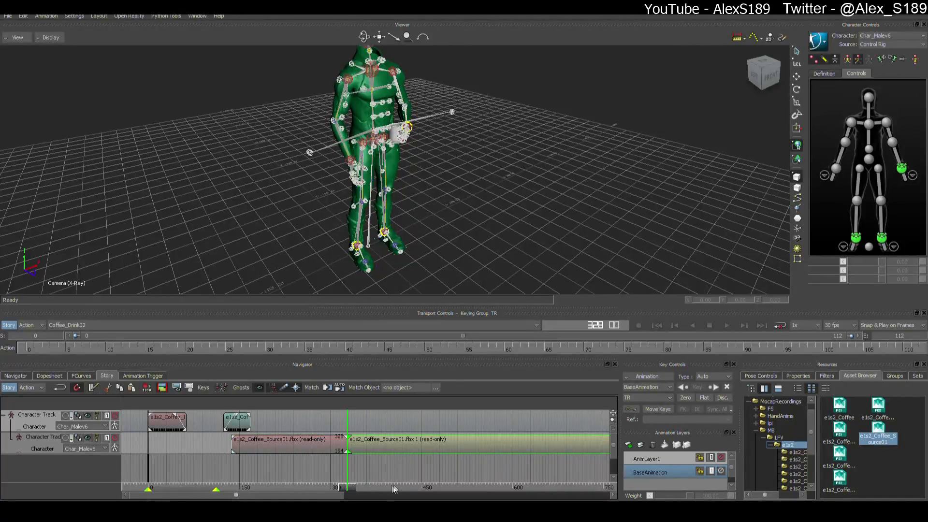
{"action": "left_click_drag", "start_coordinate": [348, 487], "coordinate": [460, 488]}
{"action": "left_click", "coordinate": [95, 388]}
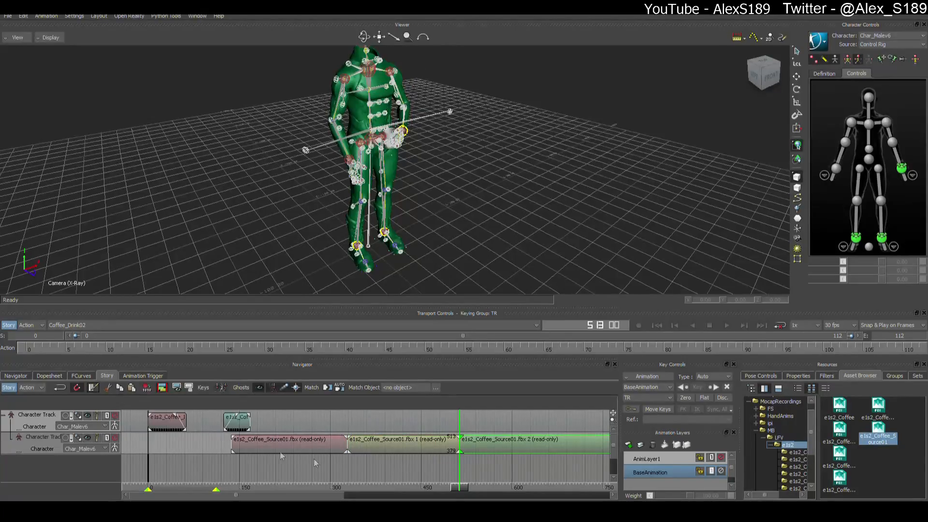
Step: Delete the first and last pieces of the split coffee source clip, keeping only the middle section
{"action": "left_click", "coordinate": [315, 462]}
{"action": "left_click", "coordinate": [307, 442]}
{"action": "key", "text": "Delete"}
{"action": "left_click", "coordinate": [511, 450]}
{"action": "key", "text": "Delete"}
Step: Move the kept coffee clip to start at frame 28 and make the closing idle clip span frames 163 to 235
{"action": "left_click_drag", "start_coordinate": [386, 449], "coordinate": [235, 450]}
{"action": "left_click_drag", "start_coordinate": [462, 488], "coordinate": [227, 468]}
{"action": "left_click_drag", "start_coordinate": [237, 424], "coordinate": [277, 437]}
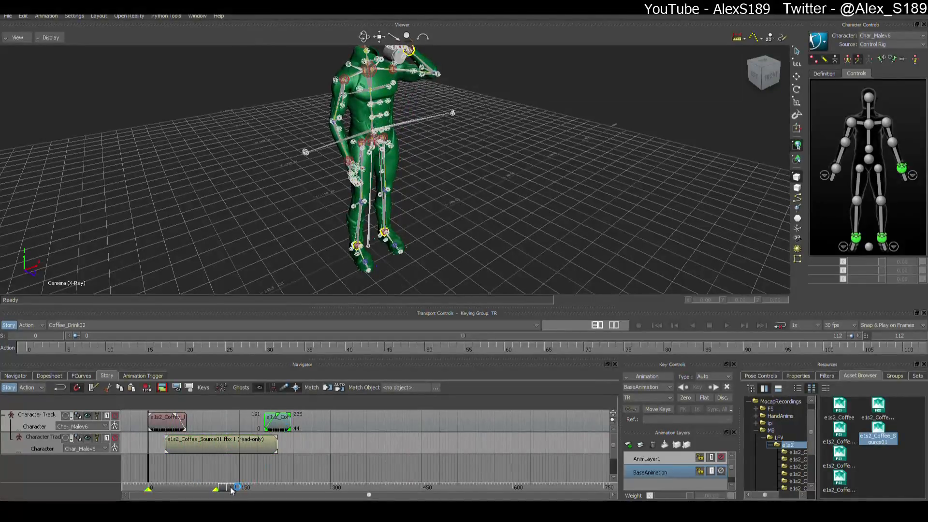
{"action": "left_click_drag", "start_coordinate": [231, 490], "coordinate": [260, 424]}
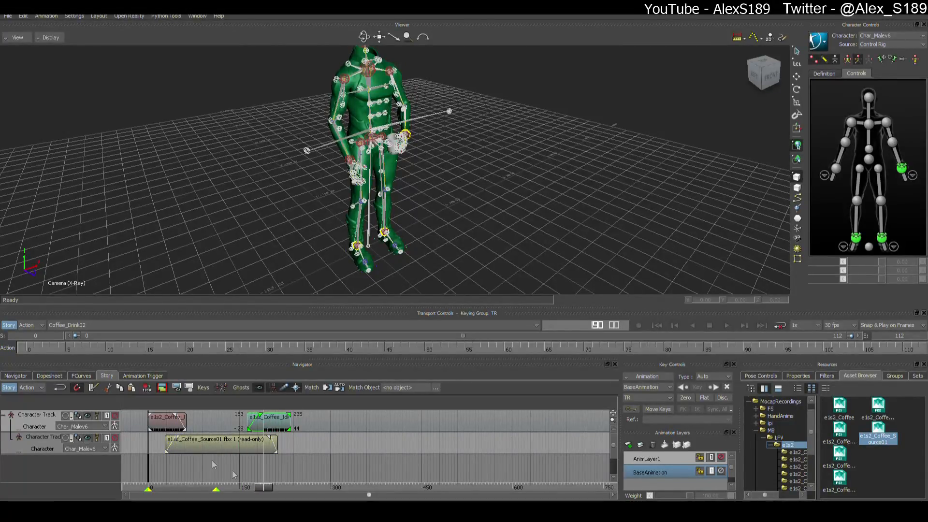
Step: Preview the blend from frame 30 and fit the take's time range to all Story clips, frames 0 to 235
{"action": "left_click_drag", "start_coordinate": [268, 489], "coordinate": [166, 488]}
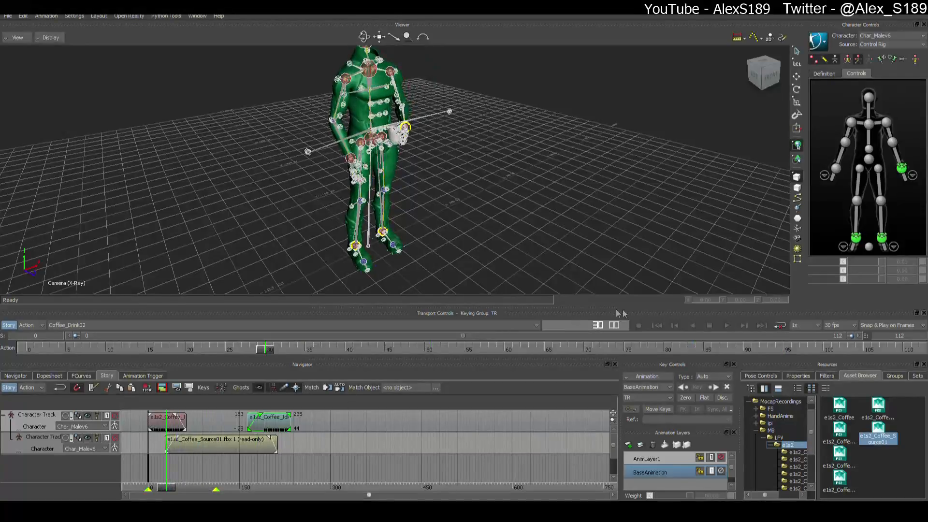
{"action": "left_click", "coordinate": [726, 325]}
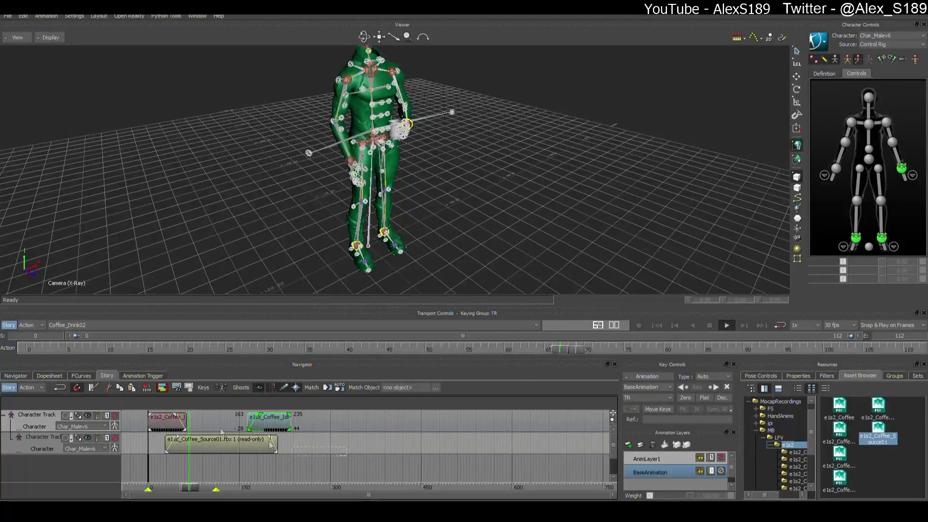
{"action": "right_click", "coordinate": [168, 421]}
{"action": "left_click", "coordinate": [210, 365]}
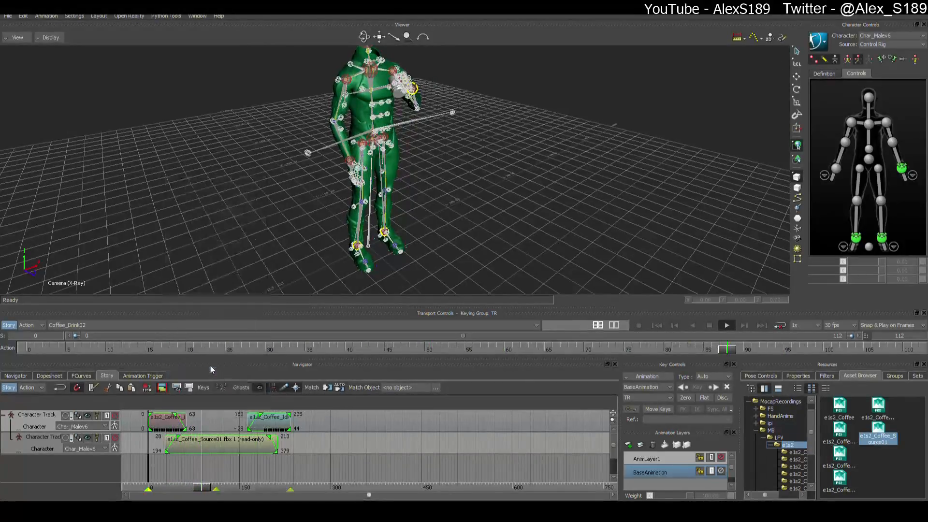
Step: Turn off the X-Ray display and play the whole Coffee_Drink02 take on loop to examine the blends
{"action": "left_click", "coordinate": [727, 325]}
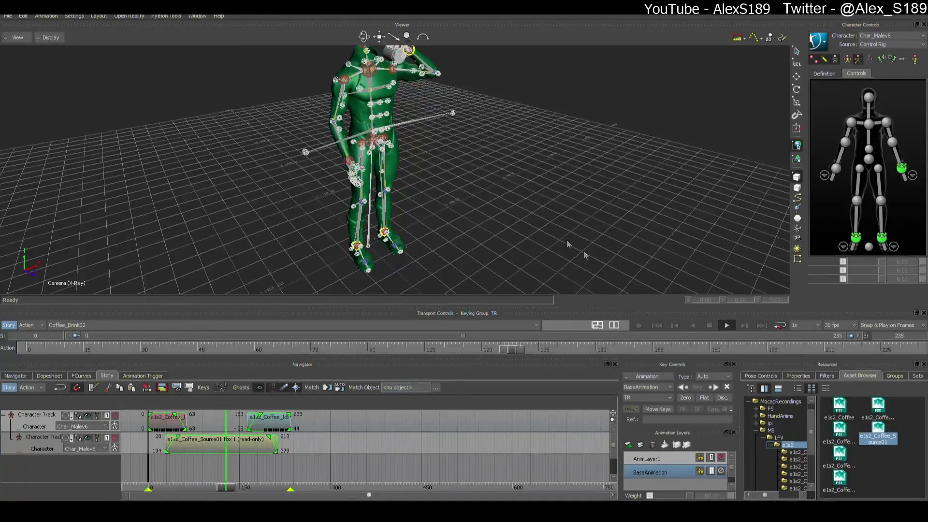
{"action": "key", "text": "ctrl+a"}
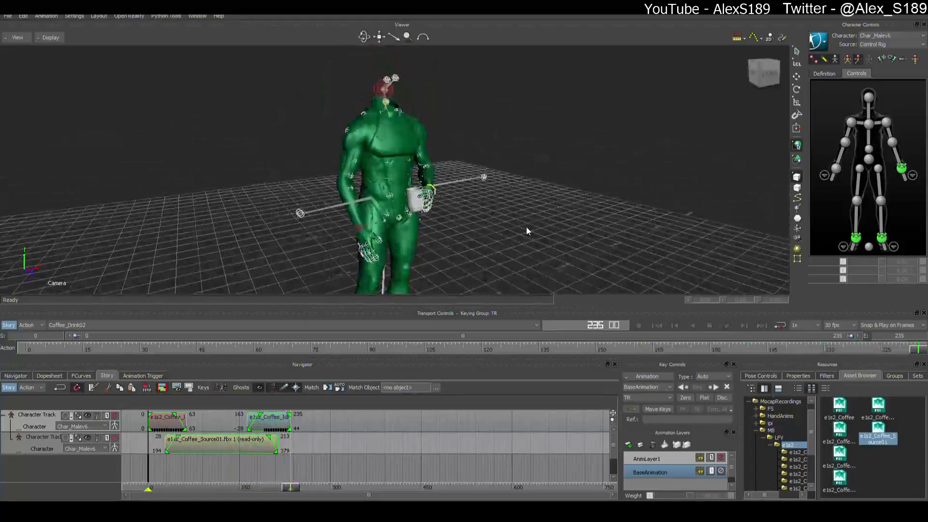
{"action": "left_click", "coordinate": [730, 326]}
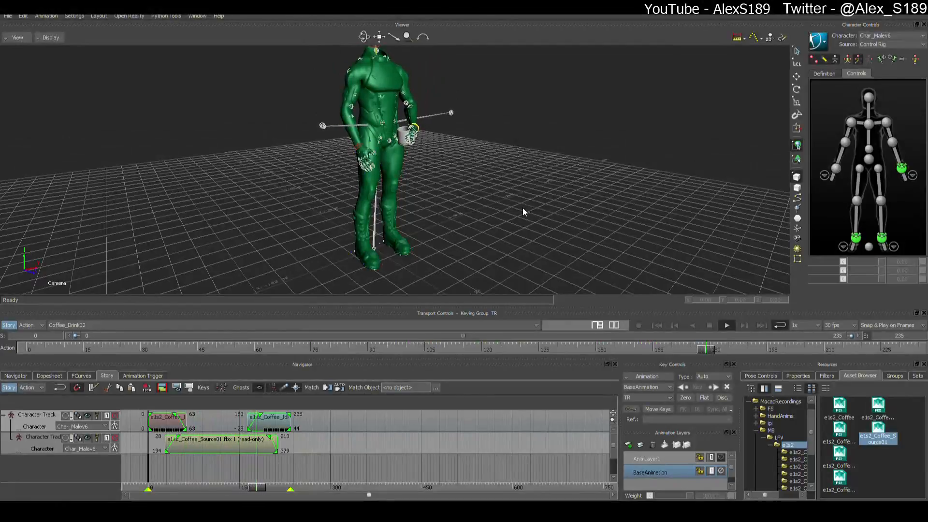
{"action": "left_click", "coordinate": [709, 325]}
Step: Lengthen the coffee source clip's fade-out and trim its end to frame 212, checking the transition in playback
{"action": "left_click_drag", "start_coordinate": [159, 489], "coordinate": [275, 473]}
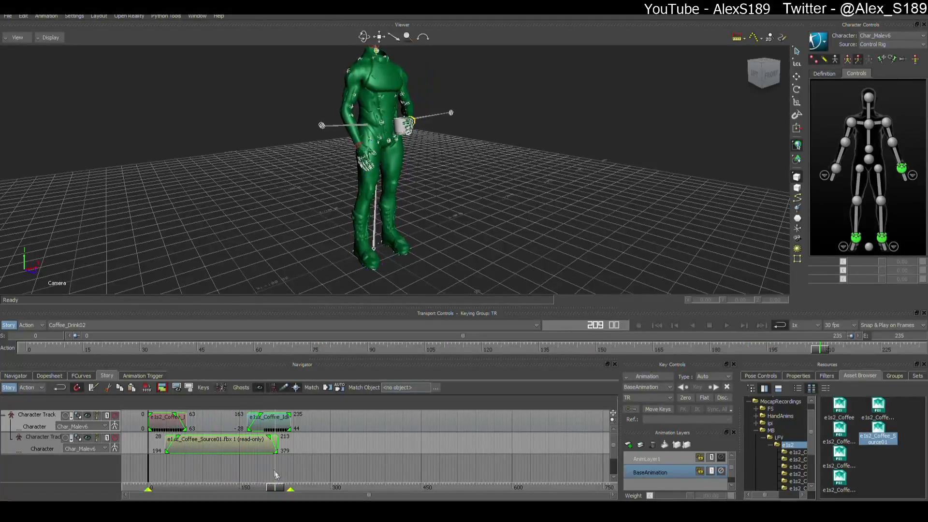
{"action": "left_click_drag", "start_coordinate": [269, 436], "coordinate": [249, 437]}
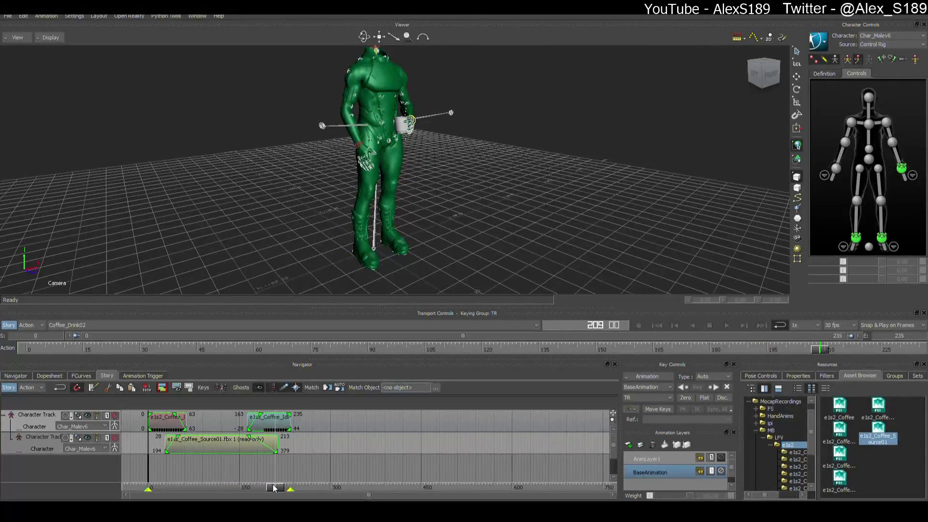
{"action": "mouse_move", "coordinate": [248, 487]}
{"action": "left_mouse_down"}
{"action": "mouse_move", "coordinate": [296, 481]}
{"action": "mouse_move", "coordinate": [227, 479]}
{"action": "mouse_move", "coordinate": [255, 479]}
{"action": "left_mouse_up"}
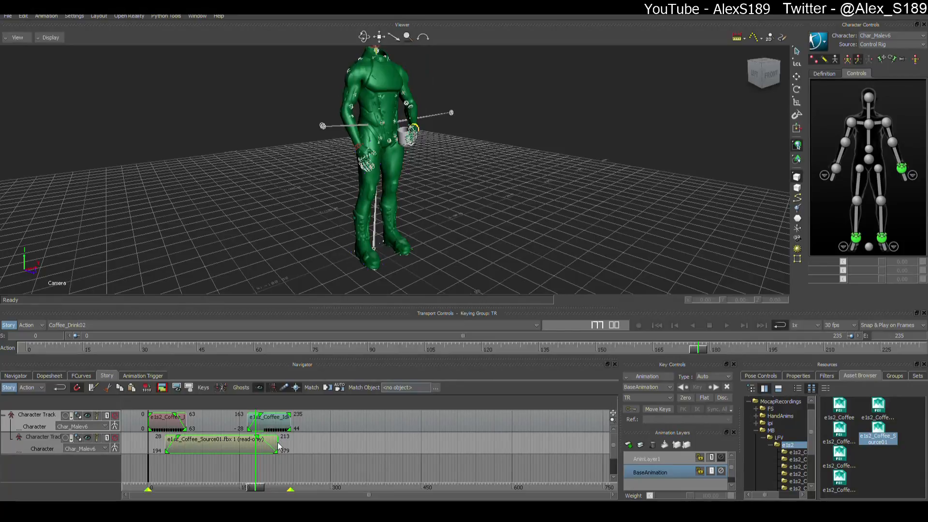
{"action": "mouse_move", "coordinate": [274, 441]}
{"action": "left_mouse_down"}
{"action": "mouse_move", "coordinate": [262, 439]}
{"action": "mouse_move", "coordinate": [314, 439]}
{"action": "mouse_move", "coordinate": [273, 439]}
{"action": "left_mouse_up"}
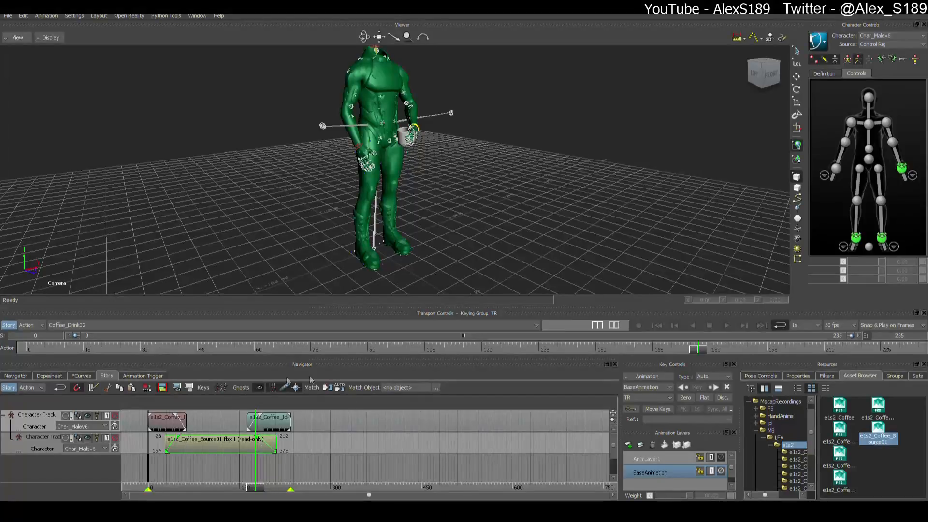
{"action": "left_click", "coordinate": [727, 326]}
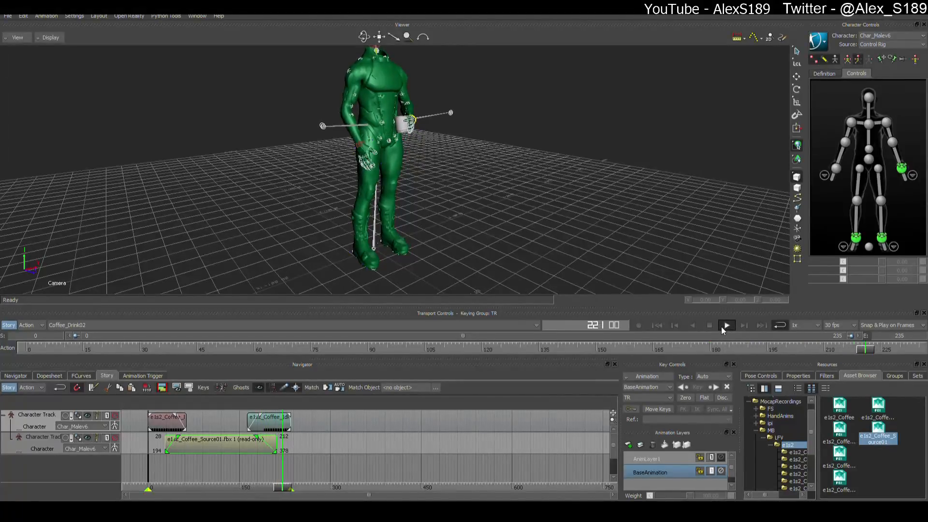
{"action": "left_click", "coordinate": [713, 326]}
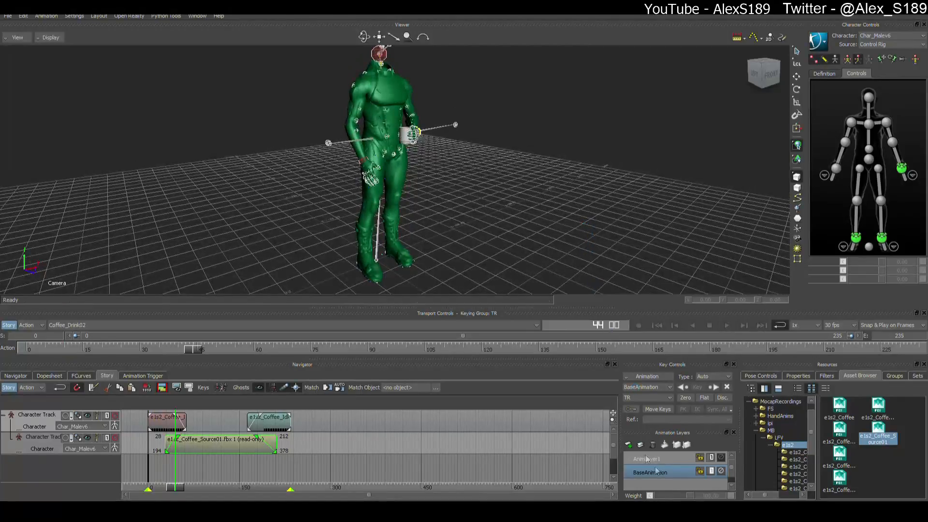
Step: Play and scrub back and forth through the Coffee_Drink02 take to examine the pose blends where the Story clips overlap
{"action": "left_click", "coordinate": [725, 325]}
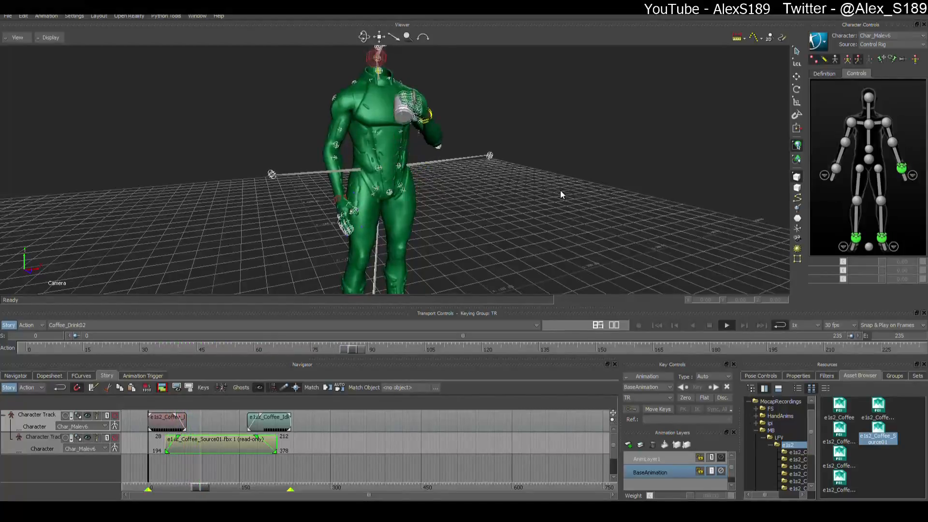
{"action": "left_click", "coordinate": [719, 326]}
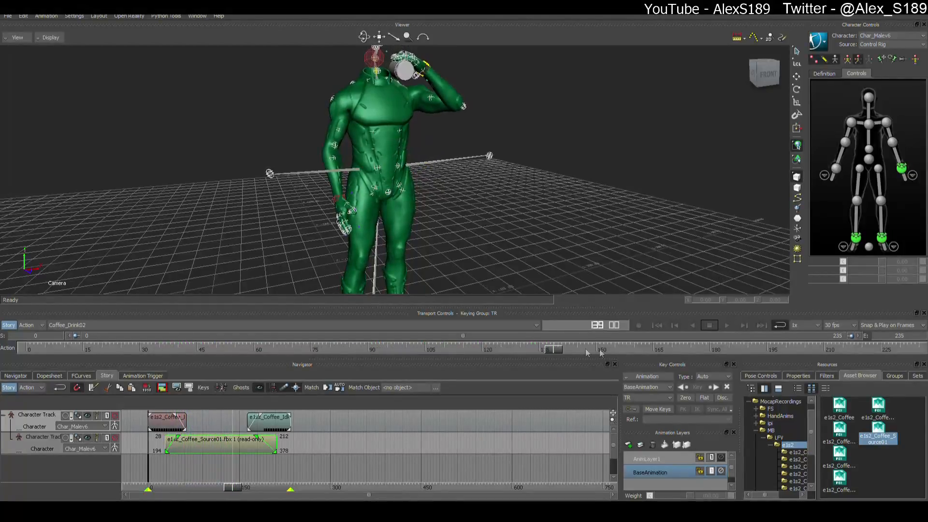
{"action": "left_click_drag", "start_coordinate": [560, 348], "coordinate": [531, 352]}
{"action": "left_click_drag", "start_coordinate": [636, 358], "coordinate": [13, 352]}
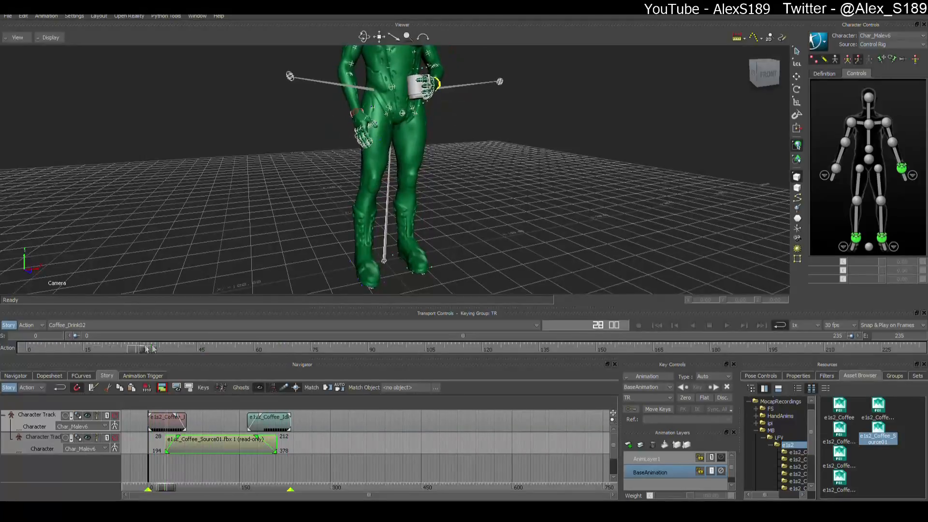
{"action": "left_click_drag", "start_coordinate": [153, 349], "coordinate": [641, 344]}
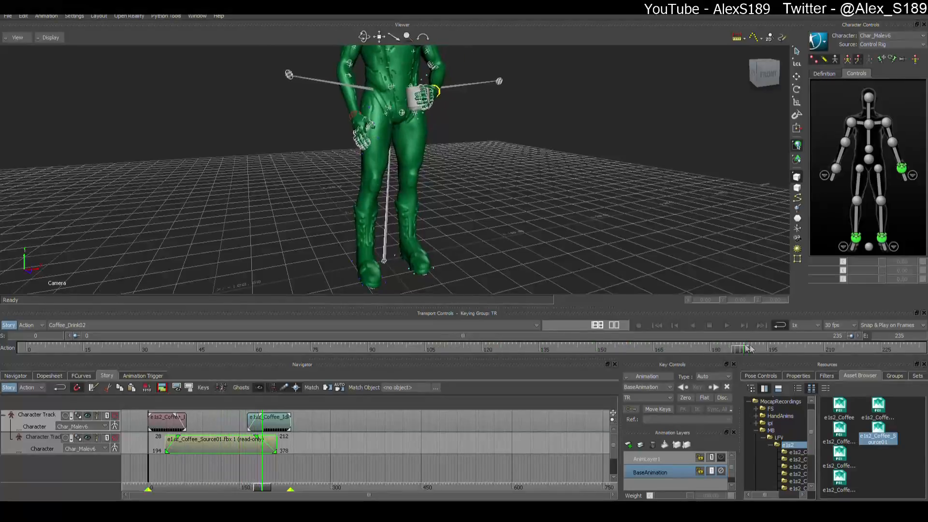
{"action": "left_click_drag", "start_coordinate": [748, 349], "coordinate": [90, 361]}
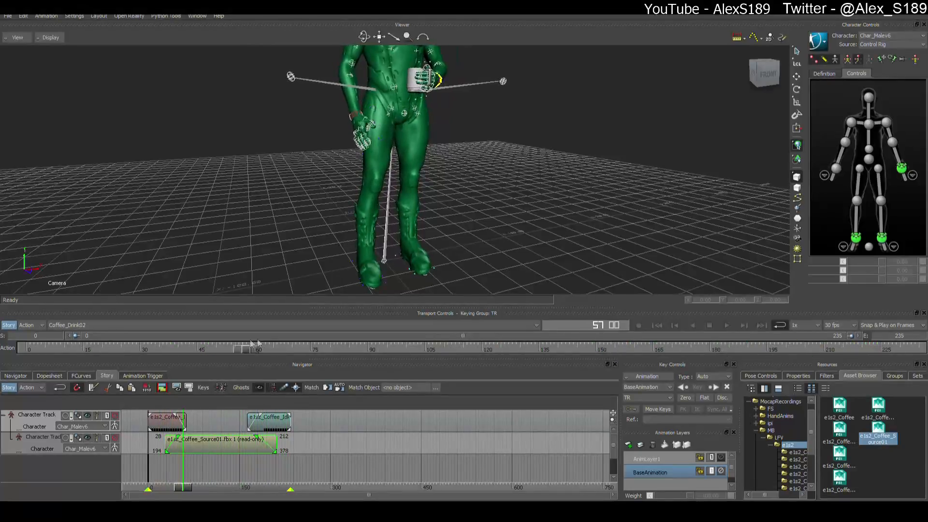
{"action": "left_click_drag", "start_coordinate": [258, 343], "coordinate": [666, 371]}
{"action": "left_click_drag", "start_coordinate": [877, 372], "coordinate": [782, 366]}
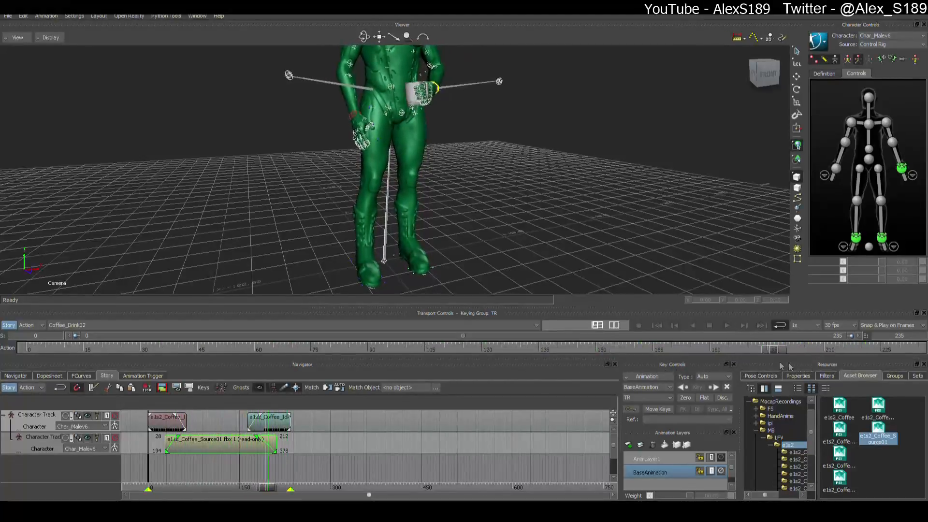
{"action": "left_click_drag", "start_coordinate": [863, 370], "coordinate": [652, 351]}
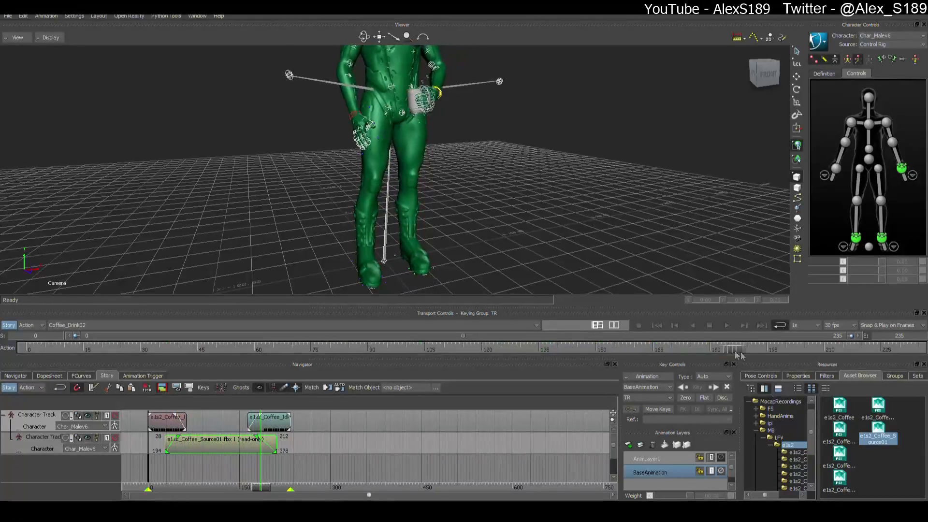
{"action": "left_click_drag", "start_coordinate": [805, 360], "coordinate": [446, 348]}
{"action": "left_click_drag", "start_coordinate": [682, 351], "coordinate": [362, 344]}
{"action": "left_click_drag", "start_coordinate": [441, 346], "coordinate": [846, 348]}
Step: Replay the take with more of the character in view to check the overall motion
{"action": "scroll", "coordinate": [601, 265], "scroll_direction": "down", "scroll_amount": 3}
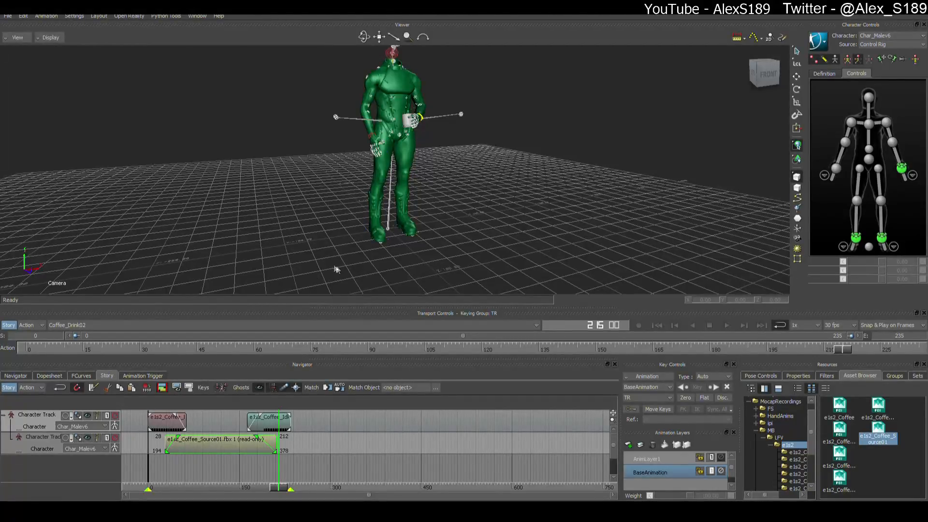
{"action": "left_click_drag", "start_coordinate": [336, 270], "coordinate": [337, 250]}
{"action": "left_click", "coordinate": [727, 325]}
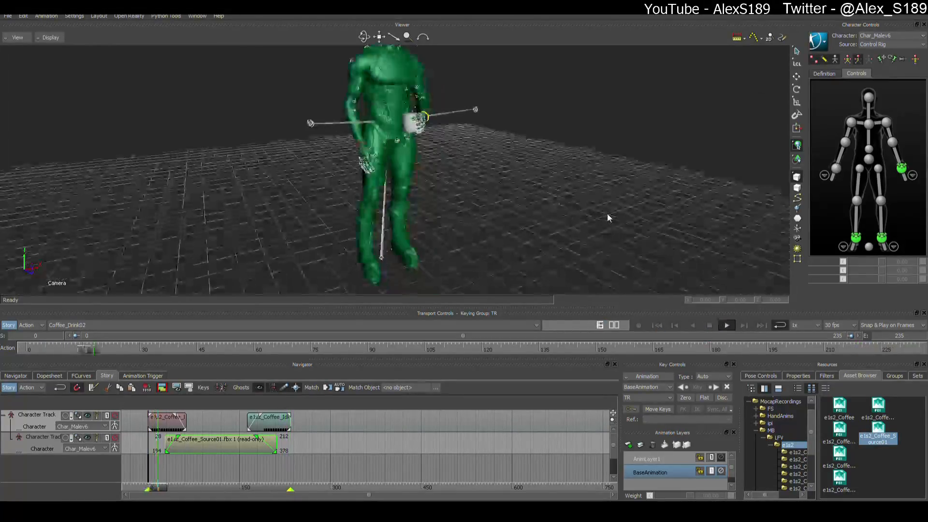
{"action": "left_click", "coordinate": [707, 325]}
Step: Plot the whole scene from the Story clips to the current take at 30 FPS with the Unroll rotation filter
{"action": "right_click", "coordinate": [173, 424]}
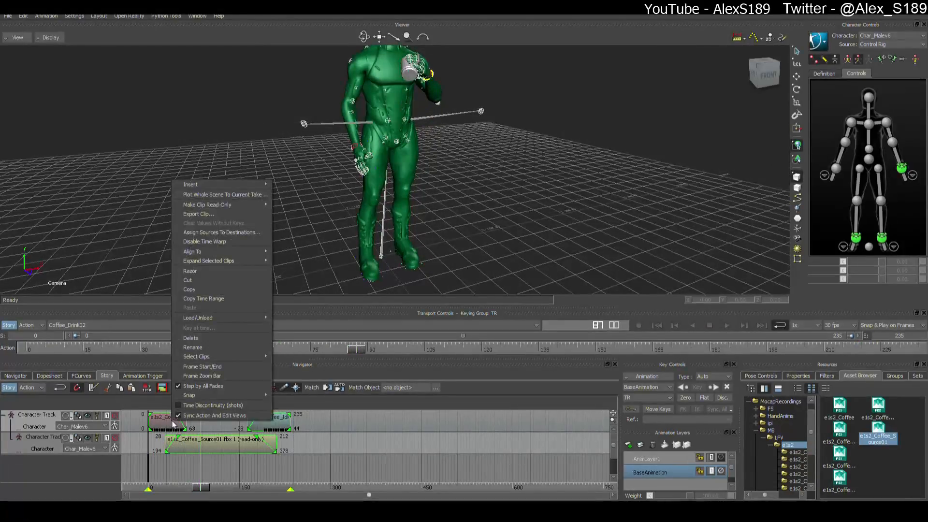
{"action": "left_click", "coordinate": [234, 194]}
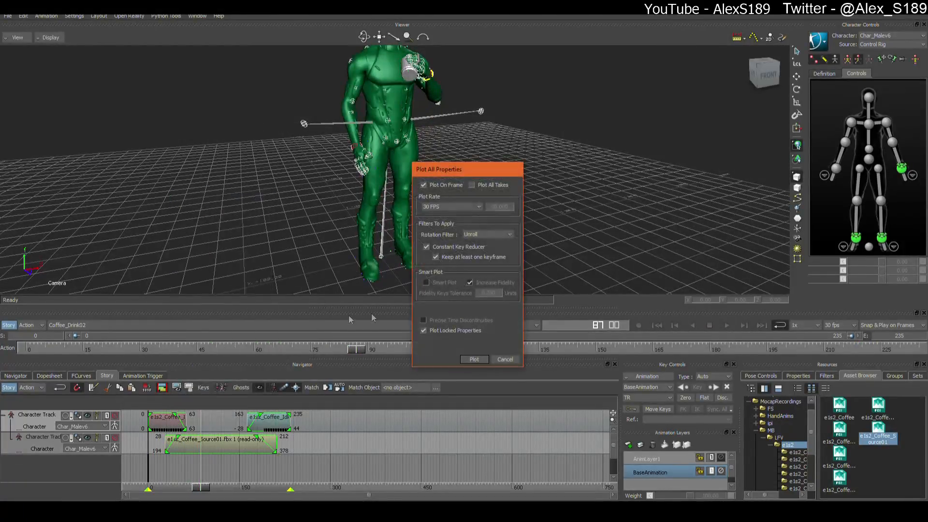
{"action": "left_click", "coordinate": [467, 360]}
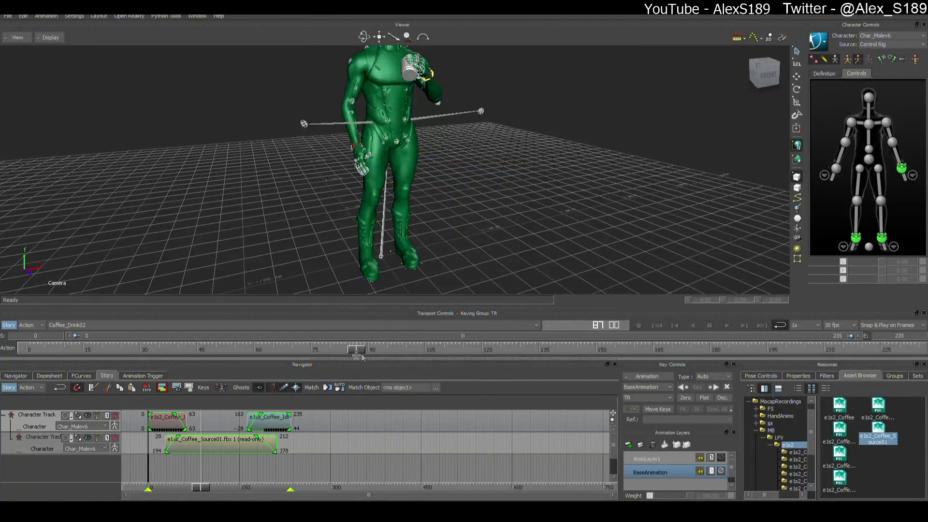
Step: Select the character's hips effector at frame 21 and cycle the viewer display to X-Ray
{"action": "left_click_drag", "start_coordinate": [359, 349], "coordinate": [105, 348]}
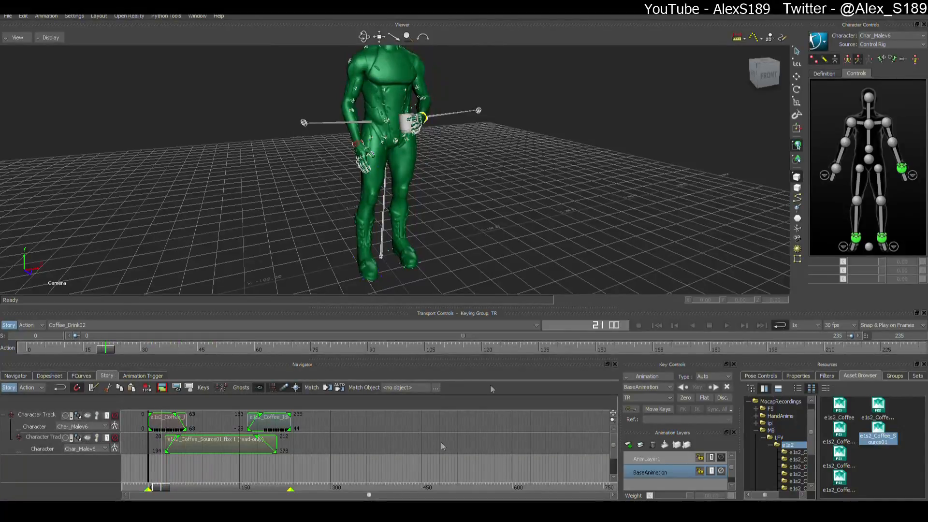
{"action": "left_click", "coordinate": [869, 160]}
{"action": "key", "text": "ctrl+a"}
{"action": "key", "text": "ctrl+a"}
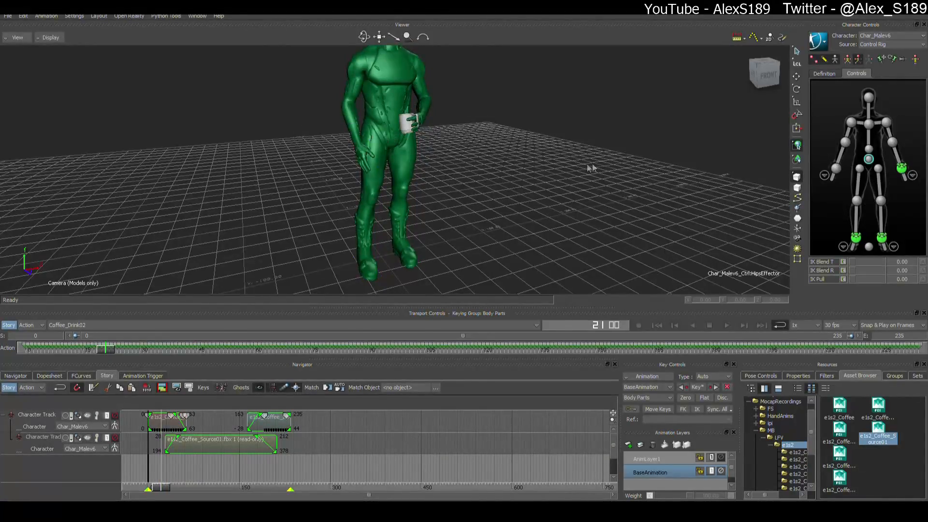
{"action": "left_click_drag", "start_coordinate": [518, 182], "coordinate": [555, 185], "text": "ctrl+shift"}
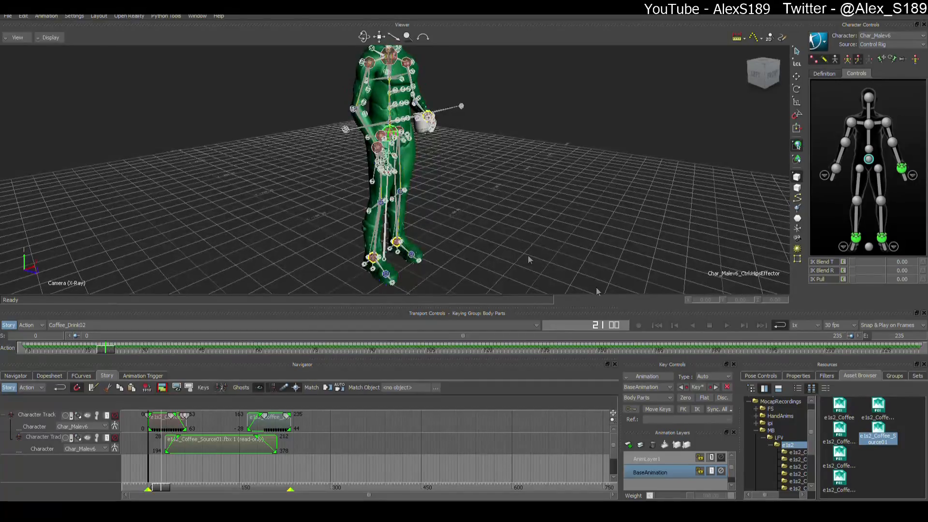
{"action": "left_click_drag", "start_coordinate": [575, 228], "coordinate": [484, 221], "text": "ctrl+shift"}
{"action": "key", "text": "ctrl+a"}
{"action": "key", "text": "ctrl+a"}
{"action": "key", "text": "ctrl+a"}
Step: Expand Malev6 and Joints1 in the scene hierarchy and select the entire World joint branch
{"action": "left_click", "coordinate": [16, 376]}
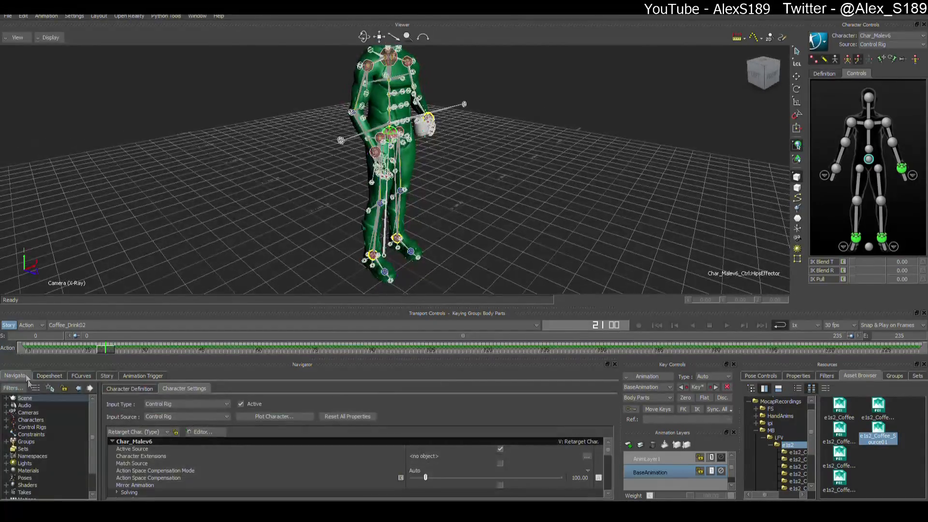
{"action": "left_click", "coordinate": [6, 399]}
{"action": "left_click", "coordinate": [17, 405]}
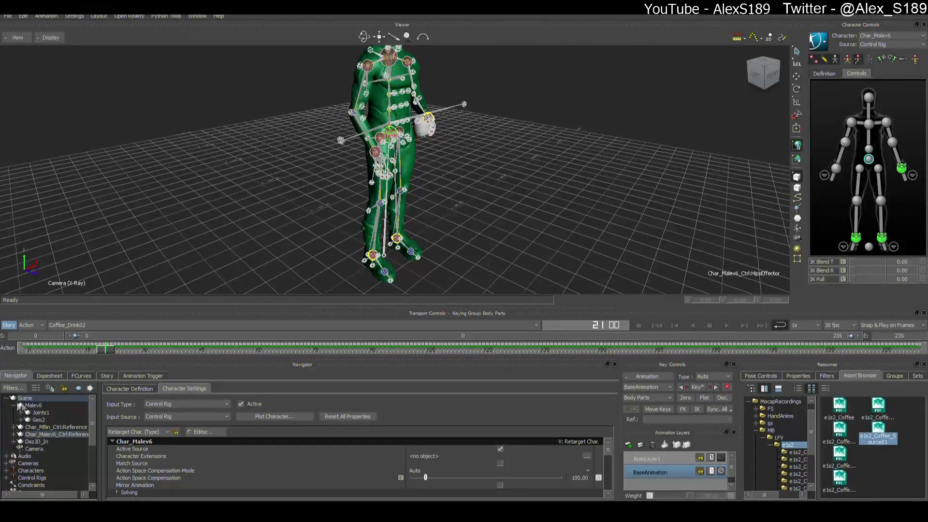
{"action": "left_click", "coordinate": [22, 413]}
{"action": "right_click", "coordinate": [39, 422]}
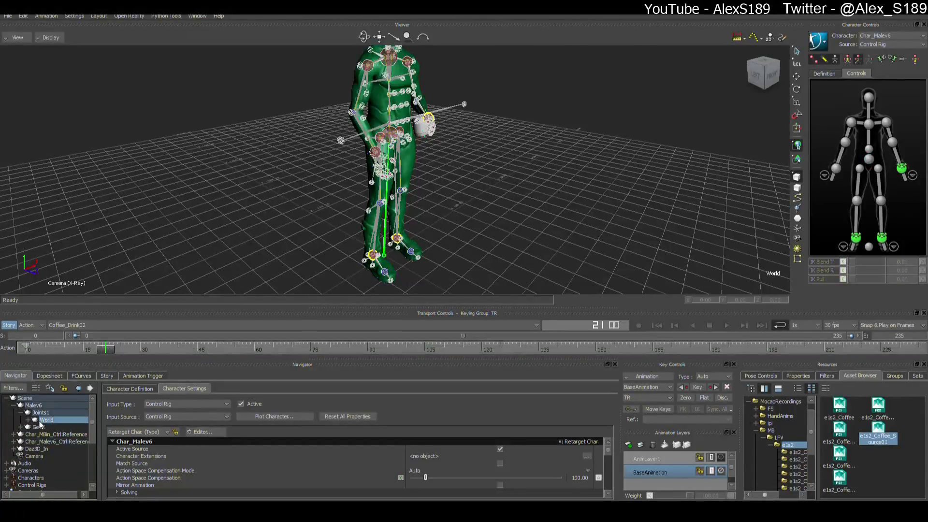
{"action": "left_click", "coordinate": [86, 408]}
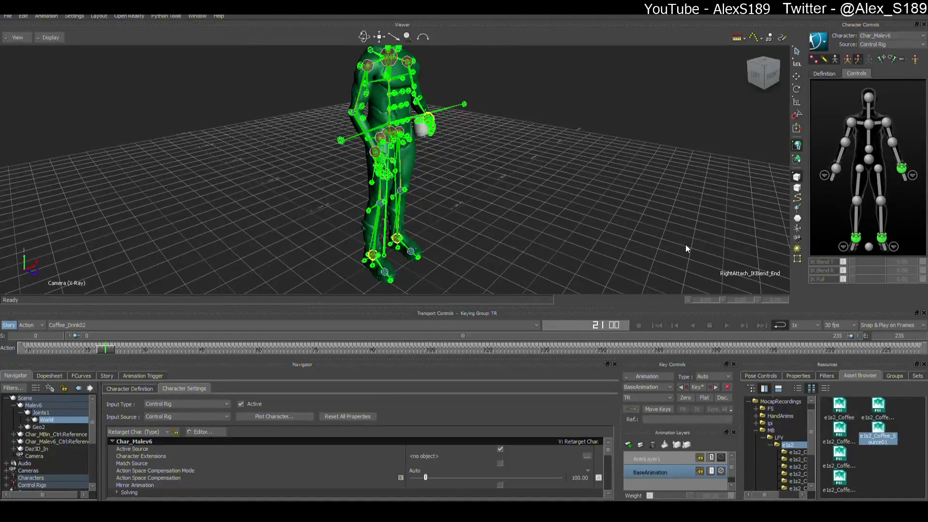
Step: Save the scene, and put the selected joints in a new group named Joints with its visibility turned off
{"action": "left_click_drag", "start_coordinate": [640, 218], "coordinate": [642, 237], "text": "shift"}
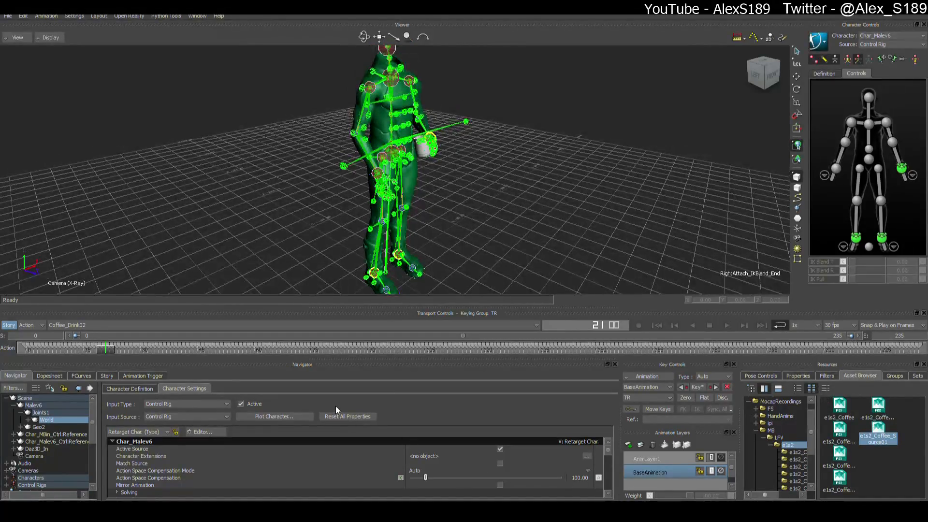
{"action": "key", "text": "ctrl+s"}
{"action": "left_click_drag", "start_coordinate": [434, 185], "coordinate": [507, 198], "text": "ctrl"}
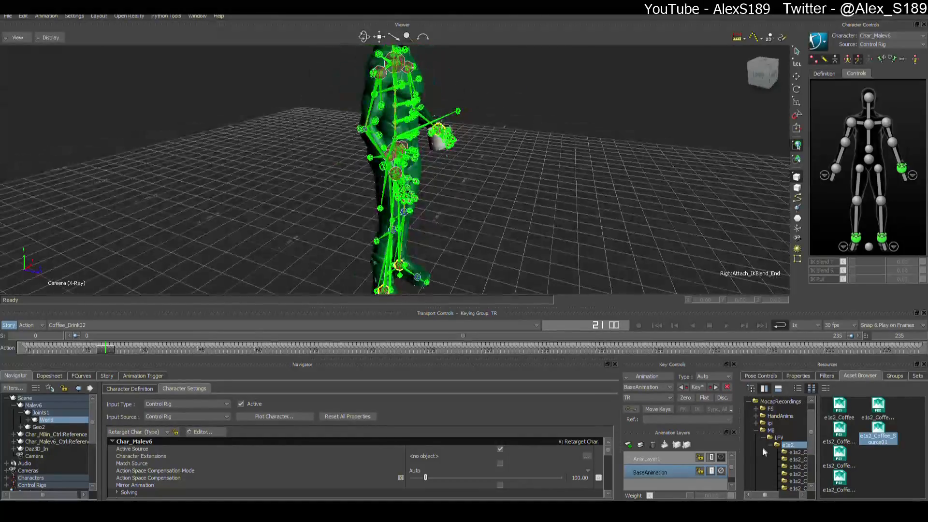
{"action": "left_click", "coordinate": [884, 377]}
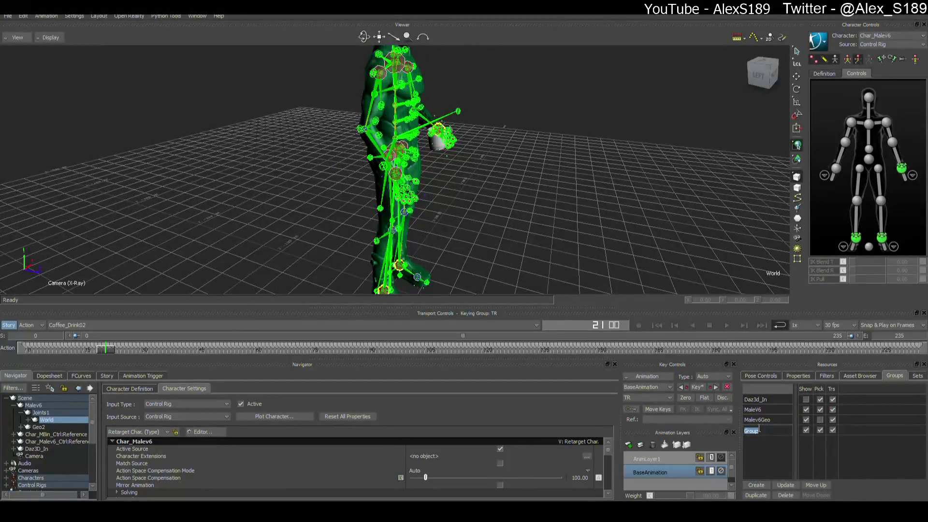
{"action": "left_click", "coordinate": [806, 430]}
{"action": "left_click_drag", "start_coordinate": [570, 201], "coordinate": [540, 197], "text": "ctrl+shift"}
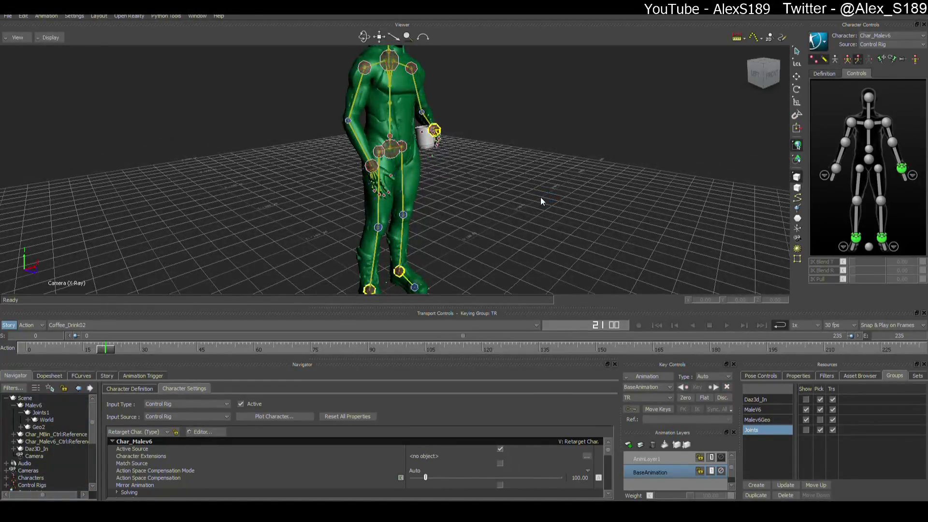
Step: Advance the timeline past the first blend and examine the character's feet up close
{"action": "left_click", "coordinate": [768, 379]}
{"action": "left_click_drag", "start_coordinate": [542, 210], "coordinate": [554, 189], "text": "shift"}
{"action": "left_click_drag", "start_coordinate": [105, 349], "coordinate": [264, 348]}
{"action": "left_click_drag", "start_coordinate": [410, 257], "coordinate": [556, 157], "text": "shift"}
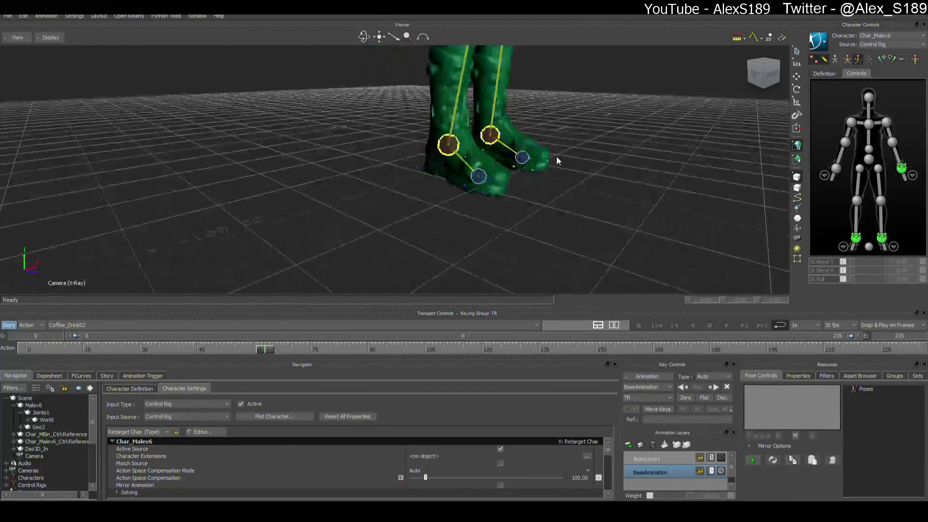
{"action": "left_click_drag", "start_coordinate": [734, 250], "coordinate": [507, 182], "text": "ctrl+shift"}
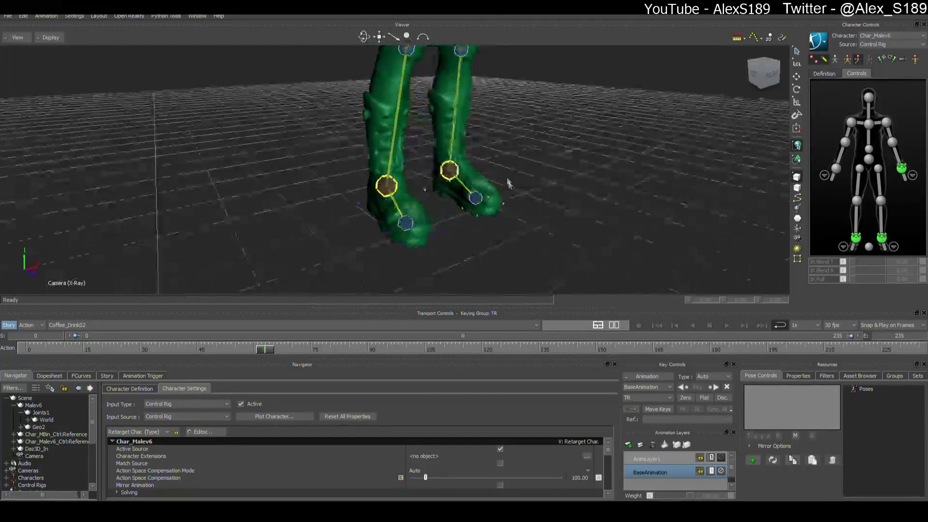
Step: Select the right and left ankle effectors together and return the timeline to frame 0
{"action": "left_click", "coordinate": [856, 237]}
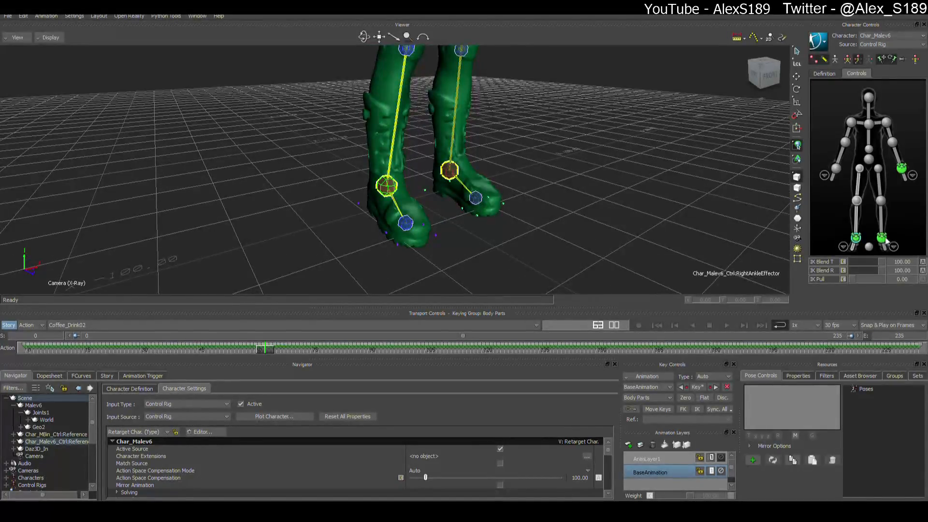
{"action": "left_click", "coordinate": [883, 238], "text": "shift"}
{"action": "left_click_drag", "start_coordinate": [265, 348], "coordinate": [28, 349]}
{"action": "left_click", "coordinate": [163, 16]}
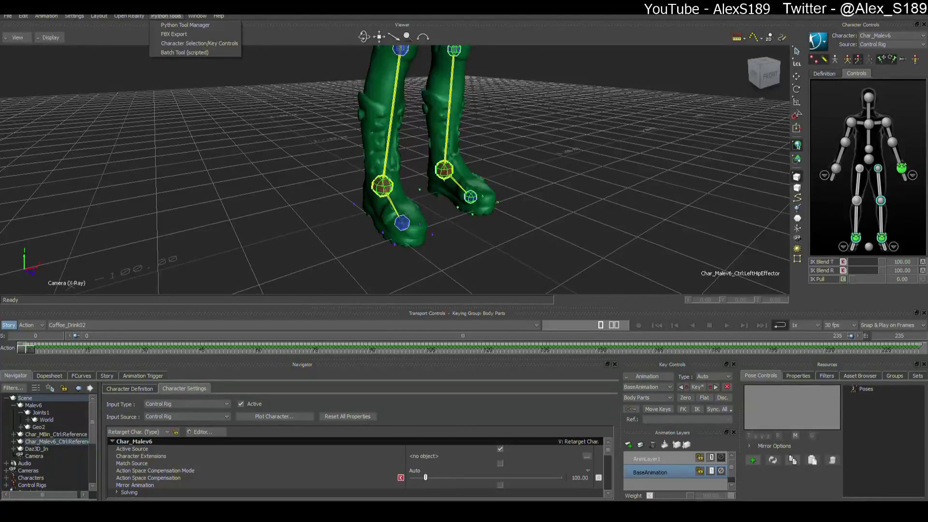
{"action": "left_click", "coordinate": [175, 25]}
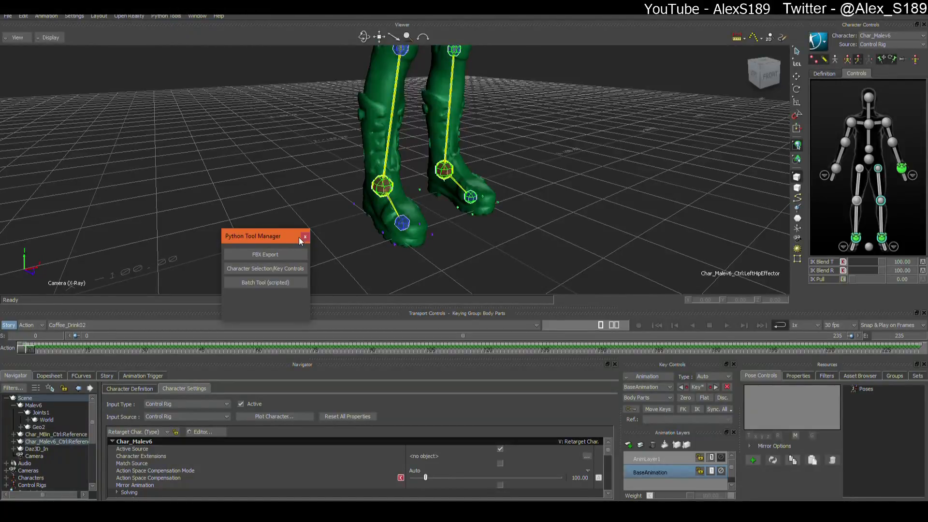
{"action": "left_click", "coordinate": [304, 236]}
Step: Run the StayOnFloor_2013.py script from the Python Editor and close the editor, leaving the script's tool window open
{"action": "left_click", "coordinate": [197, 16]}
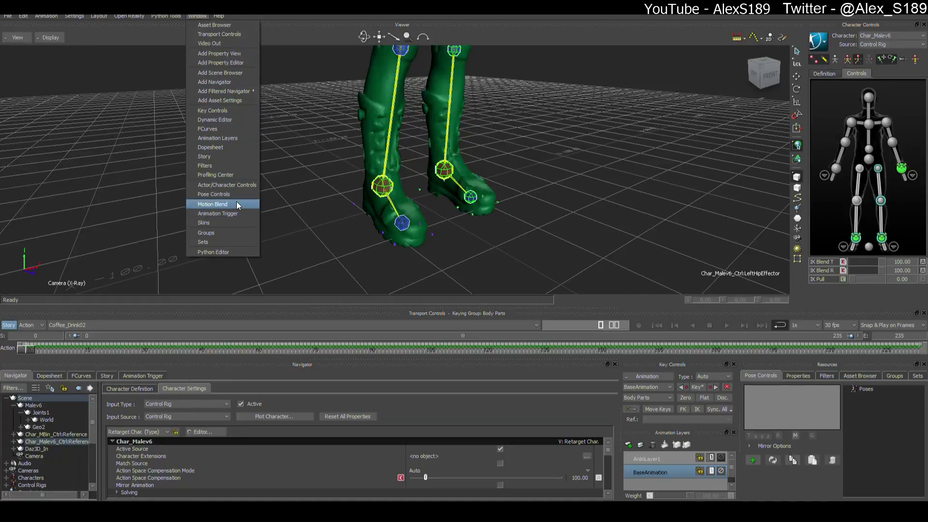
{"action": "left_click", "coordinate": [227, 251]}
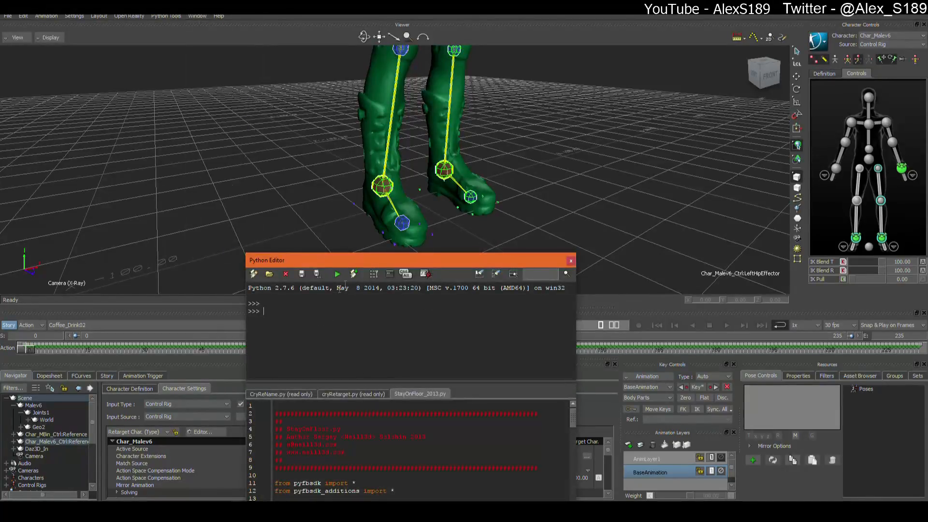
{"action": "left_click", "coordinate": [338, 274]}
{"action": "left_click", "coordinate": [570, 261]}
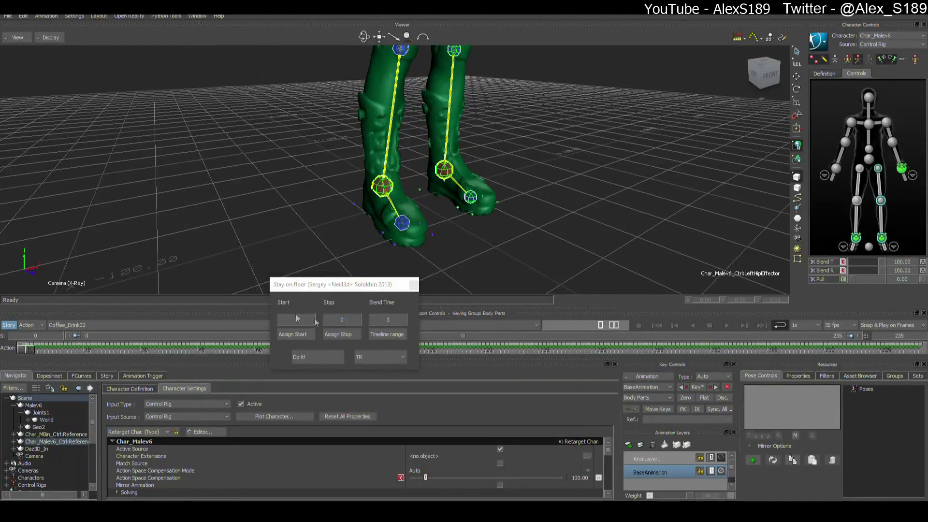
Step: Apply Stay on floor from frame 0 to 235 with a blend time of 3, and inspect the feet at frame 64
{"action": "left_click_drag", "start_coordinate": [26, 348], "coordinate": [926, 349]}
{"action": "left_click", "coordinate": [349, 335]}
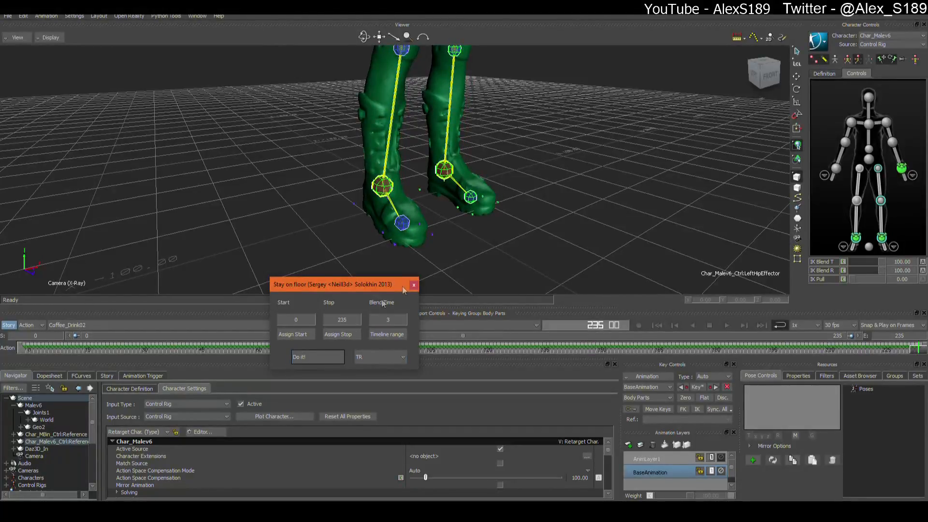
{"action": "left_click_drag", "start_coordinate": [922, 351], "coordinate": [270, 350]}
{"action": "left_click_drag", "start_coordinate": [449, 241], "coordinate": [581, 233], "text": "ctrl+shift"}
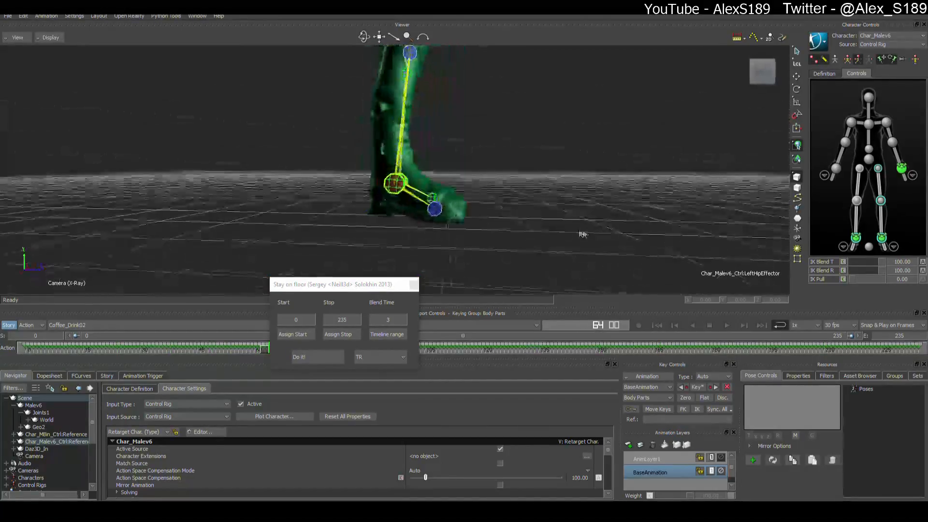
Step: Select the right foot effector, clear the Stay on floor window from the workspace, and save the scene
{"action": "left_click", "coordinate": [440, 208]}
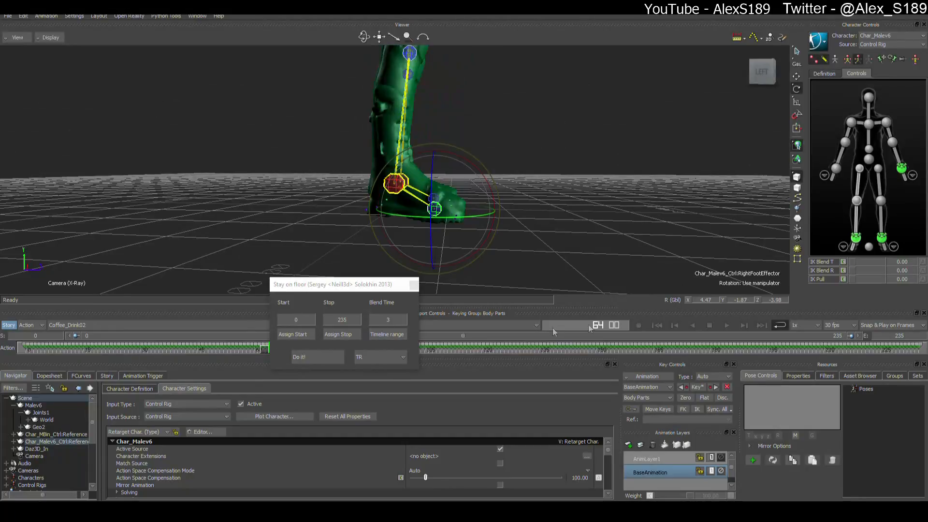
{"action": "left_click_drag", "start_coordinate": [355, 282], "coordinate": [927, 316]}
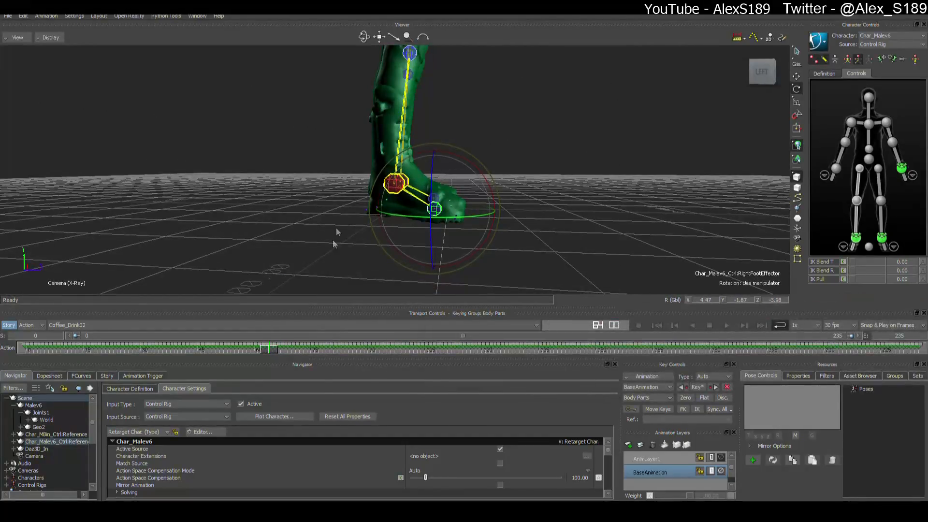
{"action": "left_click_drag", "start_coordinate": [503, 175], "coordinate": [526, 170], "text": "ctrl+shift"}
{"action": "key", "text": "ctrl+s"}
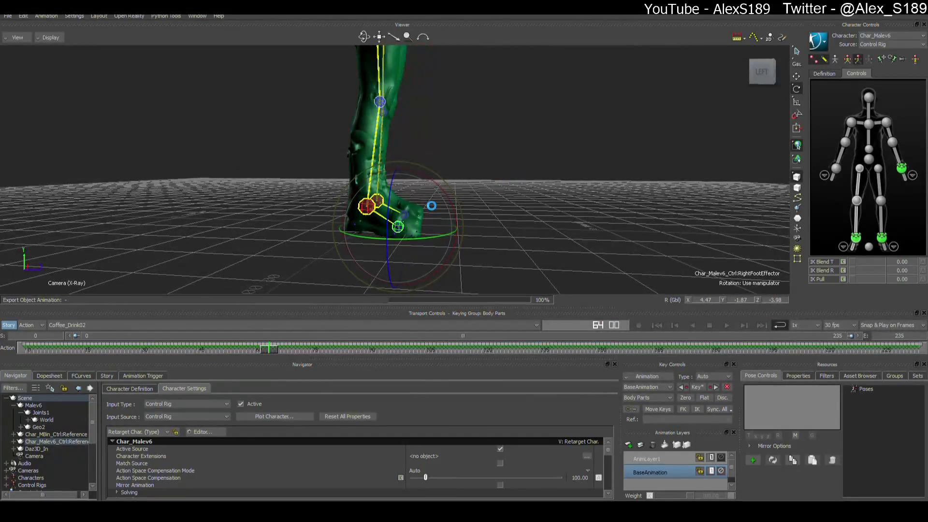
Step: Play back the Coffee_Drink02 take and examine the character's body and feet from several angles
{"action": "left_click_drag", "start_coordinate": [437, 210], "coordinate": [437, 168], "text": "ctrl+shift"}
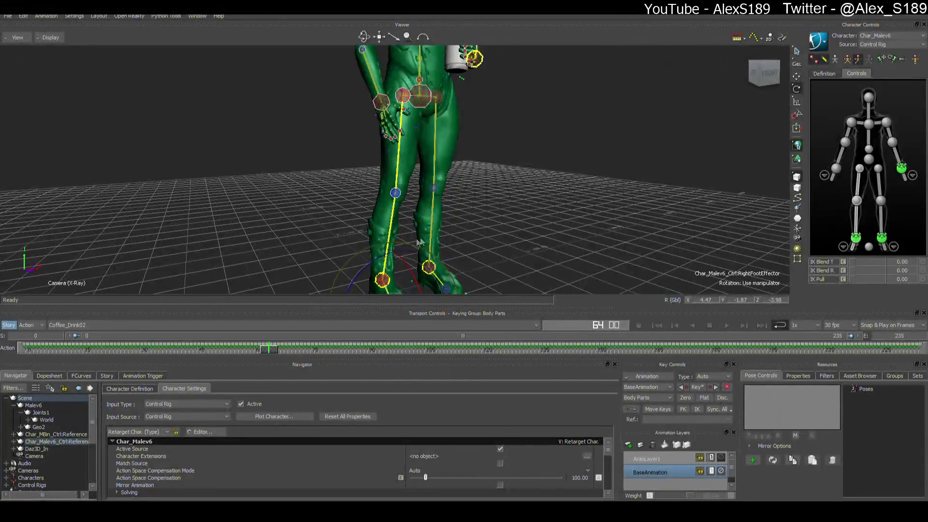
{"action": "left_click_drag", "start_coordinate": [431, 189], "coordinate": [597, 264], "text": "shift"}
{"action": "scroll", "coordinate": [442, 185], "scroll_direction": "down", "scroll_amount": 4}
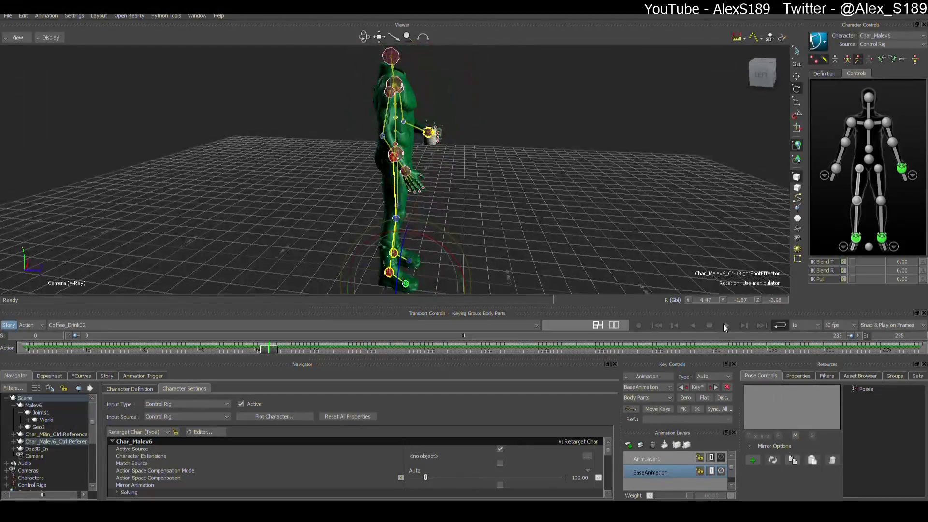
{"action": "left_click", "coordinate": [724, 325]}
{"action": "scroll", "coordinate": [623, 218], "scroll_direction": "up", "scroll_amount": 5}
{"action": "left_click_drag", "start_coordinate": [597, 264], "coordinate": [555, 224], "text": "ctrl+shift"}
{"action": "left_click", "coordinate": [726, 325]}
Step: Make AnimLayer1 the active animation layer and return the timeline to frame 0 with the feet in close view
{"action": "left_click", "coordinate": [681, 458]}
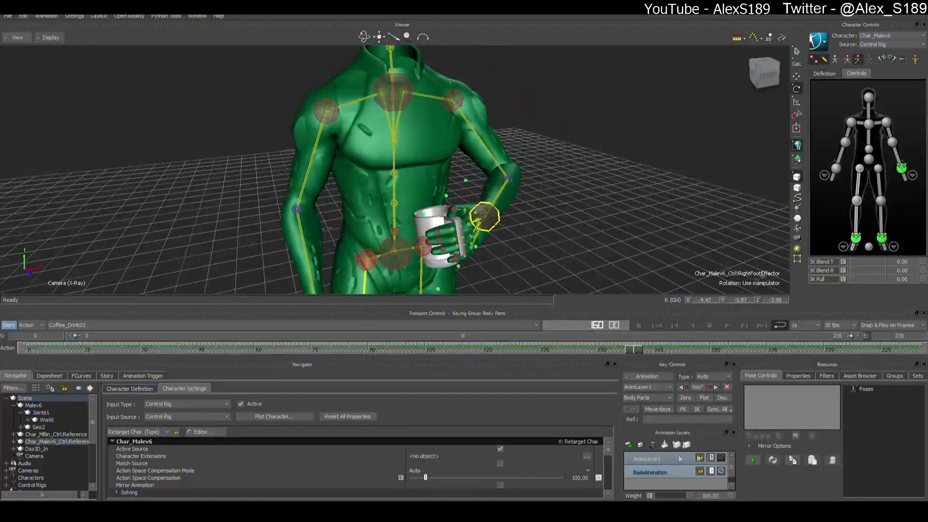
{"action": "left_click_drag", "start_coordinate": [639, 351], "coordinate": [26, 347]}
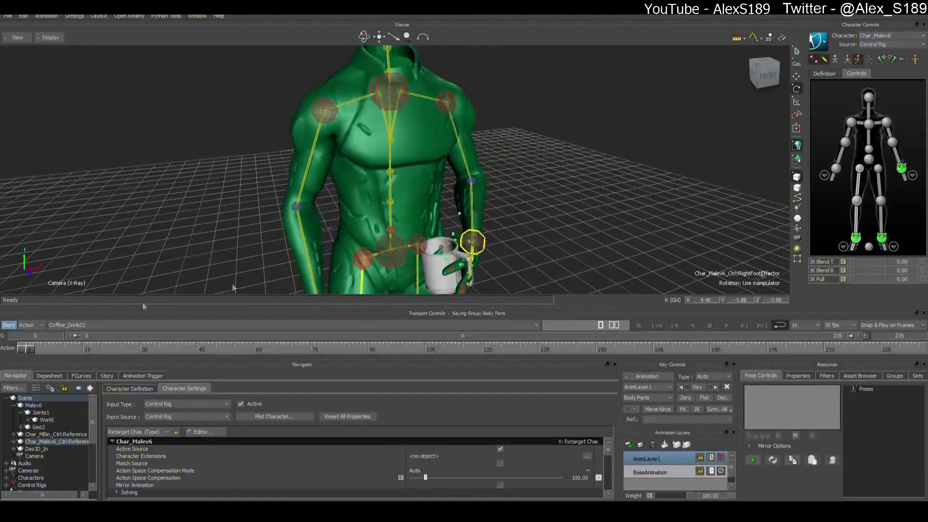
{"action": "scroll", "coordinate": [387, 242], "scroll_direction": "down", "scroll_amount": 3}
{"action": "left_click_drag", "start_coordinate": [394, 271], "coordinate": [459, 242], "text": "shift"}
{"action": "scroll", "coordinate": [382, 197], "scroll_direction": "up", "scroll_amount": 3}
{"action": "left_click_drag", "start_coordinate": [529, 135], "coordinate": [526, 131]}
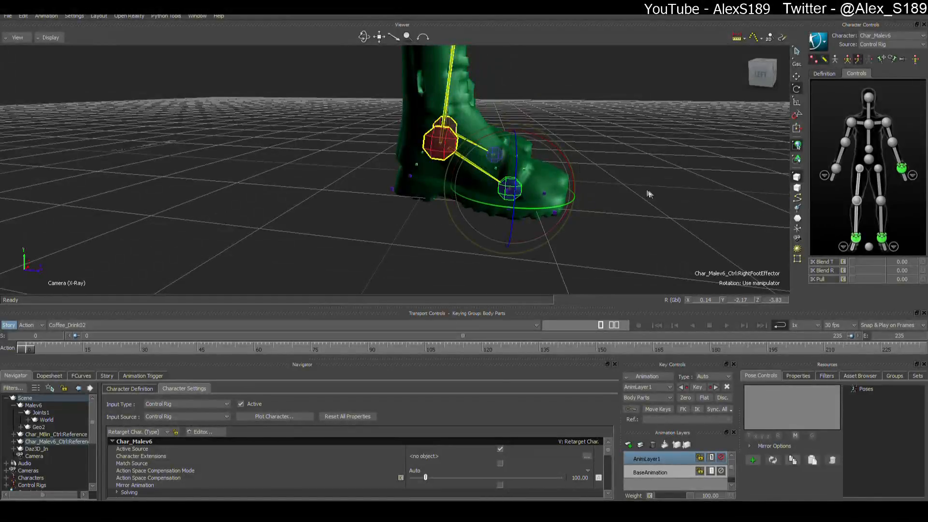
{"action": "left_click_drag", "start_coordinate": [647, 191], "coordinate": [657, 169], "text": "ctrl+shift"}
Step: Adjust the right ankle effector's translation and rotation at frame 0 so the foot sits level on the floor
{"action": "left_click", "coordinate": [419, 203]}
{"action": "key", "text": "t"}
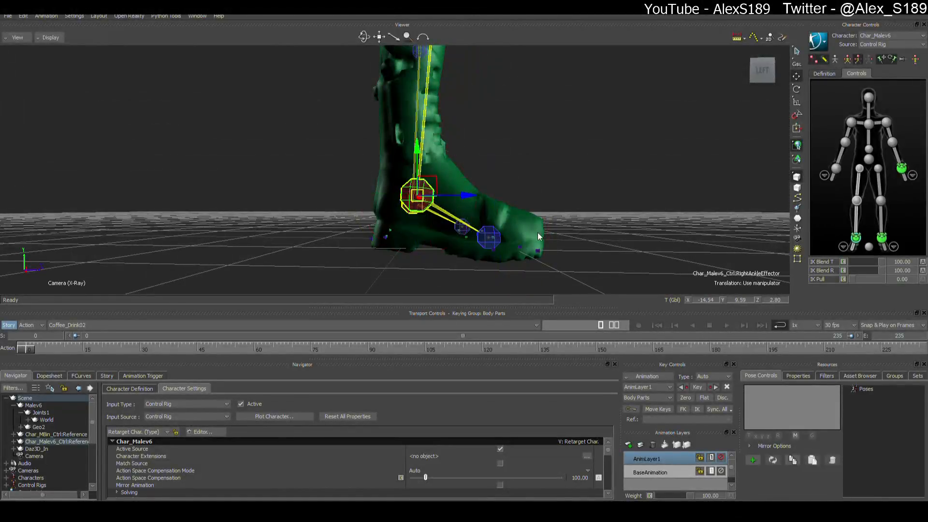
{"action": "left_click_drag", "start_coordinate": [539, 247], "coordinate": [527, 269], "text": "ctrl+shift"}
{"action": "left_click_drag", "start_coordinate": [424, 112], "coordinate": [416, 108]}
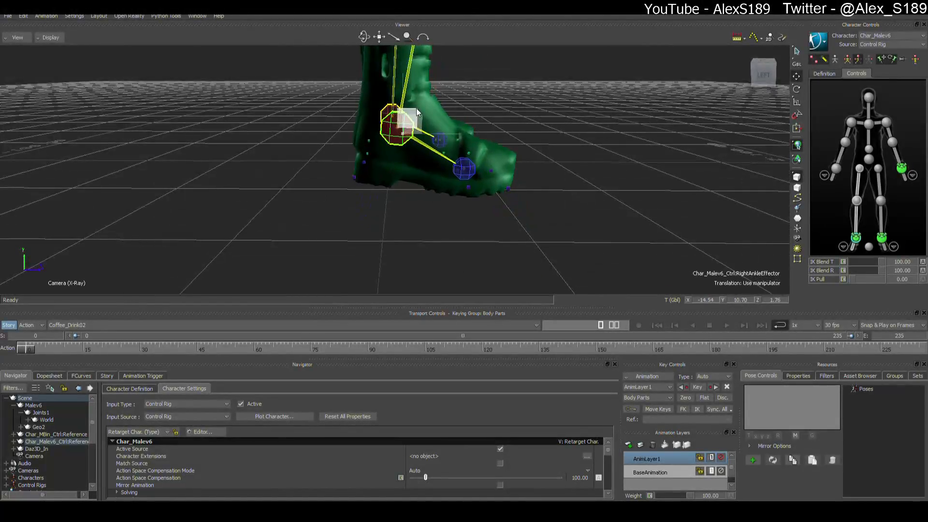
{"action": "left_click_drag", "start_coordinate": [463, 169], "coordinate": [464, 109], "text": "ctrl+shift"}
{"action": "key", "text": "r"}
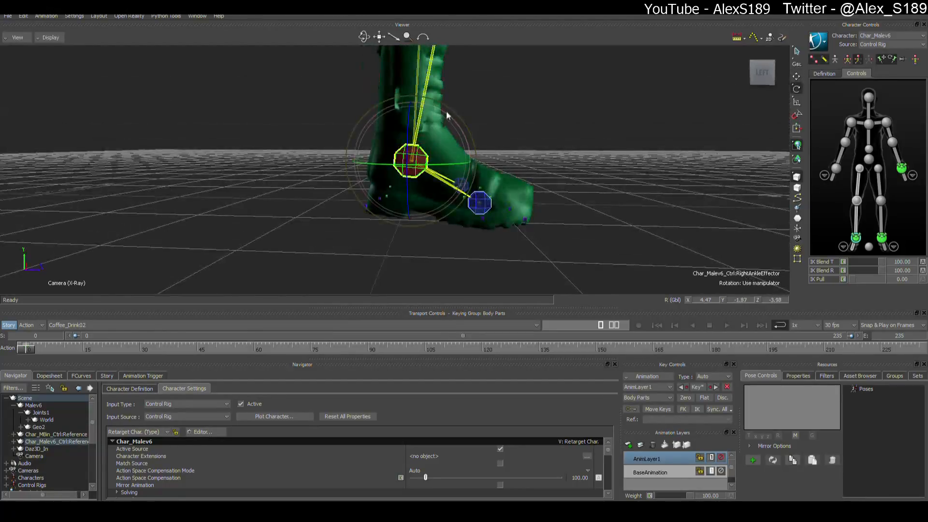
{"action": "left_click_drag", "start_coordinate": [590, 145], "coordinate": [501, 169], "text": "ctrl+shift"}
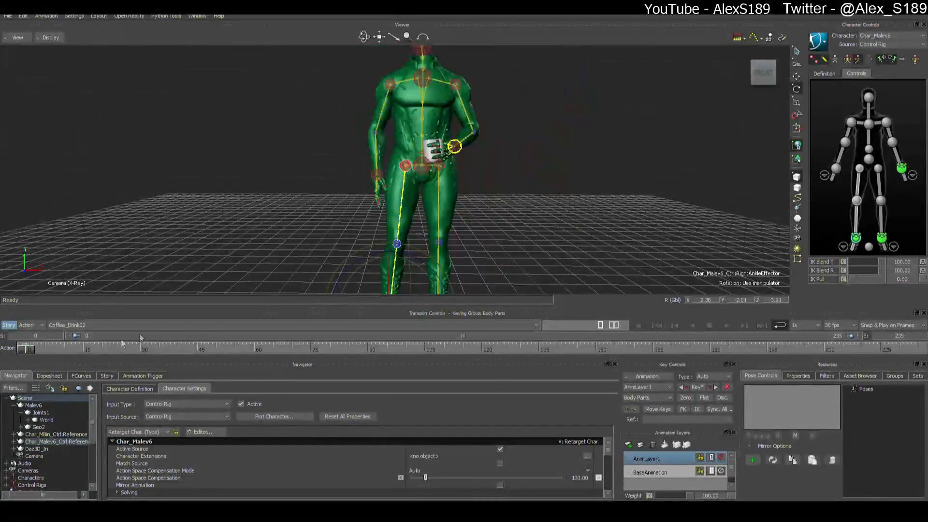
Step: Key the left wrist effector around frame 65, and reposition and key it around frame 115 for the drinking pose
{"action": "left_click", "coordinate": [31, 350]}
{"action": "left_click", "coordinate": [901, 170]}
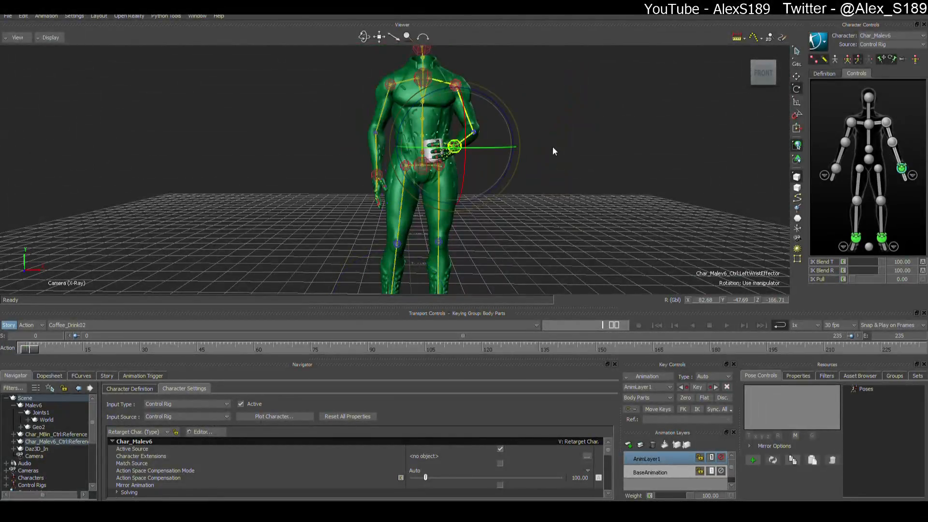
{"action": "left_click_drag", "start_coordinate": [552, 146], "coordinate": [535, 208], "text": "shift"}
{"action": "left_click_drag", "start_coordinate": [27, 350], "coordinate": [463, 346]}
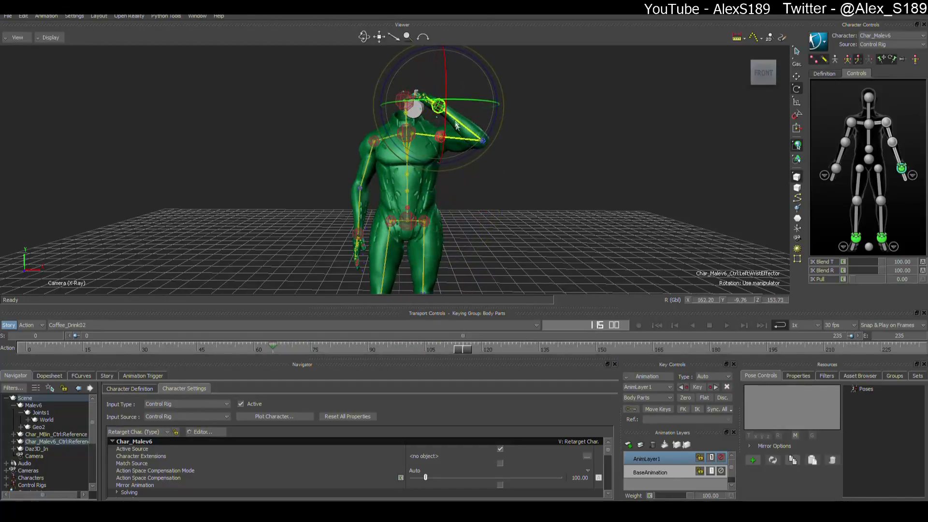
{"action": "key", "text": "t"}
{"action": "mouse_move", "coordinate": [452, 222]}
{"action": "left_mouse_down", "text": "ctrl+shift"}
{"action": "mouse_move", "coordinate": [501, 182]}
{"action": "mouse_move", "coordinate": [462, 186]}
{"action": "mouse_move", "coordinate": [460, 228]}
{"action": "left_mouse_up", "text": "ctrl+shift"}
{"action": "left_click_drag", "start_coordinate": [400, 182], "coordinate": [377, 161]}
{"action": "key", "text": "k"}
Step: Copy the left wrist key from around frame 65 and paste it at frame 167
{"action": "left_click_drag", "start_coordinate": [459, 353], "coordinate": [660, 353]}
{"action": "left_click_drag", "start_coordinate": [583, 212], "coordinate": [553, 92], "text": "shift"}
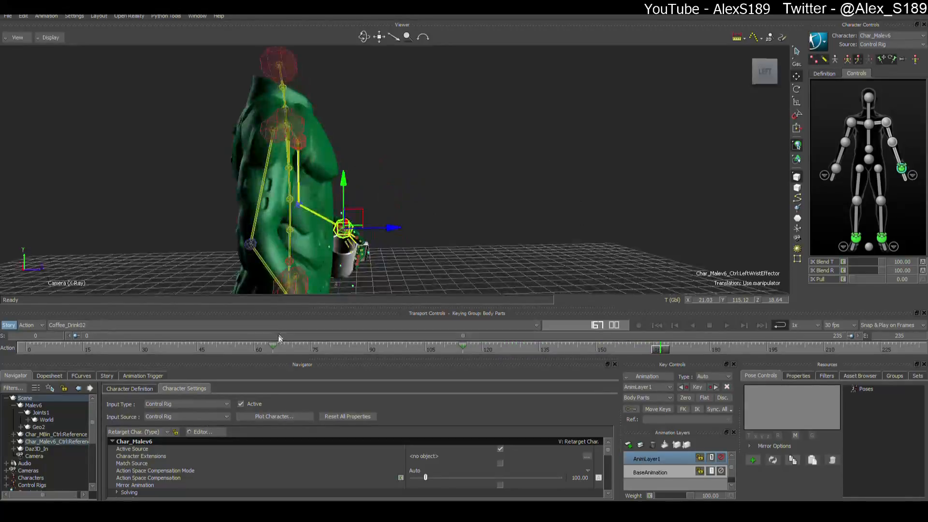
{"action": "right_click", "coordinate": [273, 349]}
{"action": "left_click", "coordinate": [285, 352]}
{"action": "right_click", "coordinate": [651, 348]}
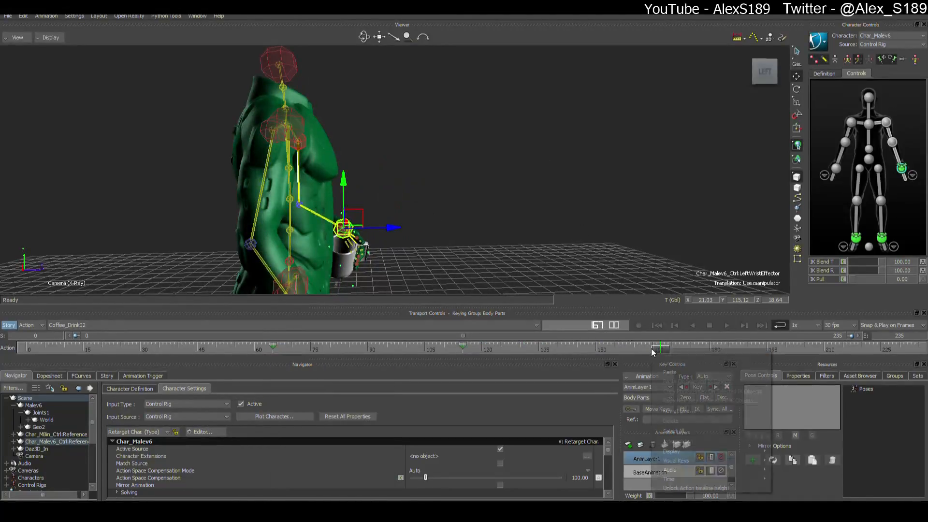
{"action": "left_click", "coordinate": [670, 372]}
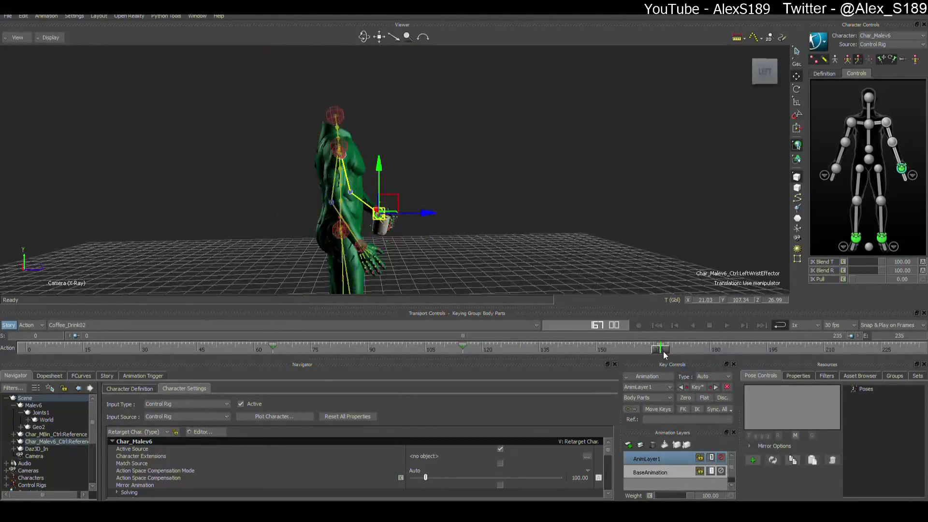
Step: Switch to Full Body keying and key all of the character's effectors at frames 235 and 0
{"action": "left_click_drag", "start_coordinate": [663, 352], "coordinate": [917, 351]}
{"action": "left_click", "coordinate": [847, 59]}
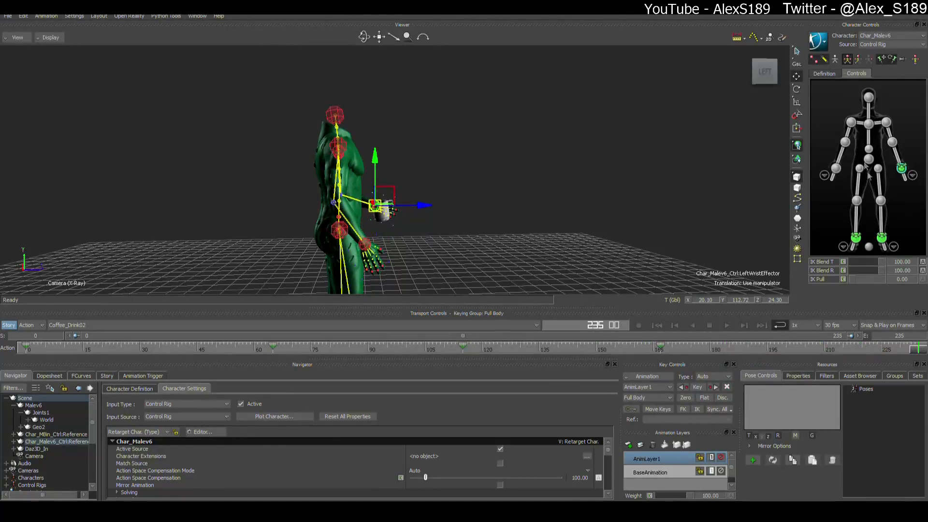
{"action": "left_click", "coordinate": [869, 175]}
{"action": "double_click", "coordinate": [870, 225]}
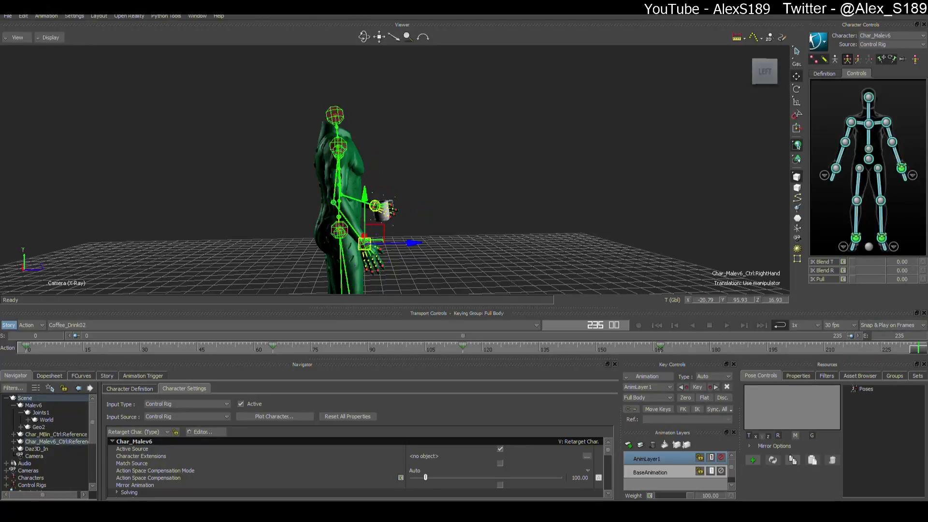
{"action": "left_click_drag", "start_coordinate": [920, 351], "coordinate": [22, 352]}
{"action": "left_click", "coordinate": [215, 238]}
Step: Select the right wrist effector, set a full-body key around frame 32, and reposition the wrist at frame 126 with Body Parts keying
{"action": "left_click_drag", "start_coordinate": [453, 242], "coordinate": [596, 237], "text": "ctrl+shift"}
{"action": "left_click", "coordinate": [408, 184]}
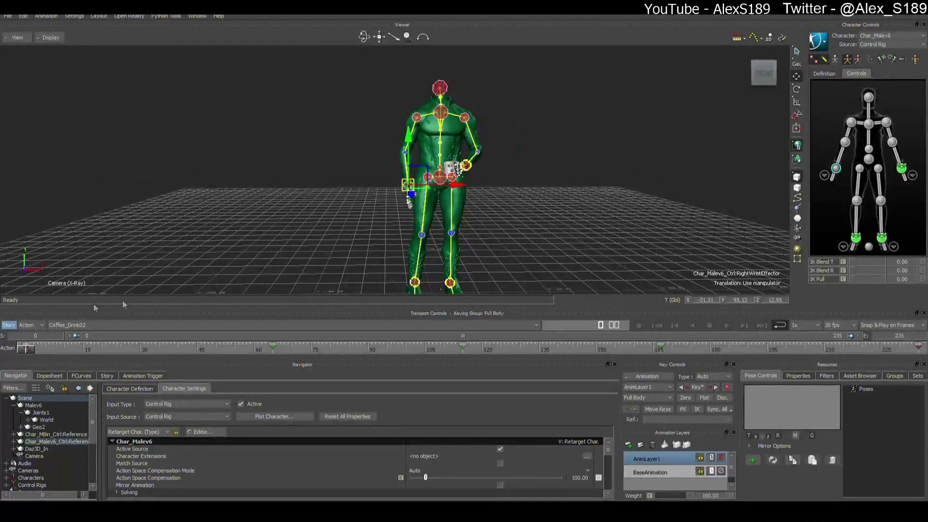
{"action": "left_click_drag", "start_coordinate": [28, 349], "coordinate": [148, 351]}
{"action": "left_click_drag", "start_coordinate": [398, 215], "coordinate": [508, 331], "text": "ctrl+shift"}
{"action": "left_click", "coordinate": [859, 60]}
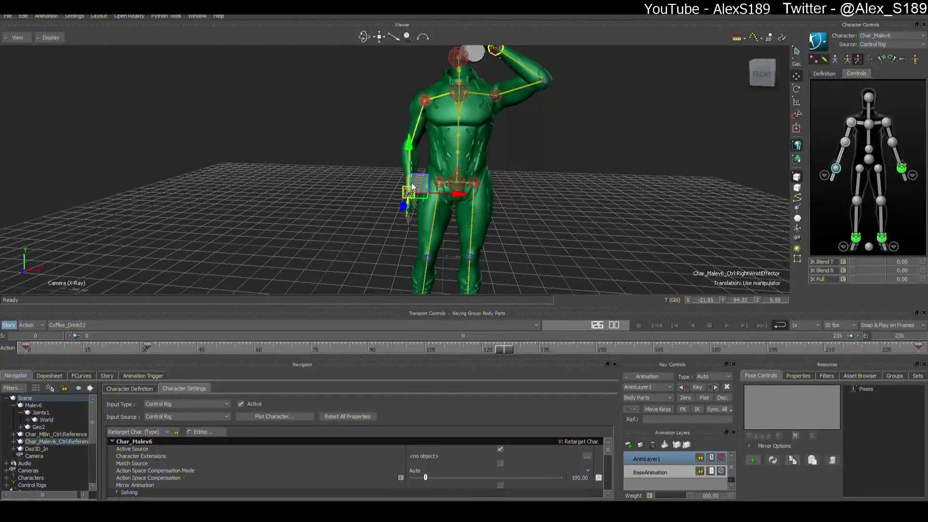
{"action": "mouse_move", "coordinate": [427, 178]}
{"action": "left_mouse_down"}
{"action": "mouse_move", "coordinate": [401, 184]}
{"action": "mouse_move", "coordinate": [423, 175]}
{"action": "mouse_move", "coordinate": [428, 194]}
{"action": "left_mouse_up"}
Step: Move the chest end effector backward at frame 117 so the torso leans back during the drink
{"action": "left_click_drag", "start_coordinate": [501, 349], "coordinate": [477, 349]}
{"action": "left_click", "coordinate": [868, 124]}
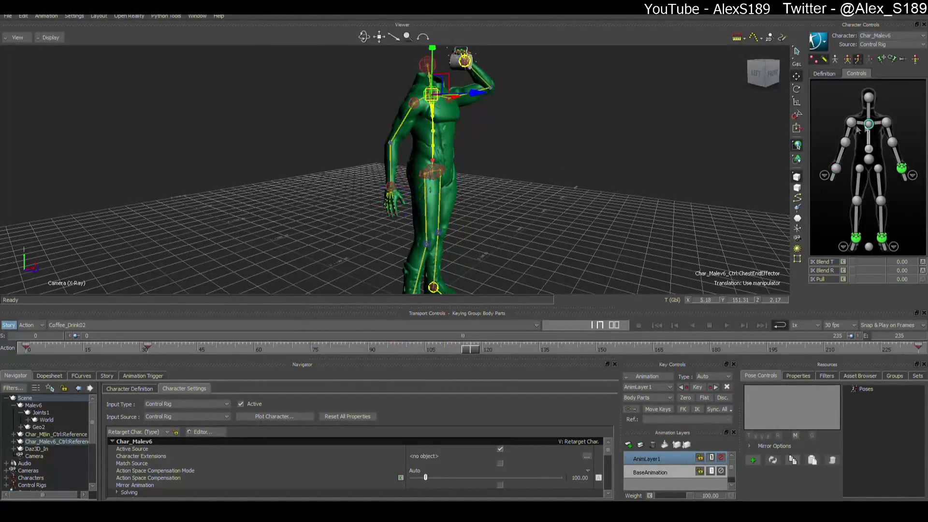
{"action": "left_click_drag", "start_coordinate": [450, 75], "coordinate": [445, 76]}
{"action": "left_click_drag", "start_coordinate": [521, 106], "coordinate": [517, 292], "text": "ctrl+shift"}
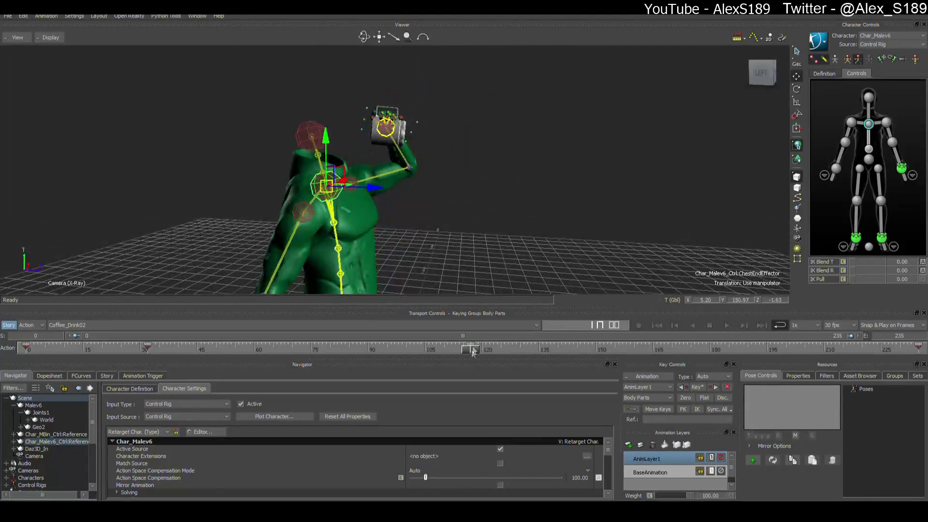
Step: Key the chest end effector around frame 160 and at frame 54 to bound the backward lean
{"action": "left_click_drag", "start_coordinate": [472, 352], "coordinate": [312, 350]}
{"action": "left_click_drag", "start_coordinate": [372, 188], "coordinate": [381, 190]}
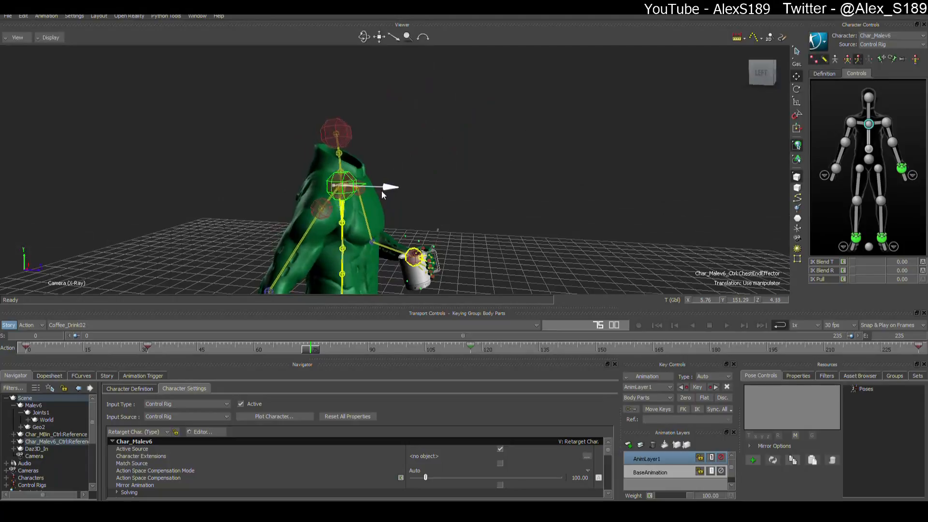
{"action": "left_click_drag", "start_coordinate": [389, 352], "coordinate": [634, 351]}
{"action": "left_click_drag", "start_coordinate": [367, 189], "coordinate": [537, 232], "text": "ctrl+shift"}
{"action": "left_click_drag", "start_coordinate": [634, 350], "coordinate": [230, 344]}
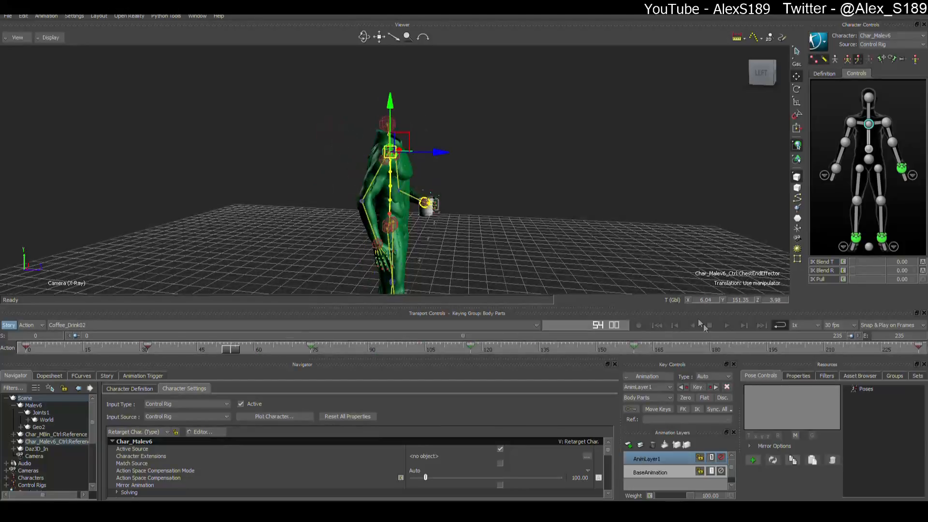
Step: Play back the take, and select and key the right wrist effector around frame 181
{"action": "left_click", "coordinate": [726, 325]}
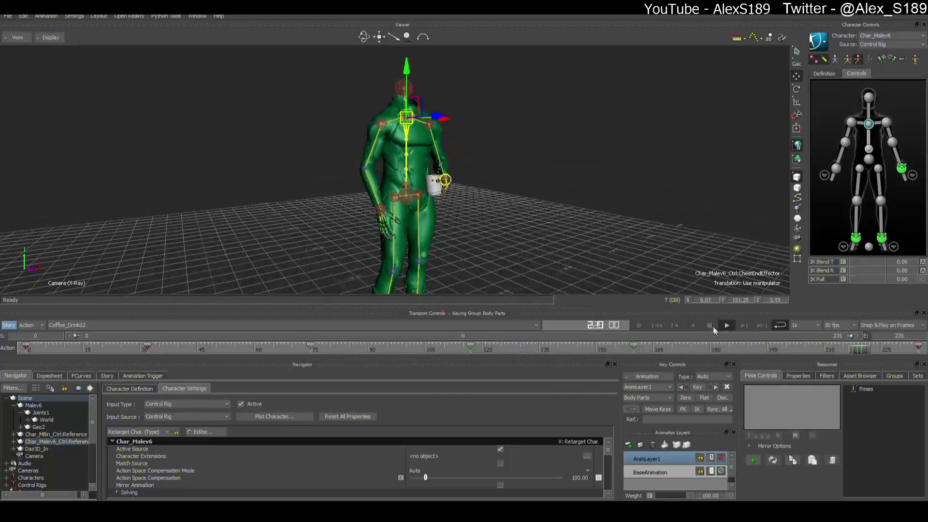
{"action": "key", "text": "space"}
{"action": "left_click", "coordinate": [382, 211]}
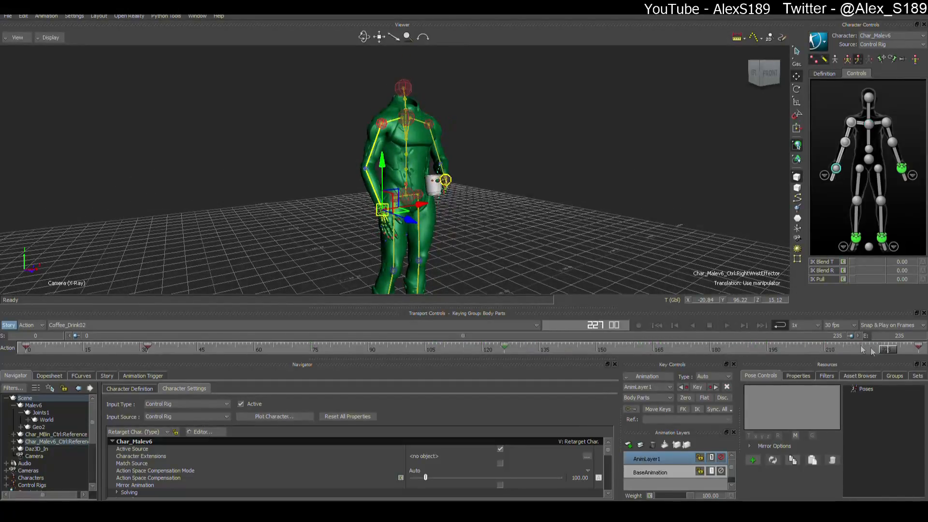
{"action": "left_click_drag", "start_coordinate": [872, 351], "coordinate": [272, 349]}
{"action": "left_click_drag", "start_coordinate": [415, 355], "coordinate": [714, 356]}
{"action": "left_click_drag", "start_coordinate": [348, 208], "coordinate": [410, 191], "text": "ctrl+shift"}
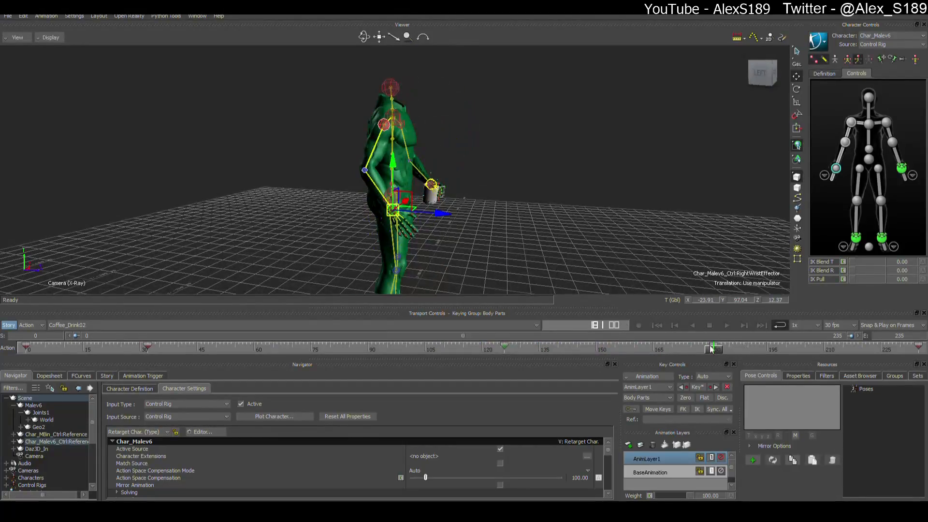
{"action": "key", "text": "k"}
Step: Play the take from near its start and examine the full drinking motion from several angles with nothing selected
{"action": "mouse_move", "coordinate": [714, 351]}
{"action": "left_mouse_down"}
{"action": "mouse_move", "coordinate": [846, 356]}
{"action": "mouse_move", "coordinate": [507, 334]}
{"action": "mouse_move", "coordinate": [38, 348]}
{"action": "left_mouse_up"}
{"action": "left_click", "coordinate": [727, 325]}
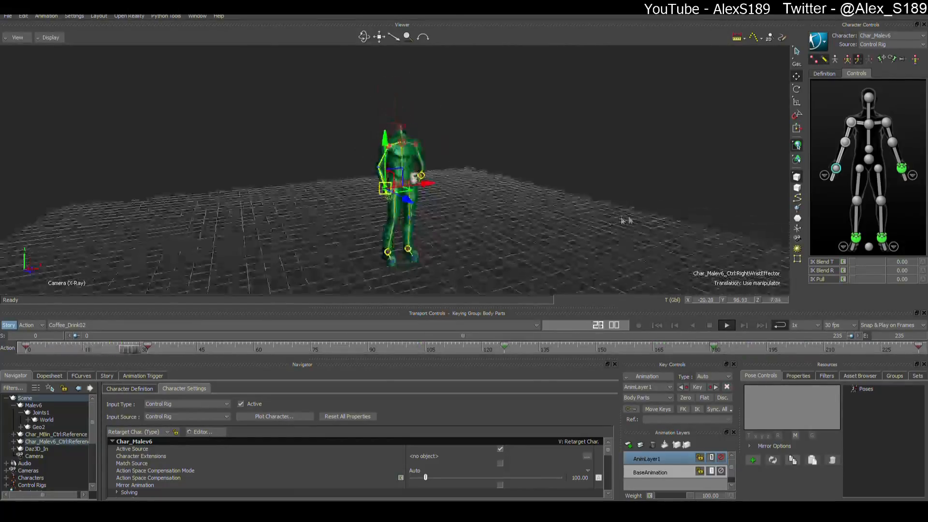
{"action": "left_click_drag", "start_coordinate": [632, 219], "coordinate": [611, 216], "text": "ctrl+shift"}
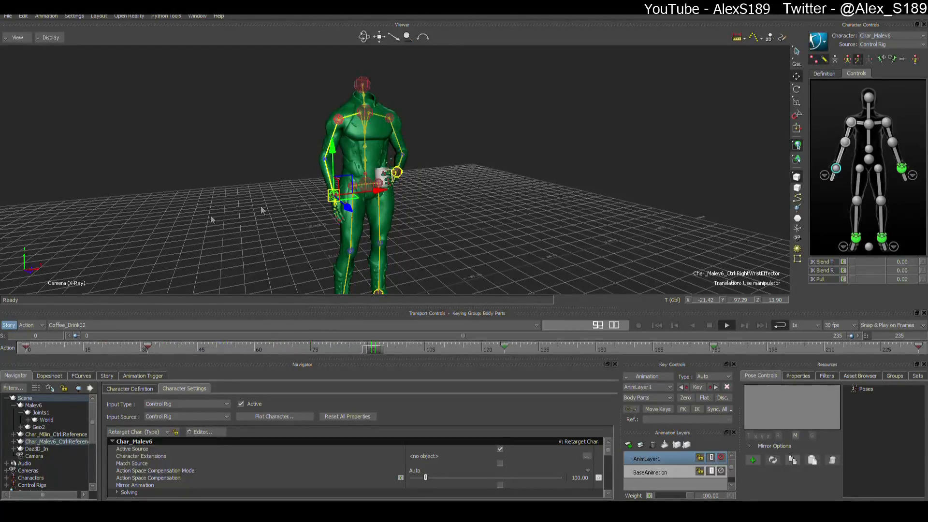
{"action": "scroll", "coordinate": [144, 206], "scroll_direction": "up", "scroll_amount": 5}
{"action": "left_click_drag", "start_coordinate": [146, 208], "coordinate": [522, 178], "text": "alt"}
{"action": "left_click", "coordinate": [522, 179]}
{"action": "scroll", "coordinate": [426, 213], "scroll_direction": "down", "scroll_amount": 3}
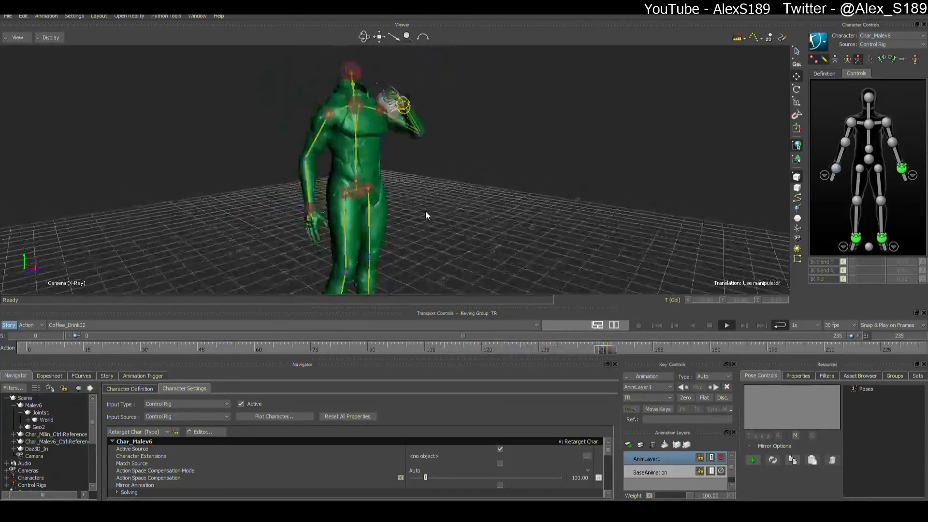
{"action": "left_click_drag", "start_coordinate": [426, 214], "coordinate": [528, 208], "text": "alt"}
{"action": "scroll", "coordinate": [527, 210], "scroll_direction": "up", "scroll_amount": 3}
{"action": "scroll", "coordinate": [526, 211], "scroll_direction": "down", "scroll_amount": 4}
{"action": "middle_click_drag", "start_coordinate": [527, 210], "coordinate": [520, 221], "text": "alt"}
{"action": "scroll", "coordinate": [523, 224], "scroll_direction": "up", "scroll_amount": 3}
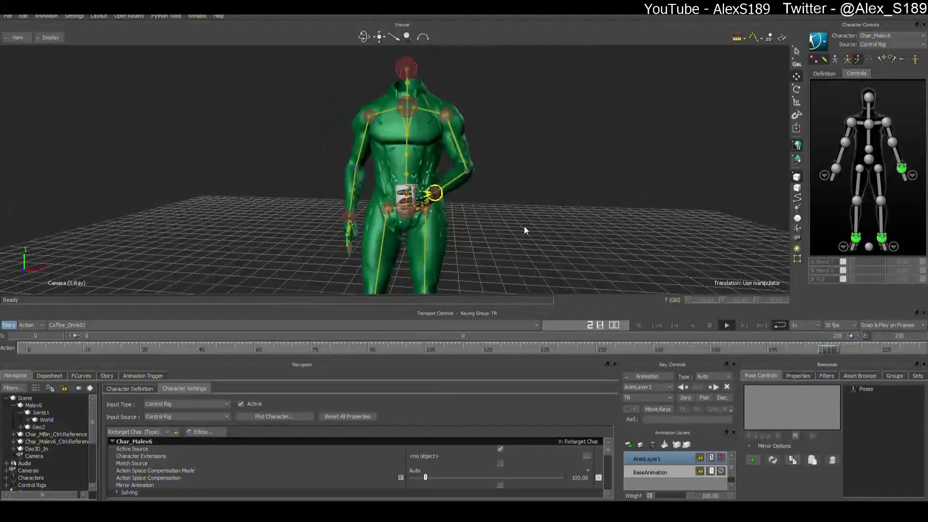
{"action": "left_click_drag", "start_coordinate": [534, 235], "coordinate": [662, 273], "text": "alt"}
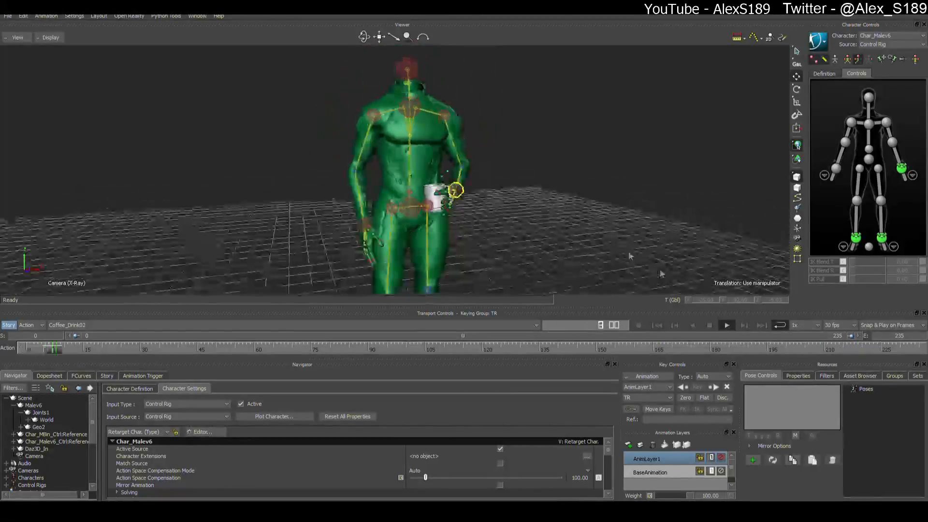
Step: Stop playback, scrub the timeline to a different frame, and resume playing the take
{"action": "left_click", "coordinate": [709, 325]}
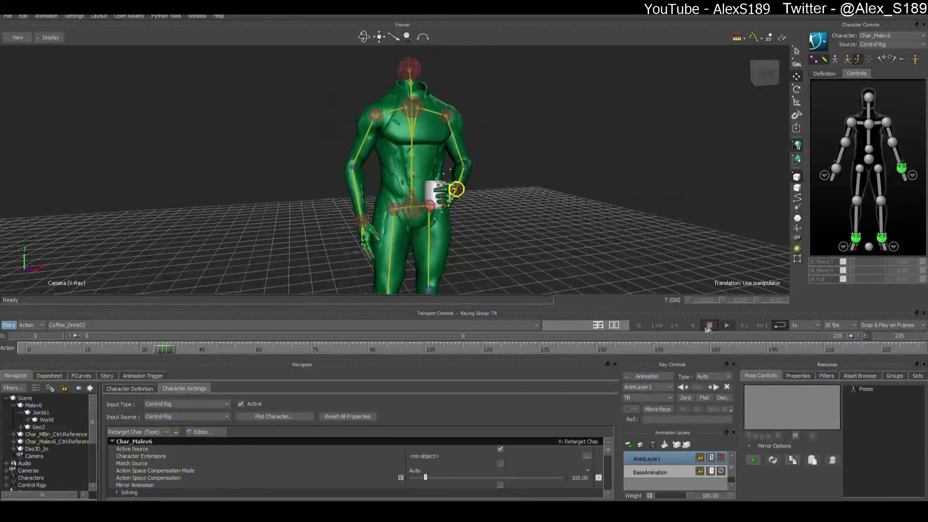
{"action": "left_click", "coordinate": [123, 356]}
{"action": "left_click_drag", "start_coordinate": [89, 353], "coordinate": [602, 330]}
{"action": "left_click", "coordinate": [725, 326]}
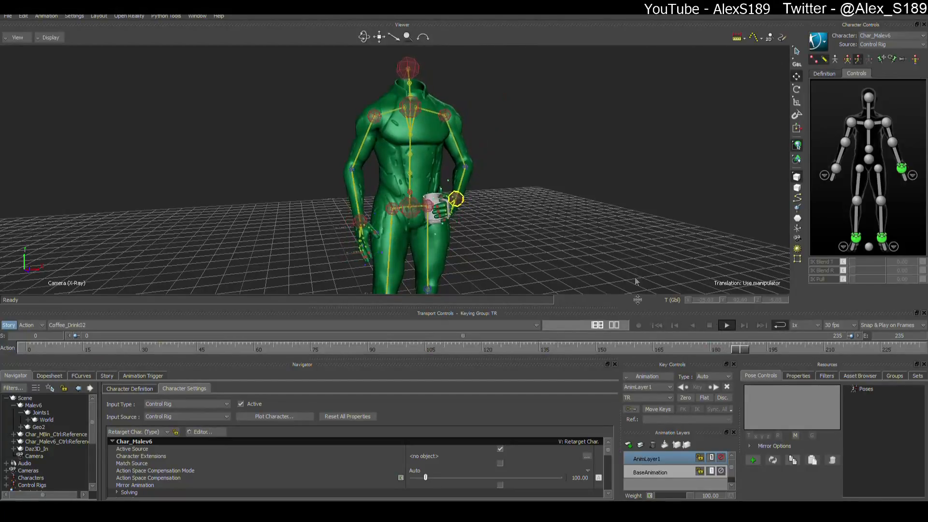
Step: Replay the take from its first frame, examine the drinking motion around the loop point, and show the story tracks
{"action": "scroll", "coordinate": [623, 215], "scroll_direction": "down", "scroll_amount": 2}
{"action": "scroll", "coordinate": [623, 217], "scroll_direction": "up", "scroll_amount": 5}
{"action": "scroll", "coordinate": [623, 226], "scroll_direction": "down", "scroll_amount": 3}
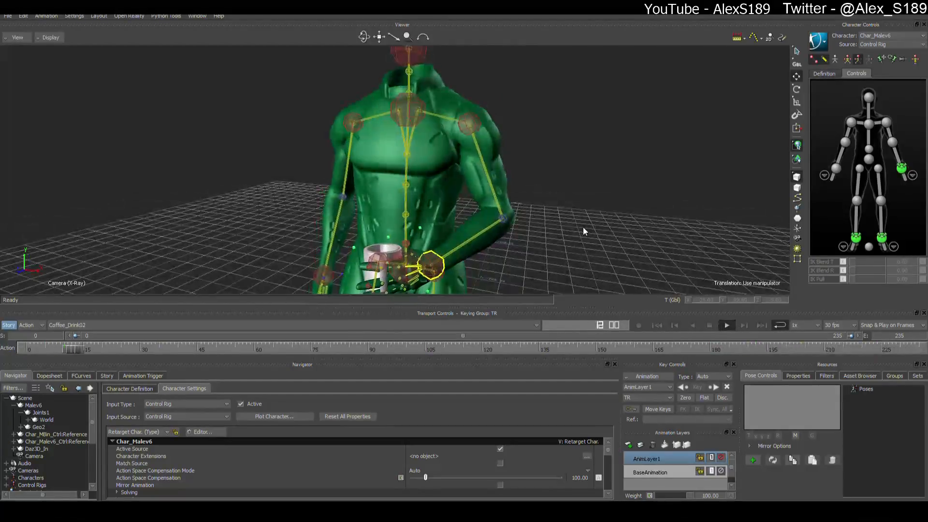
{"action": "left_click", "coordinate": [709, 326]}
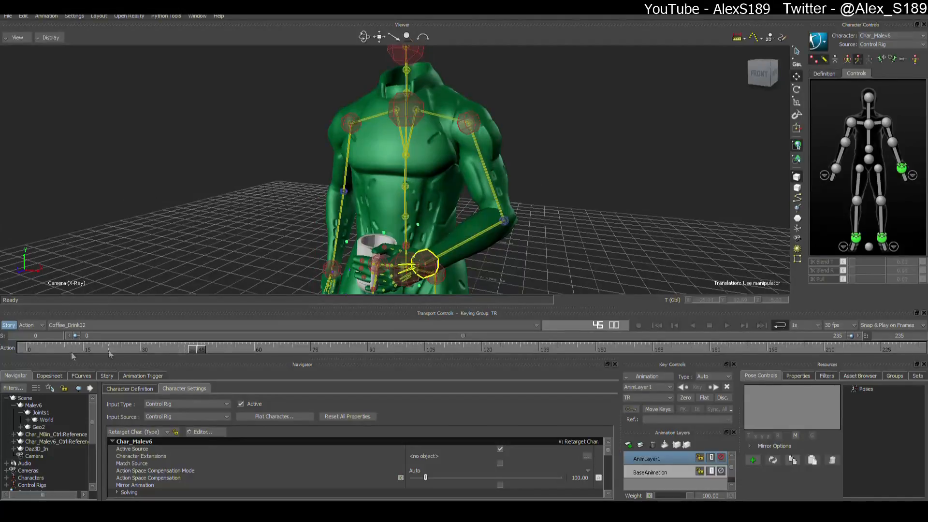
{"action": "left_click", "coordinate": [179, 353]}
{"action": "left_click", "coordinate": [656, 325]}
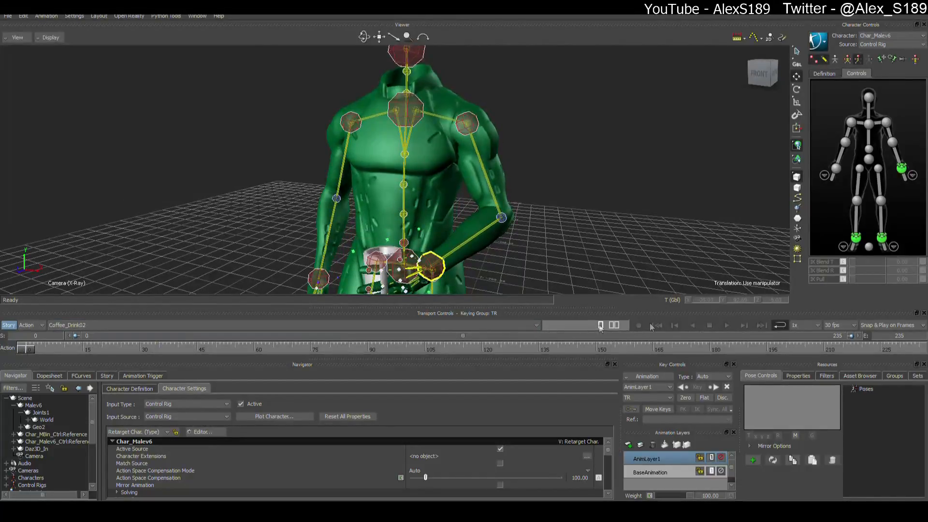
{"action": "left_click", "coordinate": [728, 325]}
{"action": "scroll", "coordinate": [550, 195], "scroll_direction": "down", "scroll_amount": 4}
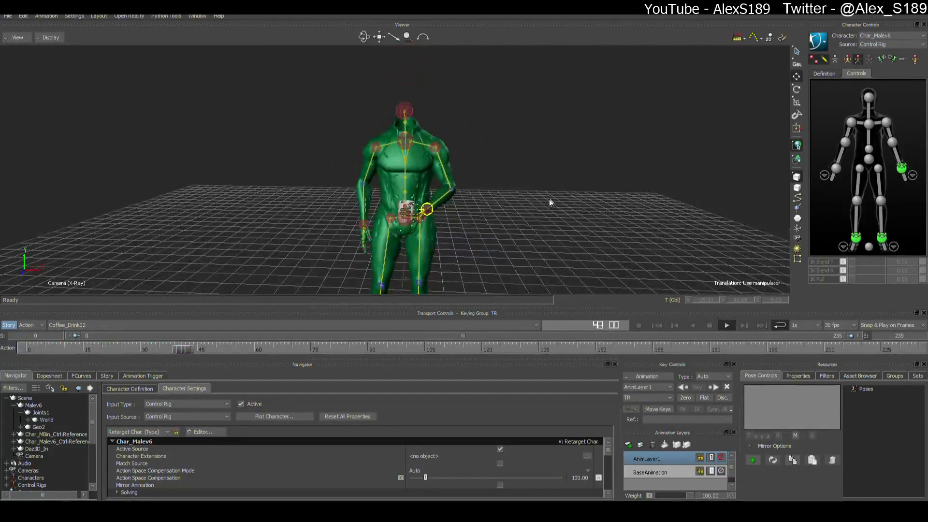
{"action": "left_click", "coordinate": [107, 376]}
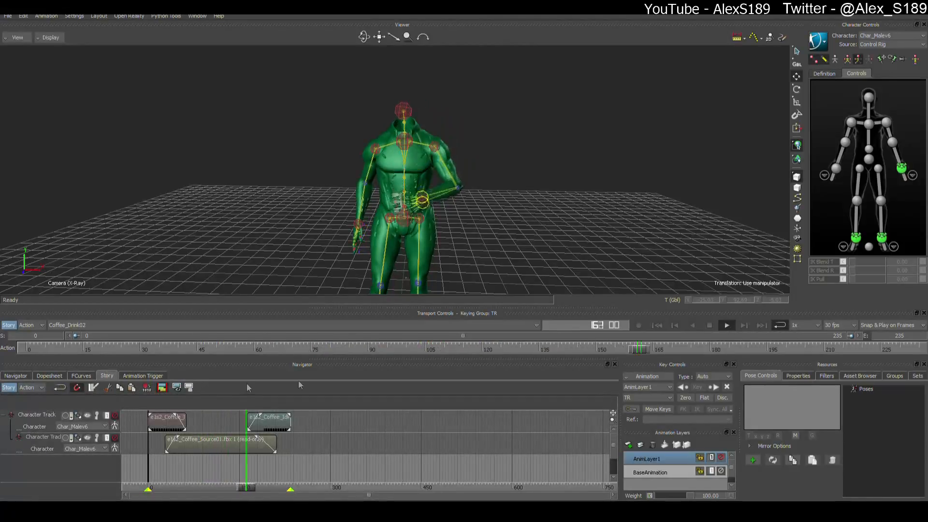
{"action": "left_click", "coordinate": [708, 326]}
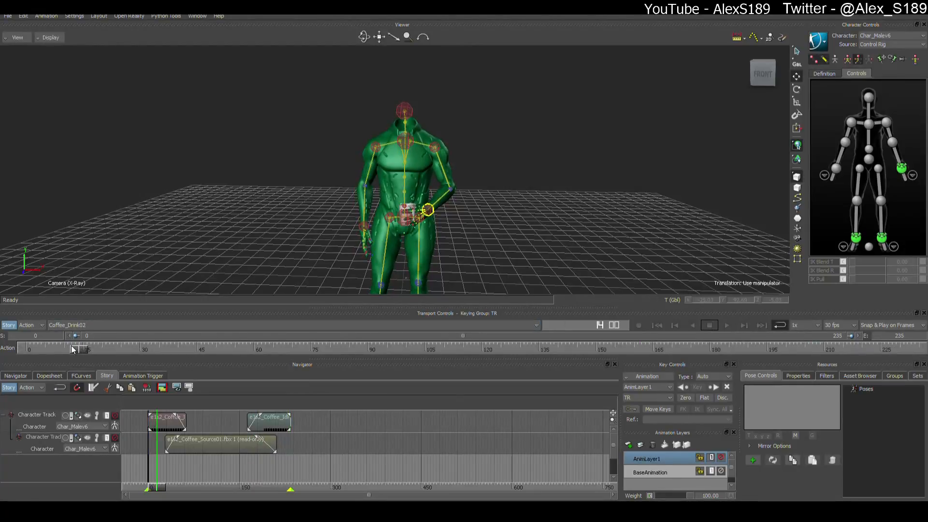
Step: Select the right wrist effector at the take's first frame and set the keying mode to Full Body
{"action": "scroll", "coordinate": [285, 251], "scroll_direction": "up", "scroll_amount": 5}
{"action": "left_click", "coordinate": [334, 277]}
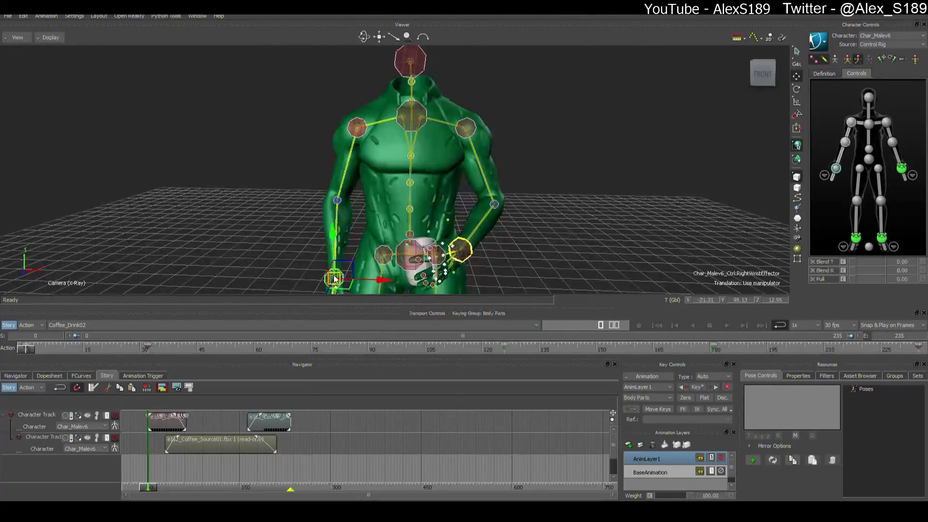
{"action": "left_click_drag", "start_coordinate": [333, 276], "coordinate": [379, 236], "text": "shift"}
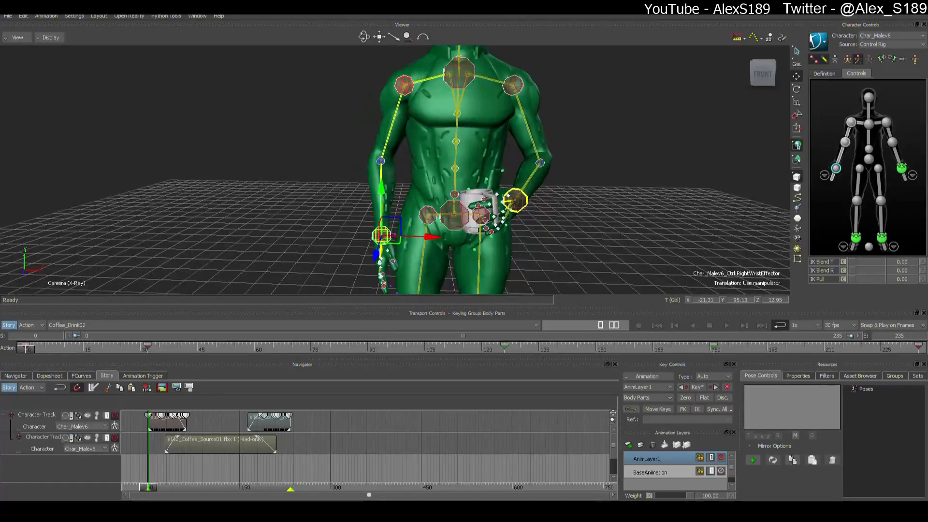
{"action": "left_click", "coordinate": [834, 59]}
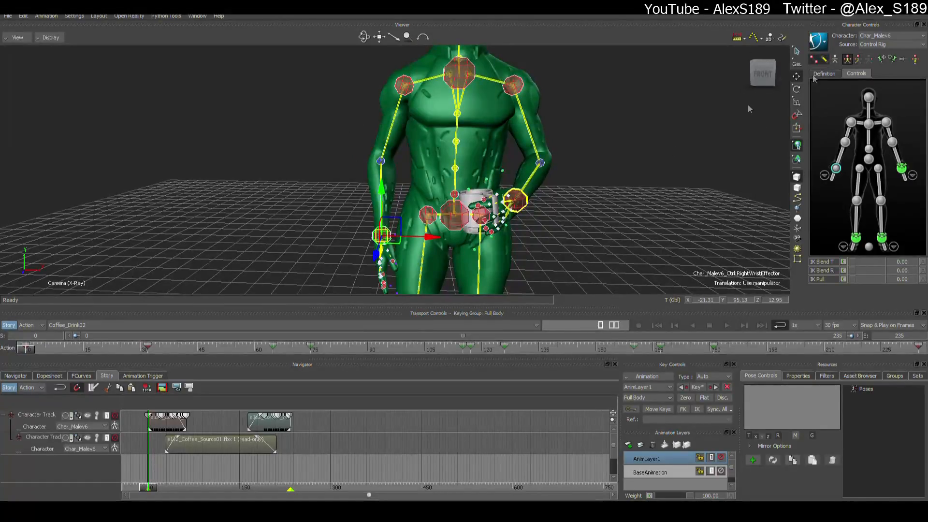
Step: Copy the full-body key from frame 0 to frame 235 on AnimLayer1 and play back the loop
{"action": "right_click", "coordinate": [26, 349]}
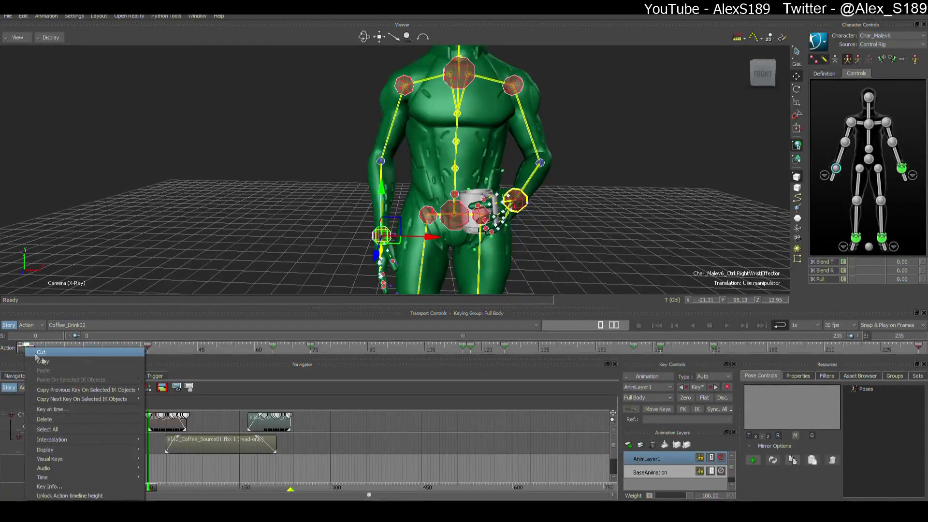
{"action": "left_click", "coordinate": [39, 361]}
{"action": "left_click_drag", "start_coordinate": [28, 349], "coordinate": [918, 350]}
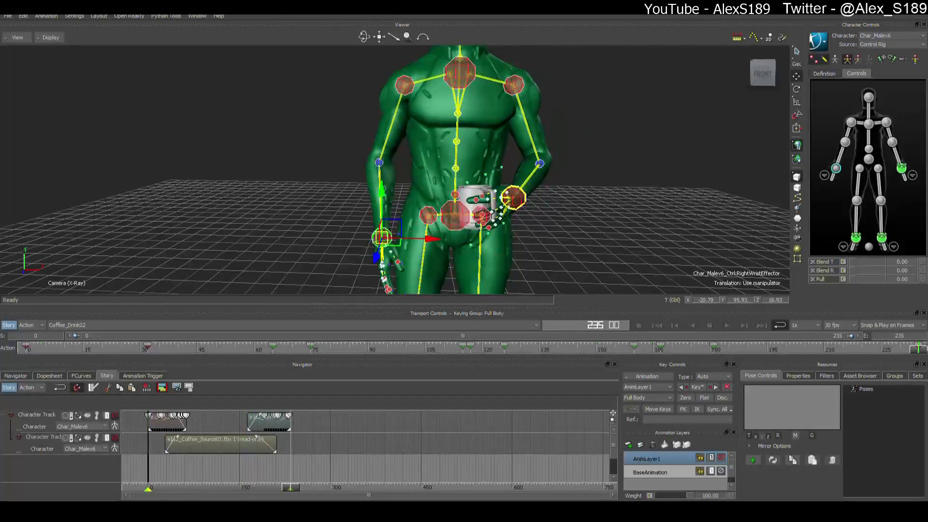
{"action": "right_click", "coordinate": [918, 349]}
{"action": "left_click", "coordinate": [866, 367]}
{"action": "left_click", "coordinate": [726, 325]}
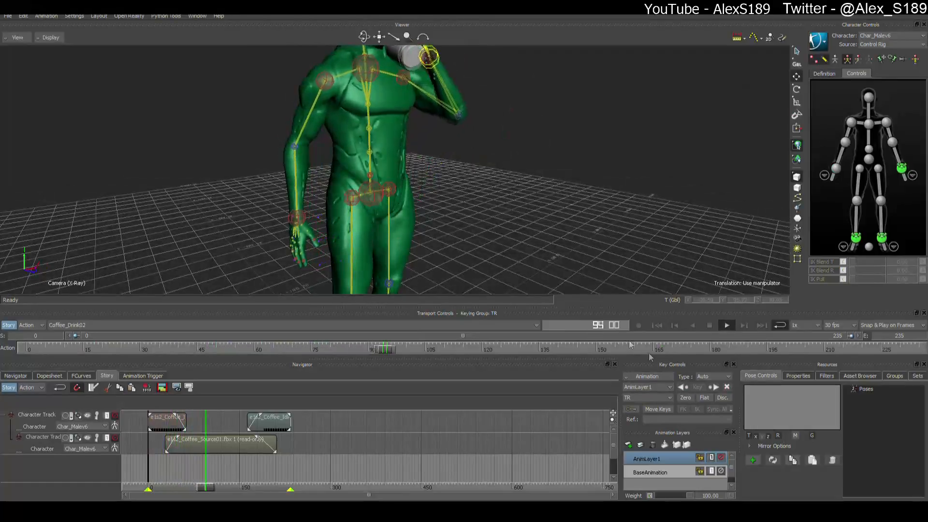
{"action": "left_click", "coordinate": [710, 324]}
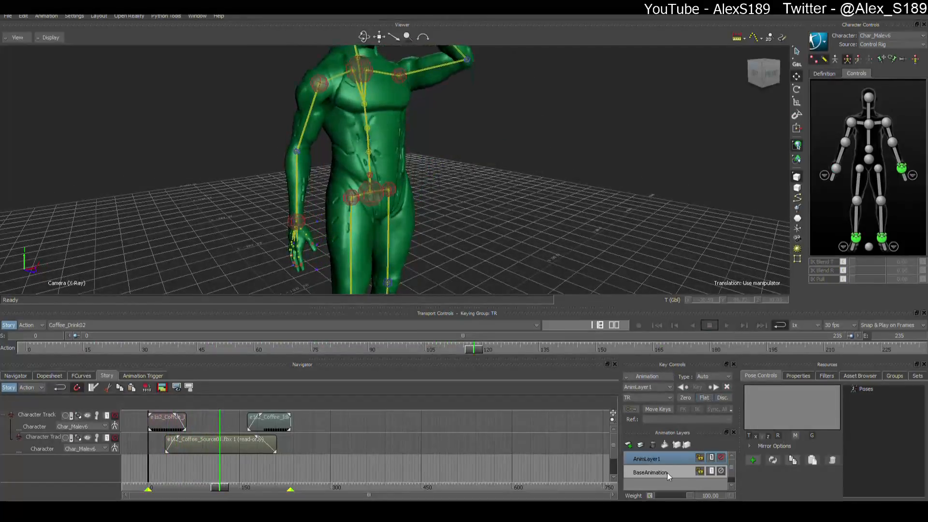
Step: Make BaseAnimation the active layer and select all body parts of the character's control rig
{"action": "double_click", "coordinate": [865, 192]}
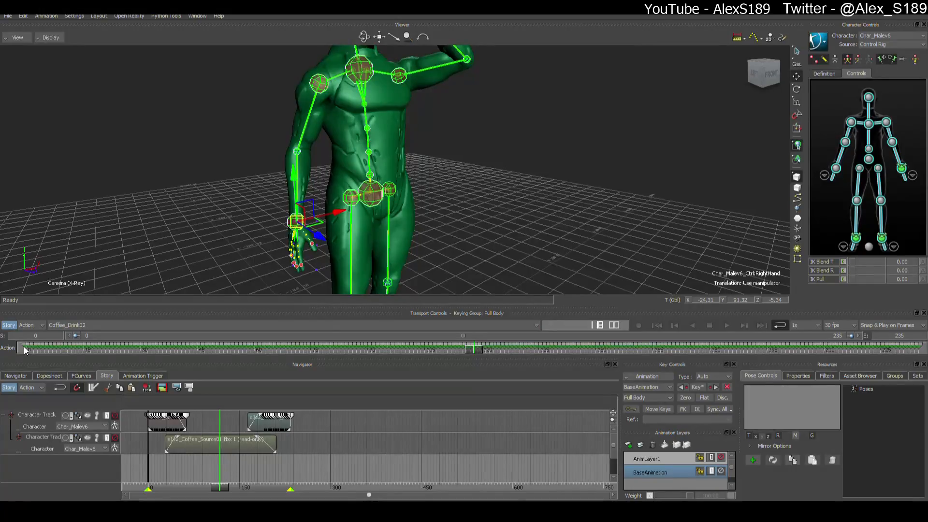
{"action": "scroll", "coordinate": [461, 208], "scroll_direction": "down", "scroll_amount": 4}
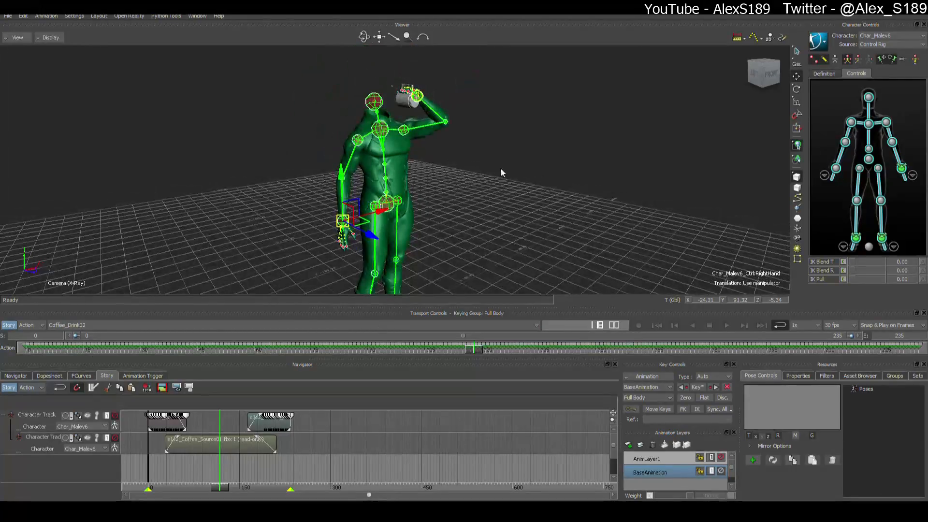
{"action": "right_click", "coordinate": [519, 242]}
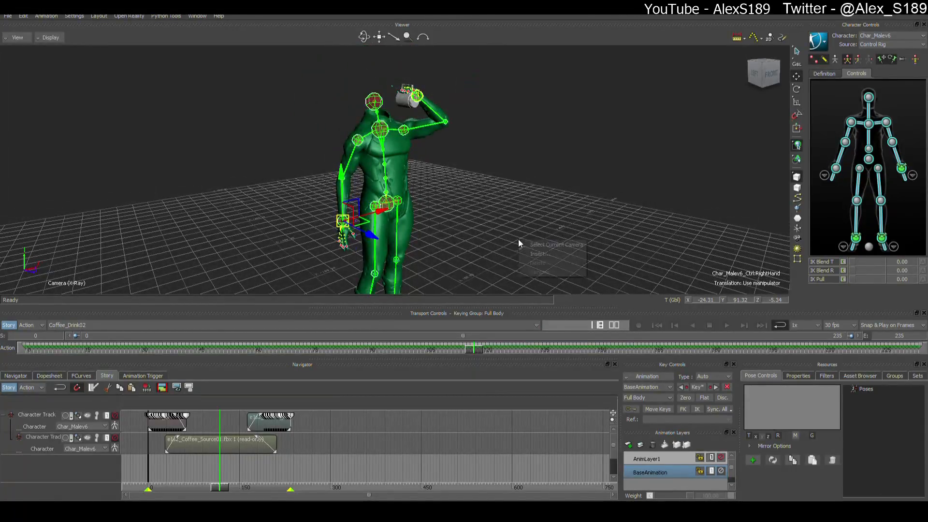
{"action": "left_click", "coordinate": [512, 236]}
{"action": "scroll", "coordinate": [510, 239], "scroll_direction": "down", "scroll_amount": 5}
{"action": "left_click", "coordinate": [375, 211]}
{"action": "scroll", "coordinate": [449, 239], "scroll_direction": "up", "scroll_amount": 5}
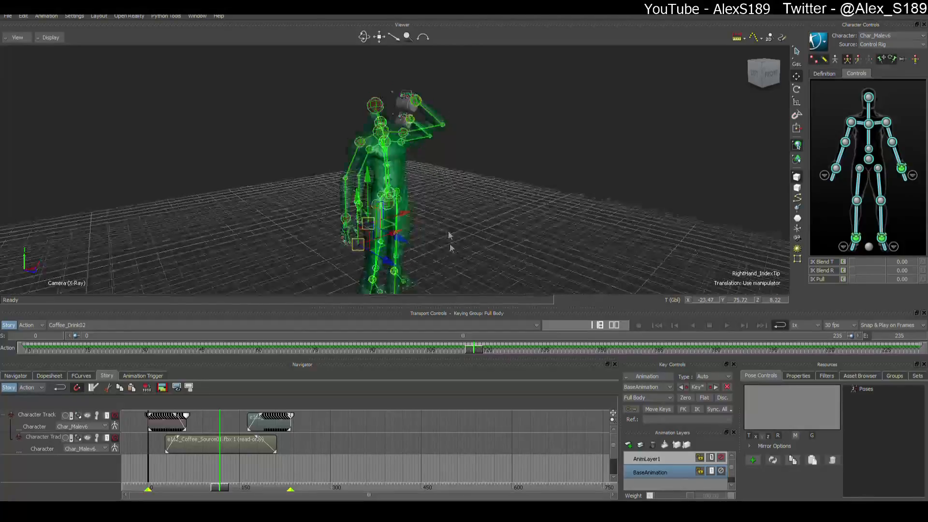
{"action": "left_click", "coordinate": [197, 16]}
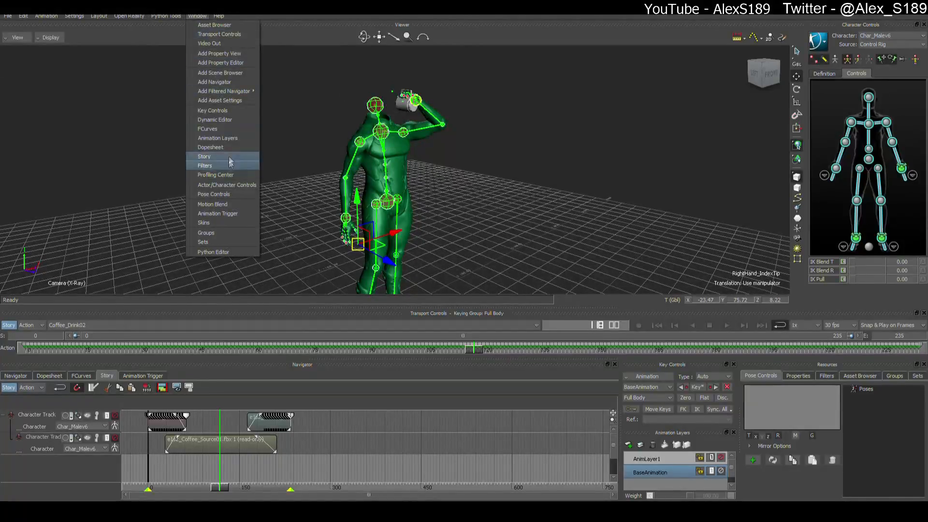
{"action": "left_click", "coordinate": [244, 136]}
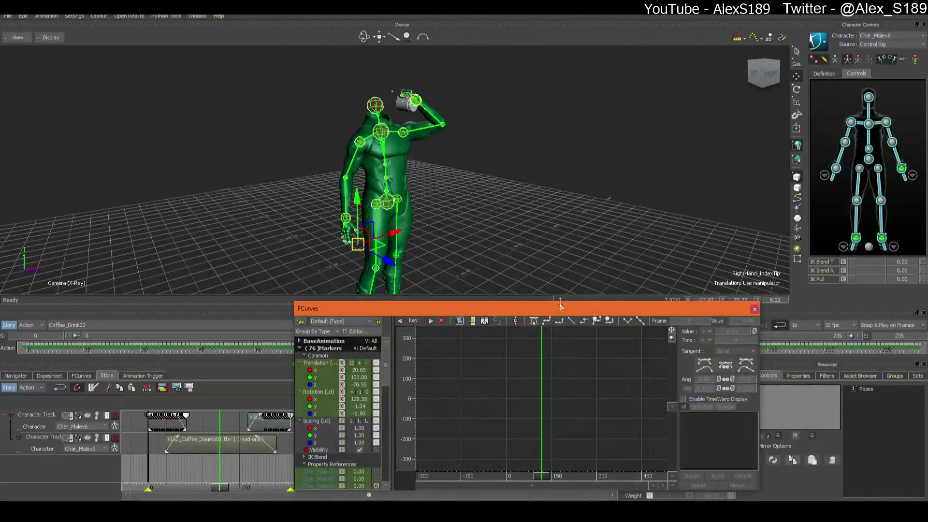
{"action": "left_click_drag", "start_coordinate": [561, 306], "coordinate": [927, 217]}
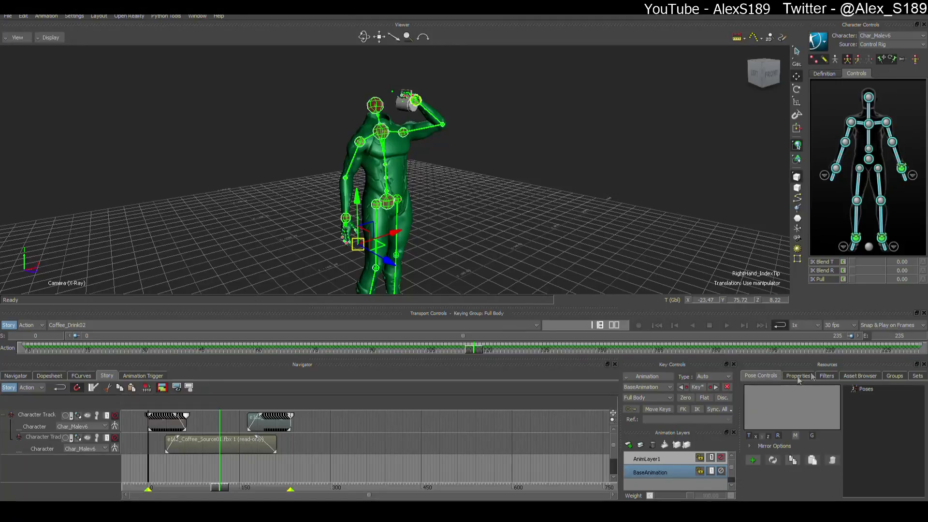
Step: Open the animation filters and set the filter range to start at frame 0 and stop at frame 235
{"action": "left_click", "coordinate": [828, 376]}
{"action": "left_click", "coordinate": [781, 387]}
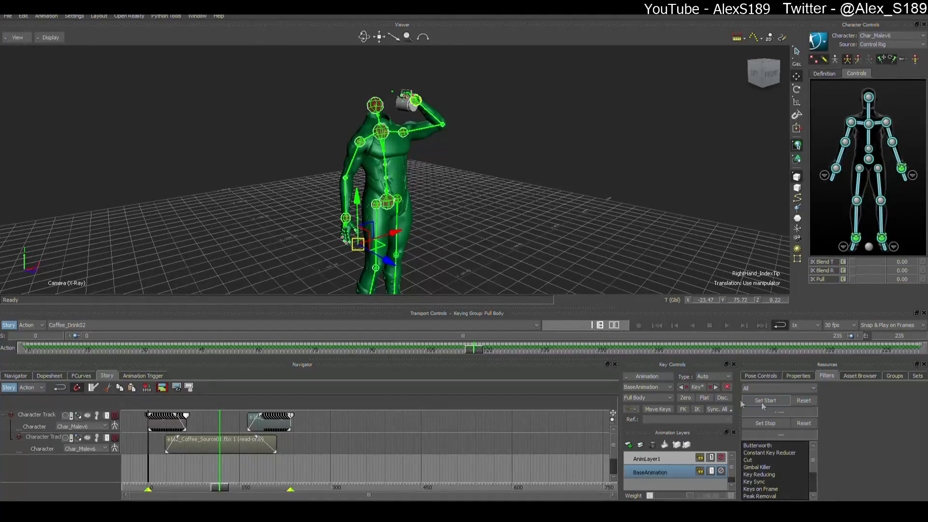
{"action": "left_click", "coordinate": [757, 409]}
{"action": "left_click", "coordinate": [776, 411]}
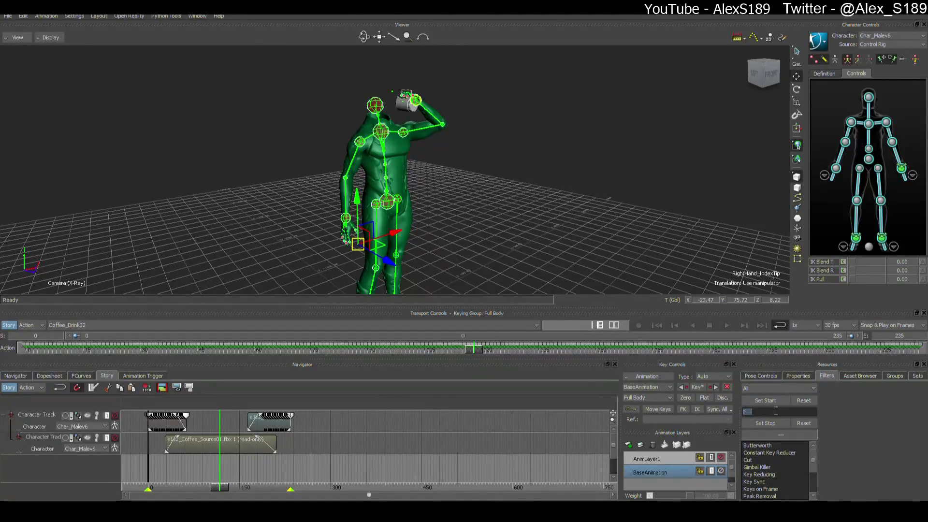
{"action": "left_click", "coordinate": [783, 434]}
{"action": "key", "text": "Return"}
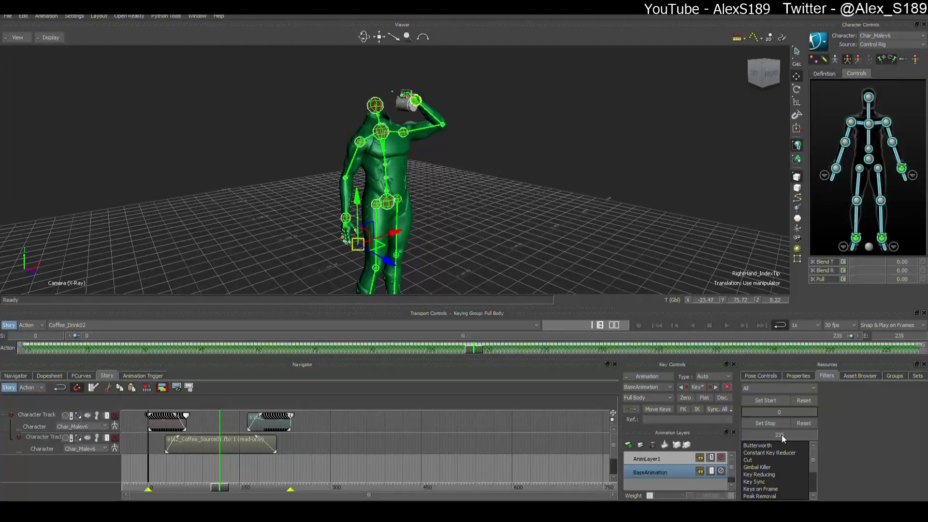
Step: Apply the Key Reducing filter with a precision of 1.00 to the selected BaseAnimation keys
{"action": "scroll", "coordinate": [816, 465], "scroll_direction": "down", "scroll_amount": 2}
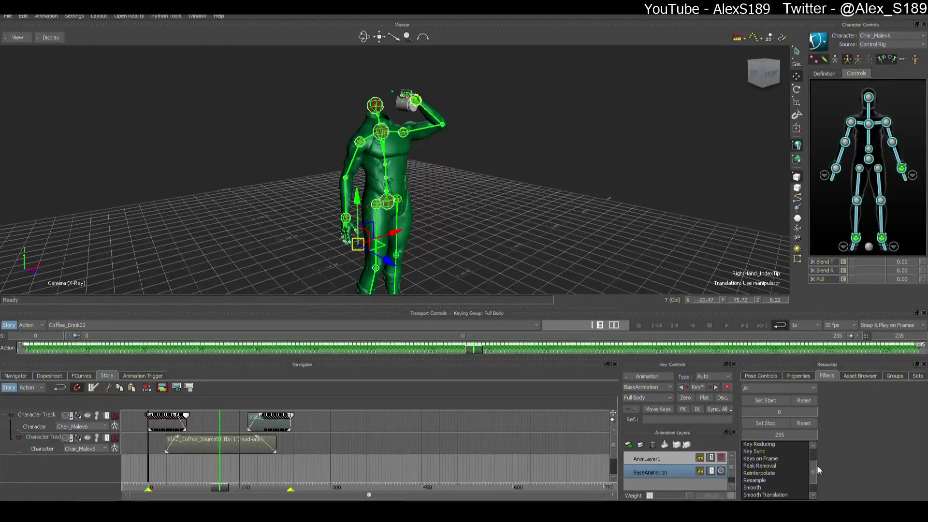
{"action": "left_click", "coordinate": [782, 445]}
{"action": "left_click", "coordinate": [766, 480]}
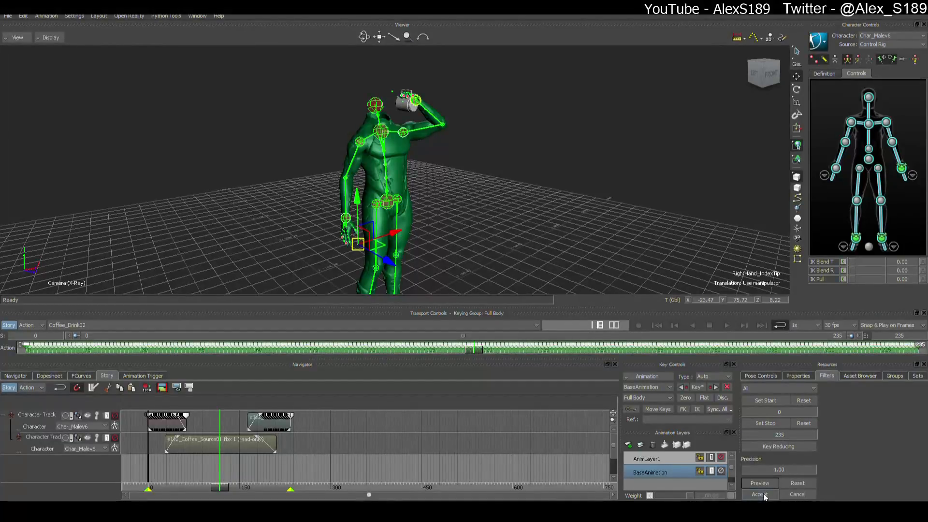
{"action": "left_click", "coordinate": [765, 495]}
Step: Select the whole body on BaseAnimation at frame 0, and copy its full-body key to frame 235
{"action": "left_click_drag", "start_coordinate": [474, 350], "coordinate": [38, 338]}
{"action": "left_click", "coordinate": [590, 232]}
{"action": "scroll", "coordinate": [590, 232], "scroll_direction": "up", "scroll_amount": 3}
{"action": "left_click", "coordinate": [656, 471]}
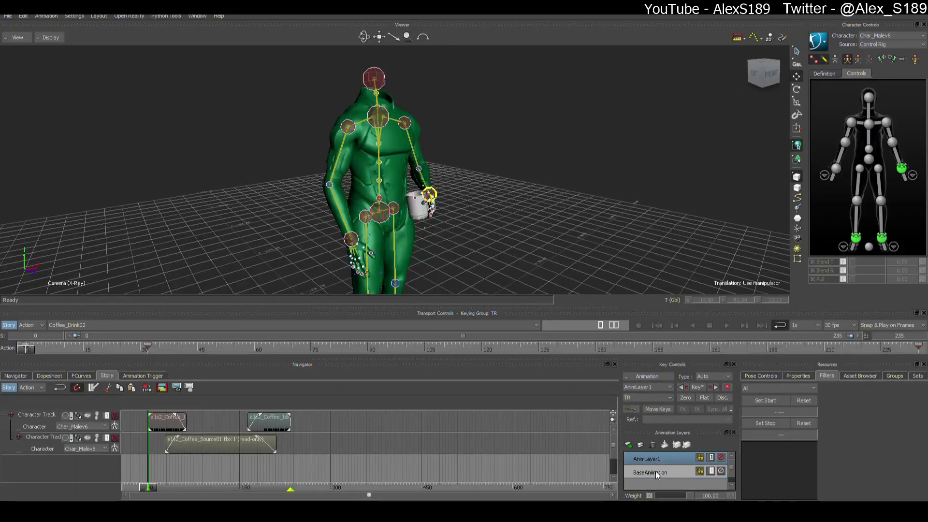
{"action": "double_click", "coordinate": [868, 154]}
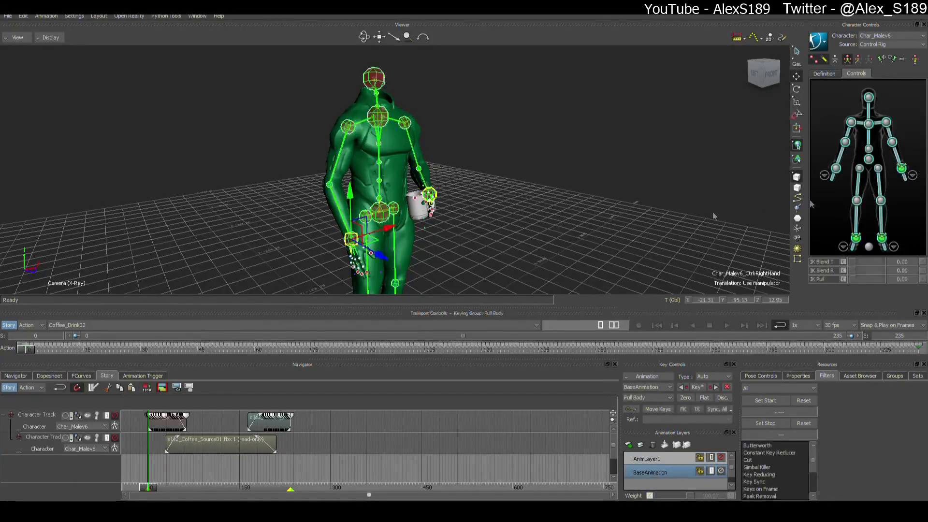
{"action": "right_click", "coordinate": [26, 348]}
{"action": "left_click", "coordinate": [37, 361]}
{"action": "left_click_drag", "start_coordinate": [26, 349], "coordinate": [922, 349]}
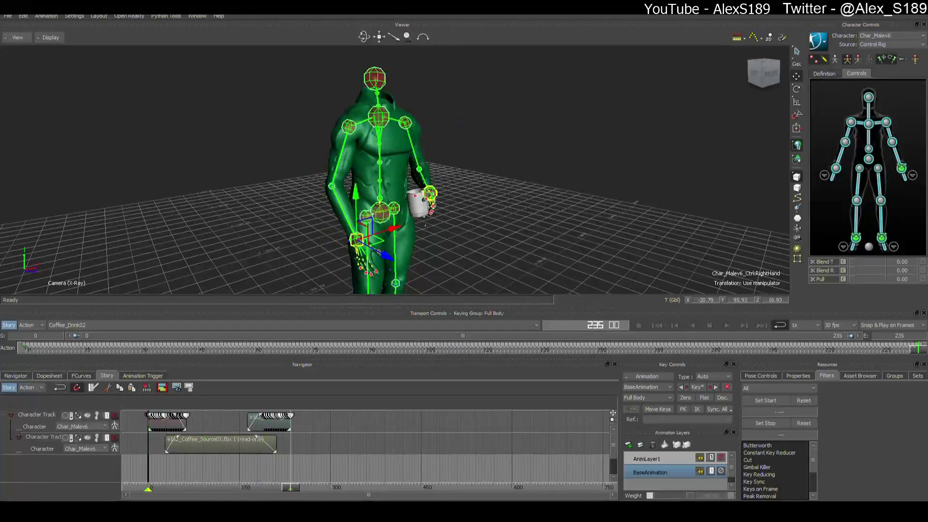
{"action": "right_click", "coordinate": [920, 349]}
{"action": "left_click", "coordinate": [861, 368]}
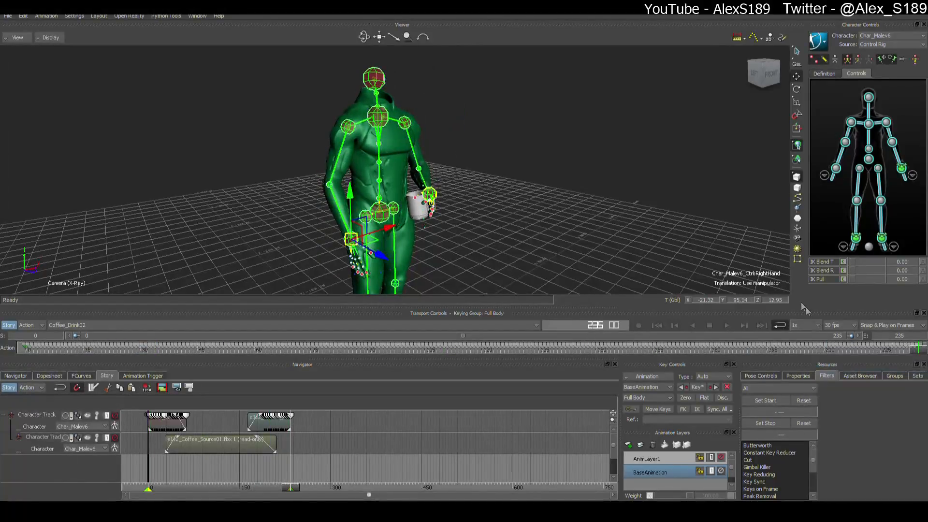
Step: Play back the looping take with nothing selected, stop at frame 56, and save the scene
{"action": "left_click", "coordinate": [726, 326]}
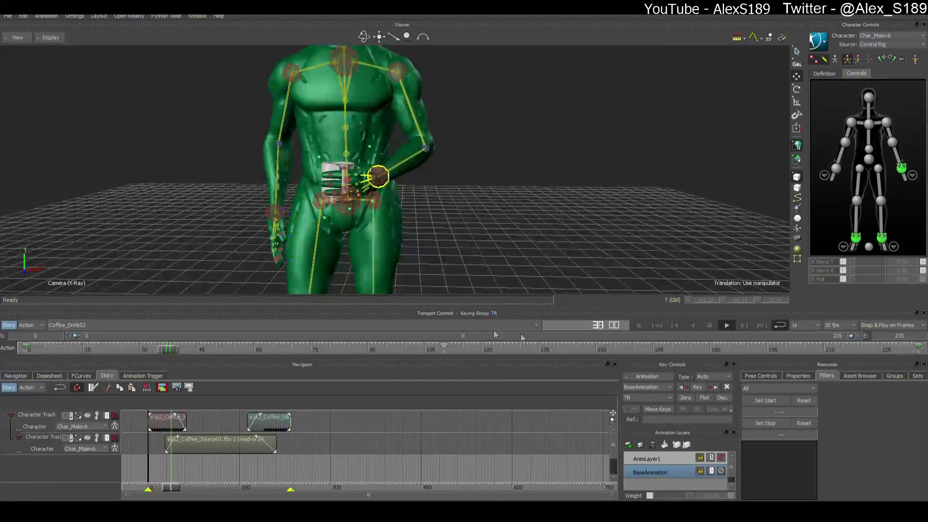
{"action": "left_click", "coordinate": [709, 325]}
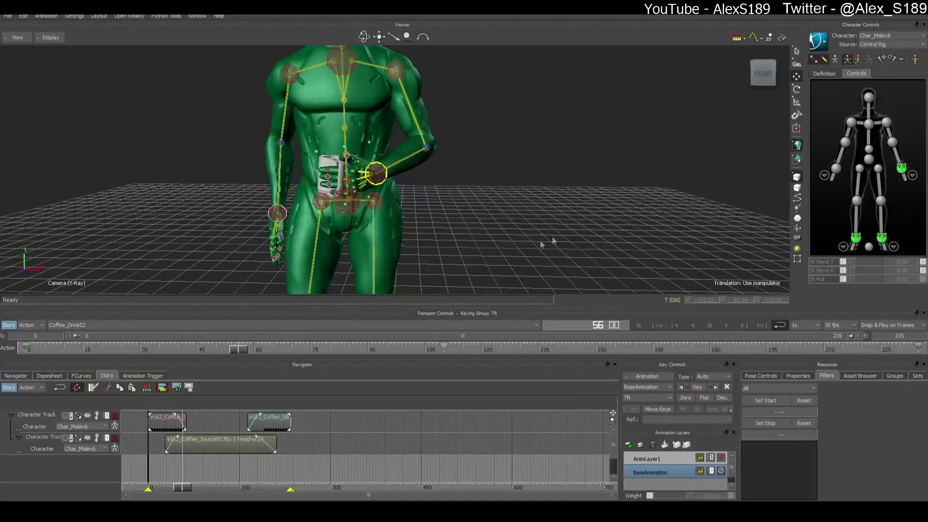
{"action": "left_click_drag", "start_coordinate": [554, 240], "coordinate": [581, 234], "text": "alt"}
{"action": "scroll", "coordinate": [576, 227], "scroll_direction": "down", "scroll_amount": 3}
{"action": "key", "text": "ctrl+s"}
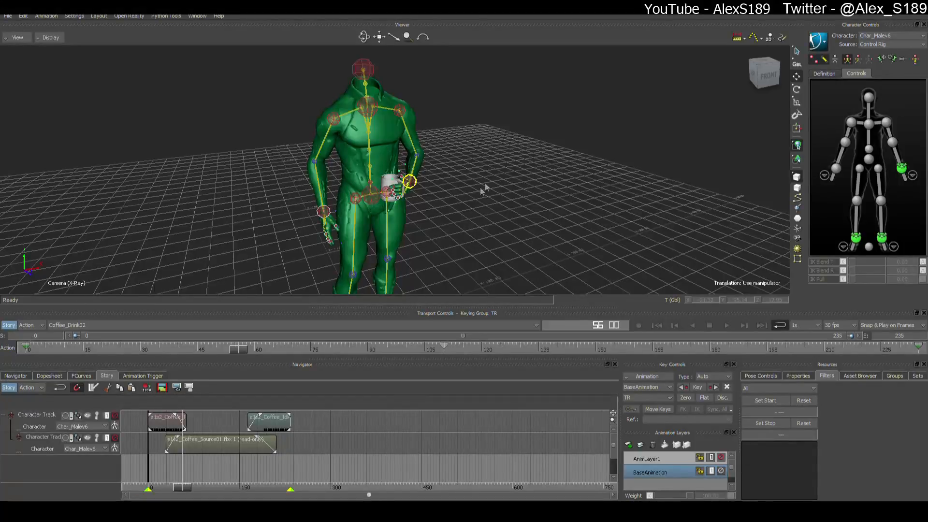
Step: Examine the full character holding the mug from several angles and save the scene again
{"action": "left_click_drag", "start_coordinate": [503, 186], "coordinate": [536, 187], "text": "ctrl+shift"}
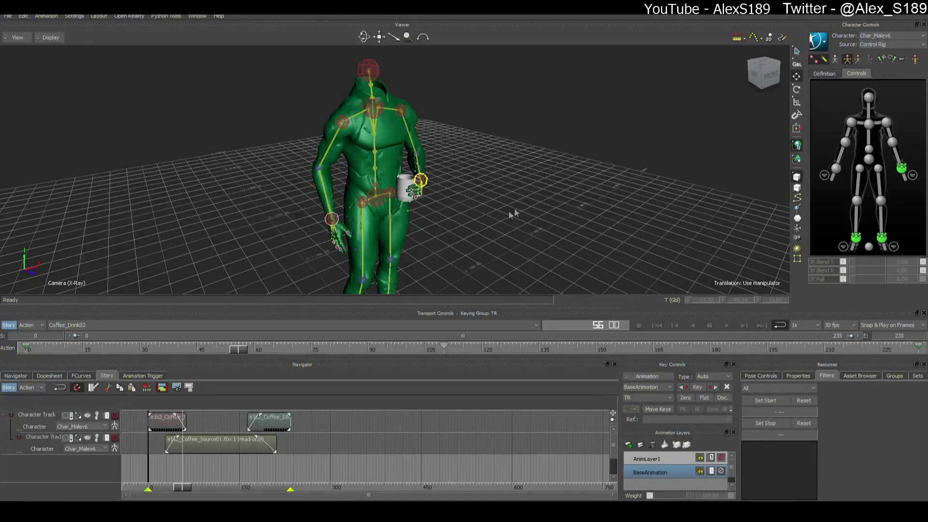
{"action": "left_click_drag", "start_coordinate": [509, 211], "coordinate": [532, 212], "text": "ctrl+shift"}
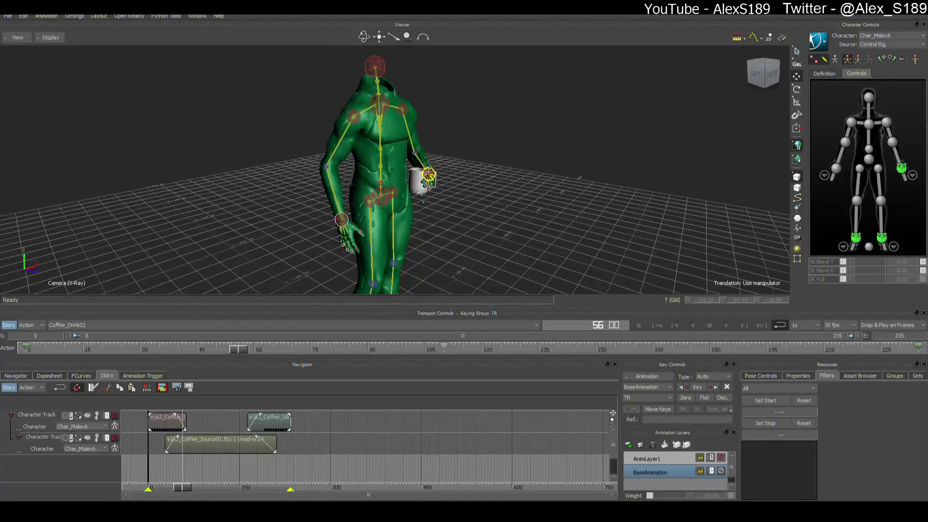
{"action": "mouse_move", "coordinate": [389, 194]}
{"action": "left_mouse_down", "text": "ctrl+shift"}
{"action": "mouse_move", "coordinate": [405, 203]}
{"action": "mouse_move", "coordinate": [396, 182]}
{"action": "left_mouse_up", "text": "ctrl+shift"}
{"action": "key", "text": "ctrl+s"}
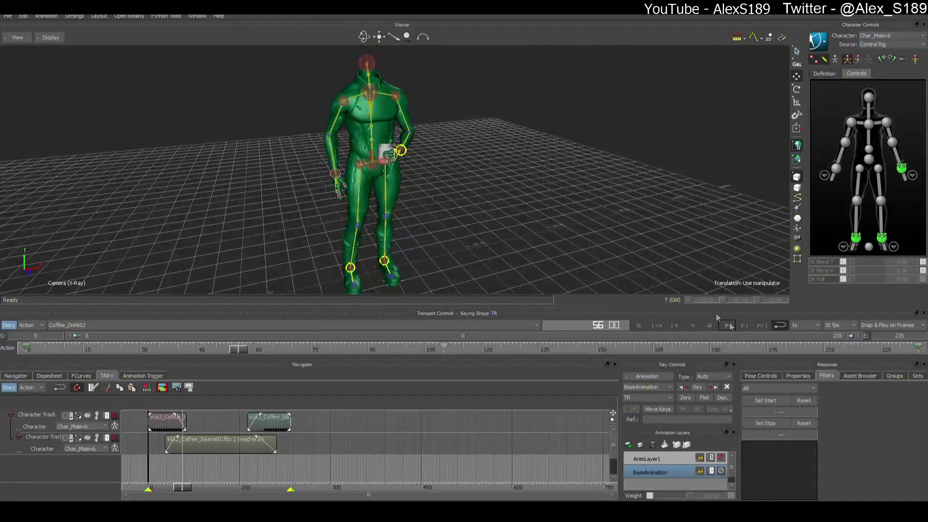
Step: Play back the take, stop at frame 229, and switch the left-hand rig controls to selection-based editing
{"action": "left_click", "coordinate": [728, 326]}
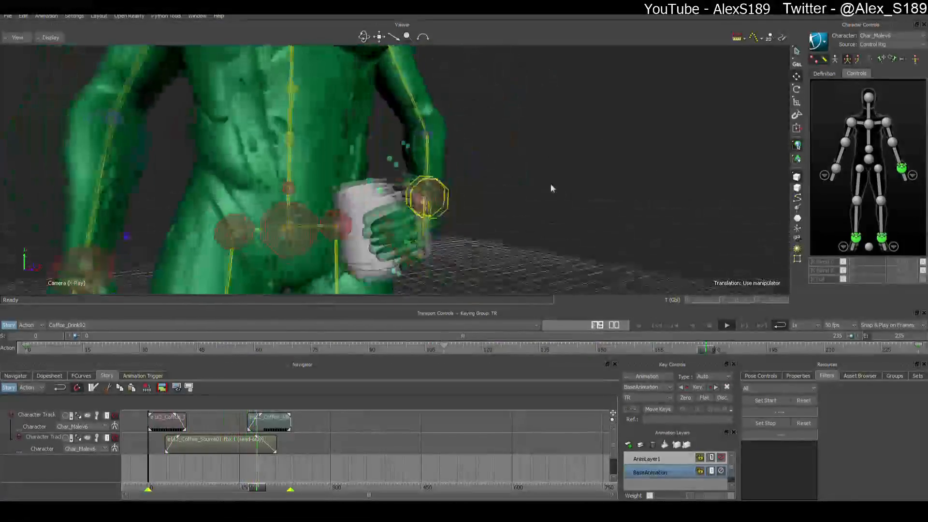
{"action": "key", "text": "space"}
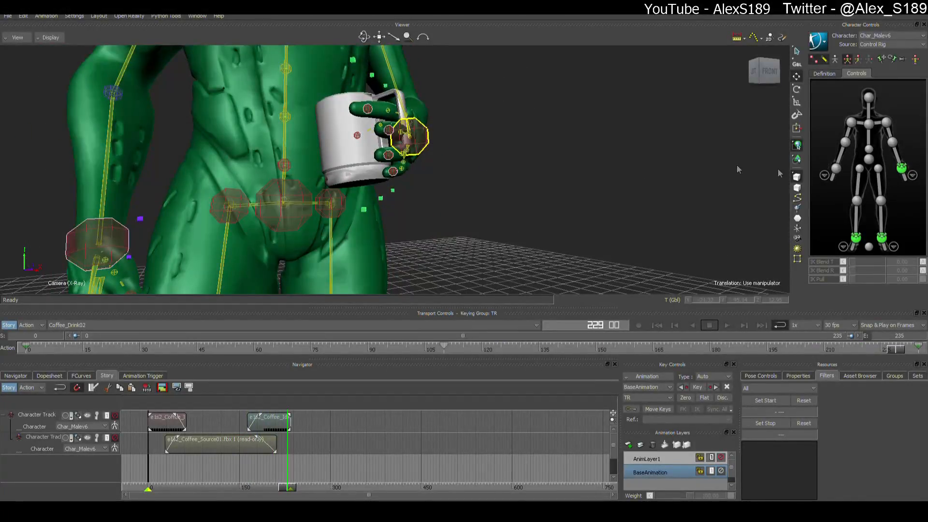
{"action": "left_click", "coordinate": [913, 177]}
{"action": "left_click", "coordinate": [834, 234]}
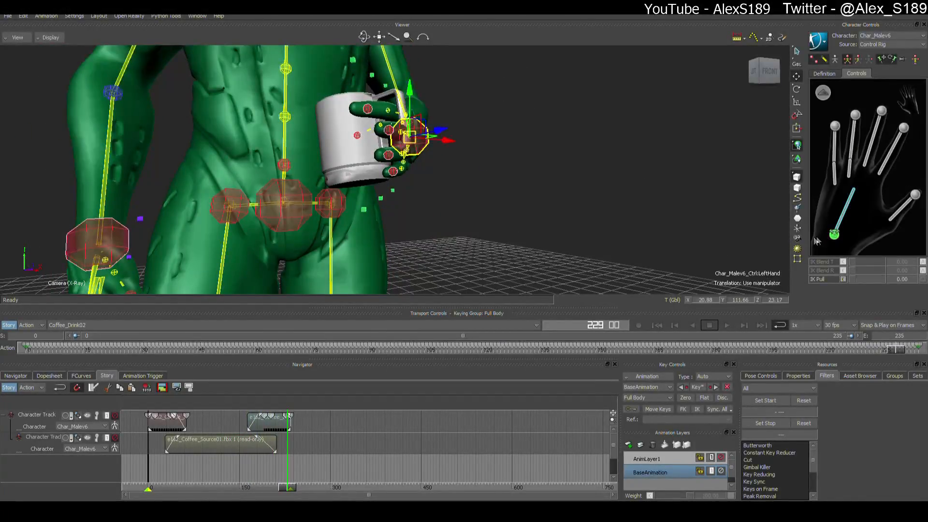
{"action": "left_click", "coordinate": [835, 156]}
{"action": "left_click", "coordinate": [869, 59]}
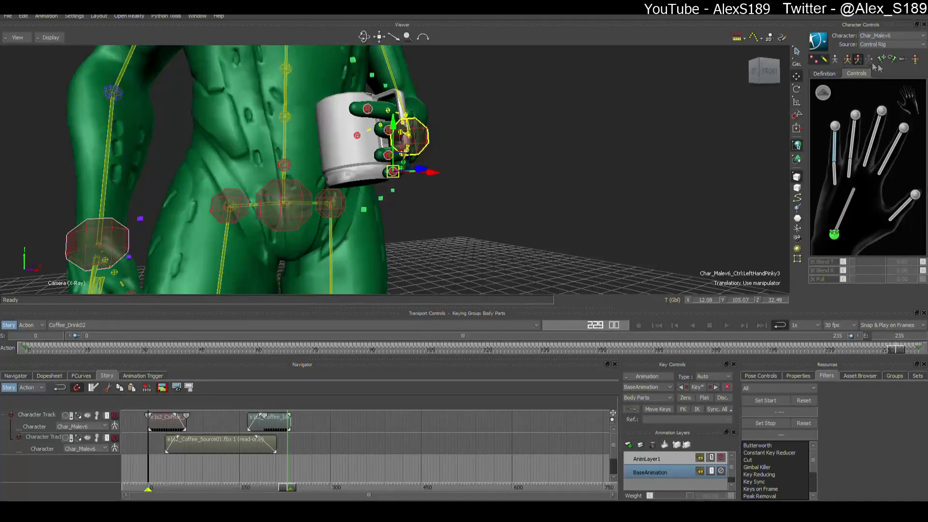
Step: Select the left hand and all five finger controls, and clear the selected animation for all properties
{"action": "left_click", "coordinate": [852, 198]}
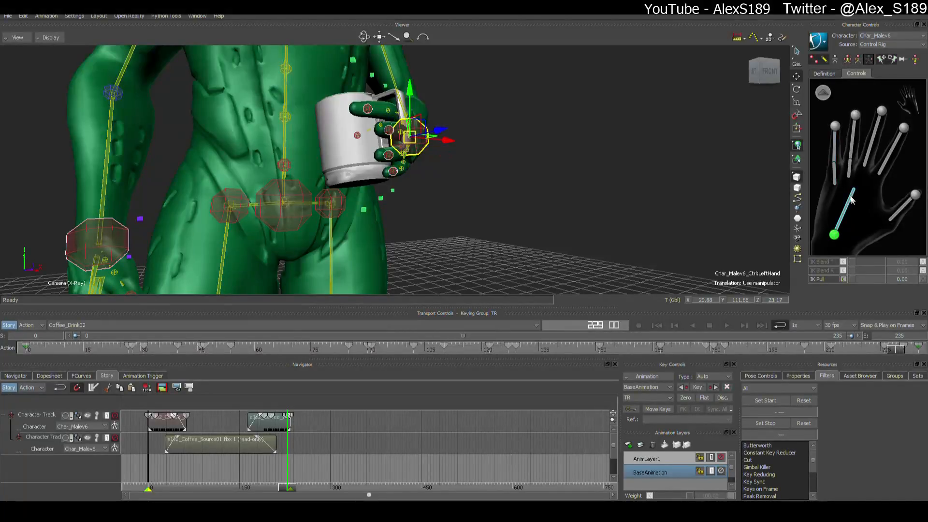
{"action": "left_click", "coordinate": [836, 150]}
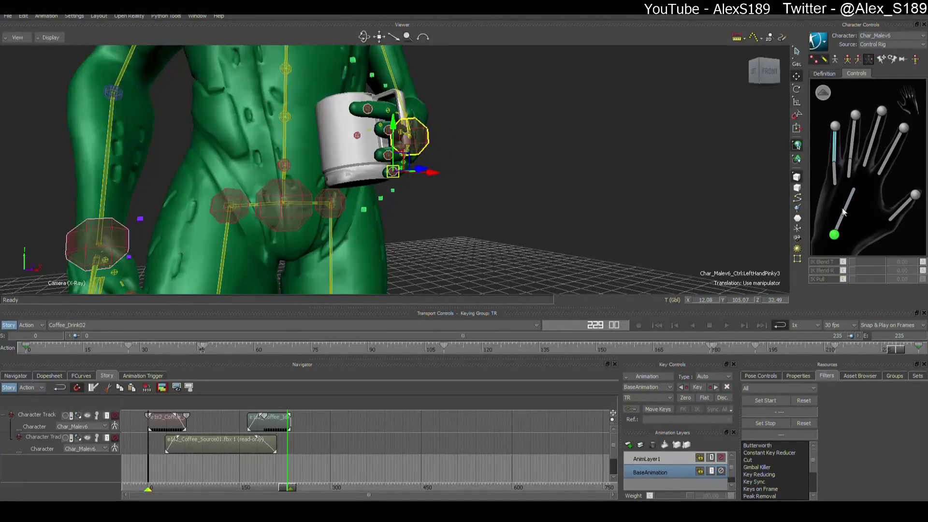
{"action": "left_click", "coordinate": [835, 126]}
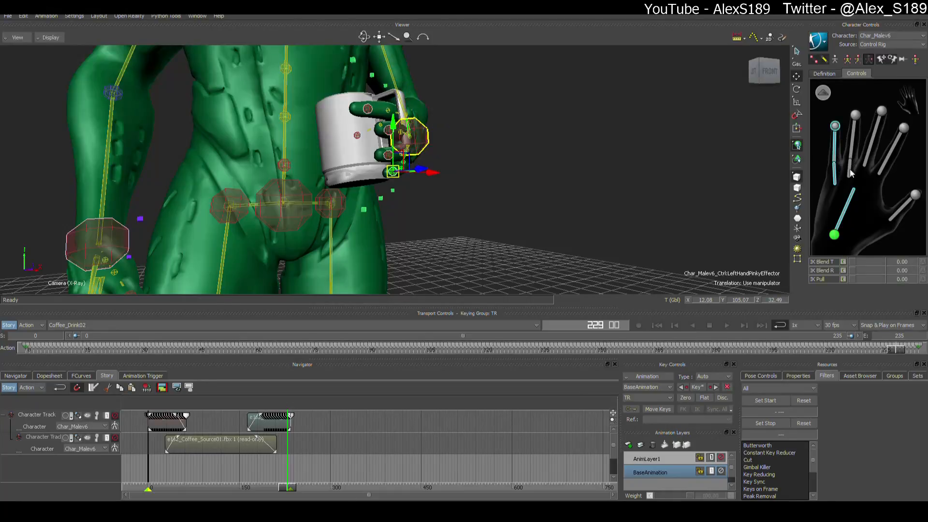
{"action": "left_click", "coordinate": [855, 131]}
{"action": "left_click", "coordinate": [874, 140]}
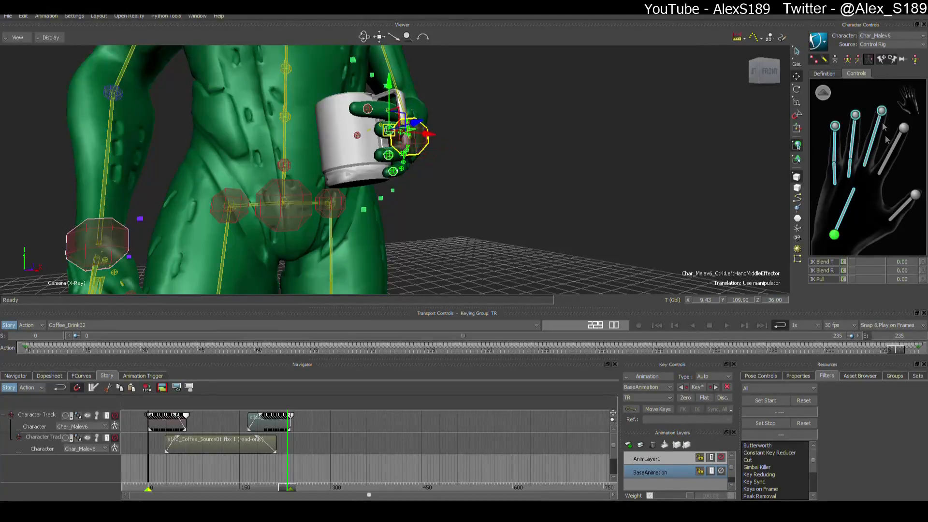
{"action": "left_click", "coordinate": [893, 151]}
{"action": "left_click", "coordinate": [898, 212]}
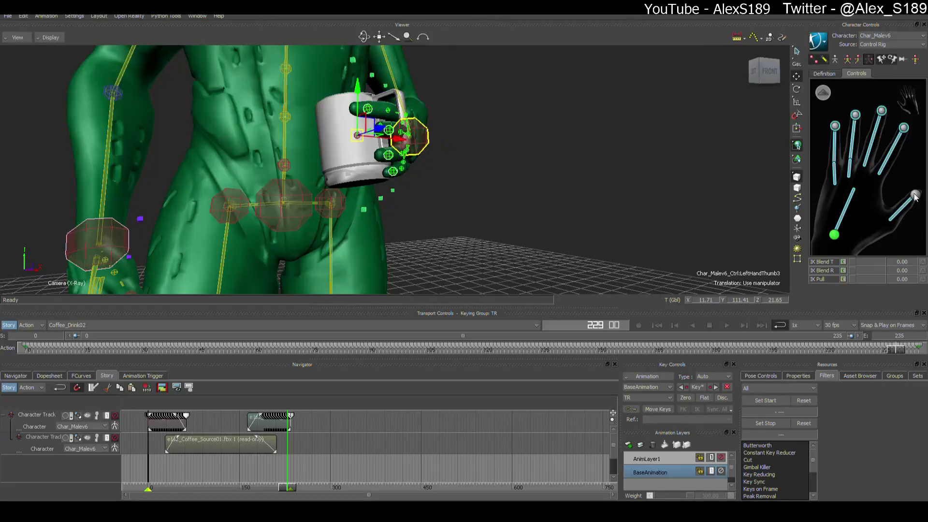
{"action": "middle_click_drag", "start_coordinate": [500, 227], "coordinate": [590, 219]}
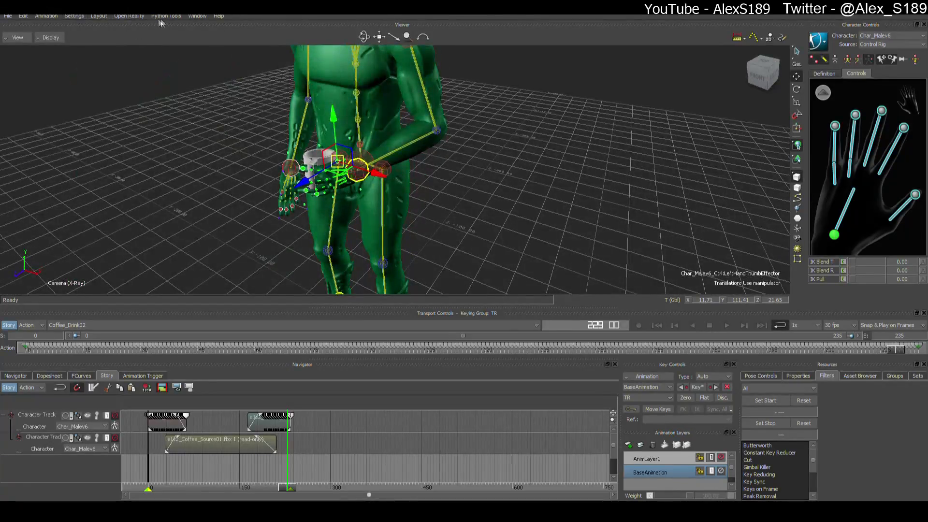
{"action": "left_click", "coordinate": [41, 14]}
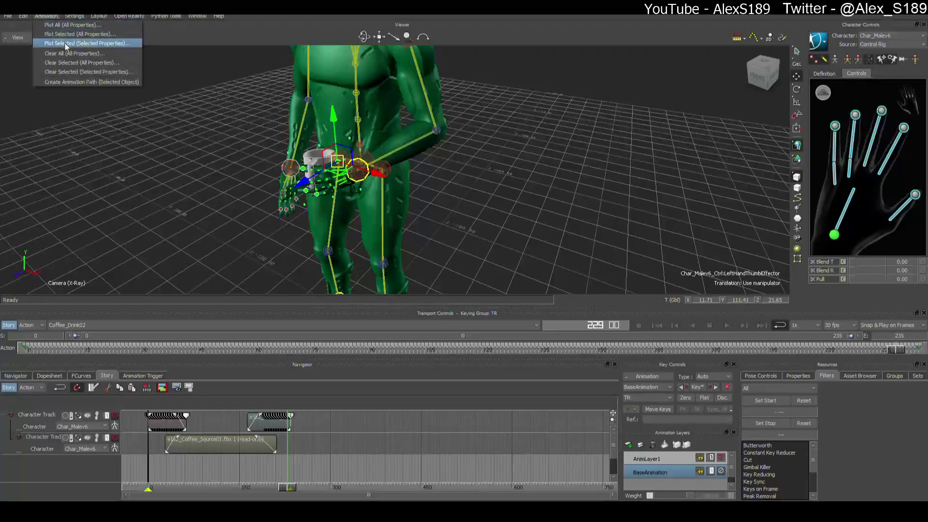
{"action": "left_click", "coordinate": [87, 63]}
{"action": "left_click", "coordinate": [440, 287]}
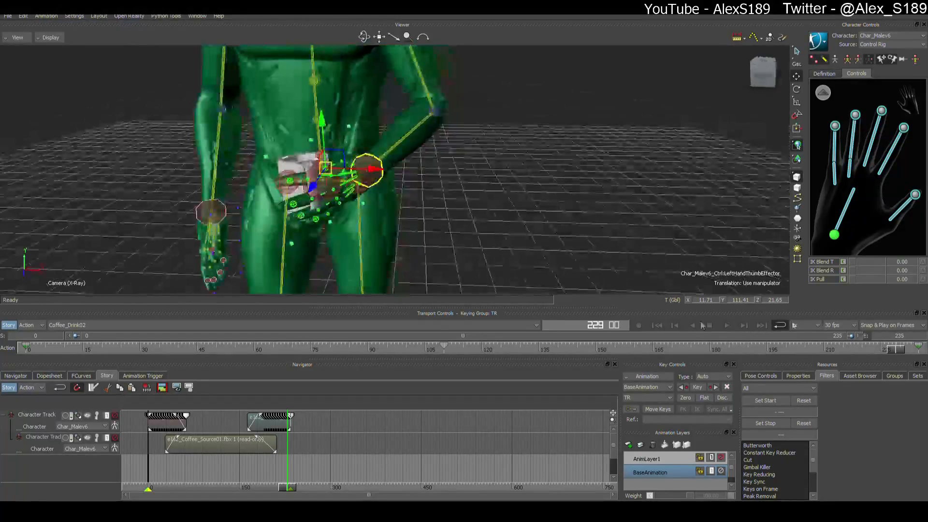
Step: Go to frame 0 and select the left hand control with the Rotate tool
{"action": "left_click_drag", "start_coordinate": [173, 343], "coordinate": [33, 331]}
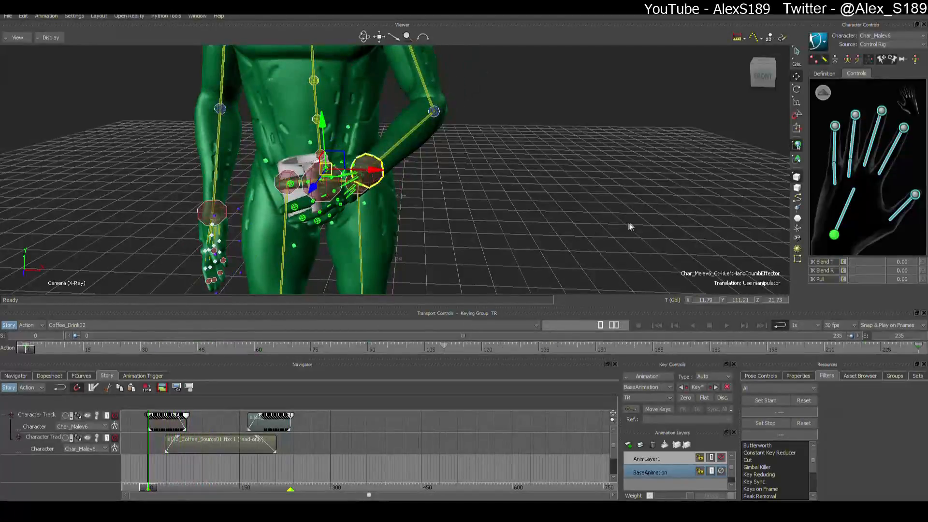
{"action": "left_click", "coordinate": [848, 201]}
{"action": "left_click", "coordinate": [663, 182]}
{"action": "left_click", "coordinate": [849, 200]}
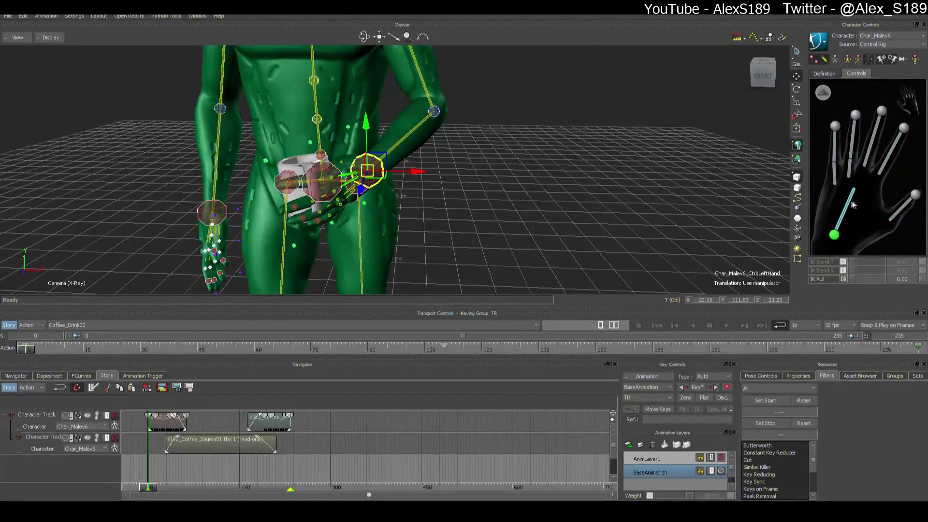
{"action": "scroll", "coordinate": [403, 197], "scroll_direction": "up", "scroll_amount": 3}
{"action": "left_click_drag", "start_coordinate": [403, 199], "coordinate": [518, 179], "text": "ctrl+shift"}
{"action": "key", "text": "r"}
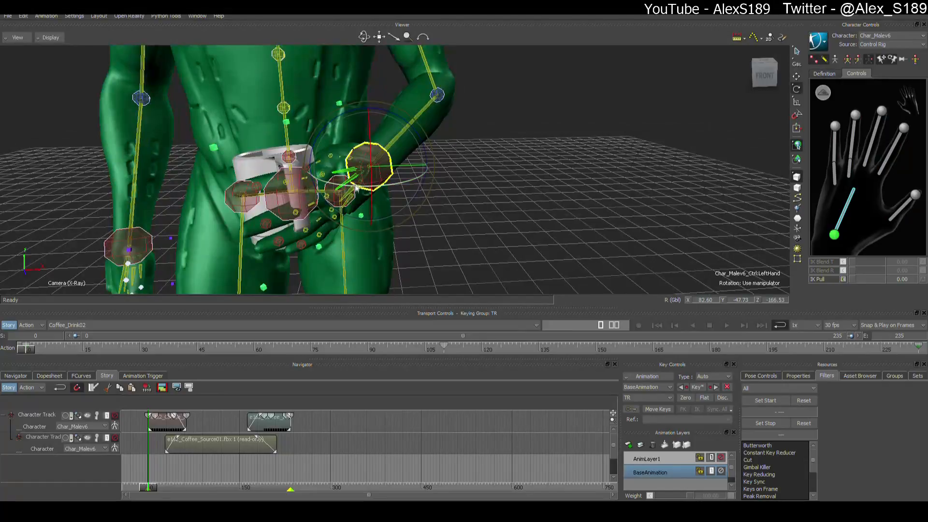
Step: Select the left pinky effector for translation, frame it closely, and turn off the X-Ray display
{"action": "left_click", "coordinate": [836, 126]}
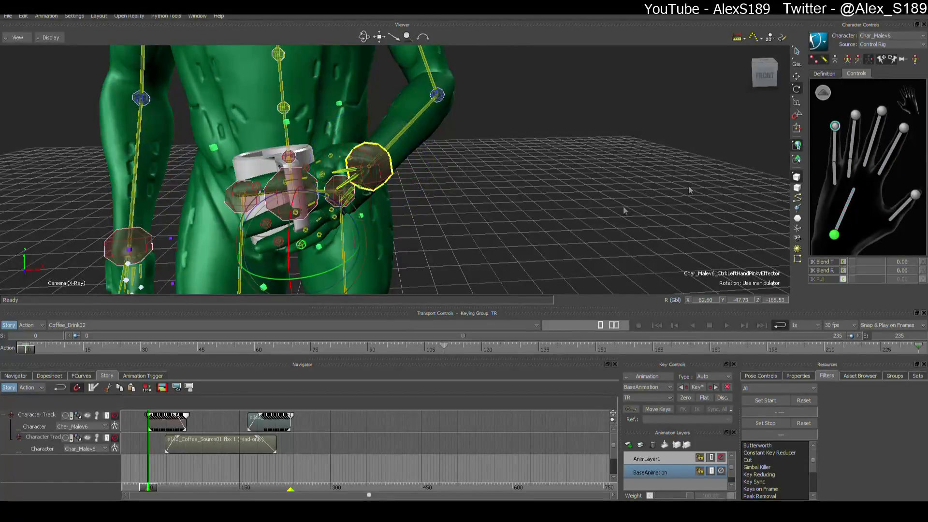
{"action": "key", "text": "t"}
{"action": "key", "text": "f"}
{"action": "left_click_drag", "start_coordinate": [524, 228], "coordinate": [453, 214], "text": "ctrl+shift"}
{"action": "key", "text": "ctrl+a"}
{"action": "key", "text": "ctrl+a"}
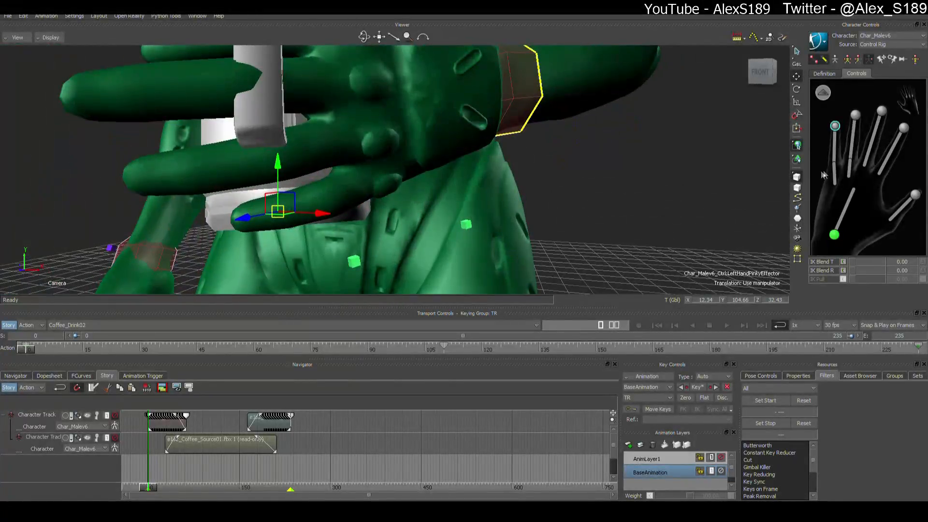
Step: Mute AnimLayer1 and rotate the left in-hand ring bone upward so the ring finger sits inside the mug handle
{"action": "left_click", "coordinate": [855, 115]}
{"action": "key", "text": "f"}
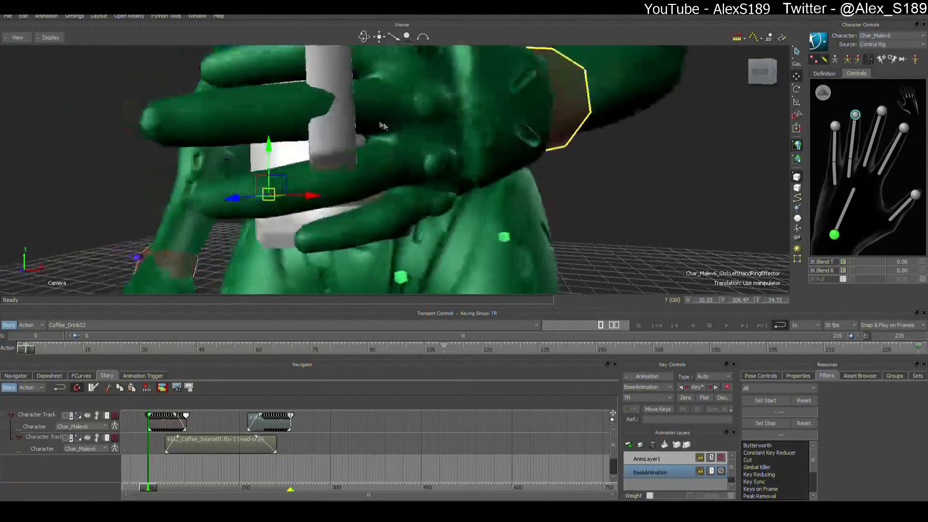
{"action": "key", "text": "r"}
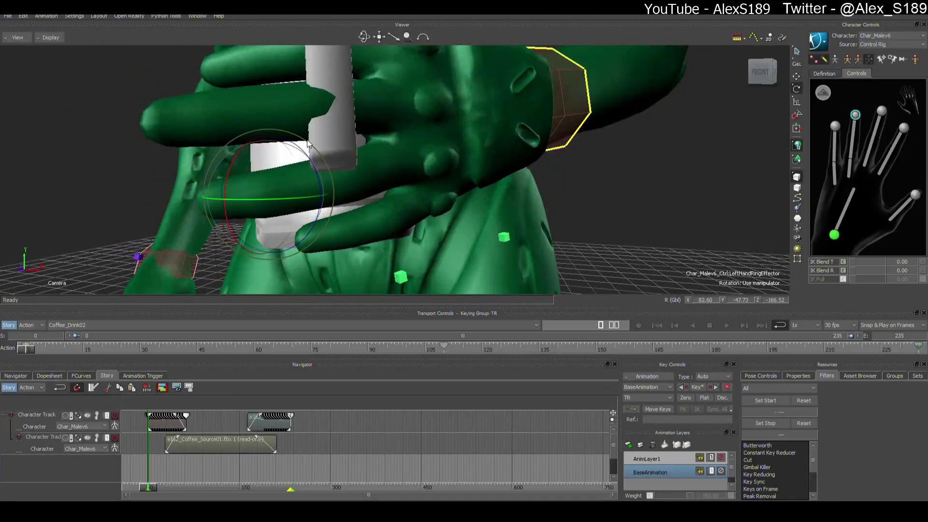
{"action": "key", "text": "t"}
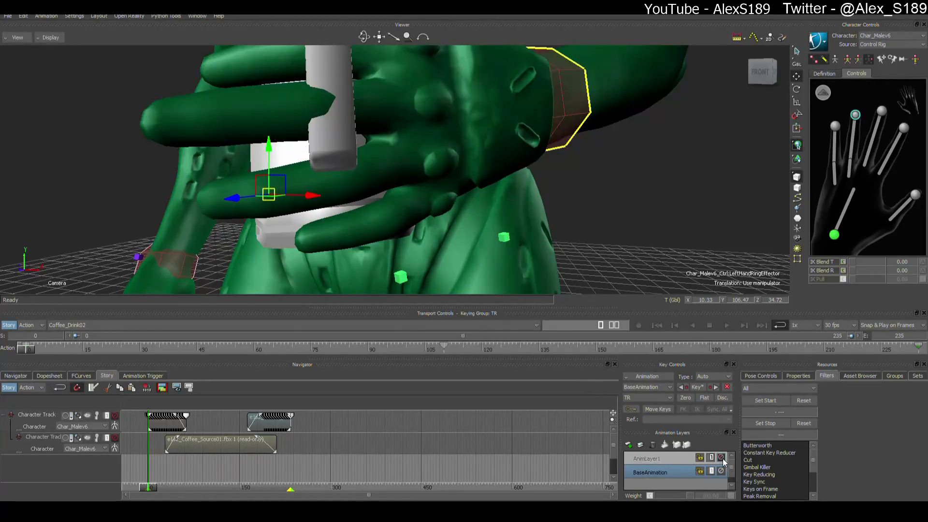
{"action": "left_click", "coordinate": [850, 163]}
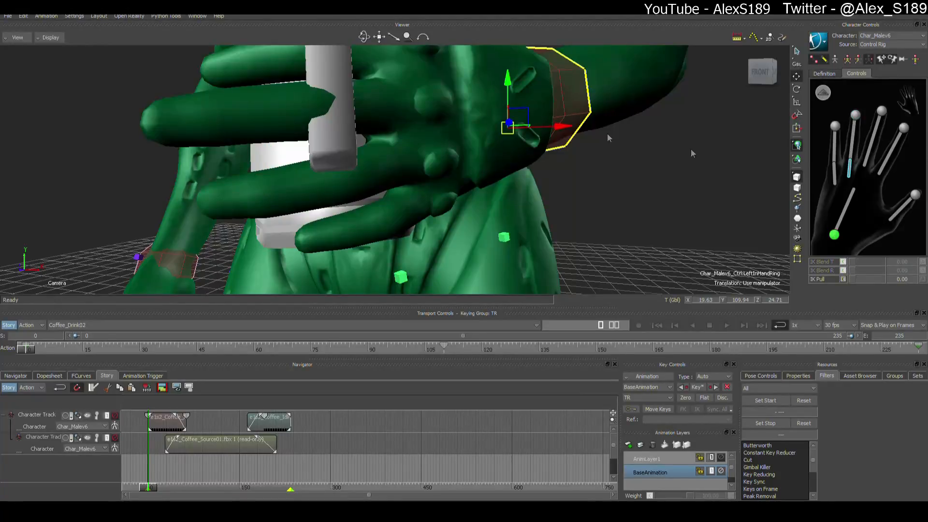
{"action": "key", "text": "r"}
{"action": "left_click_drag", "start_coordinate": [562, 86], "coordinate": [564, 98]}
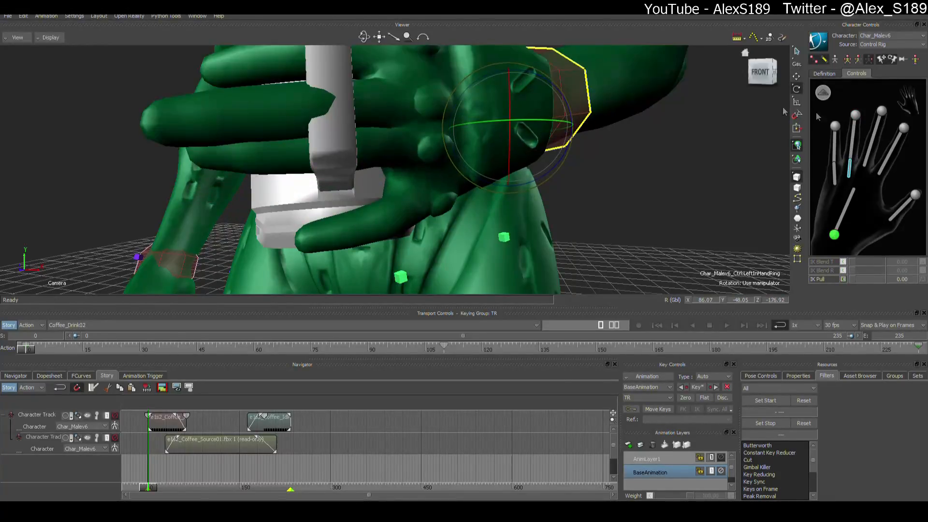
Step: Rotate the left ring finger's joint and tip effector inward to curl it around the mug
{"action": "left_click", "coordinate": [849, 139]}
{"action": "left_click_drag", "start_coordinate": [411, 157], "coordinate": [499, 143], "text": "ctrl+shift"}
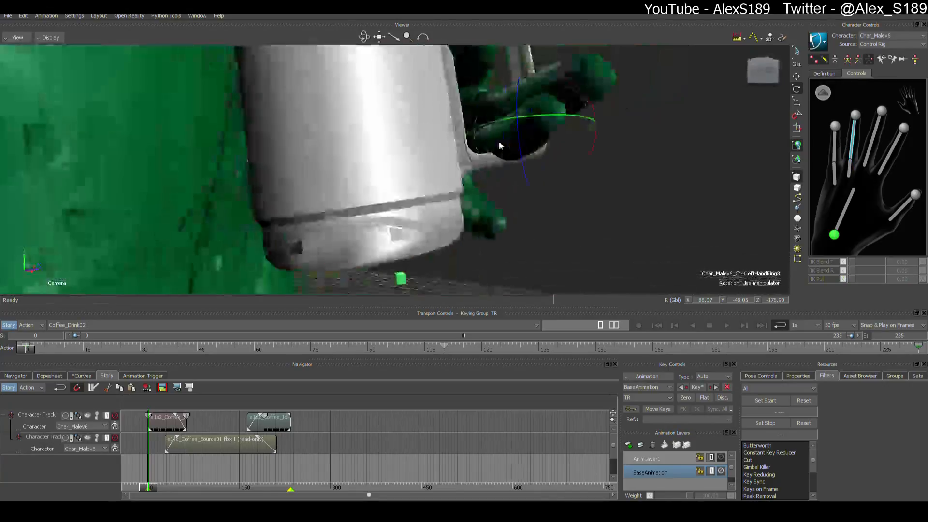
{"action": "mouse_move", "coordinate": [564, 116]}
{"action": "left_mouse_down"}
{"action": "mouse_move", "coordinate": [524, 116]}
{"action": "mouse_move", "coordinate": [555, 114]}
{"action": "left_mouse_up"}
{"action": "left_click", "coordinate": [854, 115]}
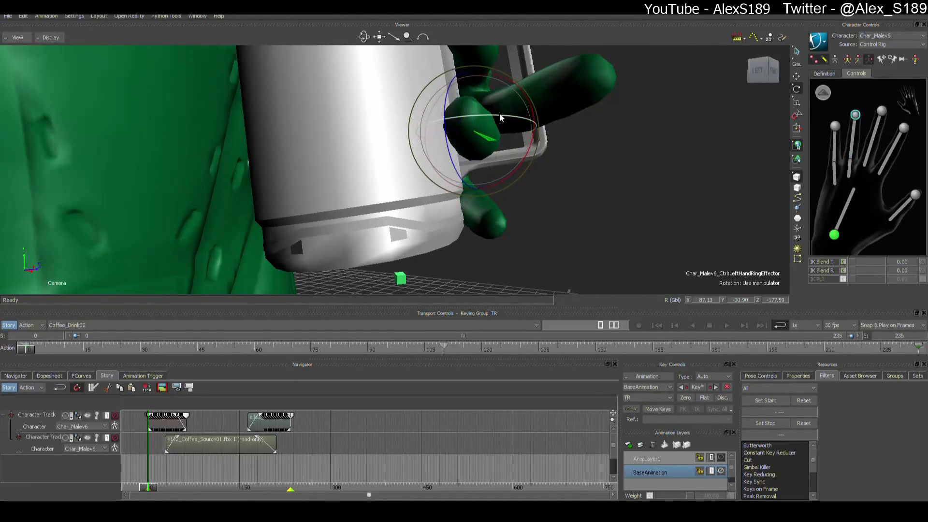
{"action": "left_click_drag", "start_coordinate": [692, 98], "coordinate": [343, 166], "text": "shift"}
Step: Rotate the left middle and index fingers inward so they wrap against the mug inside its handle
{"action": "left_click", "coordinate": [869, 156]}
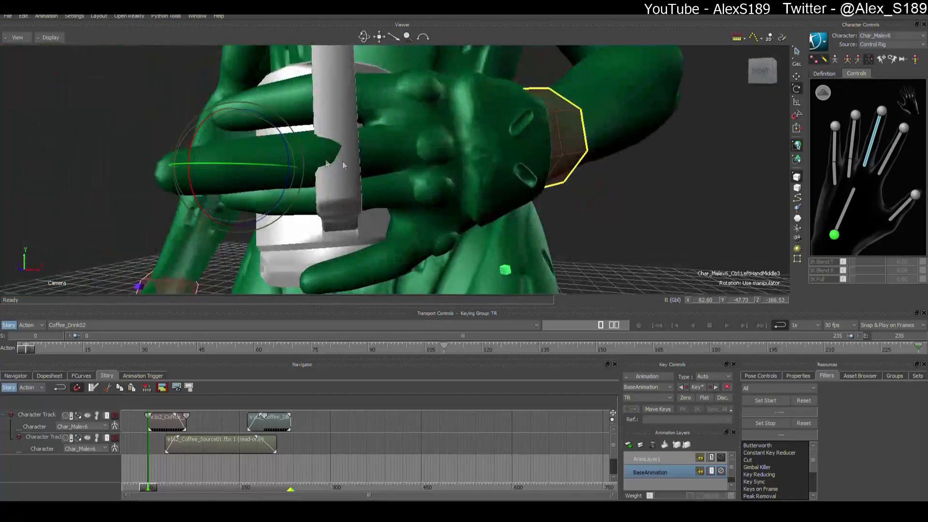
{"action": "left_click_drag", "start_coordinate": [286, 130], "coordinate": [410, 172]}
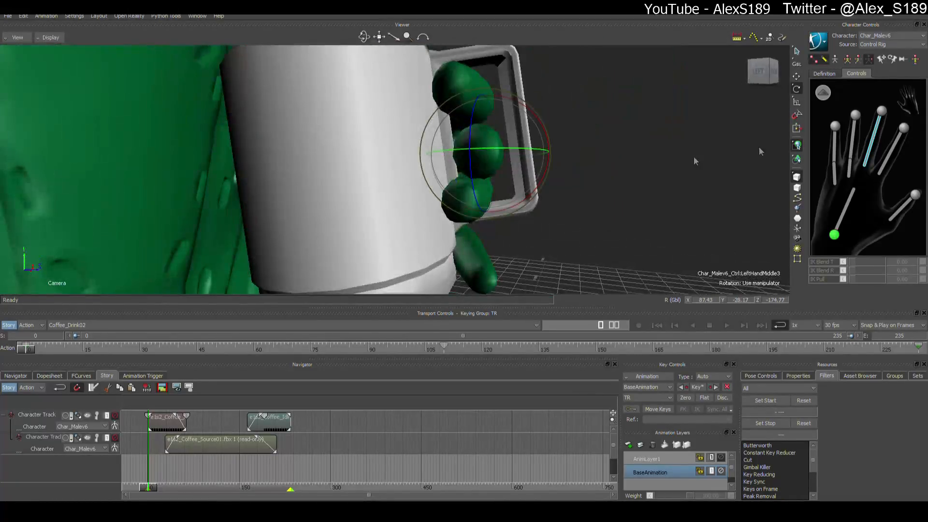
{"action": "left_click", "coordinate": [892, 153]}
{"action": "left_click_drag", "start_coordinate": [660, 157], "coordinate": [542, 261], "text": "ctrl+shift"}
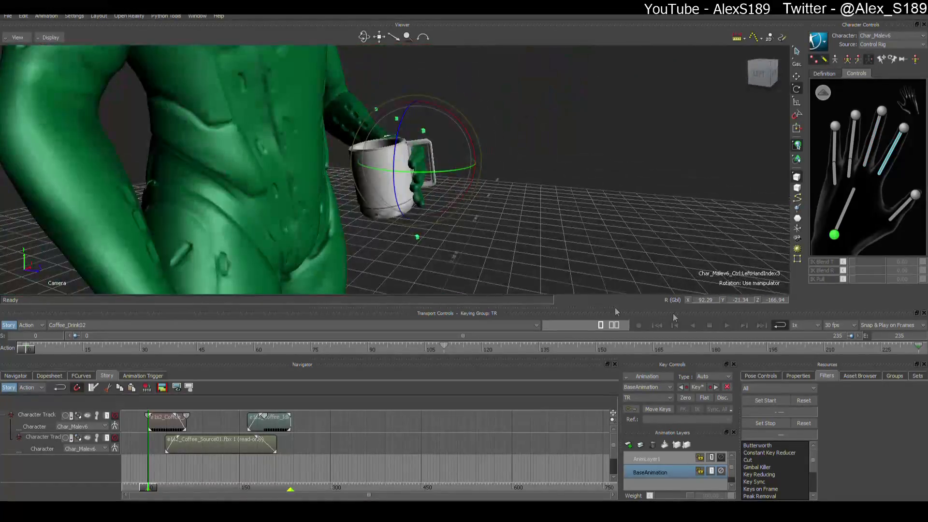
Step: Play back the take and examine the curled fingers on the mug from the side
{"action": "left_click", "coordinate": [727, 324]}
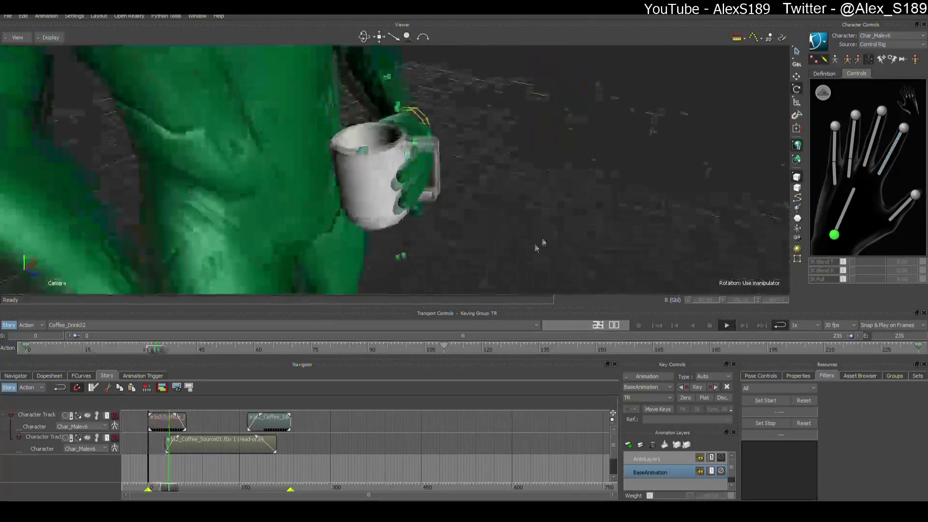
{"action": "left_click_drag", "start_coordinate": [412, 257], "coordinate": [527, 196], "text": "ctrl+shift"}
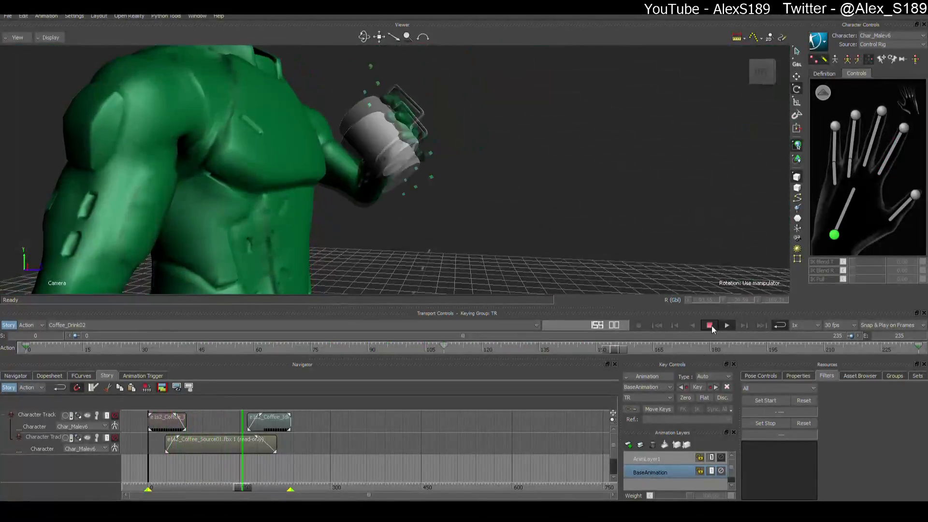
{"action": "left_click", "coordinate": [710, 325]}
Step: At frame 0, rotate the left thumb to adjust its pose against the mug
{"action": "left_click_drag", "start_coordinate": [615, 349], "coordinate": [25, 349]}
{"action": "left_click_drag", "start_coordinate": [473, 225], "coordinate": [751, 133], "text": "ctrl+shift"}
{"action": "left_click", "coordinate": [901, 212]}
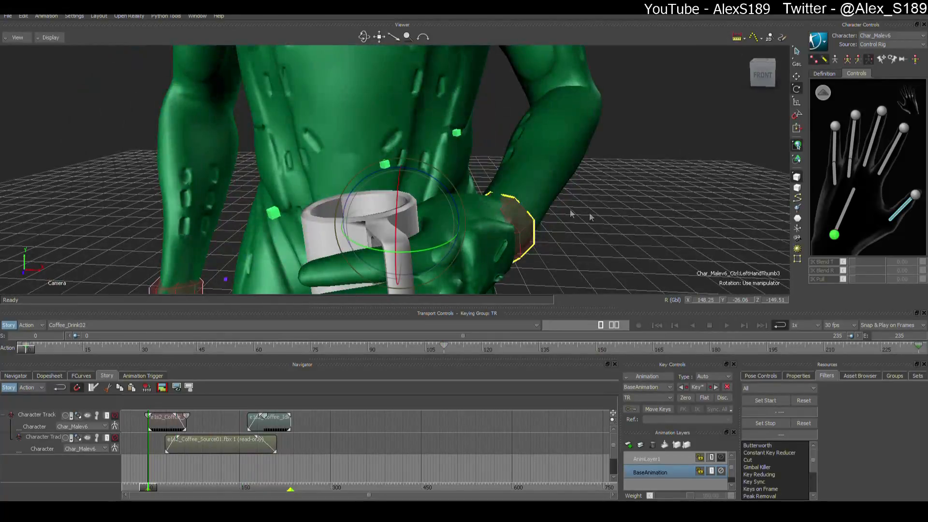
{"action": "key", "text": "f"}
{"action": "left_click_drag", "start_coordinate": [566, 208], "coordinate": [469, 227], "text": "ctrl+shift"}
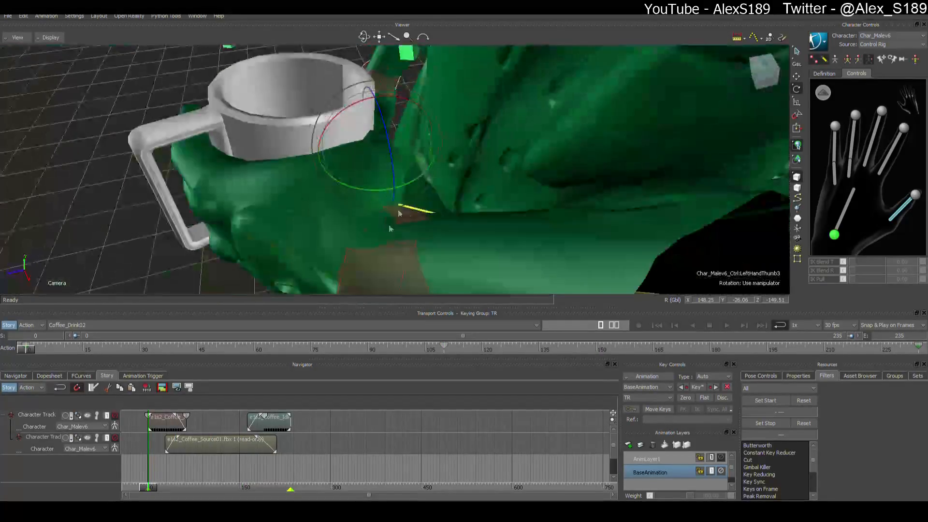
{"action": "left_click_drag", "start_coordinate": [415, 159], "coordinate": [407, 173]}
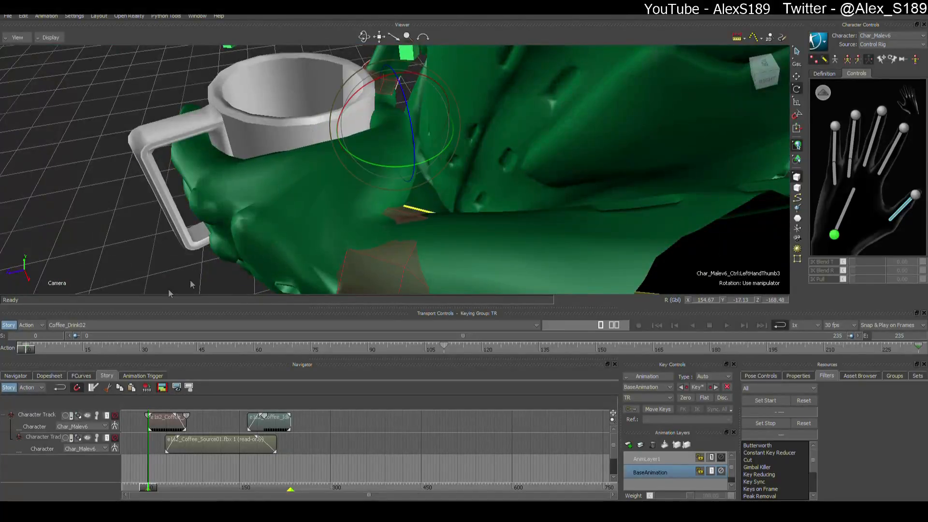
Step: Play back the take again and examine the complete hand grip and drinking motion from several angles
{"action": "left_click", "coordinate": [727, 326]}
{"action": "left_click_drag", "start_coordinate": [547, 225], "coordinate": [561, 185], "text": "ctrl+shift"}
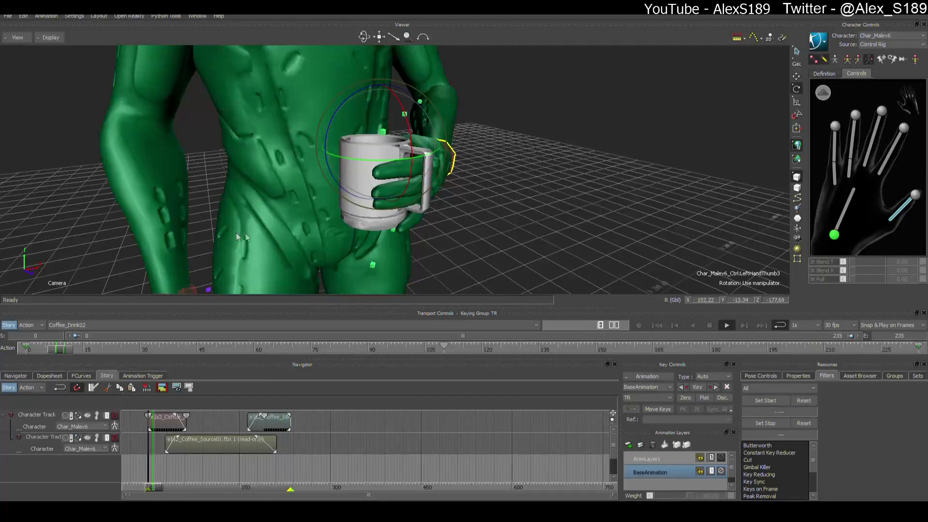
{"action": "left_click_drag", "start_coordinate": [309, 240], "coordinate": [338, 300], "text": "ctrl"}
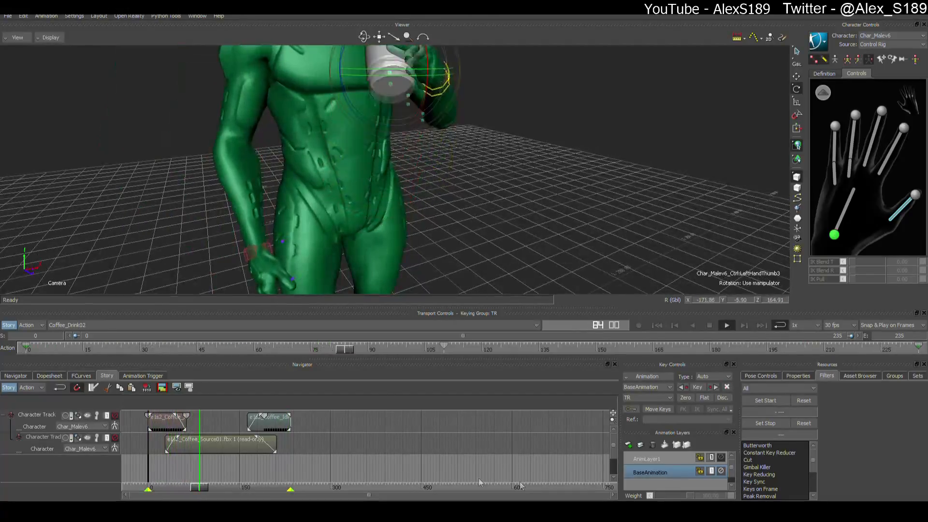
{"action": "left_click_drag", "start_coordinate": [609, 261], "coordinate": [633, 255], "text": "ctrl"}
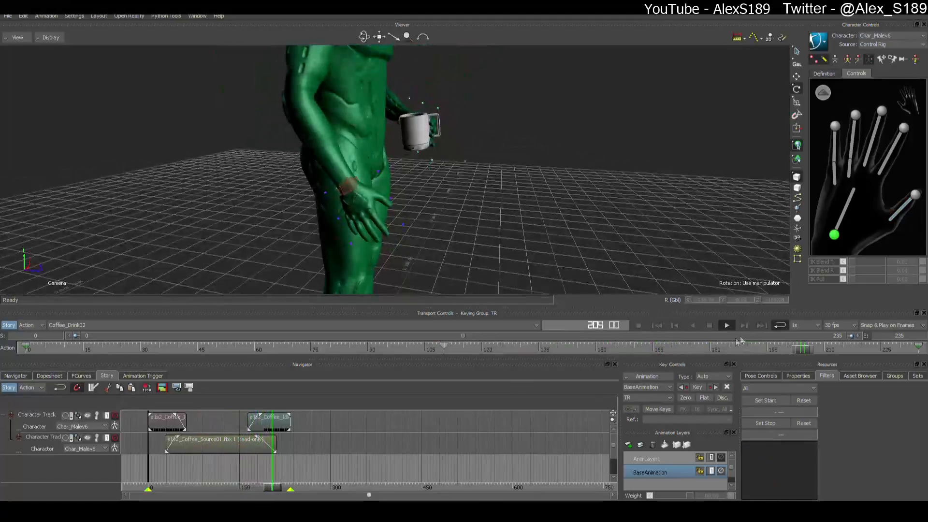
Step: Switch the viewer to models-only display, unmute AnimLayer1 and restart playback of the take
{"action": "left_click_drag", "start_coordinate": [607, 186], "coordinate": [506, 187], "text": "ctrl"}
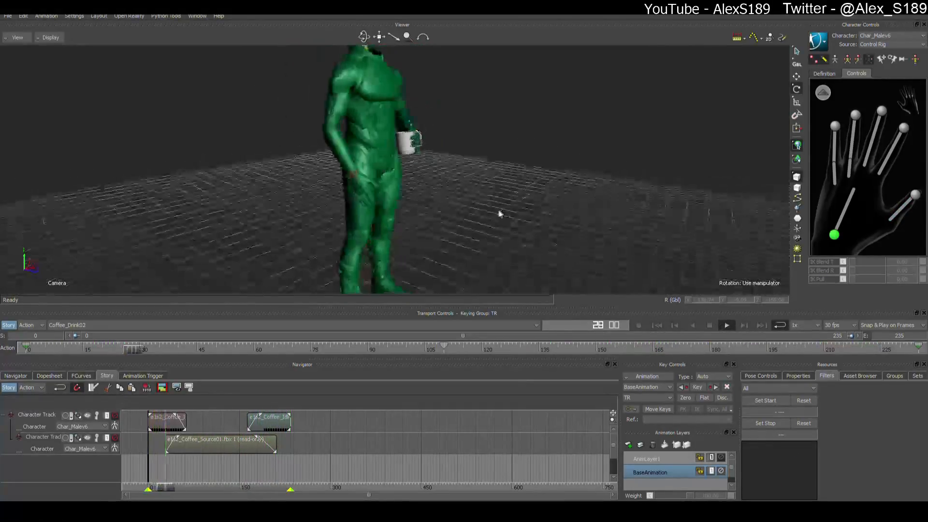
{"action": "key", "text": "ctrl+a"}
{"action": "key", "text": "ctrl+a"}
{"action": "left_click", "coordinate": [709, 325]}
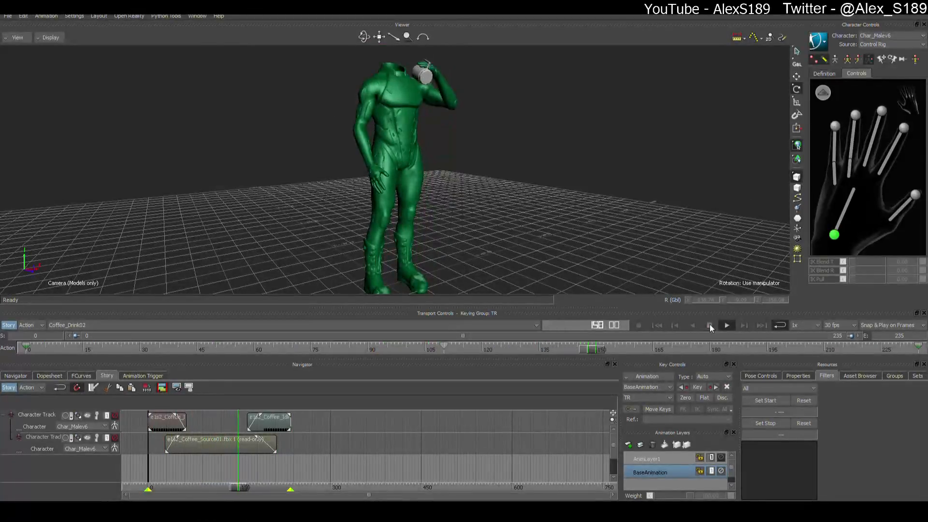
{"action": "left_click", "coordinate": [721, 458]}
{"action": "left_click", "coordinate": [726, 326]}
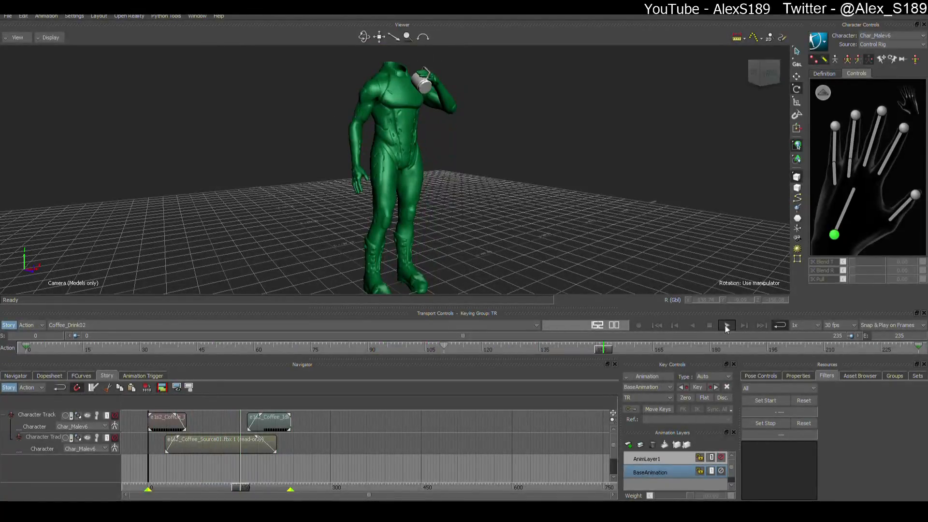
Step: Examine the looping drinking motion and the mug grip during playback from several angles and distances
{"action": "scroll", "coordinate": [536, 197], "scroll_direction": "down", "scroll_amount": 2}
{"action": "left_click_drag", "start_coordinate": [536, 197], "coordinate": [522, 205], "text": "shift"}
{"action": "scroll", "coordinate": [522, 204], "scroll_direction": "up", "scroll_amount": 6}
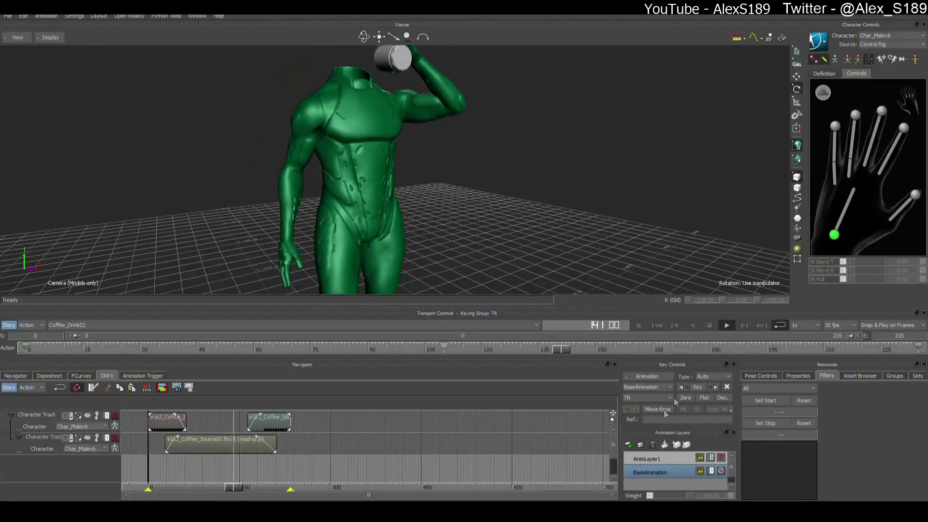
{"action": "scroll", "coordinate": [503, 213], "scroll_direction": "down", "scroll_amount": 4}
{"action": "left_click_drag", "start_coordinate": [503, 214], "coordinate": [517, 209], "text": "ctrl+shift"}
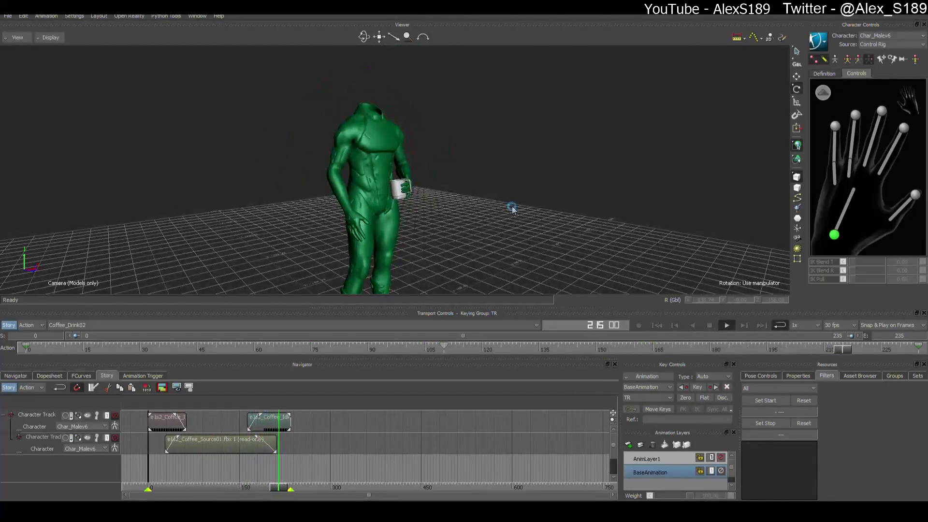
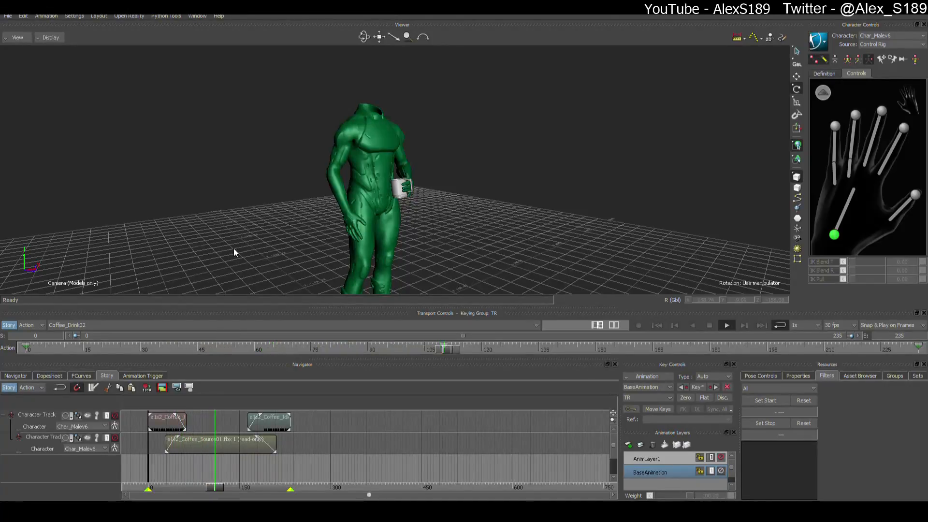
{"action": "left_click_drag", "start_coordinate": [411, 246], "coordinate": [487, 212], "text": "ctrl"}
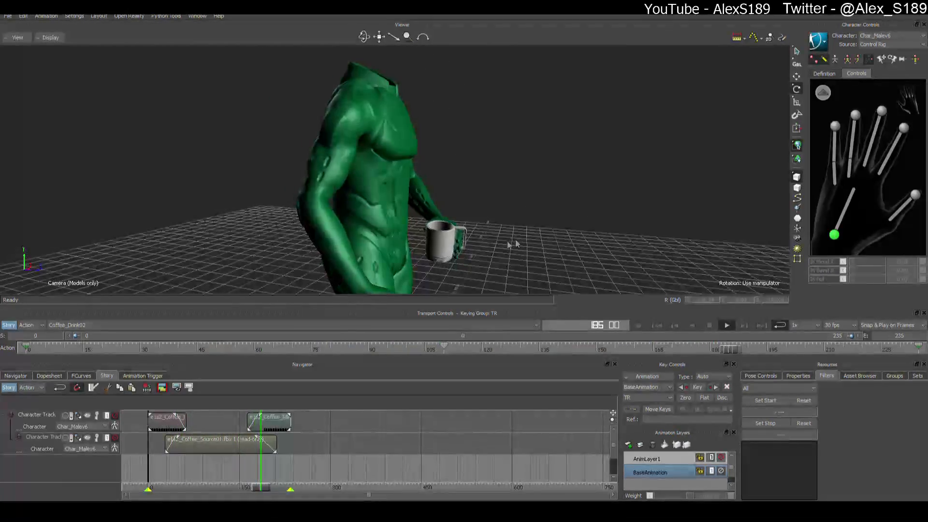
{"action": "scroll", "coordinate": [485, 219], "scroll_direction": "down", "scroll_amount": 3}
{"action": "scroll", "coordinate": [555, 216], "scroll_direction": "up", "scroll_amount": 3}
{"action": "scroll", "coordinate": [525, 229], "scroll_direction": "down", "scroll_amount": 3}
{"action": "scroll", "coordinate": [496, 236], "scroll_direction": "down", "scroll_amount": 4}
{"action": "scroll", "coordinate": [497, 237], "scroll_direction": "up", "scroll_amount": 2}
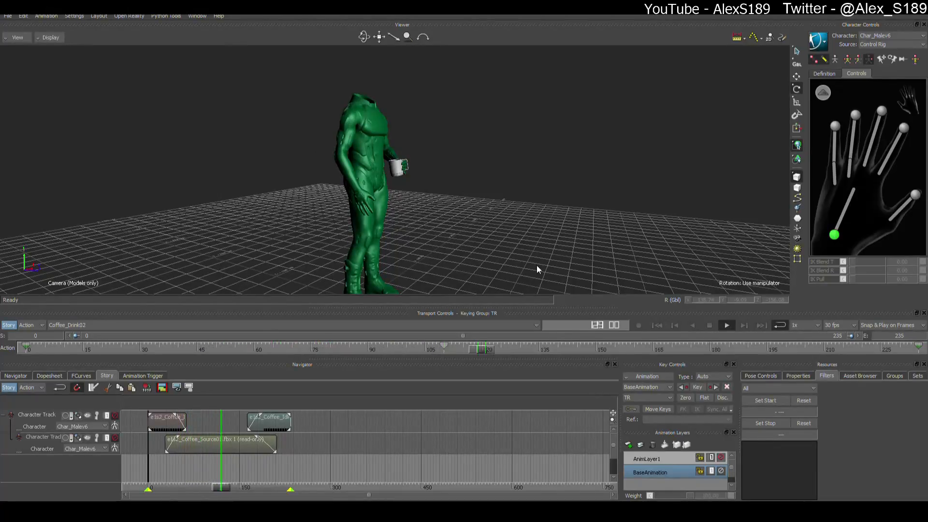
{"action": "scroll", "coordinate": [575, 200], "scroll_direction": "up", "scroll_amount": 3}
{"action": "left_click_drag", "start_coordinate": [540, 205], "coordinate": [495, 210], "text": "ctrl+shift"}
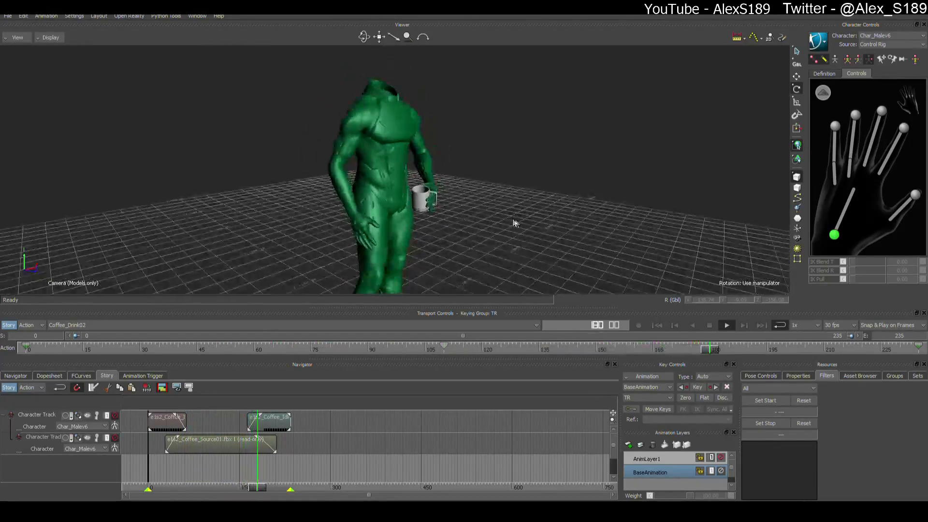
{"action": "scroll", "coordinate": [506, 212], "scroll_direction": "down", "scroll_amount": 2}
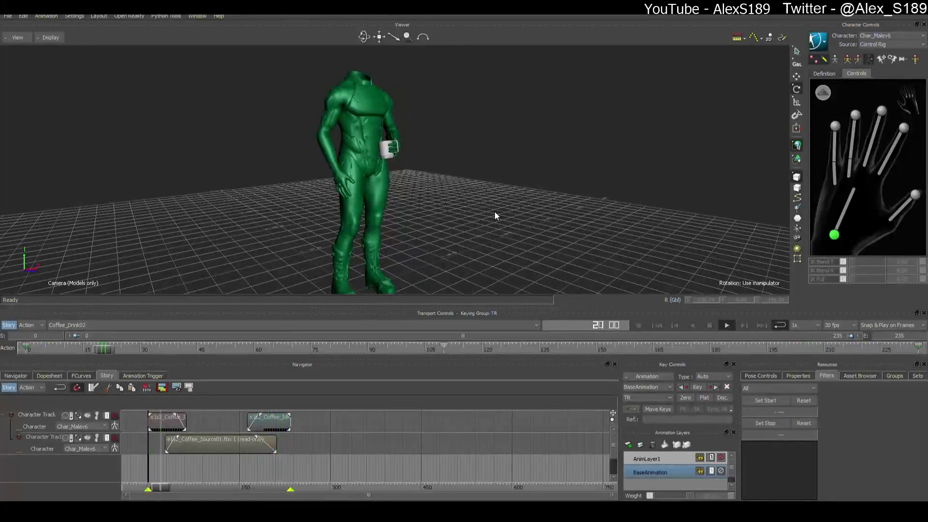
{"action": "scroll", "coordinate": [494, 212], "scroll_direction": "down", "scroll_amount": 2}
{"action": "scroll", "coordinate": [495, 212], "scroll_direction": "up", "scroll_amount": 3}
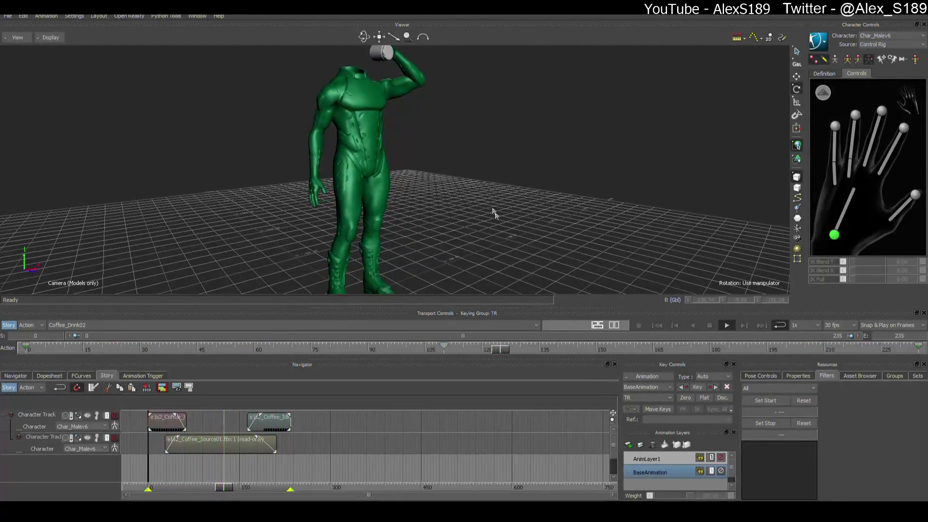
{"action": "mouse_move", "coordinate": [494, 211]}
{"action": "left_mouse_down", "text": "ctrl+shift"}
{"action": "mouse_move", "coordinate": [534, 198]}
{"action": "mouse_move", "coordinate": [532, 228]}
{"action": "mouse_move", "coordinate": [509, 213]}
{"action": "left_mouse_up", "text": "ctrl+shift"}
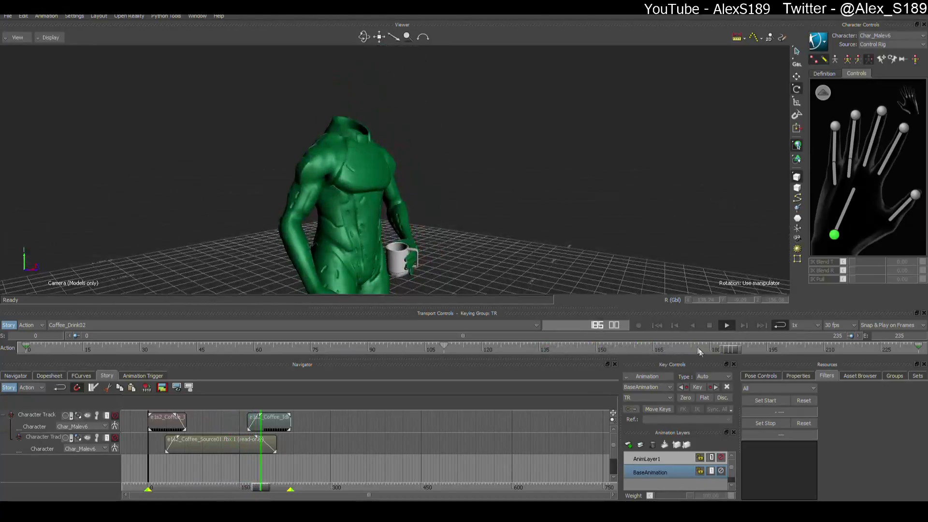
{"action": "left_click", "coordinate": [710, 325]}
Step: On AnimLayer1 at frame 115, move the left wrist effector toward the face so the mug sits closer to the mouth
{"action": "left_click_drag", "start_coordinate": [813, 350], "coordinate": [384, 349]}
{"action": "left_click", "coordinate": [633, 457]}
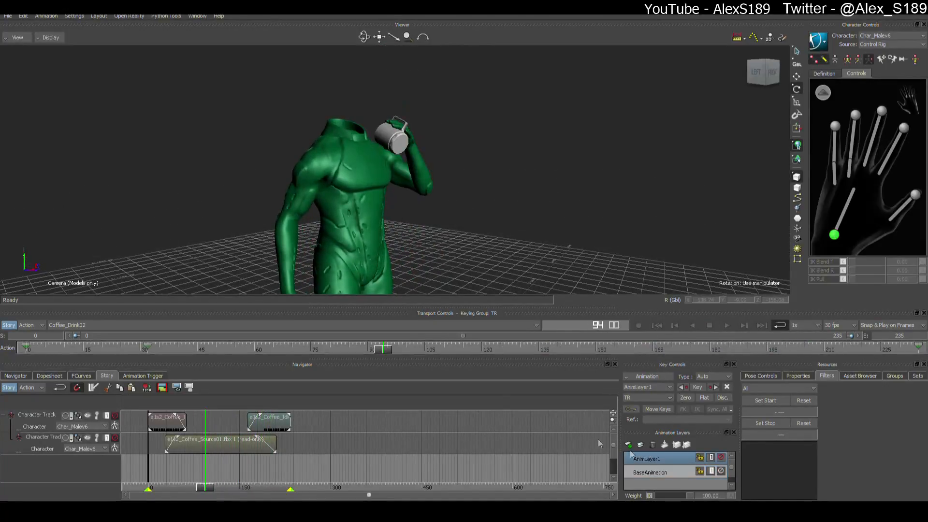
{"action": "left_click", "coordinate": [830, 94]}
{"action": "left_click", "coordinate": [901, 170]}
{"action": "left_click_drag", "start_coordinate": [391, 343], "coordinate": [455, 349]}
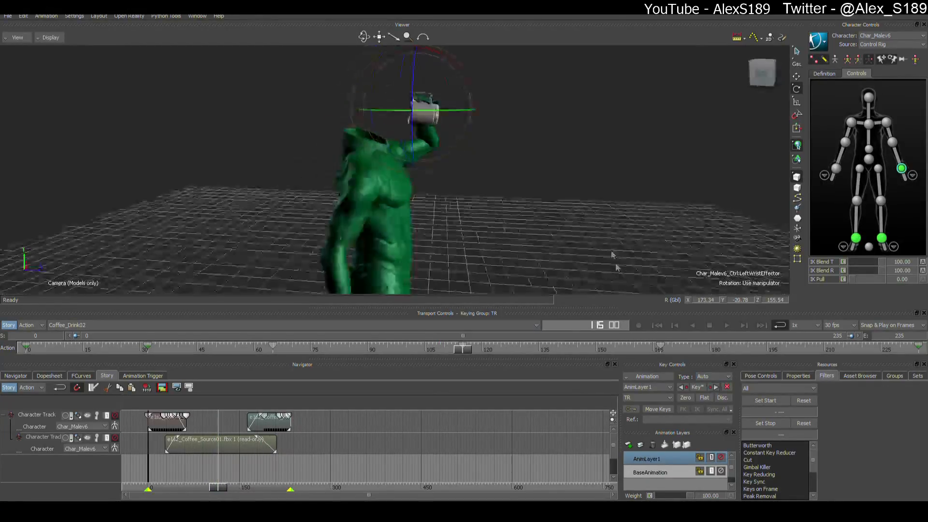
{"action": "left_click_drag", "start_coordinate": [432, 92], "coordinate": [419, 90]}
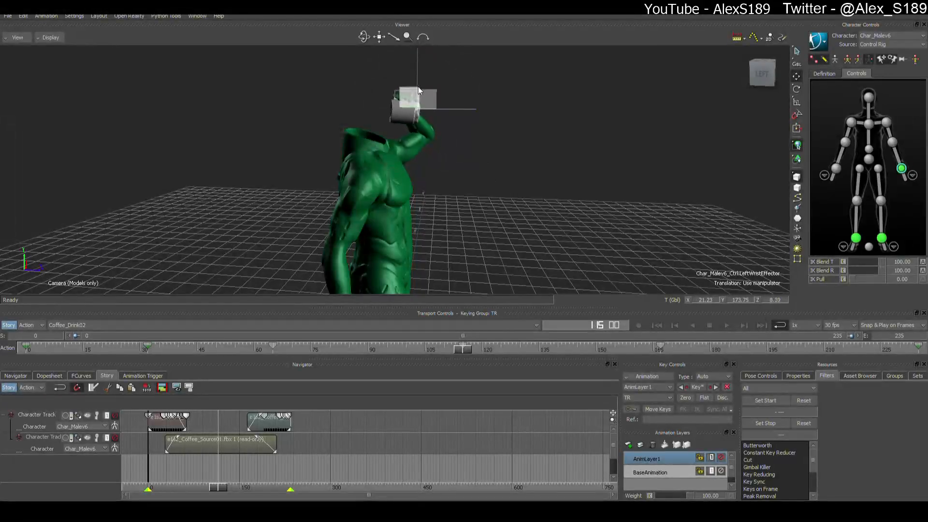
Step: Play back the take and examine the adjusted left arm as the mug is raised and lowered
{"action": "left_click_drag", "start_coordinate": [506, 157], "coordinate": [503, 183], "text": "ctrl+shift"}
{"action": "left_click", "coordinate": [726, 324]}
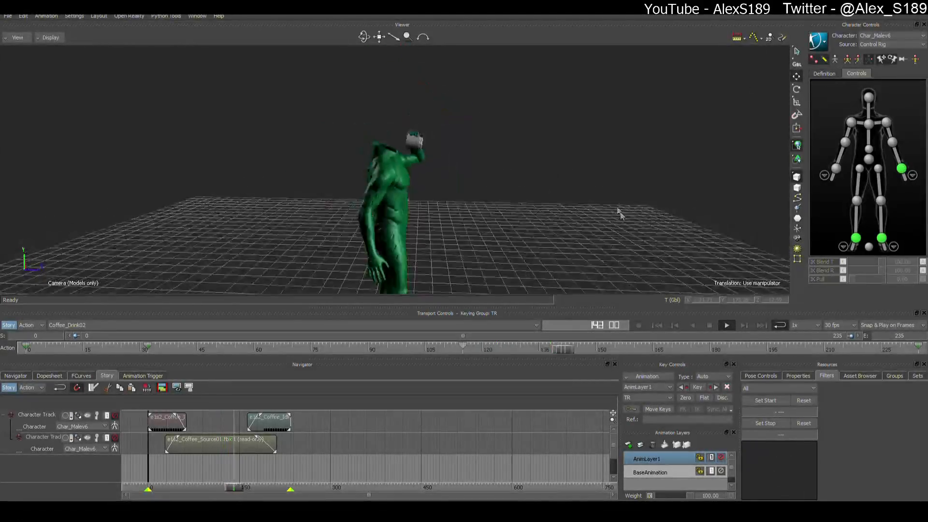
{"action": "left_click_drag", "start_coordinate": [597, 205], "coordinate": [584, 180], "text": "ctrl+shift"}
{"action": "scroll", "coordinate": [598, 219], "scroll_direction": "down", "scroll_amount": 4}
{"action": "scroll", "coordinate": [587, 194], "scroll_direction": "up", "scroll_amount": 5}
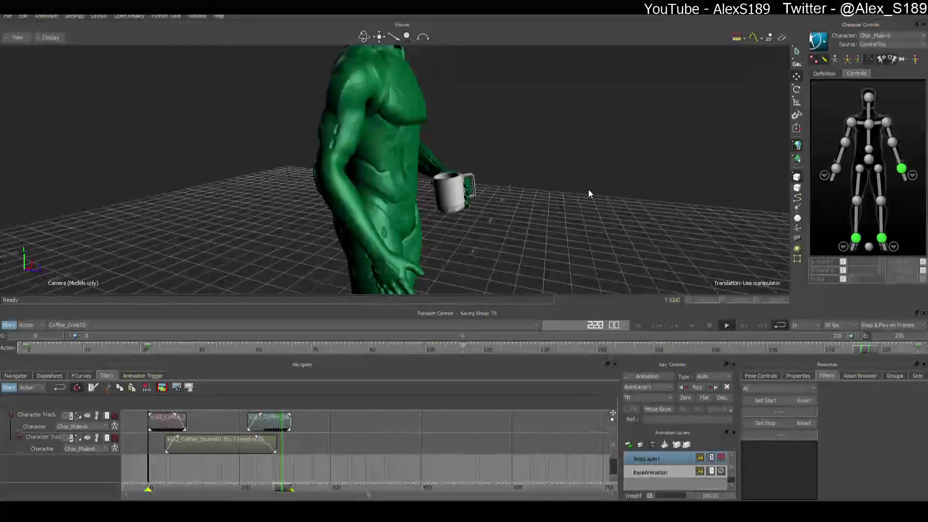
{"action": "scroll", "coordinate": [587, 189], "scroll_direction": "up", "scroll_amount": 4}
{"action": "scroll", "coordinate": [584, 180], "scroll_direction": "down", "scroll_amount": 6}
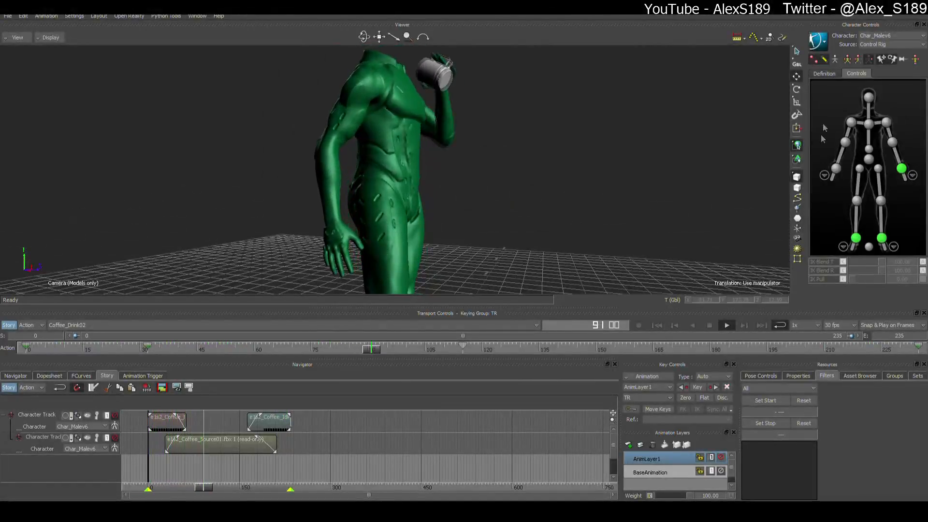
{"action": "left_click", "coordinate": [709, 326]}
Step: Create a new take from Coffee_Drink02, copying the current take's data into it
{"action": "left_click_drag", "start_coordinate": [560, 209], "coordinate": [544, 208], "text": "ctrl+shift"}
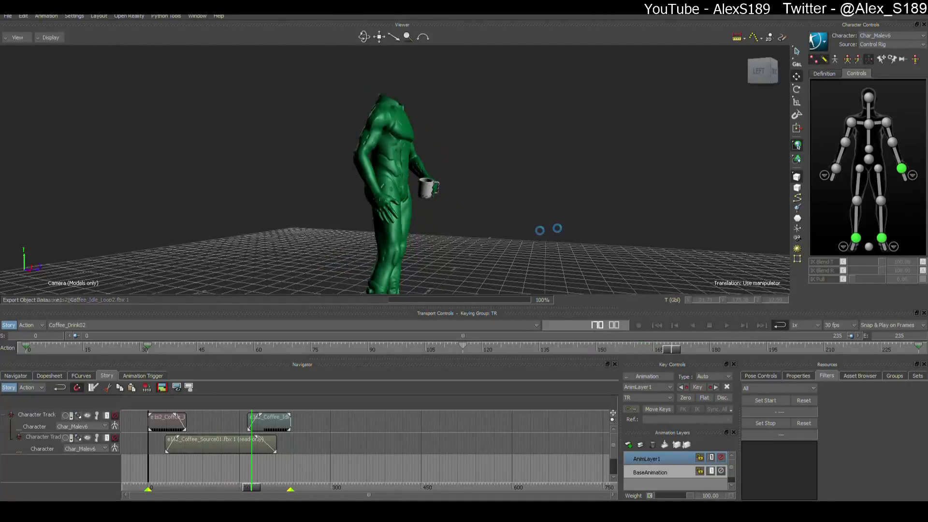
{"action": "left_click_drag", "start_coordinate": [526, 221], "coordinate": [472, 240], "text": "ctrl+shift"}
{"action": "left_click", "coordinate": [50, 324]}
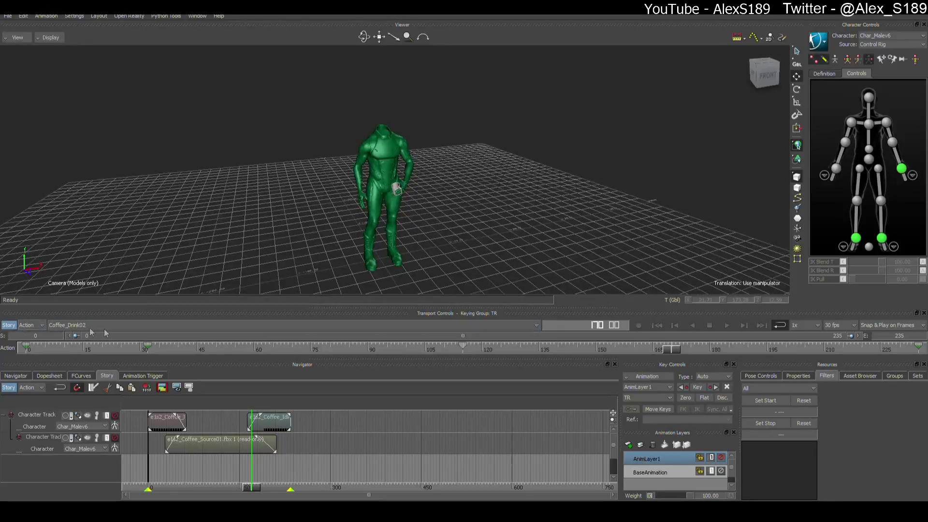
{"action": "left_click", "coordinate": [90, 356]}
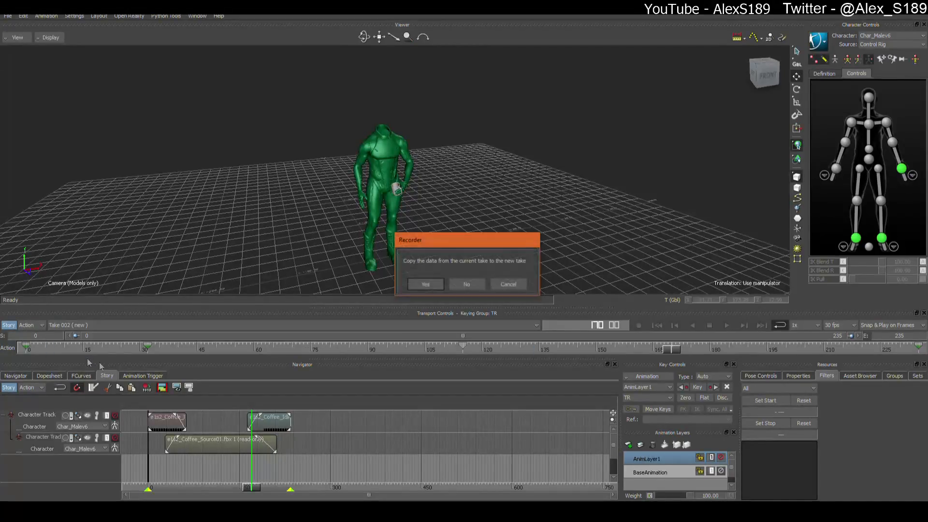
{"action": "left_click", "coordinate": [421, 285]}
Step: Rename the newly created take as Coffee_Drink03
{"action": "left_click", "coordinate": [16, 375]}
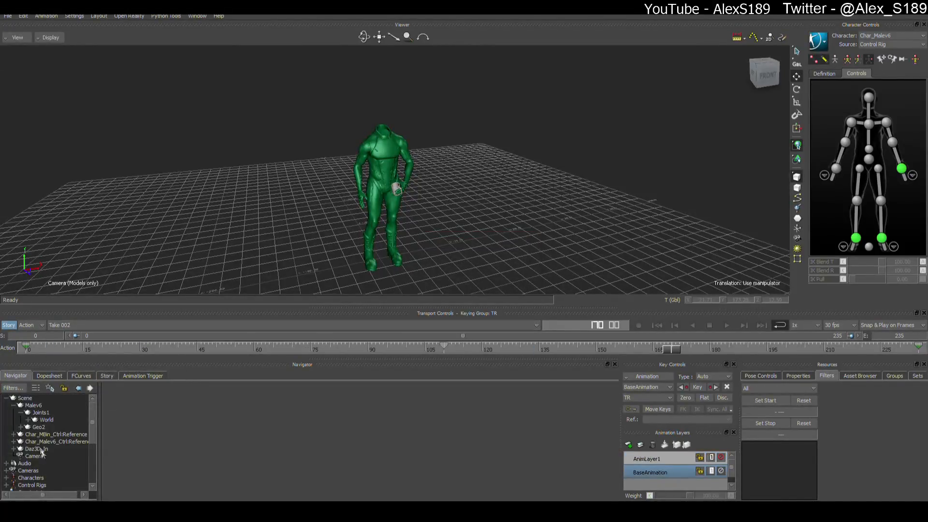
{"action": "scroll", "coordinate": [22, 446], "scroll_direction": "down", "scroll_amount": 4}
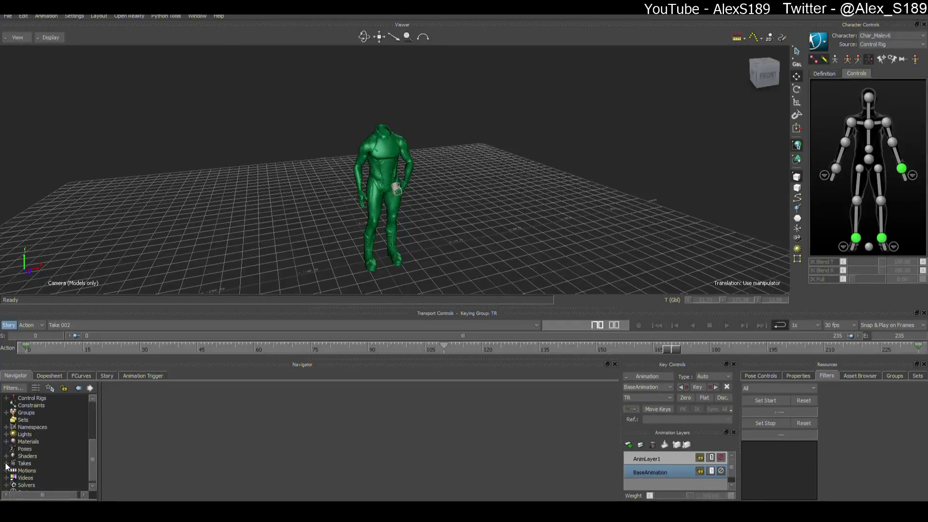
{"action": "left_click", "coordinate": [6, 463]}
{"action": "right_click", "coordinate": [30, 466]}
{"action": "left_click", "coordinate": [59, 433]}
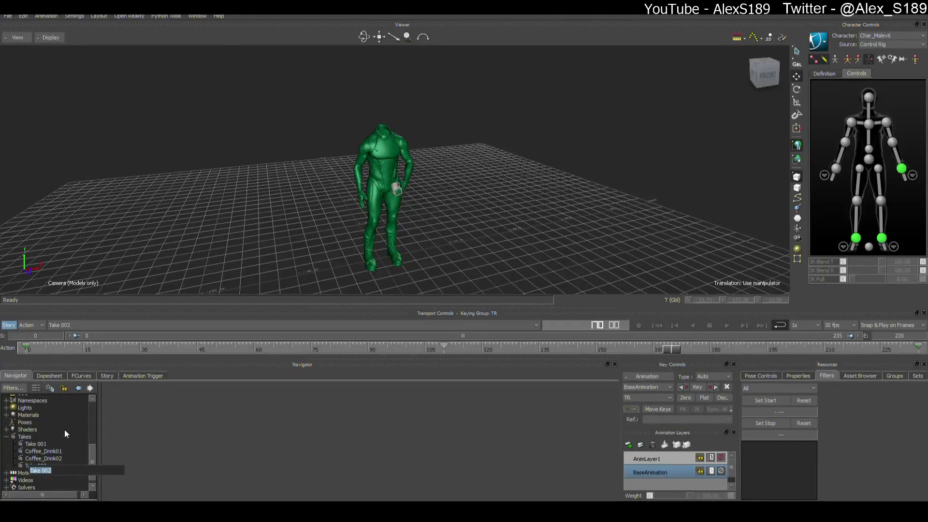
{"action": "type", "text": "Coffee_Drink03"}
{"action": "key", "text": "Return"}
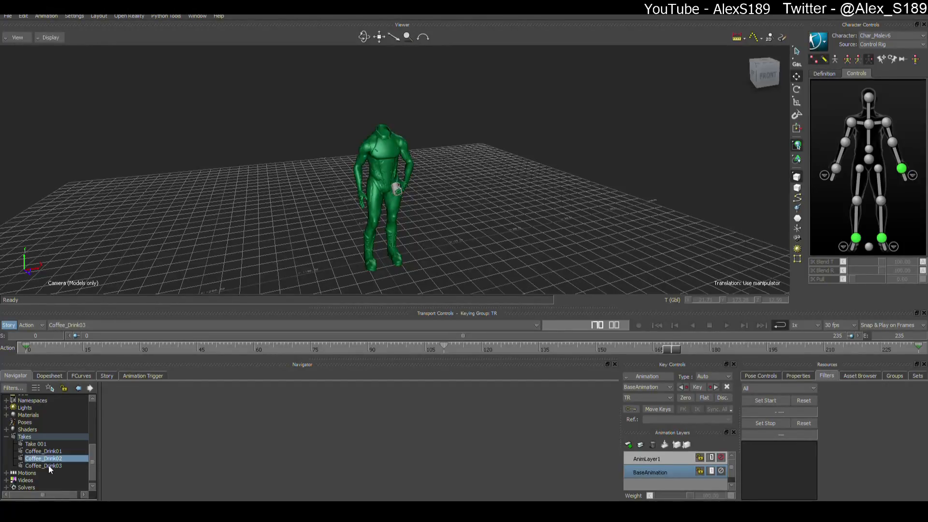
Step: Re-enable both story character tracks and shift the Coffee_Source01 clip to start at frame 313
{"action": "left_click", "coordinate": [107, 375]}
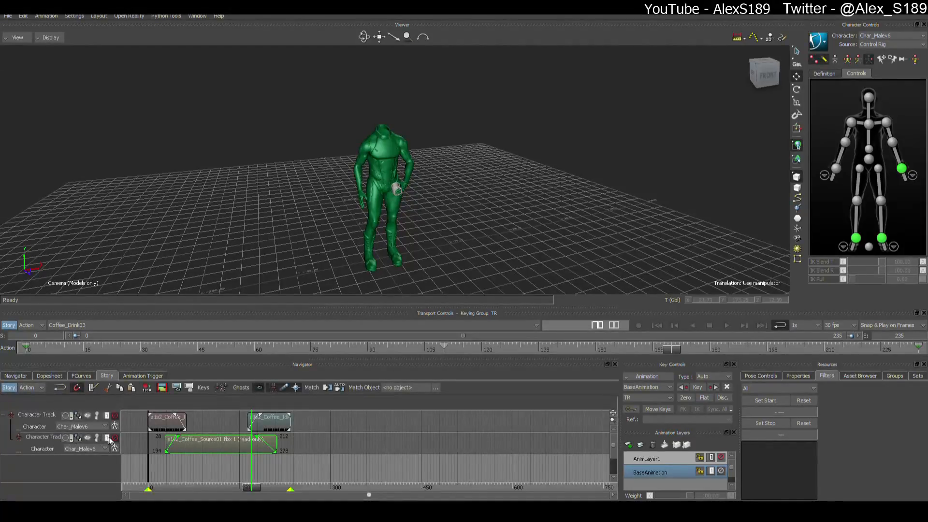
{"action": "left_click", "coordinate": [115, 437]}
{"action": "left_click", "coordinate": [115, 416]}
{"action": "left_click_drag", "start_coordinate": [252, 488], "coordinate": [390, 441]}
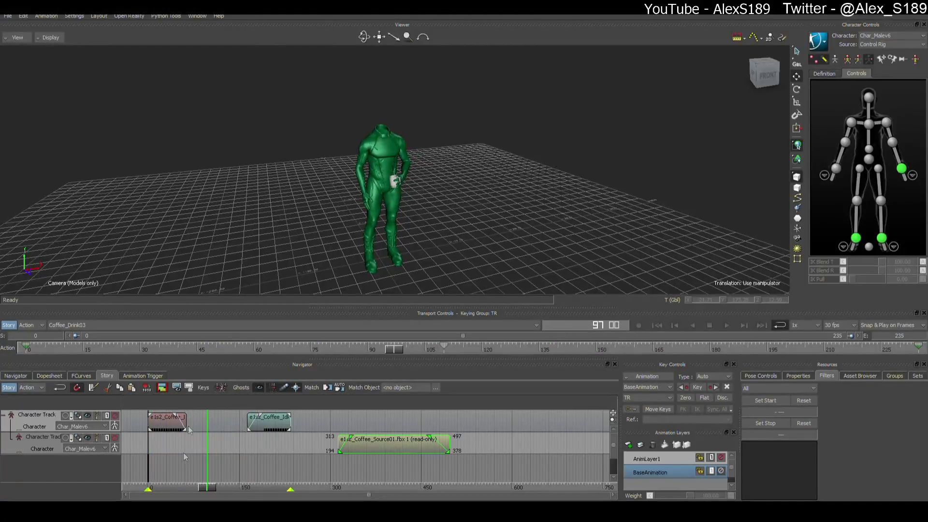
Step: Extend the end of the Coffee_Source01 clip past frame 900 to include more of the source motion
{"action": "left_click_drag", "start_coordinate": [206, 489], "coordinate": [305, 488]}
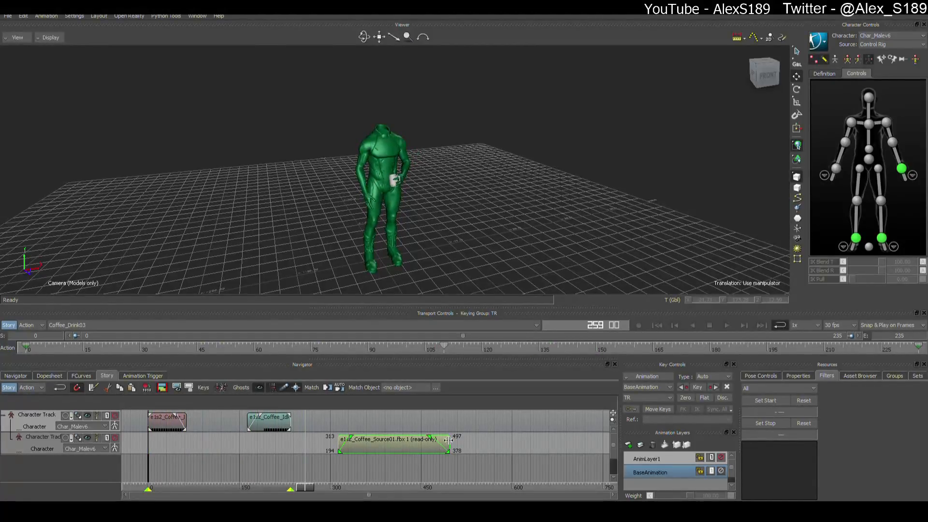
{"action": "left_click_drag", "start_coordinate": [449, 440], "coordinate": [581, 440]}
{"action": "left_click_drag", "start_coordinate": [311, 487], "coordinate": [522, 488]}
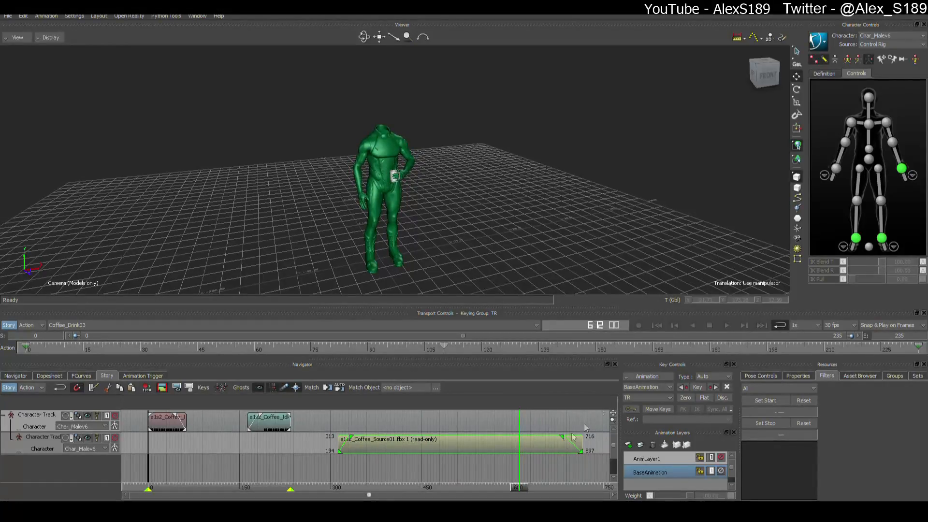
{"action": "left_click_drag", "start_coordinate": [614, 419], "coordinate": [623, 428]}
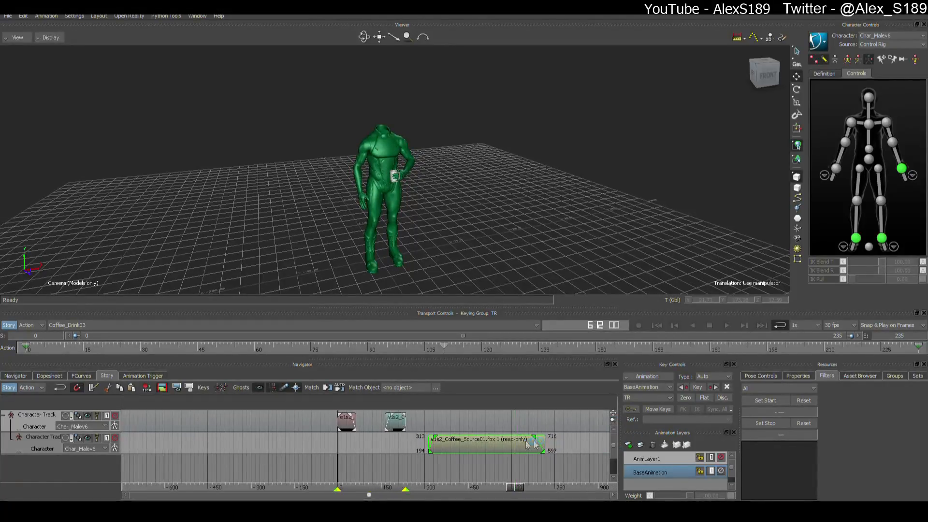
{"action": "left_click_drag", "start_coordinate": [543, 440], "coordinate": [608, 440]}
Step: Split the extended Coffee_Source01 clip at frames 627 and 711 to isolate another drinking motion
{"action": "mouse_move", "coordinate": [517, 488]}
{"action": "left_mouse_down"}
{"action": "mouse_move", "coordinate": [605, 485]}
{"action": "mouse_move", "coordinate": [502, 474]}
{"action": "mouse_move", "coordinate": [523, 457]}
{"action": "mouse_move", "coordinate": [521, 485]}
{"action": "mouse_move", "coordinate": [520, 473]}
{"action": "left_mouse_up"}
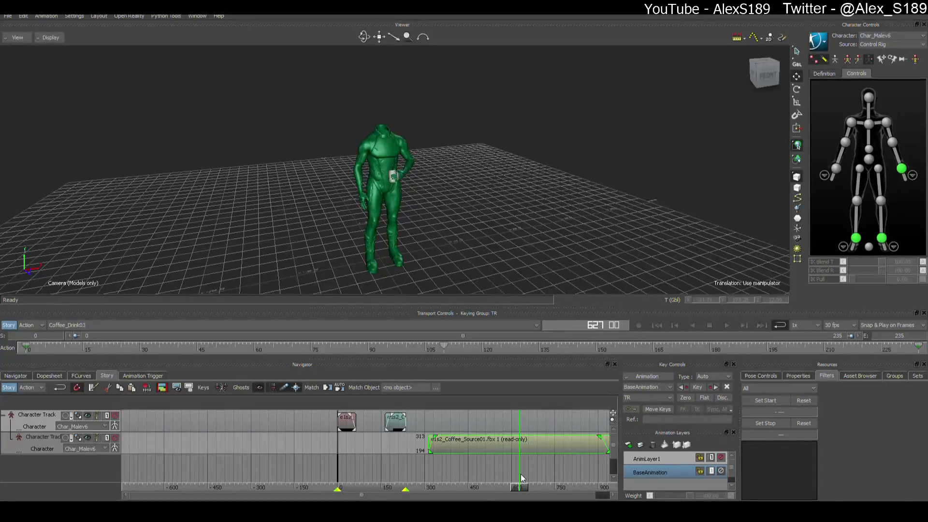
{"action": "left_click", "coordinate": [91, 388]}
{"action": "left_click_drag", "start_coordinate": [519, 489], "coordinate": [546, 483]}
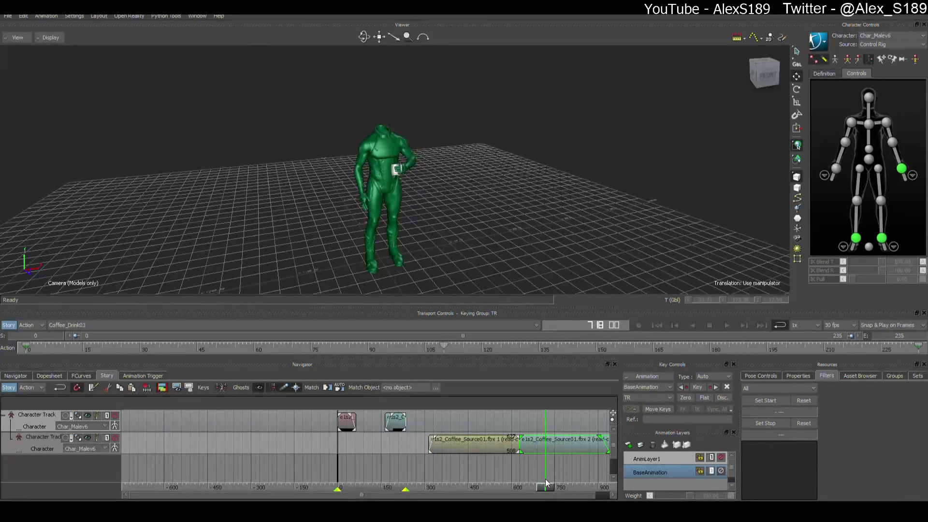
{"action": "left_click", "coordinate": [93, 389]}
{"action": "left_click", "coordinate": [601, 474]}
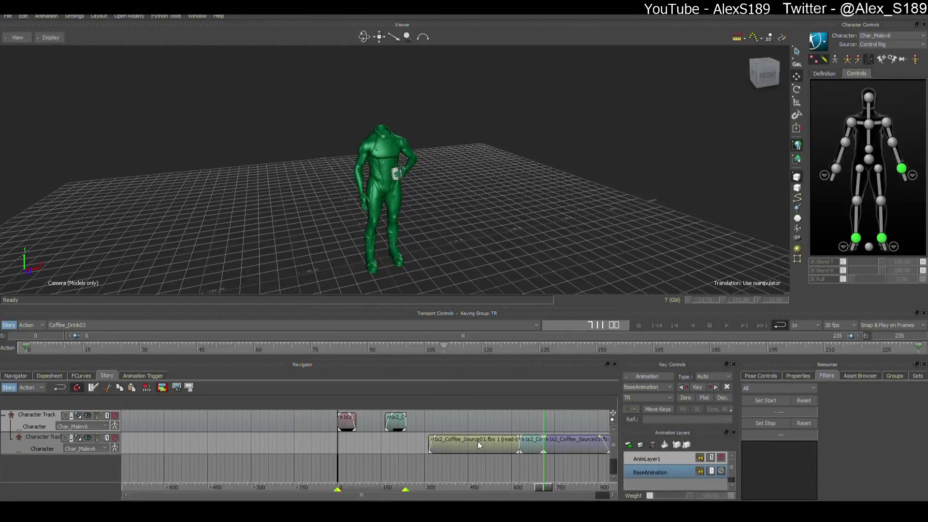
Step: Delete the first and last Coffee_Source01 segments and move the remaining one to start at frame 46 between the idle clips
{"action": "left_click", "coordinate": [478, 441]}
{"action": "key", "text": "Delete"}
{"action": "left_click", "coordinate": [571, 448]}
{"action": "key", "text": "Delete"}
{"action": "left_click_drag", "start_coordinate": [529, 443], "coordinate": [381, 438]}
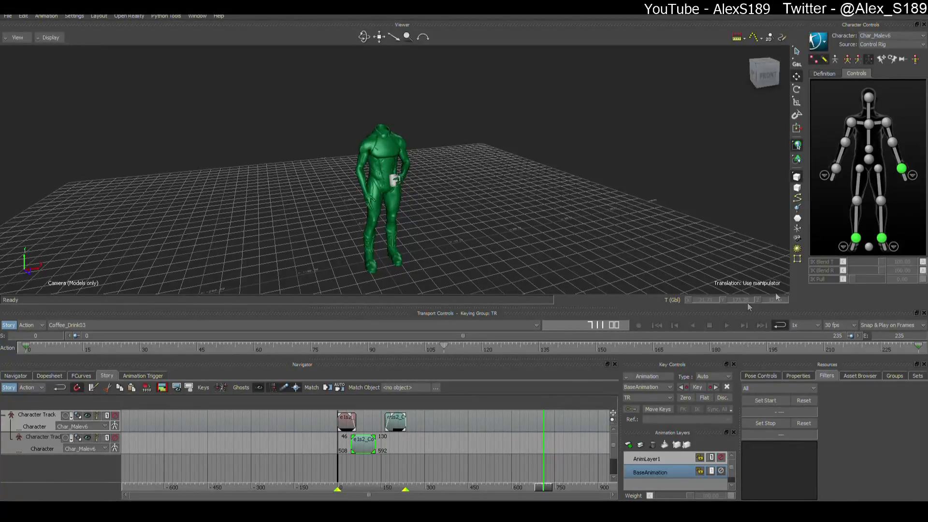
{"action": "left_click_drag", "start_coordinate": [612, 420], "coordinate": [753, 413]}
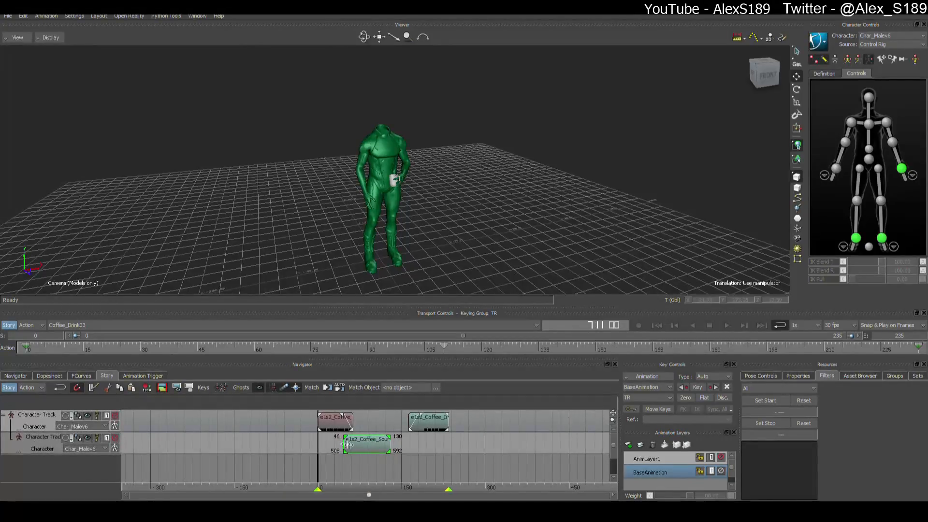
Step: Move the Coffee_Source01 clip to start at frame 36 and the second idle clip to start at frame 101
{"action": "left_click_drag", "start_coordinate": [613, 422], "coordinate": [731, 413]}
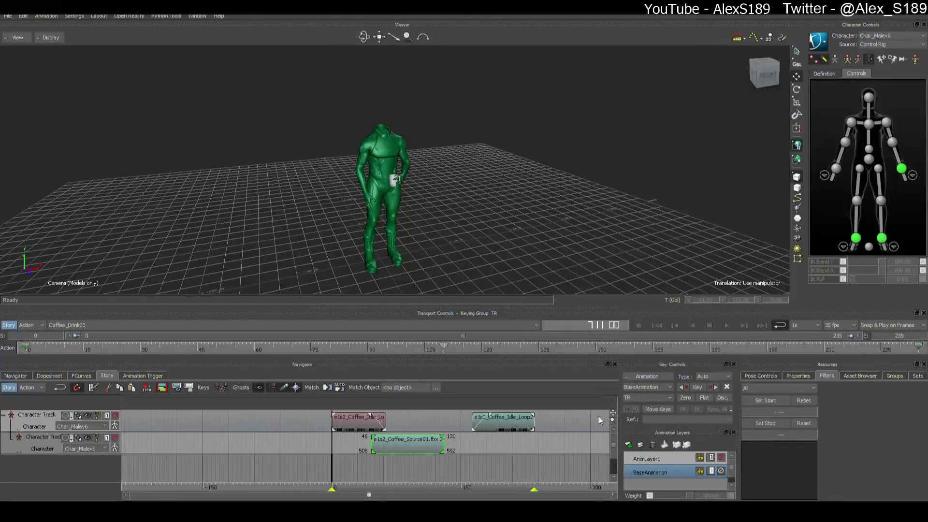
{"action": "left_click_drag", "start_coordinate": [613, 421], "coordinate": [610, 411]}
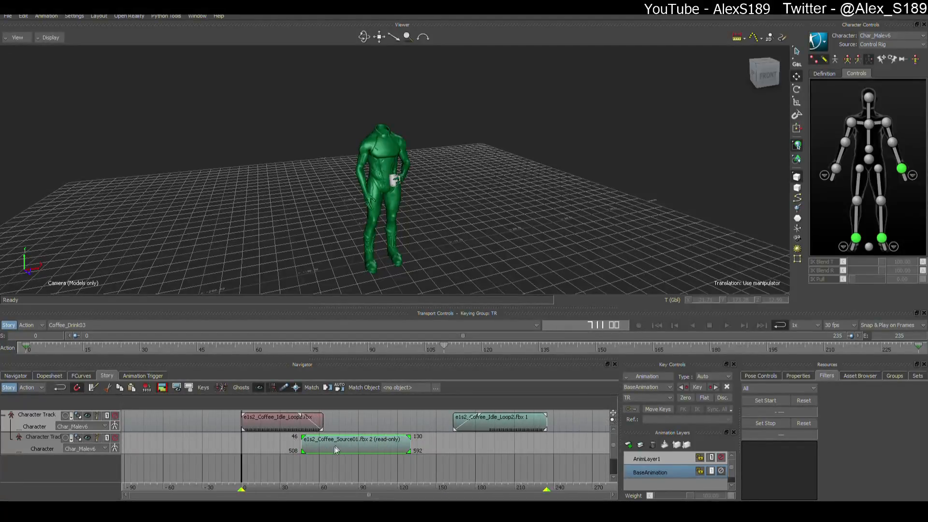
{"action": "left_click_drag", "start_coordinate": [340, 443], "coordinate": [318, 439]}
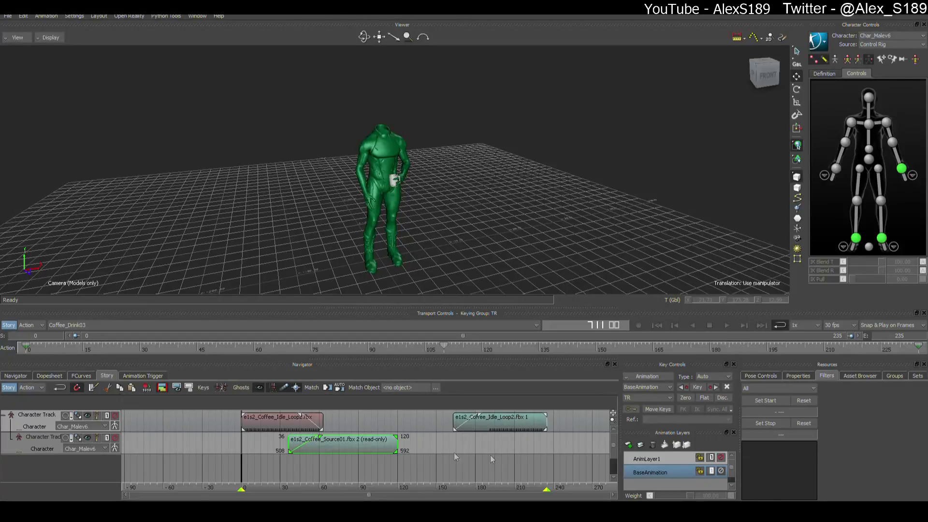
{"action": "left_click_drag", "start_coordinate": [501, 425], "coordinate": [434, 421]}
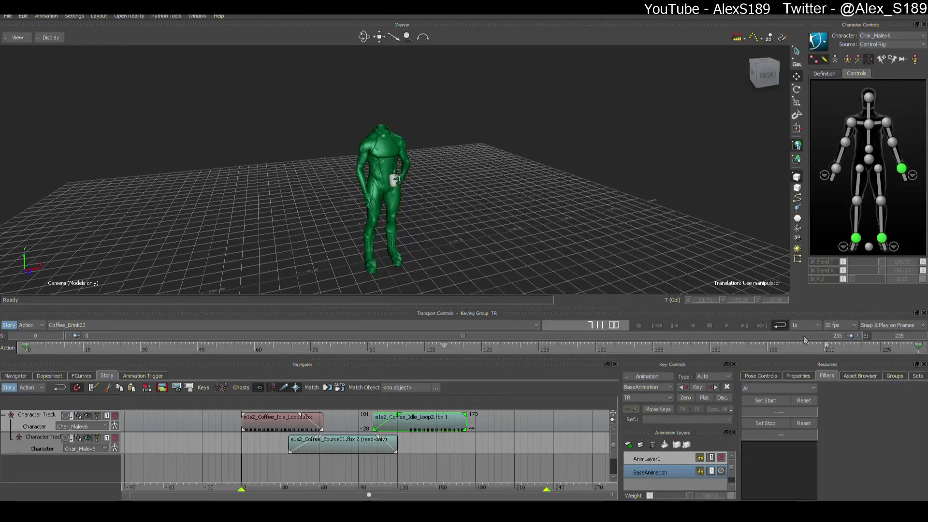
Step: Fit the playback range to the start and end of all selected clips and play back the drinking motion
{"action": "right_click", "coordinate": [425, 416]}
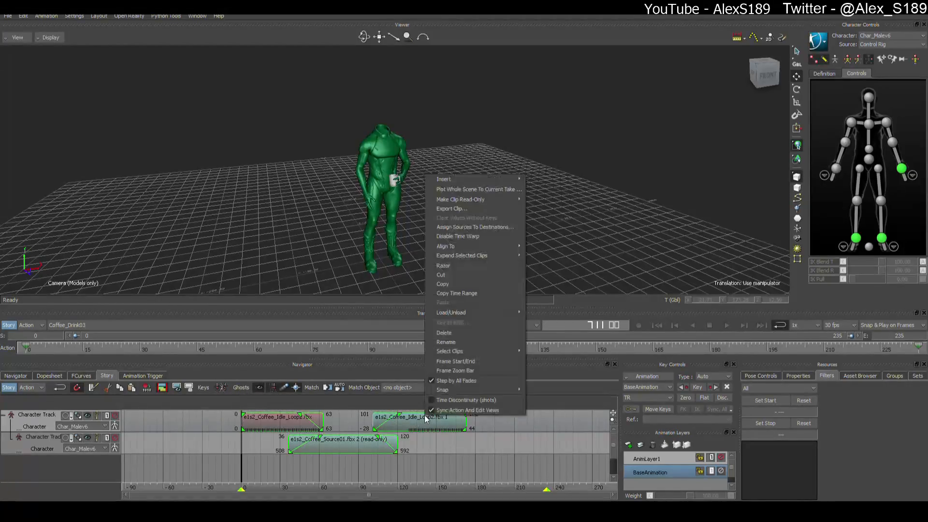
{"action": "left_click", "coordinate": [473, 367]}
{"action": "left_click", "coordinate": [724, 328]}
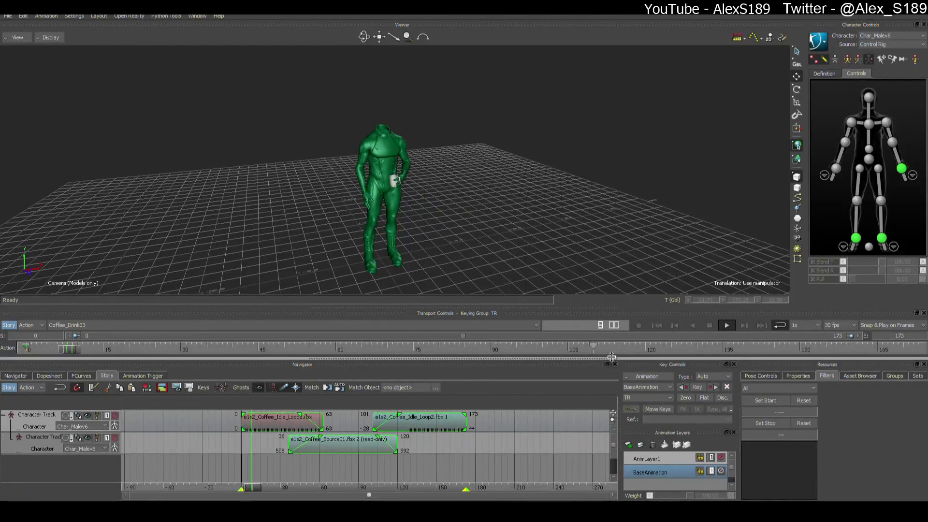
{"action": "scroll", "coordinate": [524, 221], "scroll_direction": "up", "scroll_amount": 5}
{"action": "mouse_move", "coordinate": [525, 221]}
{"action": "left_mouse_down", "text": "ctrl+shift"}
{"action": "mouse_move", "coordinate": [521, 201]}
{"action": "mouse_move", "coordinate": [518, 225]}
{"action": "mouse_move", "coordinate": [524, 203]}
{"action": "mouse_move", "coordinate": [532, 213]}
{"action": "left_mouse_up", "text": "ctrl+shift"}
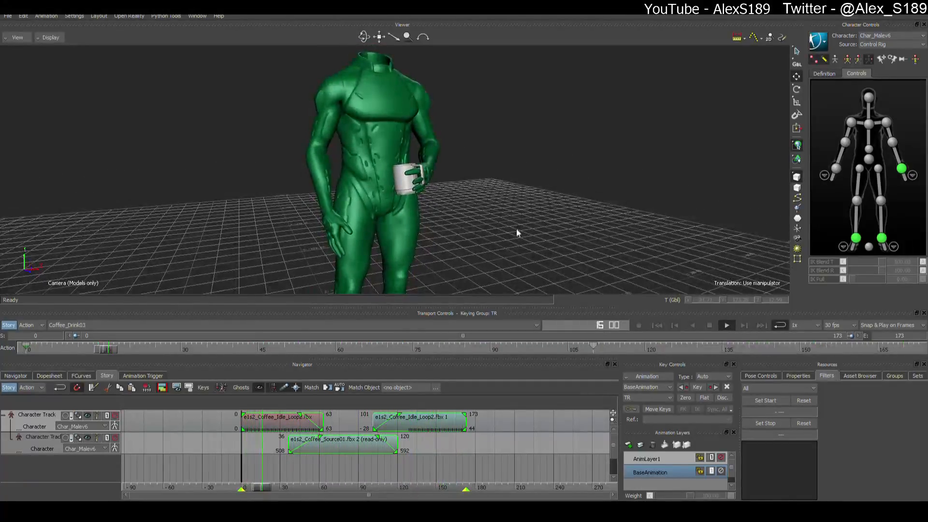
{"action": "left_click", "coordinate": [712, 326]}
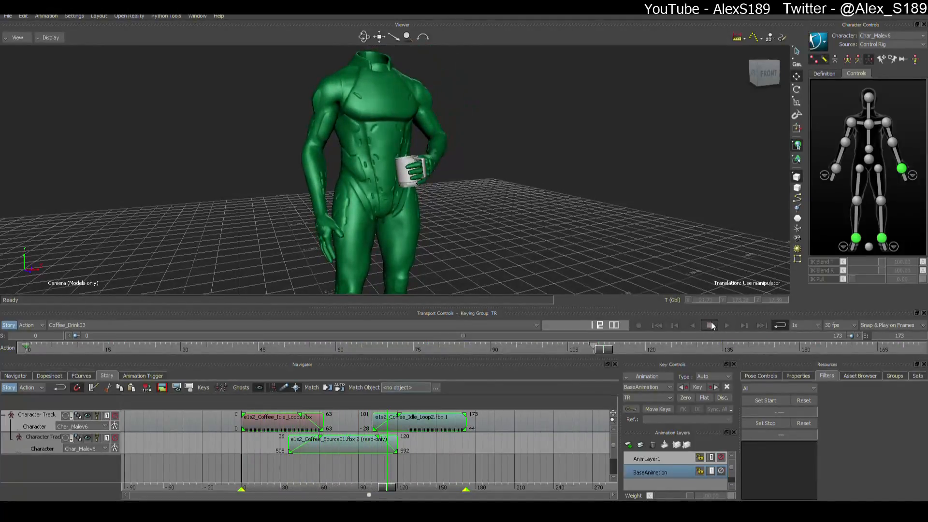
{"action": "left_click", "coordinate": [726, 326]}
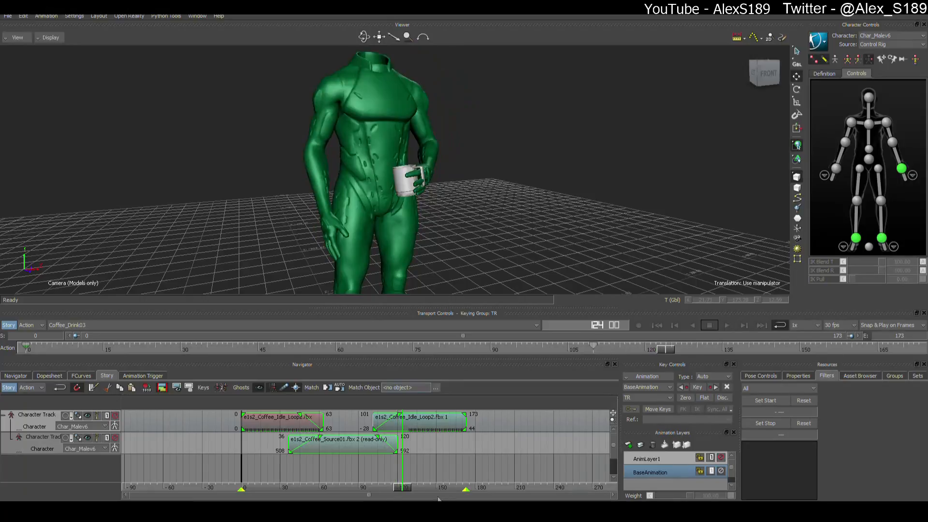
Step: Extend the end of the Coffee_Source01 clip to frame 142, refit the playback range to the clips and play the take
{"action": "left_click_drag", "start_coordinate": [398, 443], "coordinate": [379, 437]}
{"action": "left_click_drag", "start_coordinate": [408, 487], "coordinate": [387, 466]}
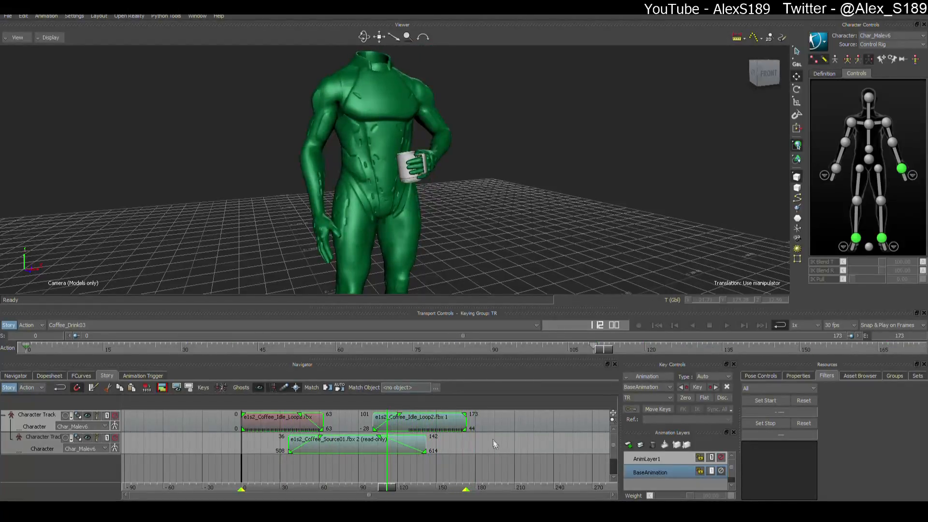
{"action": "right_click", "coordinate": [297, 424]}
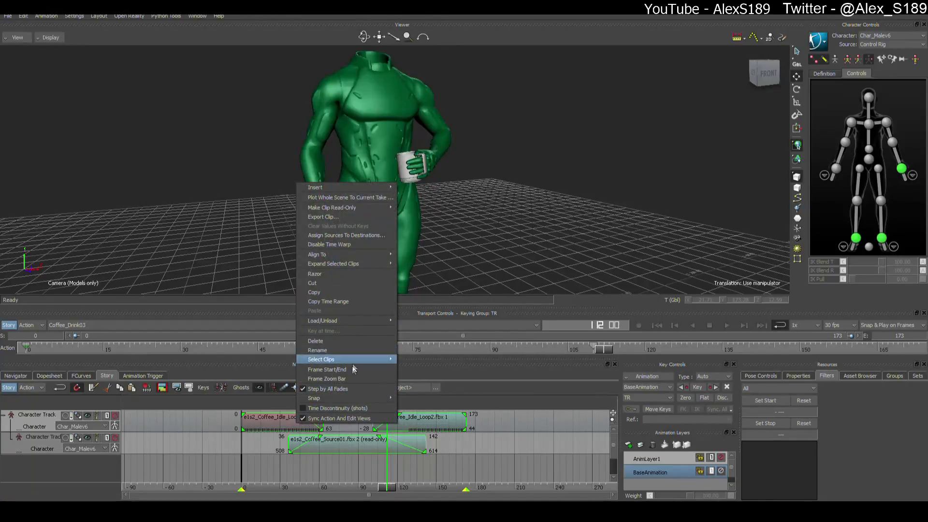
{"action": "left_click", "coordinate": [353, 368]}
{"action": "left_click", "coordinate": [727, 326]}
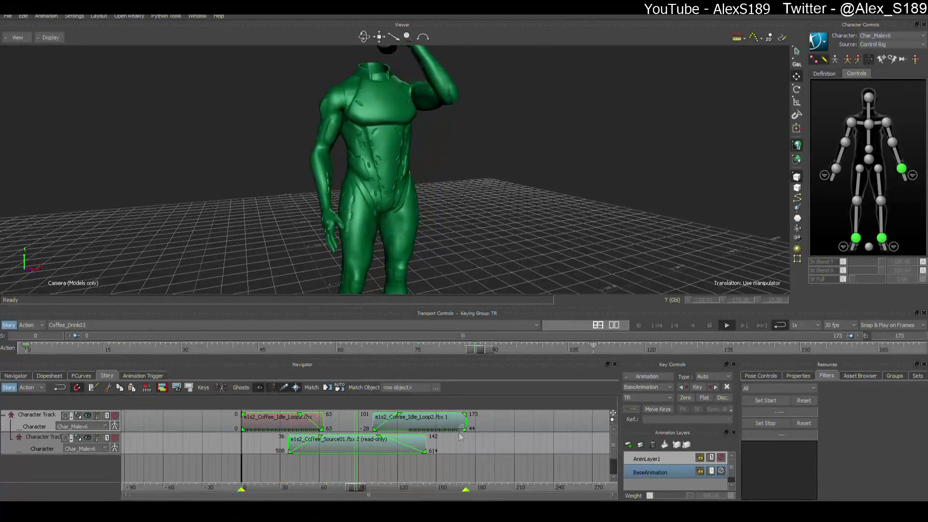
Step: Trim the second idle clip's end to frame 129, shift all clips forward by 6 frames and undo that shift
{"action": "left_click_drag", "start_coordinate": [465, 429], "coordinate": [409, 438]}
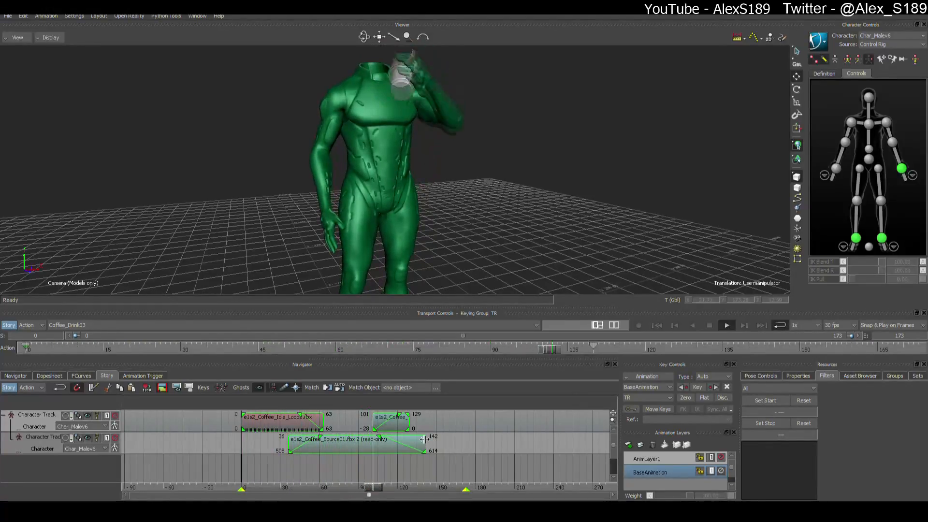
{"action": "left_click_drag", "start_coordinate": [396, 430], "coordinate": [449, 449]}
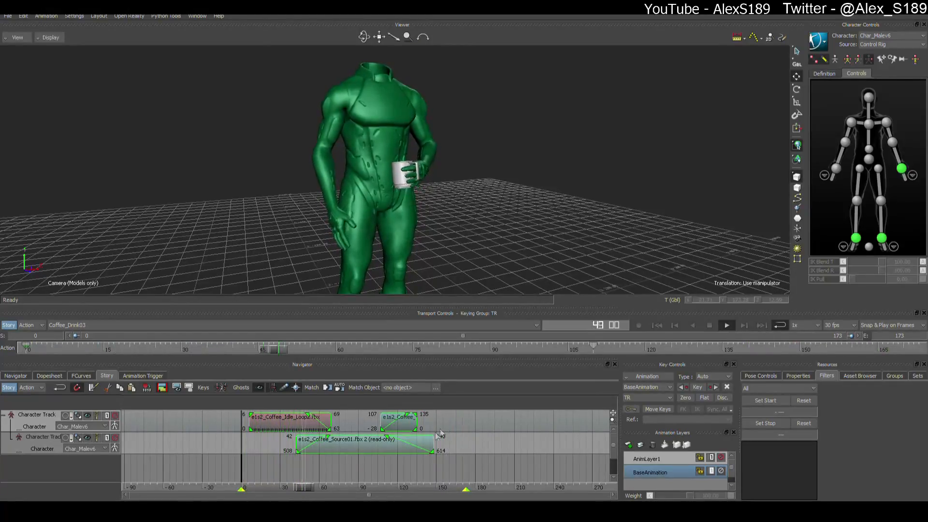
{"action": "left_click", "coordinate": [482, 437]}
{"action": "left_click", "coordinate": [709, 326]}
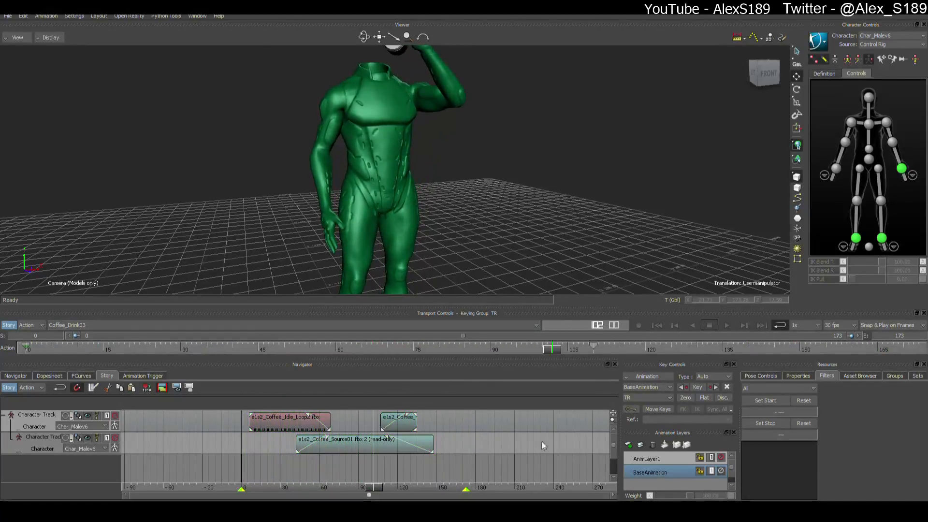
{"action": "left_click", "coordinate": [541, 442]}
{"action": "key", "text": "ctrl+z"}
Step: Reposition the second idle clip and extend its start so it spans frames 92 to 166, and play back the blend
{"action": "left_click_drag", "start_coordinate": [397, 425], "coordinate": [420, 422]}
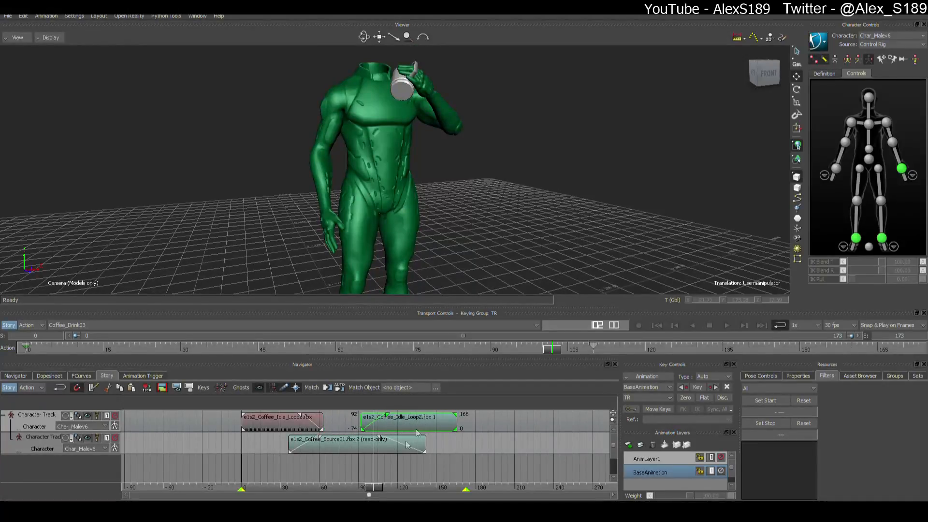
{"action": "left_click", "coordinate": [727, 326]}
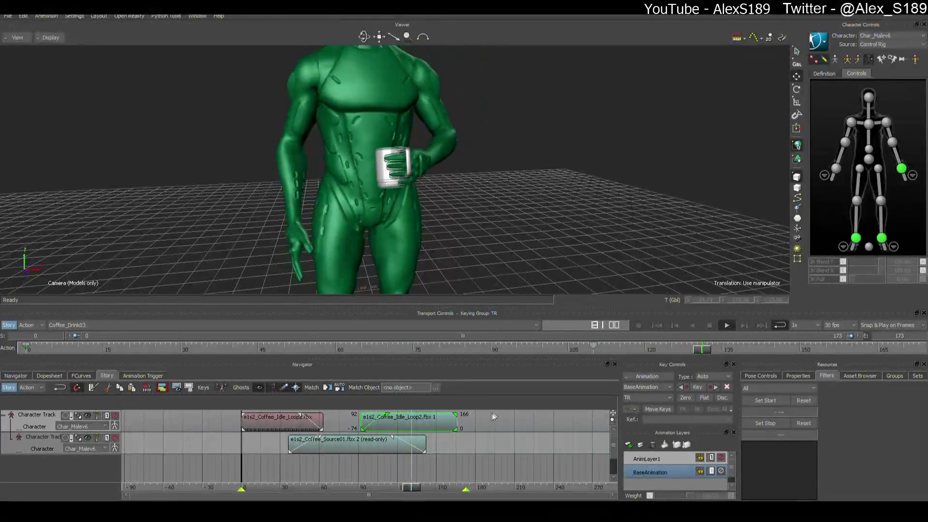
{"action": "left_click", "coordinate": [709, 325]}
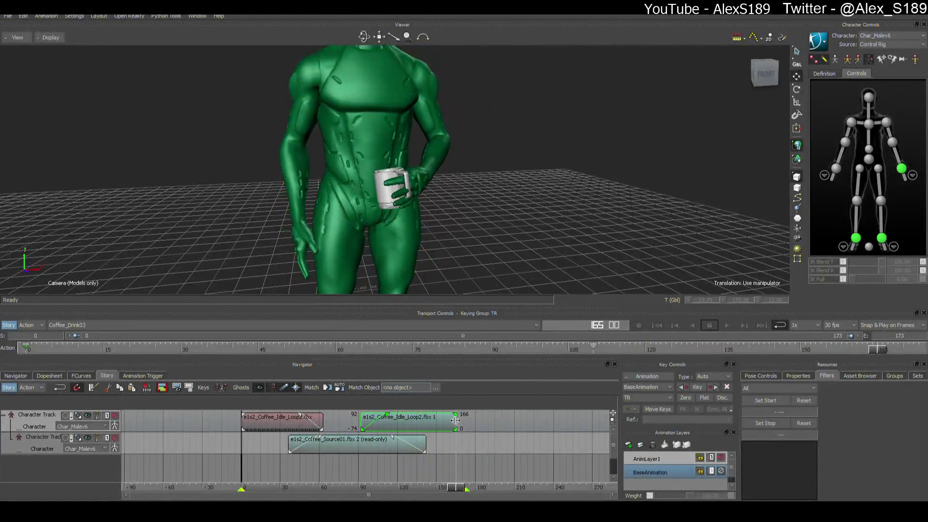
Step: Extend the end of the second idle clip to frame 225 and scrub to frame 178 to check the pose
{"action": "mouse_move", "coordinate": [455, 420]}
{"action": "left_mouse_down"}
{"action": "mouse_move", "coordinate": [545, 429]}
{"action": "mouse_move", "coordinate": [531, 435]}
{"action": "left_mouse_up"}
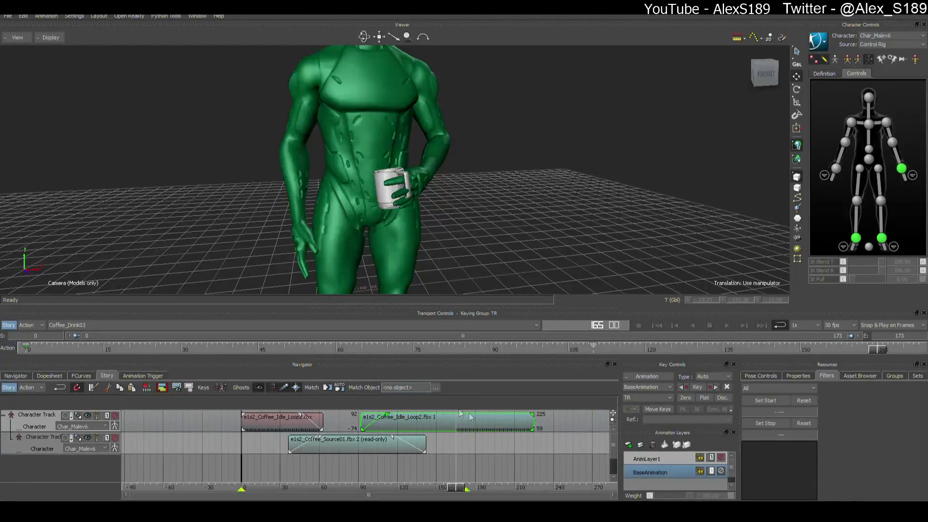
{"action": "right_click", "coordinate": [492, 420]}
{"action": "mouse_move", "coordinate": [550, 204]}
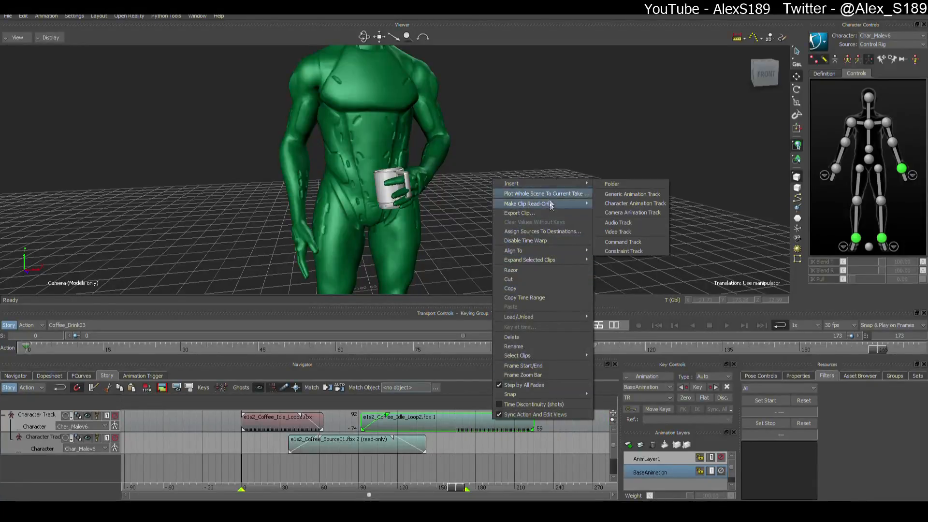
{"action": "left_click", "coordinate": [648, 205]}
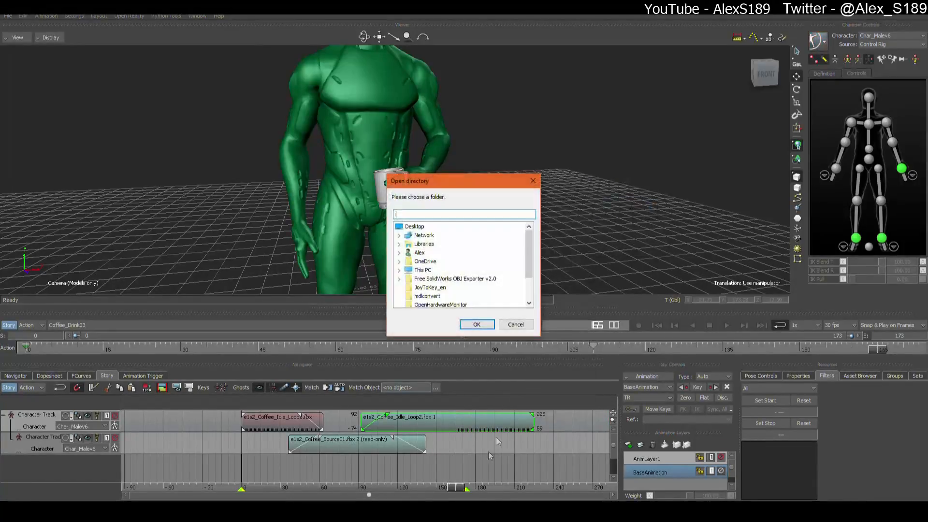
{"action": "left_click", "coordinate": [516, 326]}
{"action": "left_click_drag", "start_coordinate": [454, 488], "coordinate": [475, 430]}
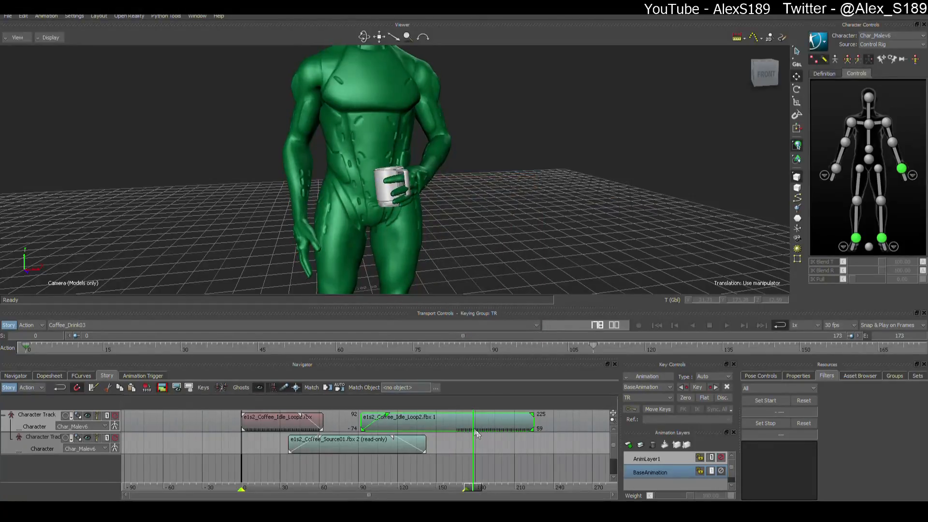
Step: Replace the second idle clip with a copy of the first one, starting at frame 97 and trimmed to end at frame 167
{"action": "left_click", "coordinate": [359, 420]}
{"action": "left_click", "coordinate": [366, 419]}
{"action": "key", "text": "Delete"}
{"action": "left_click", "coordinate": [261, 419]}
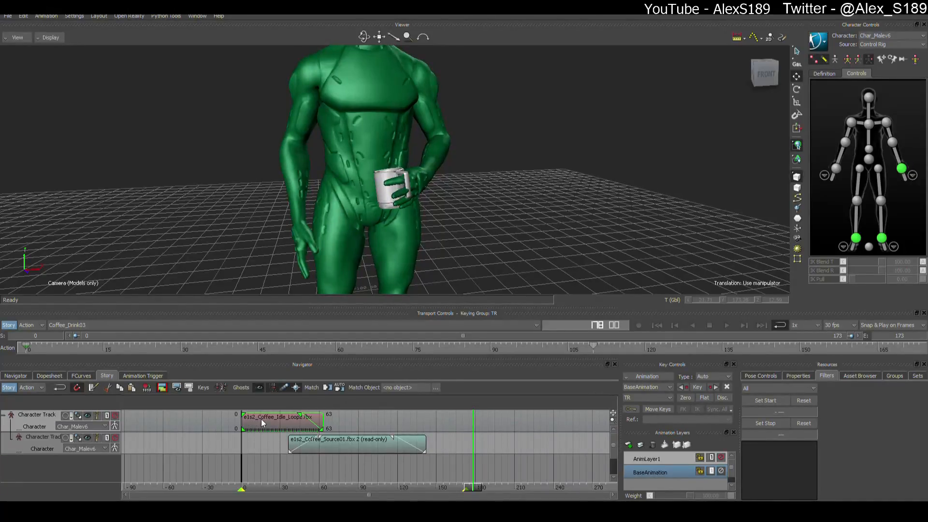
{"action": "key", "text": "ctrl+v"}
{"action": "mouse_move", "coordinate": [528, 423]}
{"action": "left_mouse_down"}
{"action": "mouse_move", "coordinate": [453, 423]}
{"action": "mouse_move", "coordinate": [589, 420]}
{"action": "mouse_move", "coordinate": [571, 432]}
{"action": "mouse_move", "coordinate": [406, 427]}
{"action": "mouse_move", "coordinate": [526, 425]}
{"action": "left_mouse_up"}
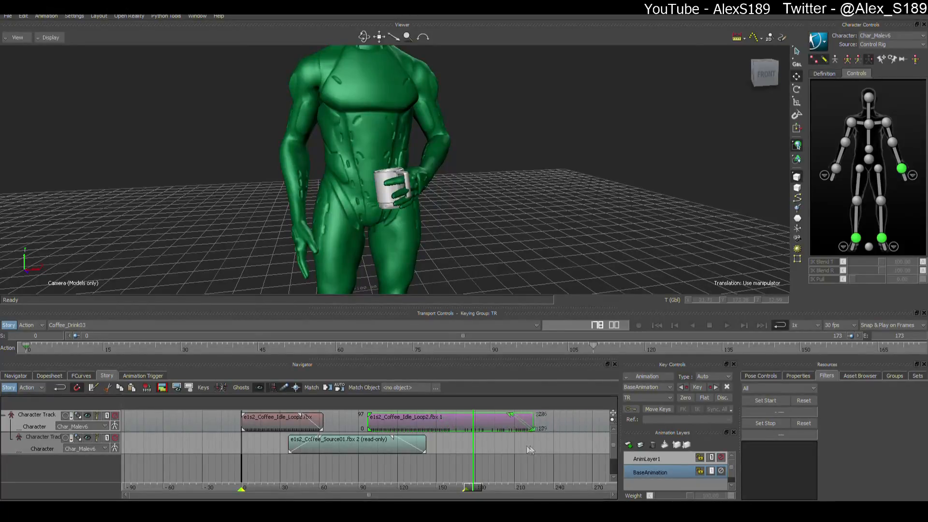
{"action": "left_click_drag", "start_coordinate": [526, 428], "coordinate": [457, 435]}
Step: Add the e1s2_Coffee_Idle_Loop asset to the upper character track, after the copied idle clip
{"action": "left_click", "coordinate": [858, 376]}
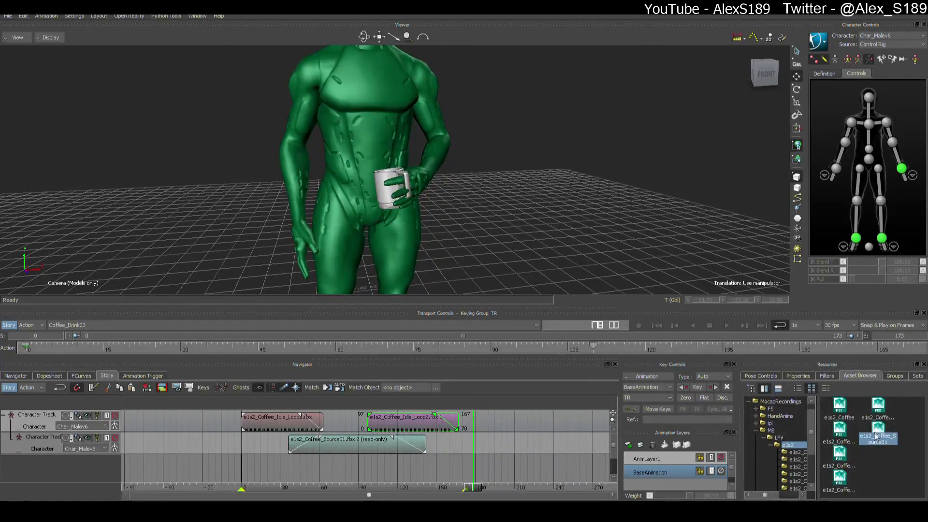
{"action": "left_click", "coordinate": [845, 456]}
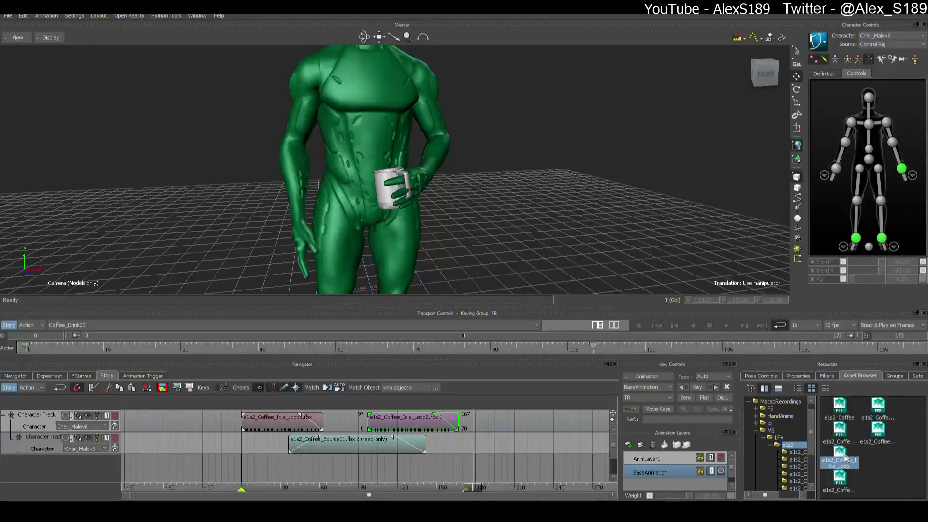
{"action": "left_click_drag", "start_coordinate": [841, 453], "coordinate": [493, 426]}
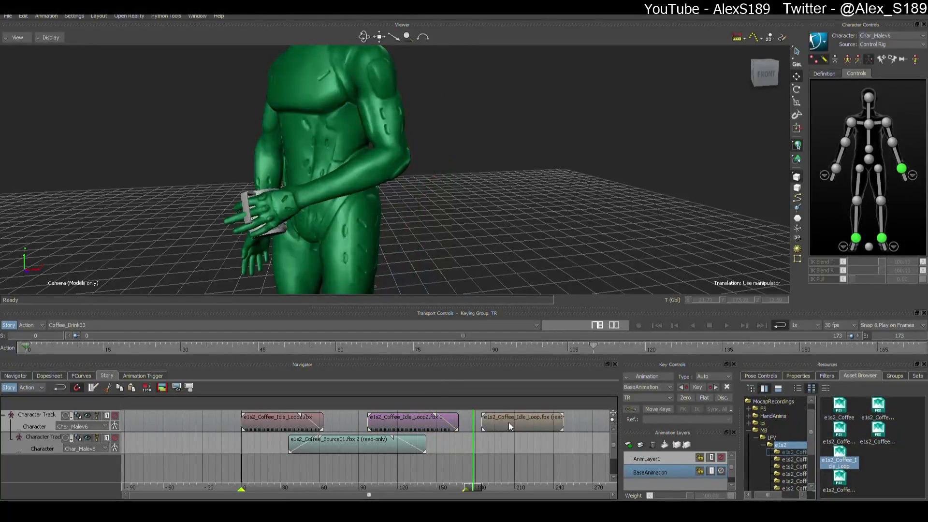
Step: Replace the second e1s2_Coffee_Idle_Loop2 clip with the e1s2_Coffee_Idle_Loop clip, starting it at frame 99, and play the result
{"action": "key", "text": "Delete"}
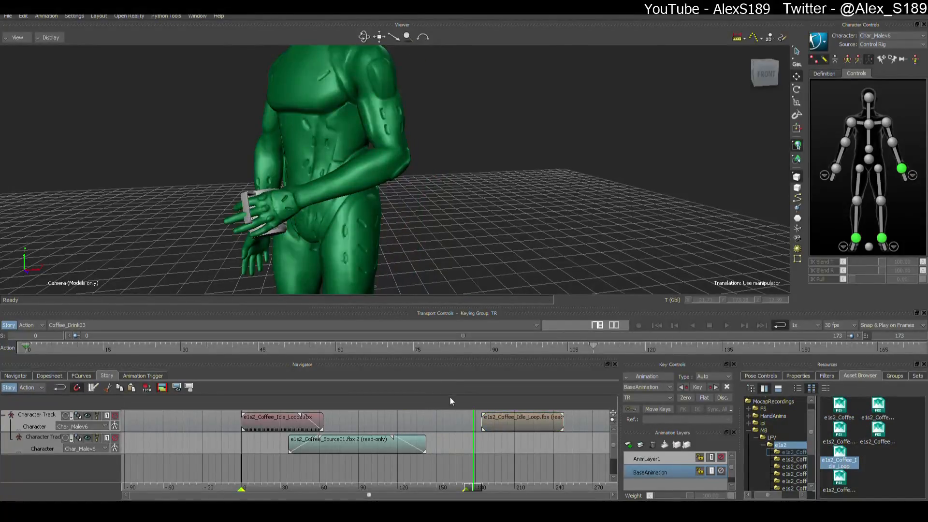
{"action": "left_click_drag", "start_coordinate": [508, 425], "coordinate": [369, 476]}
{"action": "left_click", "coordinate": [725, 327]}
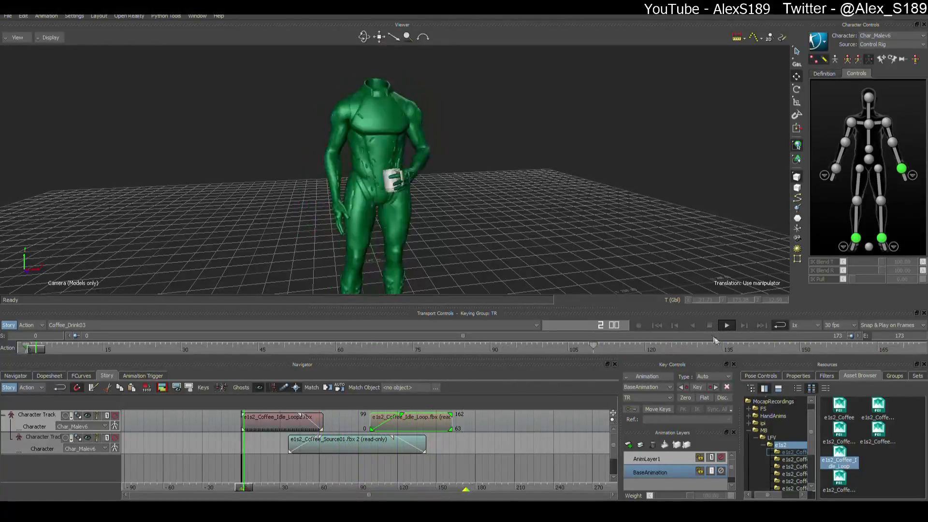
Step: Replace the e1s2_Coffee_Idle_Loop clip with the e1s2_Coffee_Idle_Loop2 asset, starting at frame 113 with a fade-in over the end of the source clip
{"action": "key", "text": "Delete"}
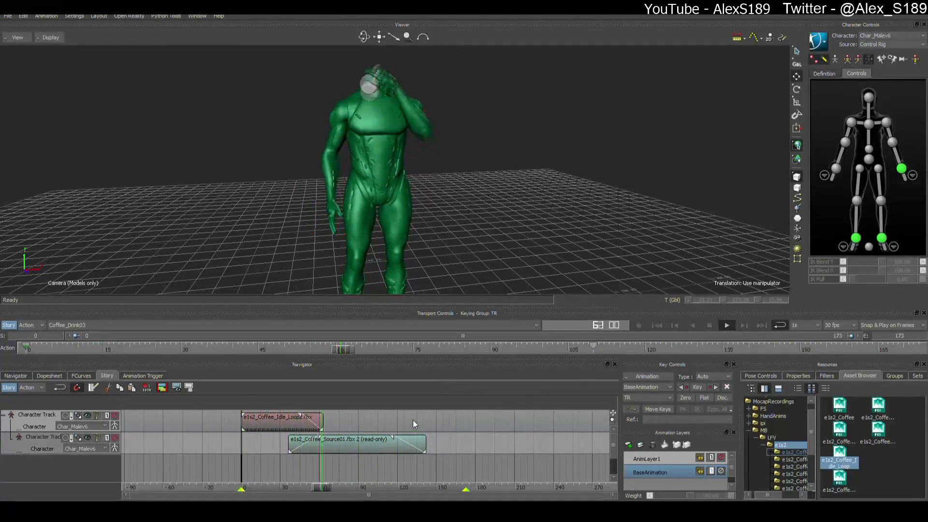
{"action": "left_click", "coordinate": [839, 428]}
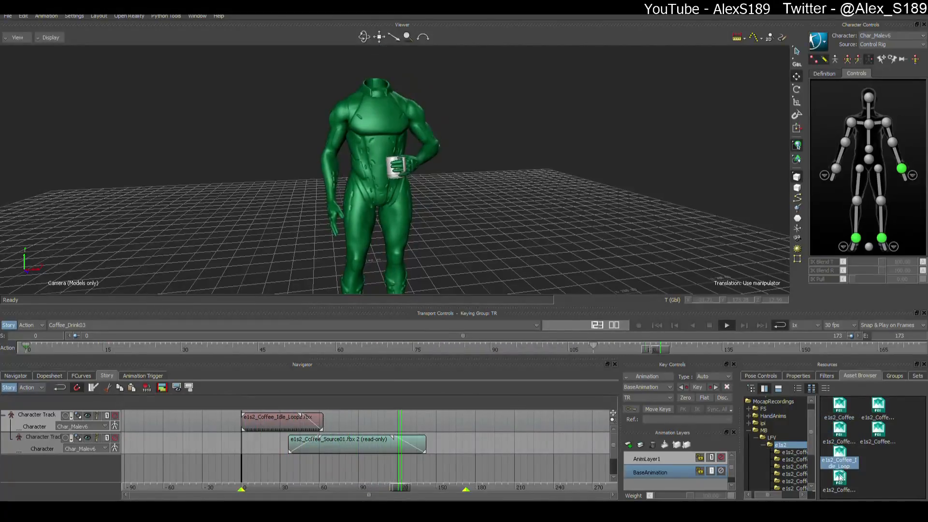
{"action": "left_click_drag", "start_coordinate": [839, 481], "coordinate": [398, 421]}
{"action": "left_click", "coordinate": [428, 427]}
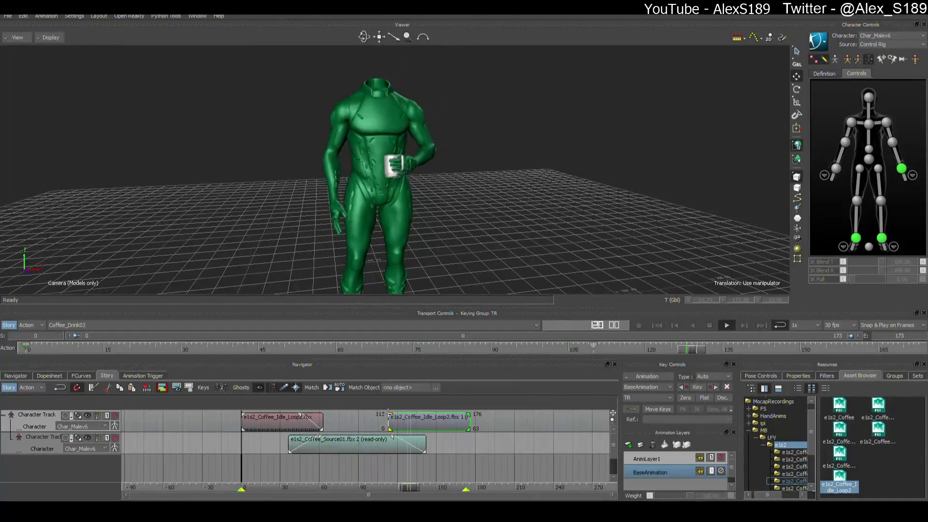
{"action": "left_click_drag", "start_coordinate": [391, 414], "coordinate": [414, 415]}
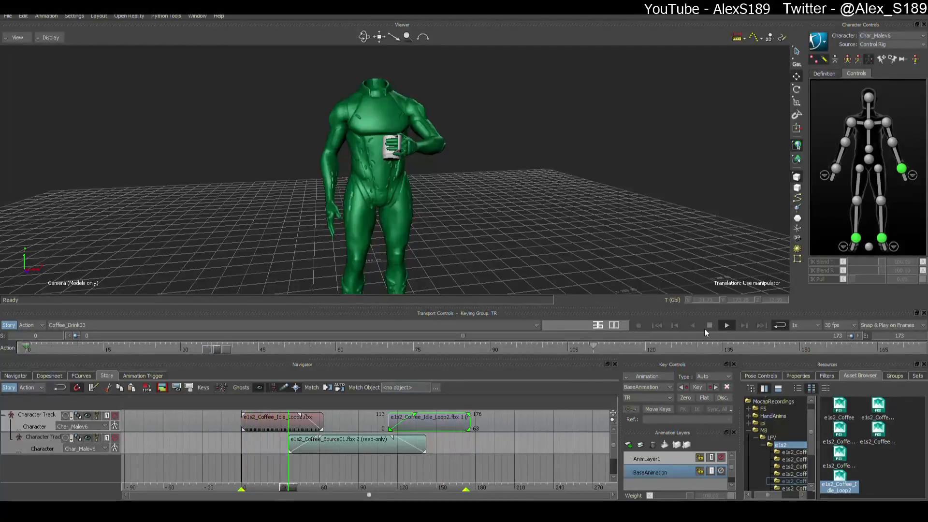
Step: Save the scene with the new clip arrangement
{"action": "left_click_drag", "start_coordinate": [526, 173], "coordinate": [540, 195], "text": "ctrl"}
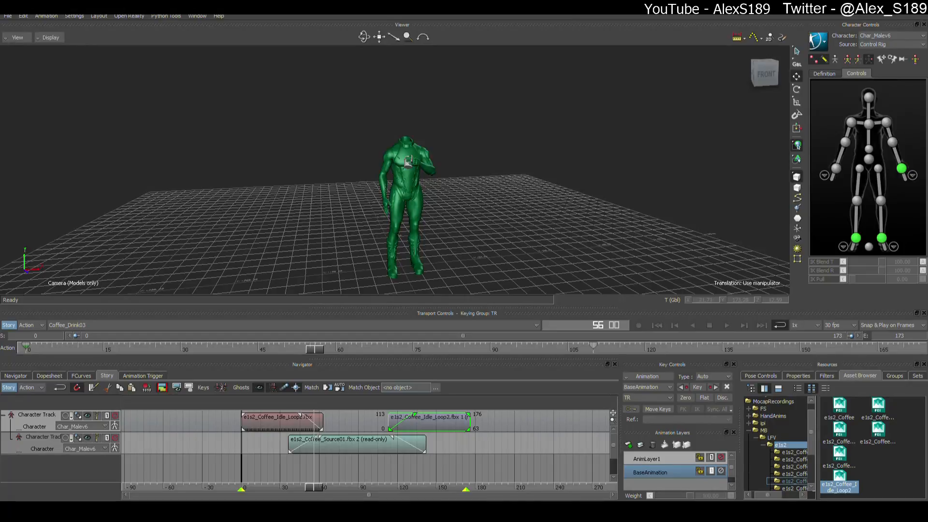
{"action": "left_click_drag", "start_coordinate": [523, 167], "coordinate": [521, 129], "text": "ctrl"}
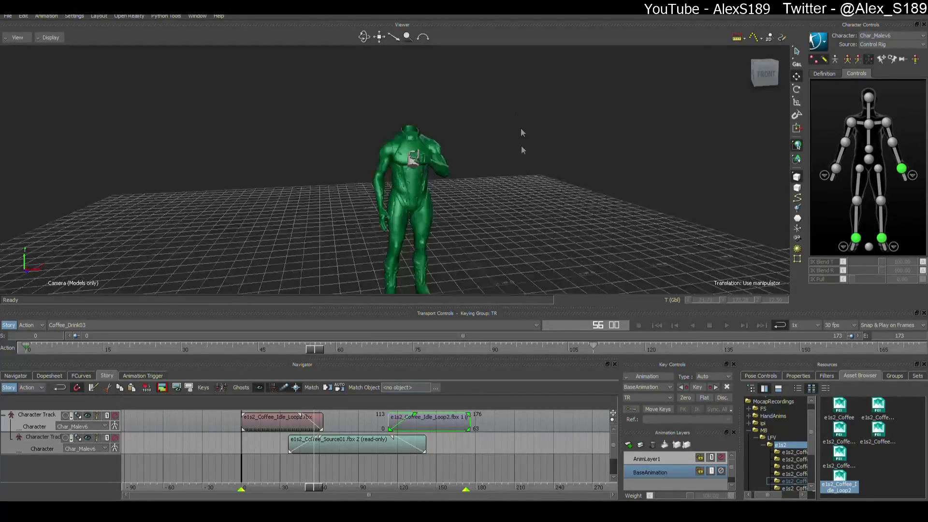
{"action": "left_click_drag", "start_coordinate": [513, 165], "coordinate": [530, 168], "text": "ctrl+shift"}
{"action": "key", "text": "ctrl+s"}
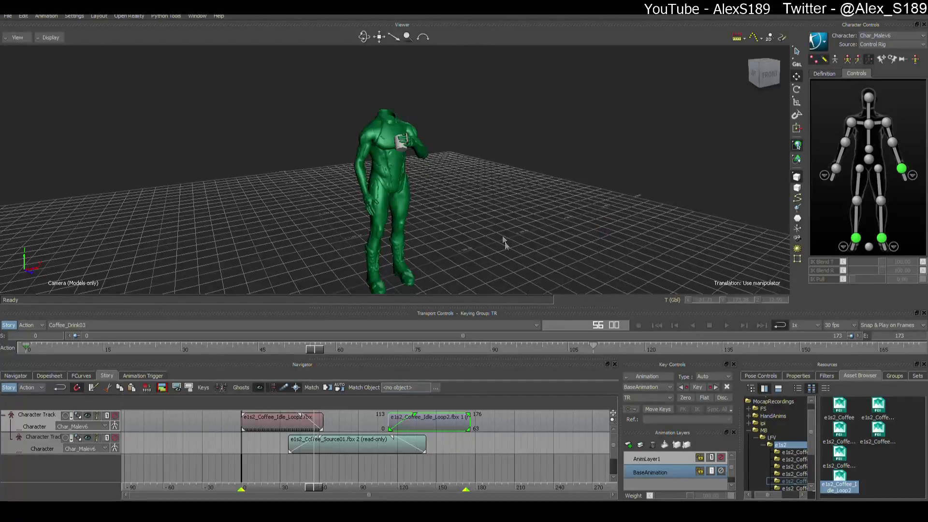
{"action": "scroll", "coordinate": [505, 178], "scroll_direction": "up", "scroll_amount": 2}
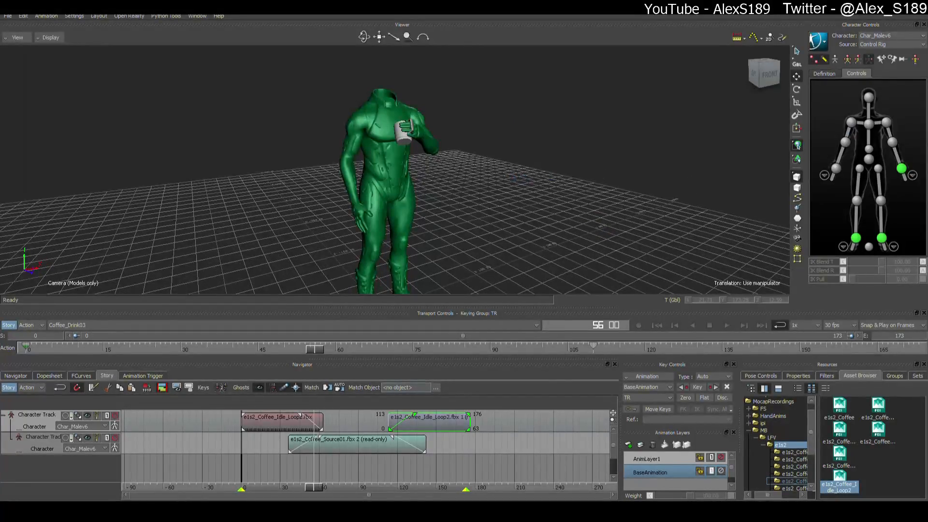
{"action": "scroll", "coordinate": [556, 139], "scroll_direction": "down", "scroll_amount": 2}
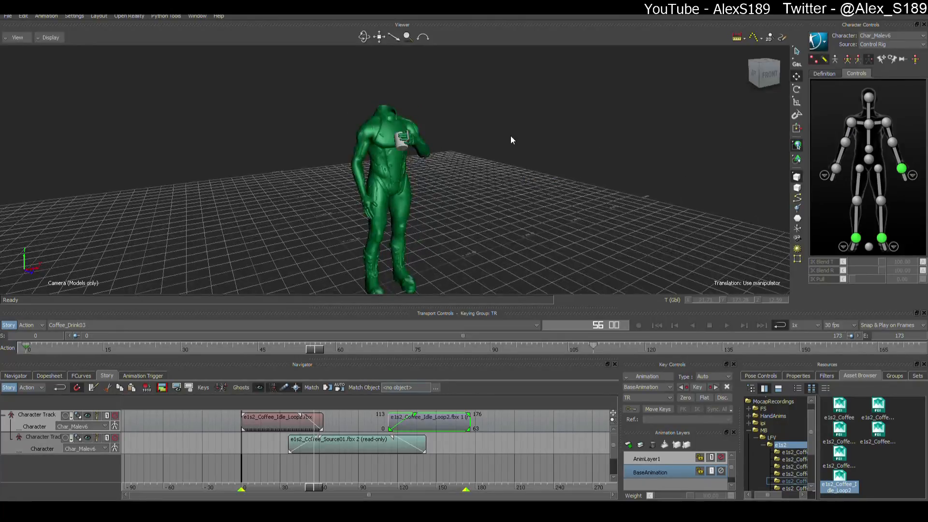
{"action": "key", "text": "ctrl+s"}
Step: Play the blended coffee-drinking motion and scrub back to frame 71 to inspect the raised arm
{"action": "left_click_drag", "start_coordinate": [475, 156], "coordinate": [483, 174], "text": "ctrl+shift"}
{"action": "scroll", "coordinate": [483, 174], "scroll_direction": "up", "scroll_amount": 3}
{"action": "scroll", "coordinate": [527, 224], "scroll_direction": "down", "scroll_amount": 2}
{"action": "left_click", "coordinate": [725, 326]}
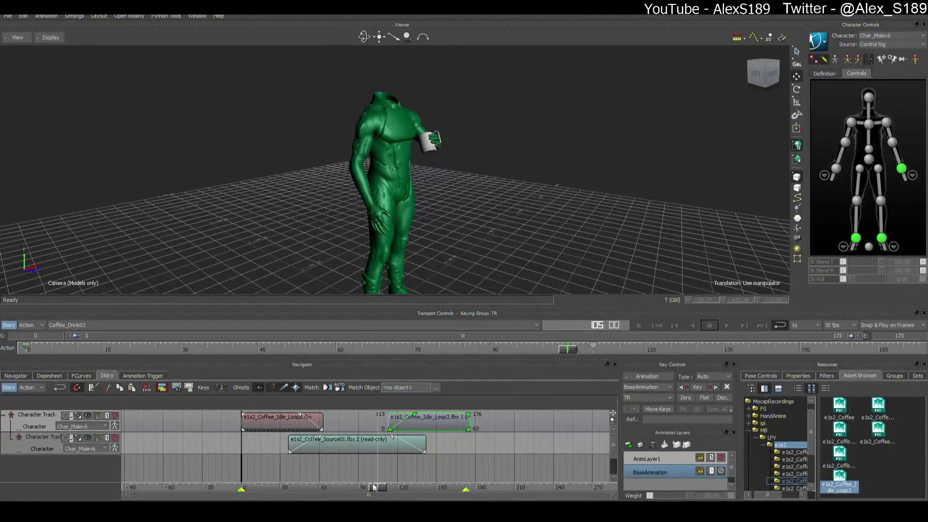
{"action": "left_click_drag", "start_coordinate": [373, 487], "coordinate": [332, 486]}
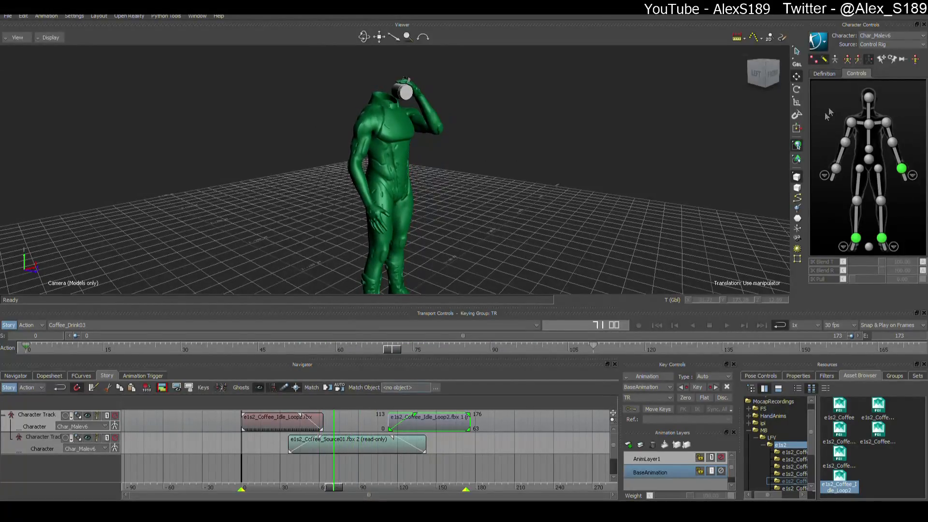
Step: Select the character's full-body control rig, switch the viewer to X-Ray display, and save the scene
{"action": "double_click", "coordinate": [873, 134]}
{"action": "scroll", "coordinate": [628, 145], "scroll_direction": "up", "scroll_amount": 3}
{"action": "left_click_drag", "start_coordinate": [623, 140], "coordinate": [559, 201], "text": "shift"}
{"action": "key", "text": "ctrl+a"}
{"action": "key", "text": "ctrl+a"}
{"action": "key", "text": "ctrl+s"}
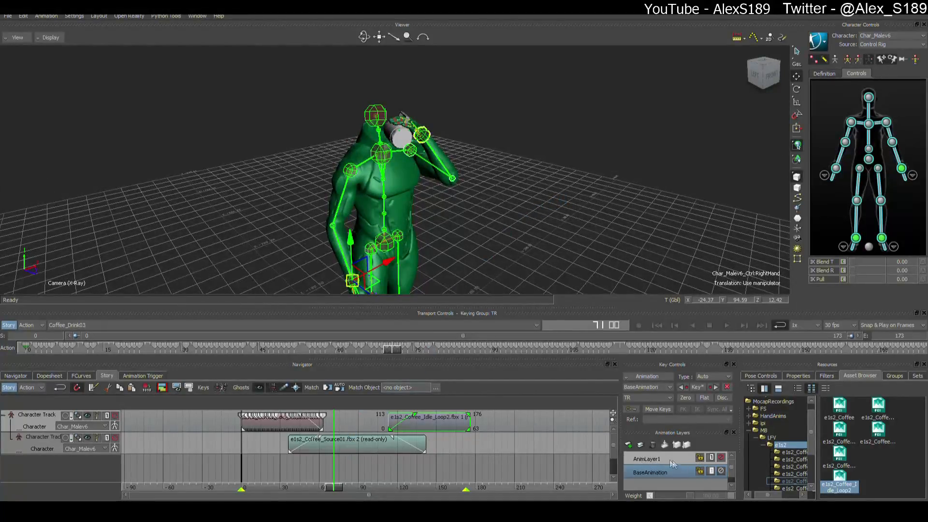
Step: Scrub to frame 8 and play the animation to check the control rig motion across the clip blends
{"action": "left_click", "coordinate": [415, 448]}
{"action": "left_click_drag", "start_coordinate": [333, 488], "coordinate": [252, 479]}
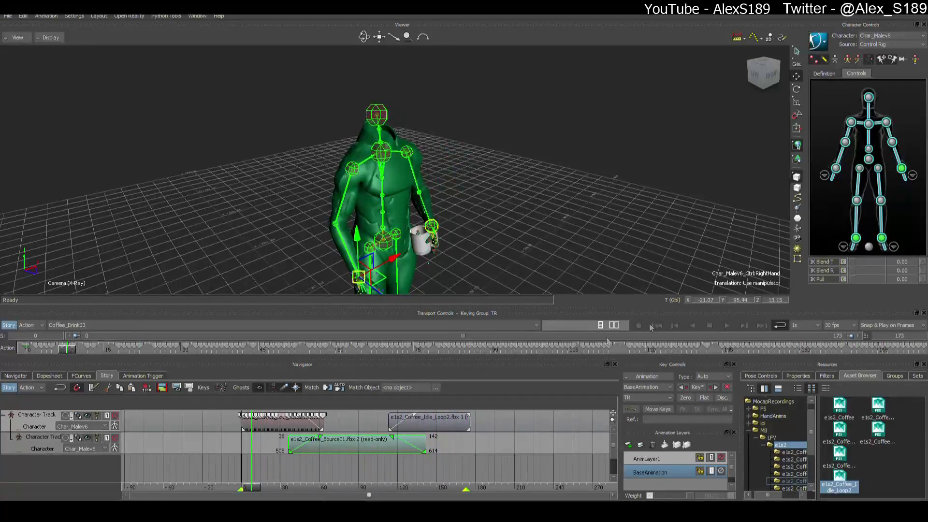
{"action": "left_click", "coordinate": [726, 325]}
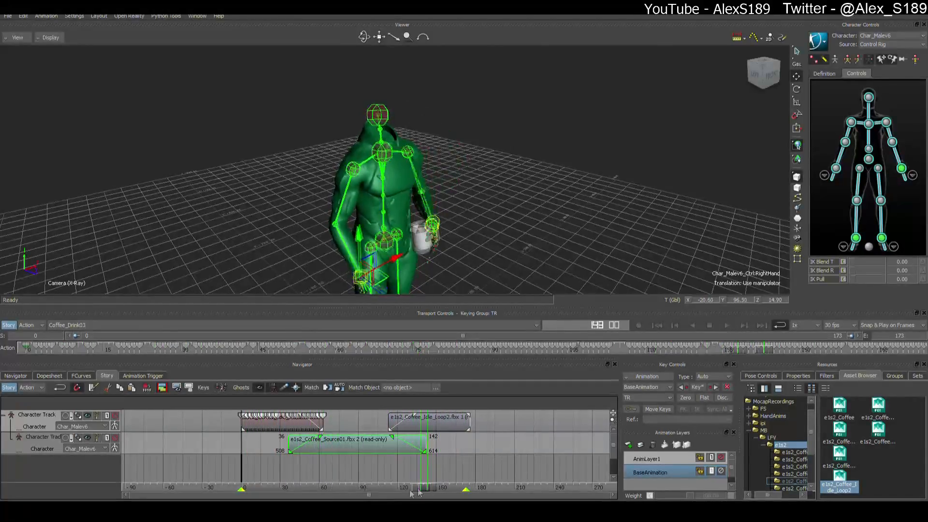
Step: Select all three clips on the character tracks and plot the whole scene to the current take
{"action": "right_click", "coordinate": [363, 432]}
{"action": "left_click_drag", "start_coordinate": [463, 464], "coordinate": [294, 435]}
{"action": "left_click", "coordinate": [327, 442]}
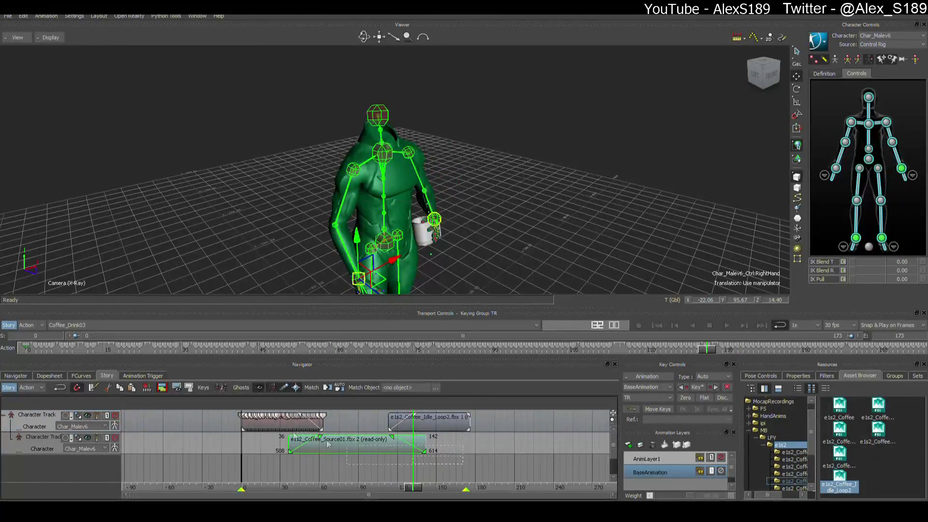
{"action": "right_click", "coordinate": [295, 427]}
{"action": "mouse_move", "coordinate": [355, 260]}
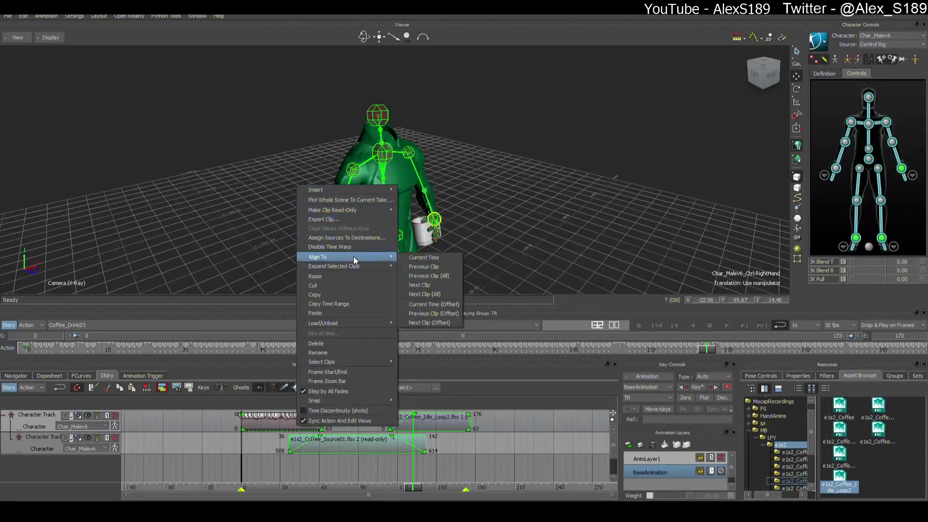
{"action": "left_click", "coordinate": [358, 200]}
{"action": "left_click", "coordinate": [474, 361]}
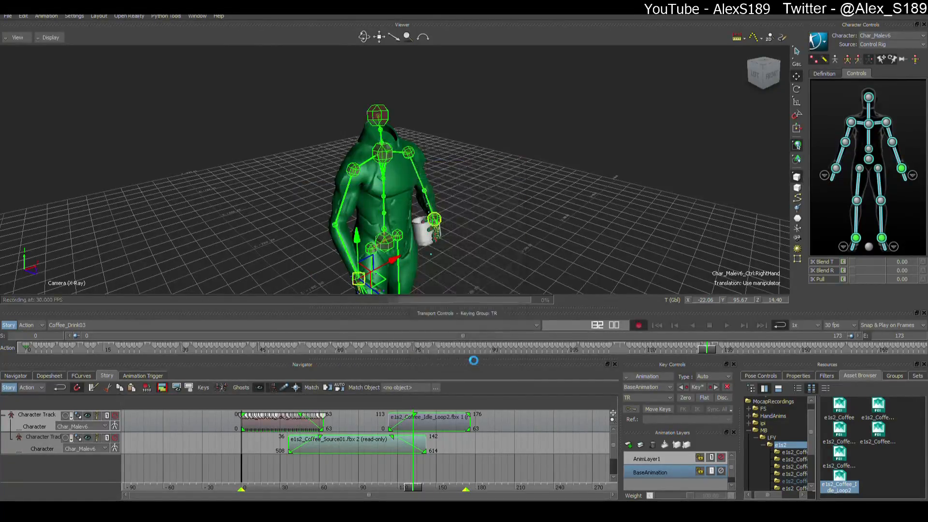
Step: Mute both character tracks in the Story and clear the clip and rig selection
{"action": "left_click", "coordinate": [115, 415]}
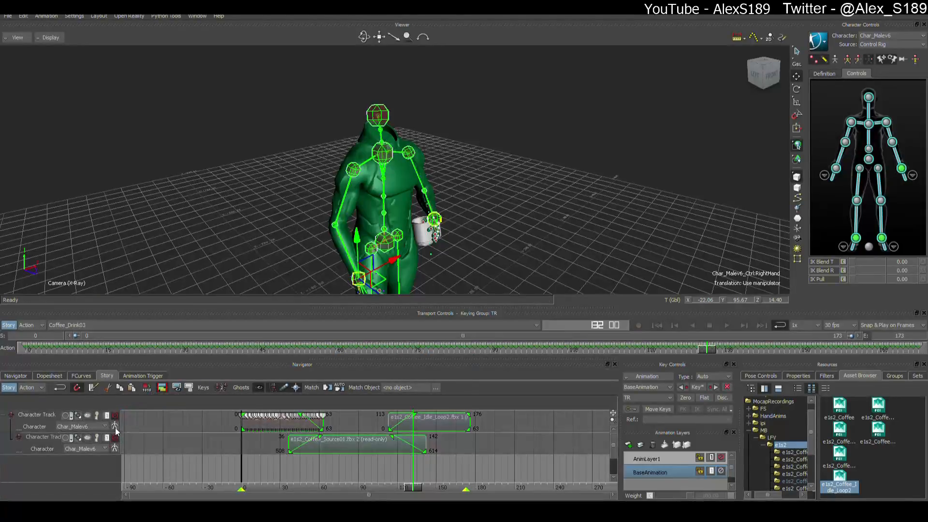
{"action": "left_click", "coordinate": [117, 437]}
{"action": "left_click", "coordinate": [132, 451]}
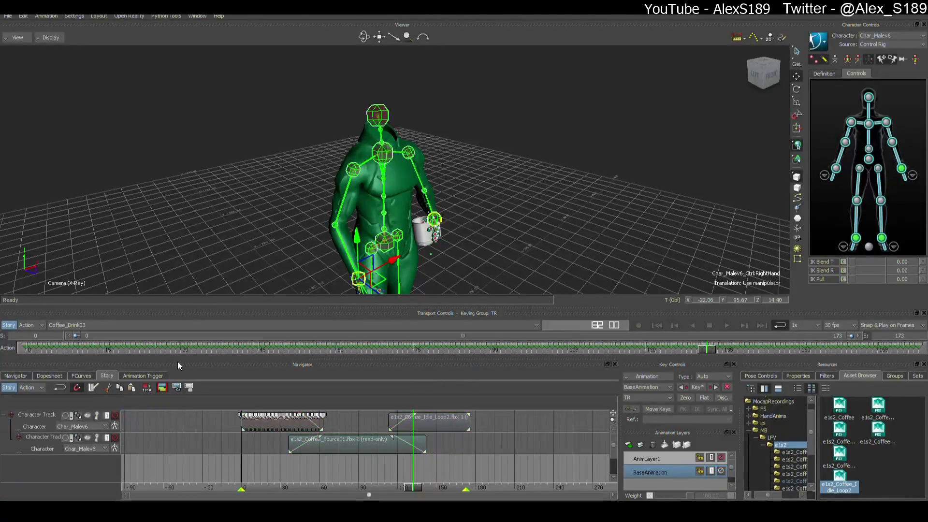
{"action": "left_click", "coordinate": [621, 244]}
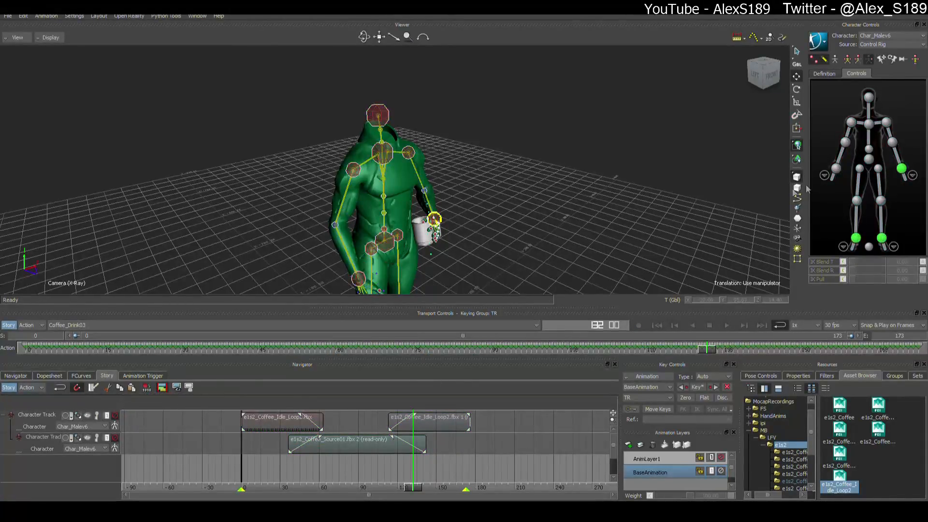
Step: Select the full-body control rig and set the filter range to start at frame 0 and stop at frame 173
{"action": "double_click", "coordinate": [874, 192]}
{"action": "scroll", "coordinate": [695, 243], "scroll_direction": "down", "scroll_amount": 3}
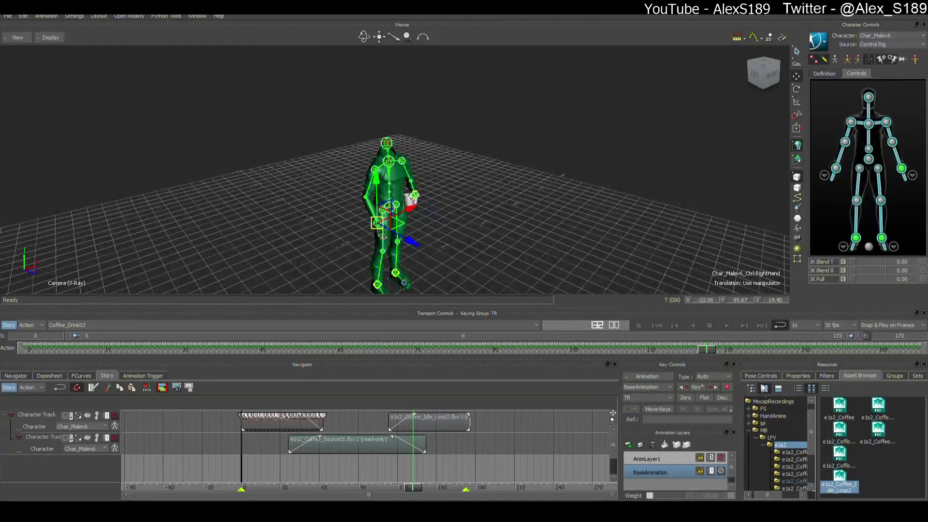
{"action": "left_click", "coordinate": [826, 375]}
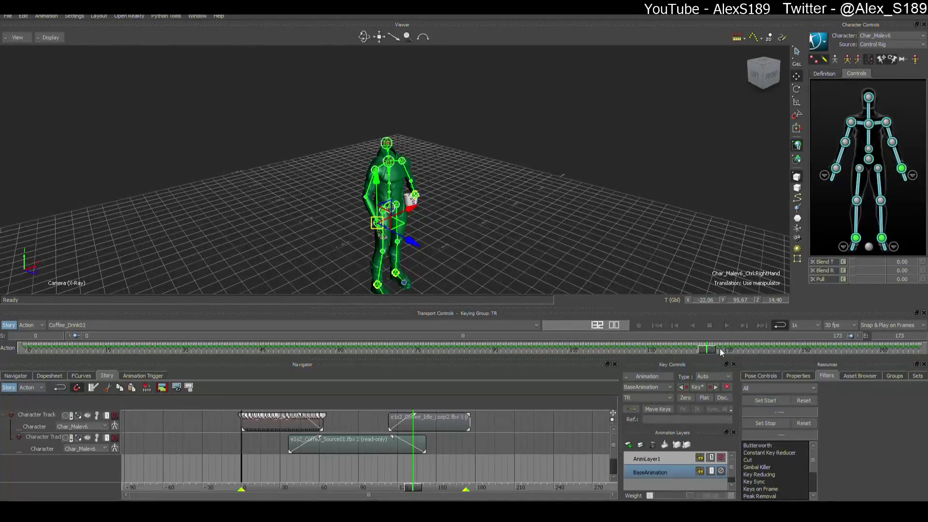
{"action": "left_click_drag", "start_coordinate": [721, 349], "coordinate": [27, 349]}
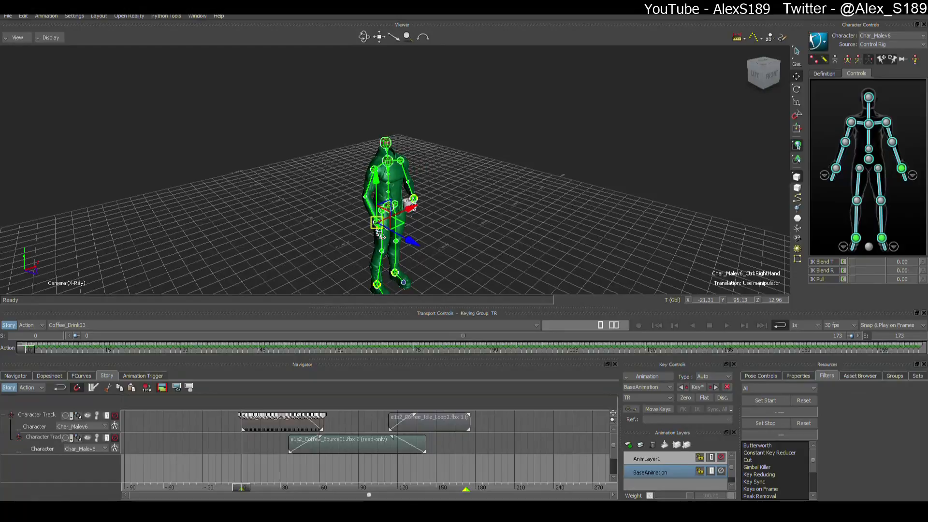
{"action": "double_click", "coordinate": [768, 435]}
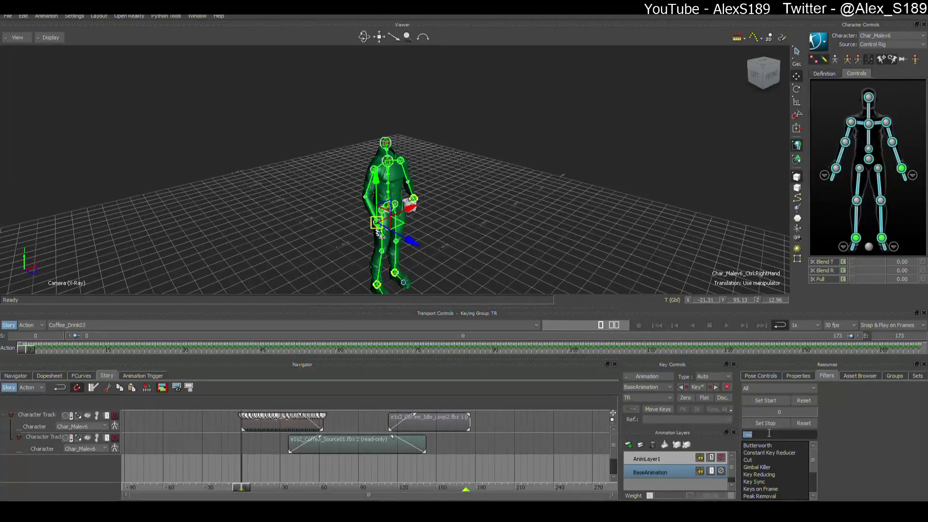
{"action": "key", "text": "Return"}
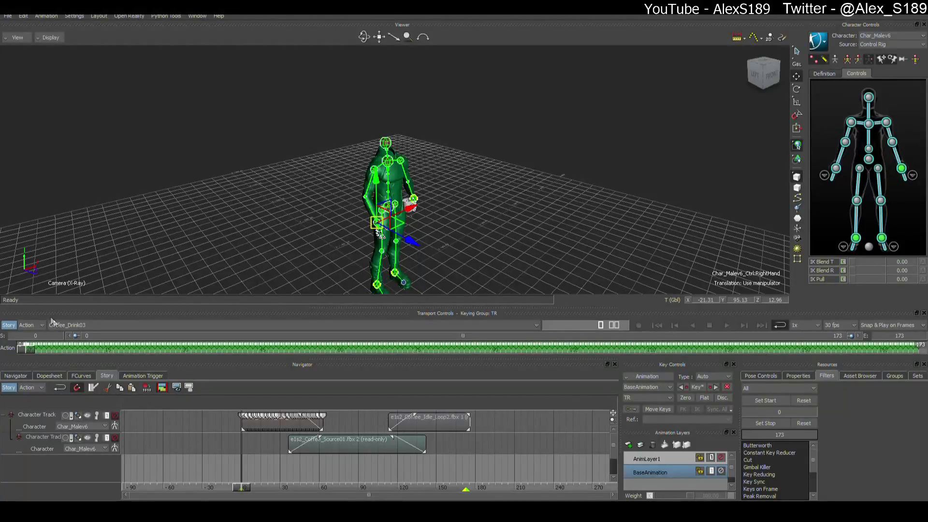
Step: Apply the Key Reducing filter with a precision of 1.00 to the selected rig's keys
{"action": "scroll", "coordinate": [771, 479], "scroll_direction": "down", "scroll_amount": 3}
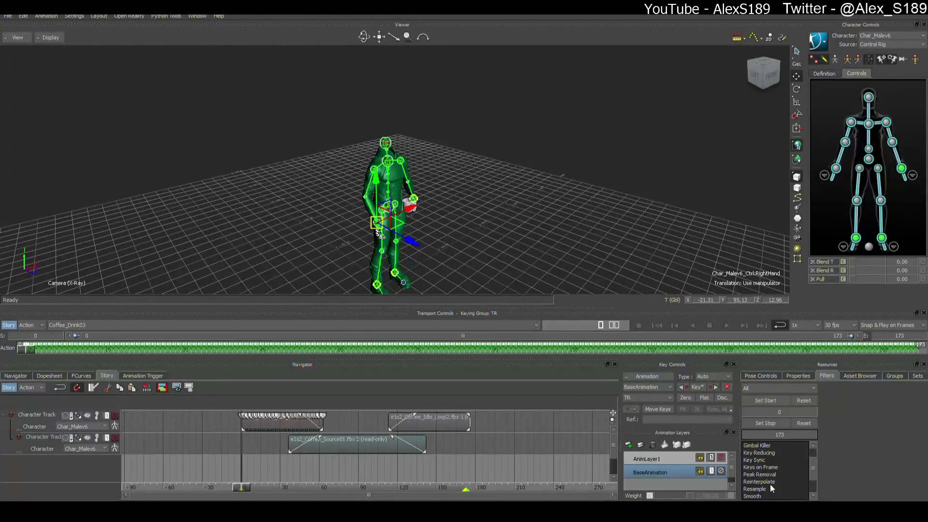
{"action": "scroll", "coordinate": [777, 479], "scroll_direction": "down", "scroll_amount": 4}
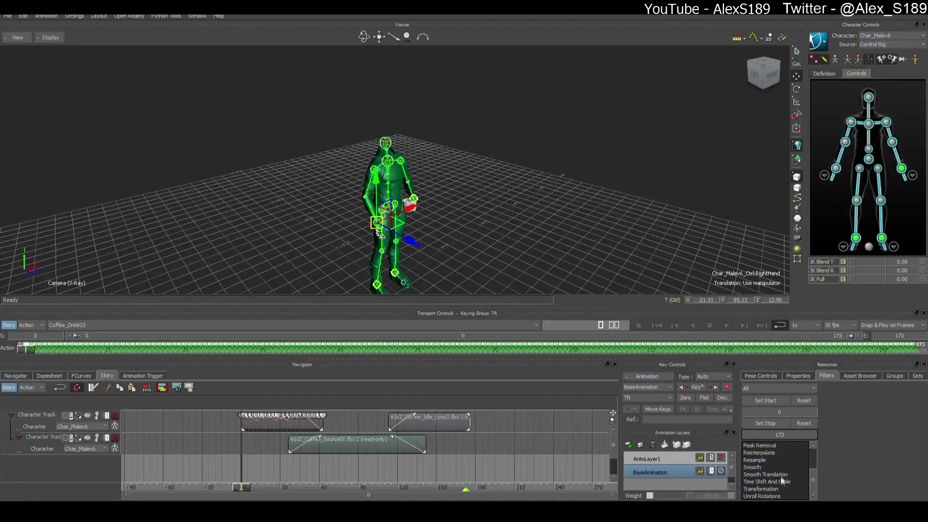
{"action": "scroll", "coordinate": [775, 483], "scroll_direction": "up", "scroll_amount": 3}
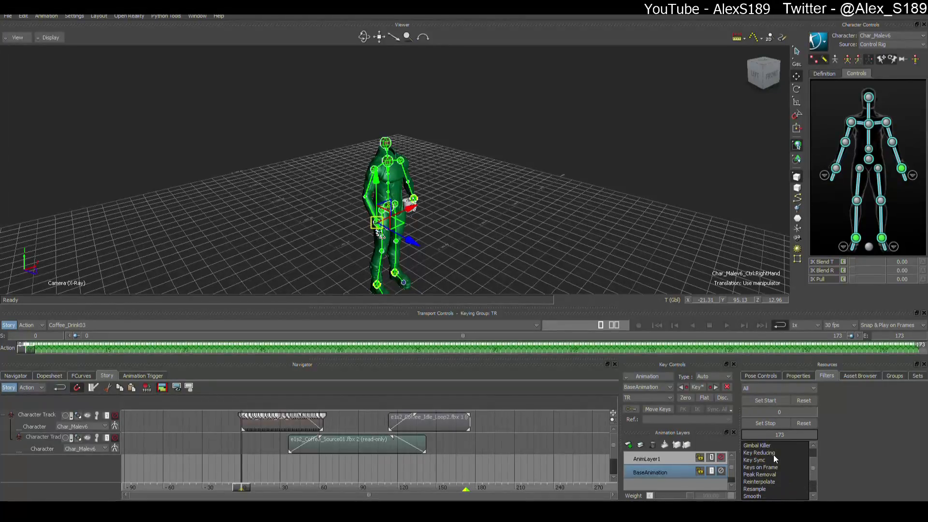
{"action": "left_click", "coordinate": [774, 454]}
{"action": "left_click", "coordinate": [768, 483]}
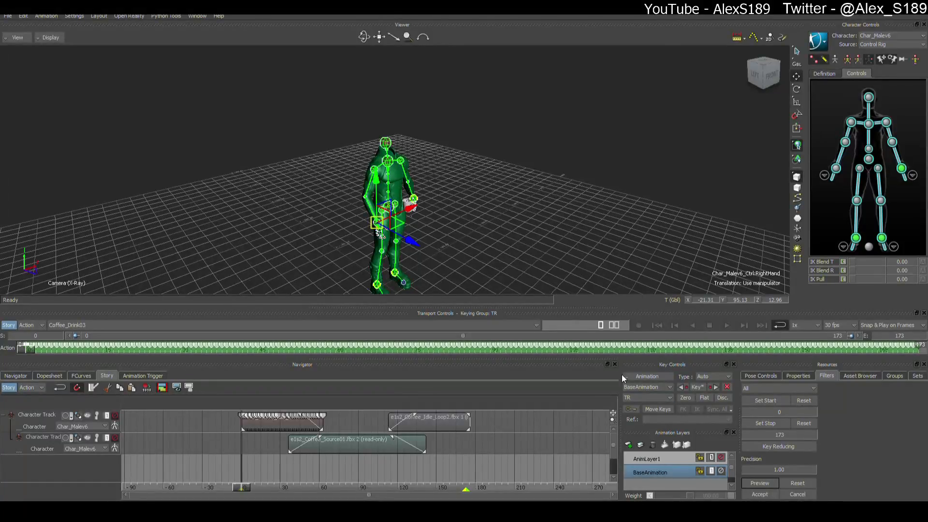
{"action": "left_click", "coordinate": [760, 494]}
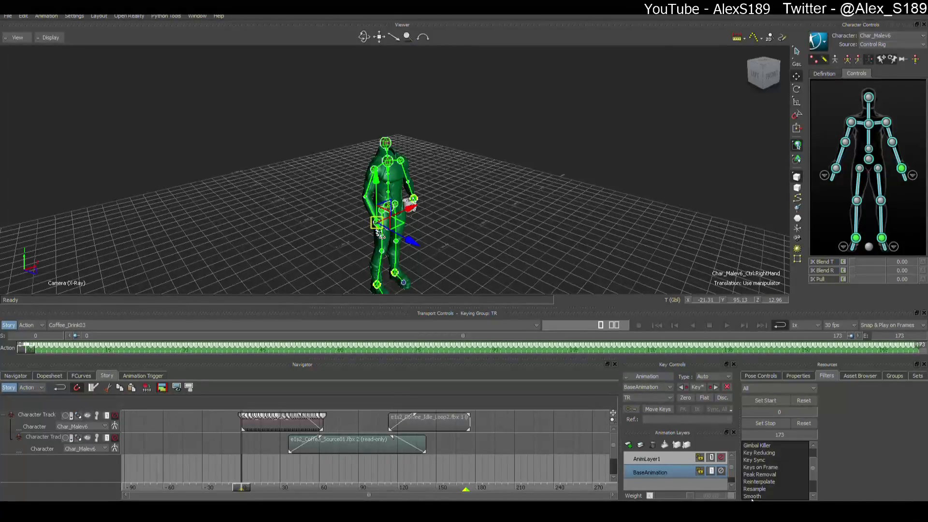
Step: Deselect the rig, move the current time to frame 40, and save the scene
{"action": "left_click", "coordinate": [578, 254]}
{"action": "left_click_drag", "start_coordinate": [28, 351], "coordinate": [232, 353]}
{"action": "left_click_drag", "start_coordinate": [518, 254], "coordinate": [499, 216], "text": "shift"}
{"action": "key", "text": "ctrl+s"}
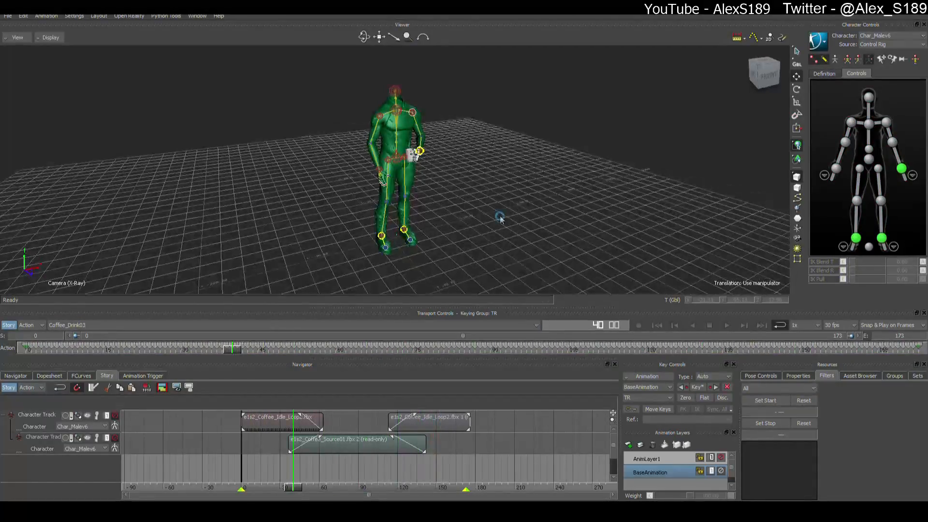
Step: Play the plotted animation and examine the character's motion from the front
{"action": "scroll", "coordinate": [411, 167], "scroll_direction": "up", "scroll_amount": 5}
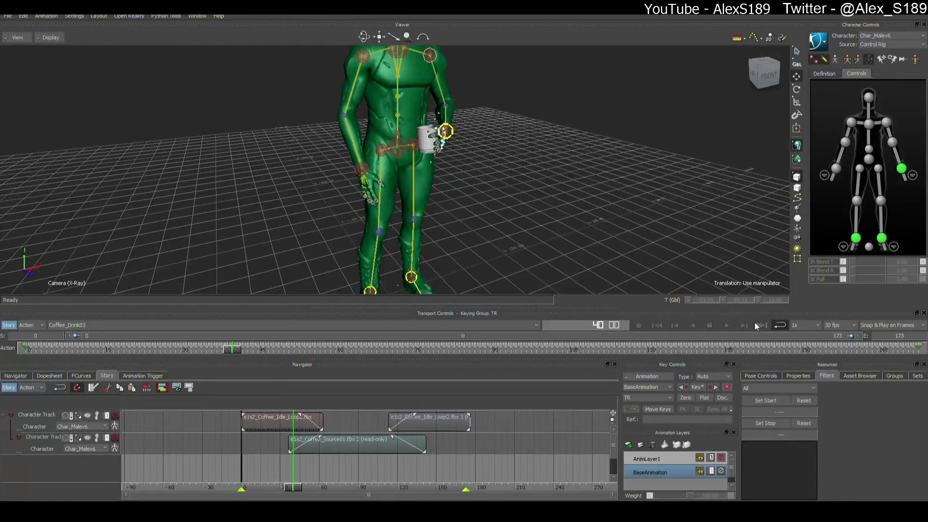
{"action": "left_click", "coordinate": [726, 325]}
{"action": "scroll", "coordinate": [598, 220], "scroll_direction": "down", "scroll_amount": 3}
{"action": "left_click_drag", "start_coordinate": [598, 220], "coordinate": [530, 207], "text": "ctrl+shift"}
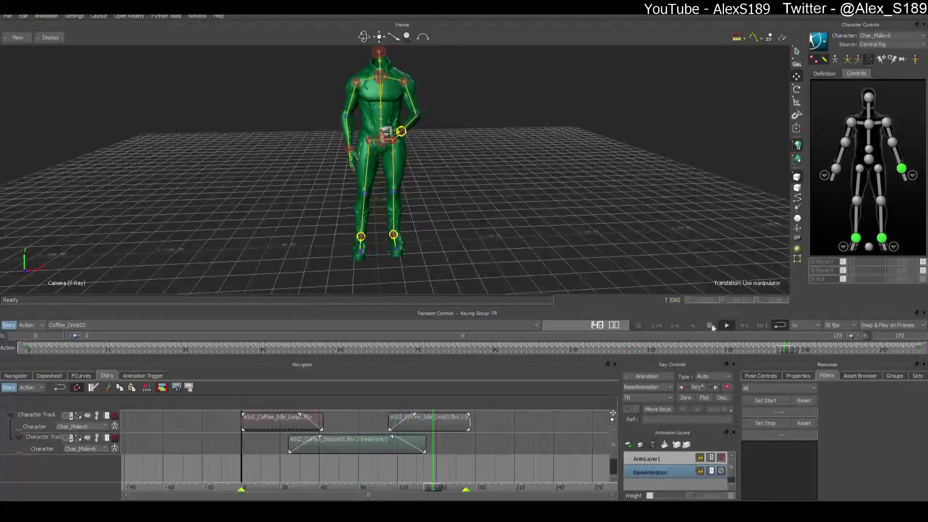
Step: Stop playback at frame 155 and inspect the keys on the full-body, reference and hips controls
{"action": "left_click", "coordinate": [711, 325]}
{"action": "left_click_drag", "start_coordinate": [594, 255], "coordinate": [528, 211], "text": "ctrl+shift"}
{"action": "key", "text": "ctrl+a"}
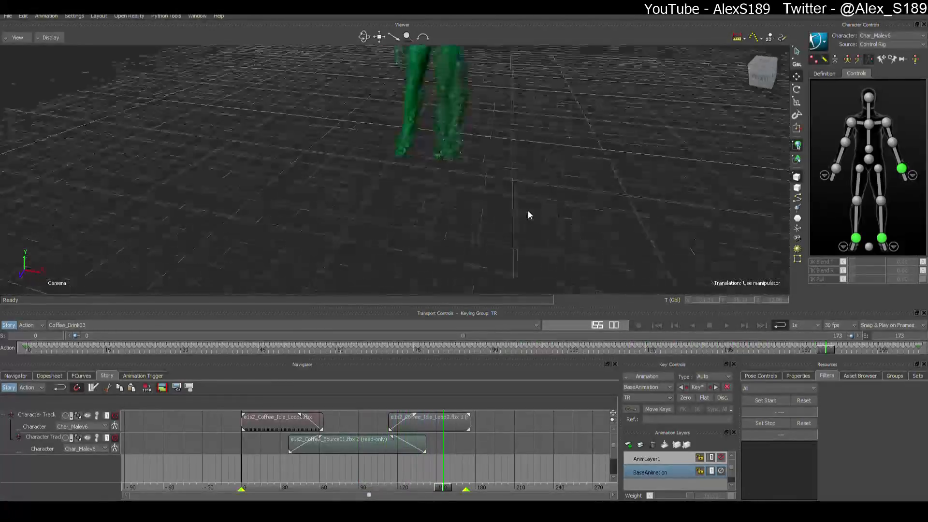
{"action": "key", "text": "ctrl+a"}
{"action": "double_click", "coordinate": [868, 218]}
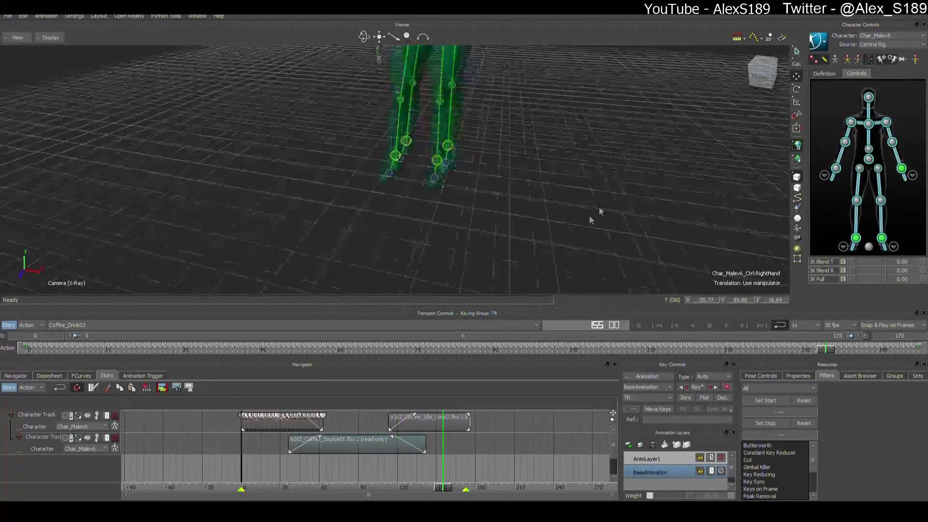
{"action": "left_click_drag", "start_coordinate": [592, 219], "coordinate": [611, 209], "text": "ctrl+shift"}
{"action": "left_click", "coordinate": [869, 247]}
{"action": "left_click_drag", "start_coordinate": [384, 199], "coordinate": [552, 203], "text": "ctrl+shift"}
{"action": "left_click", "coordinate": [869, 159]}
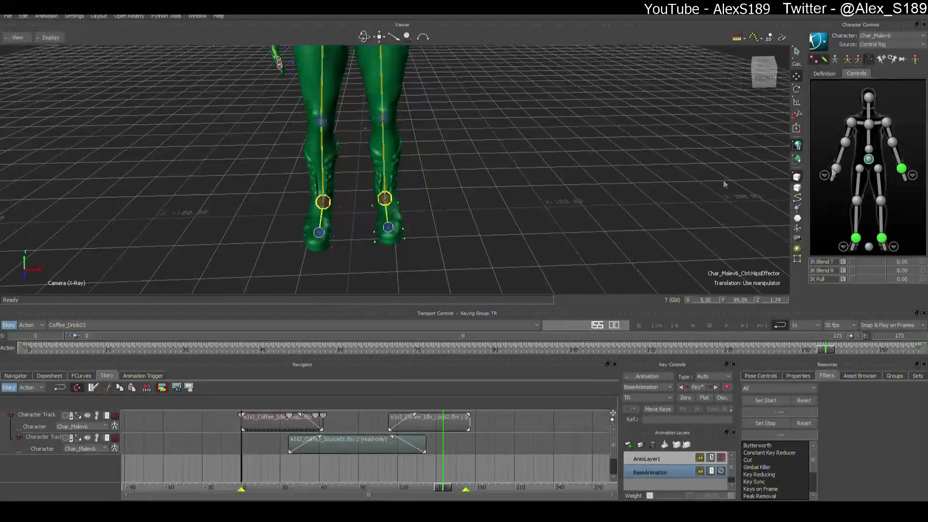
{"action": "left_click_drag", "start_coordinate": [720, 182], "coordinate": [560, 179], "text": "ctrl"}
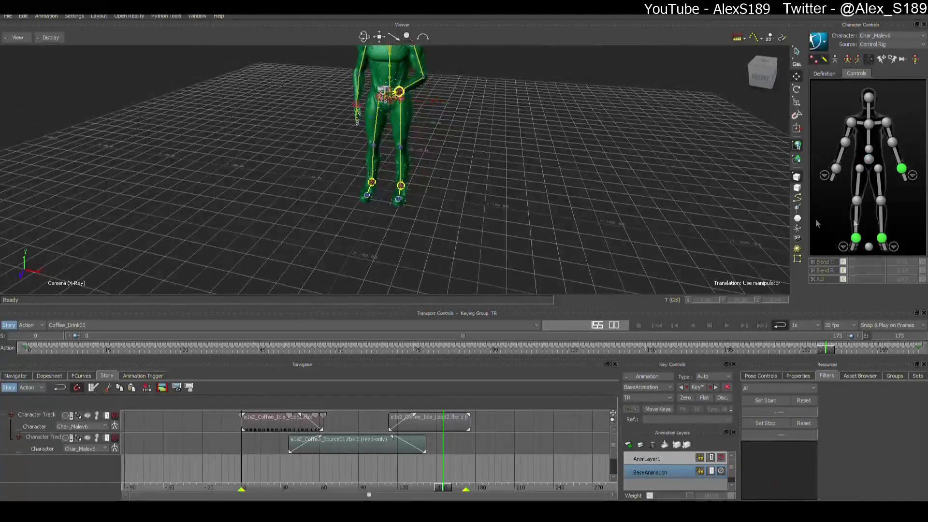
{"action": "left_click_drag", "start_coordinate": [629, 205], "coordinate": [735, 208], "text": "ctrl+shift"}
{"action": "double_click", "coordinate": [871, 233]}
Step: On AnimLayer1, shift the character's reference control to about X -14.44, key it at frame 155, and go to frame 149
{"action": "left_click", "coordinate": [647, 459]}
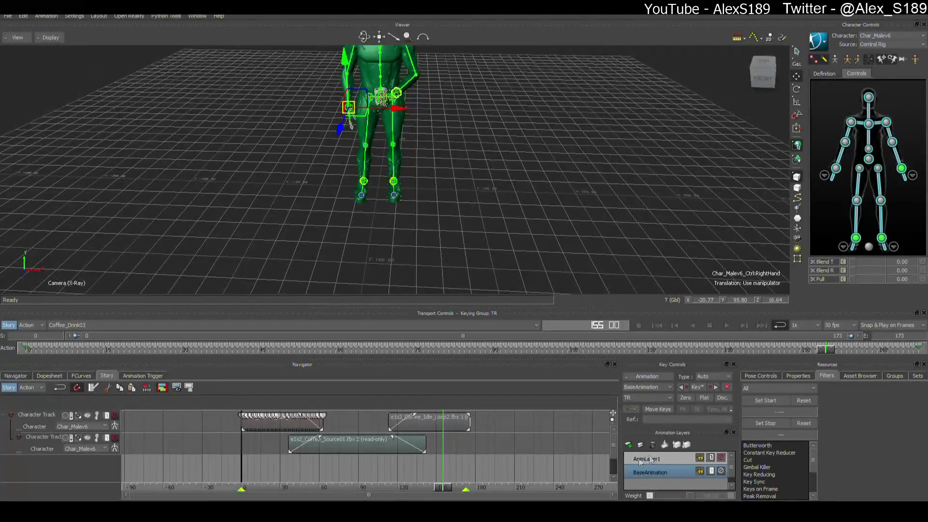
{"action": "left_click_drag", "start_coordinate": [604, 217], "coordinate": [648, 244], "text": "ctrl"}
{"action": "left_click", "coordinate": [869, 247]}
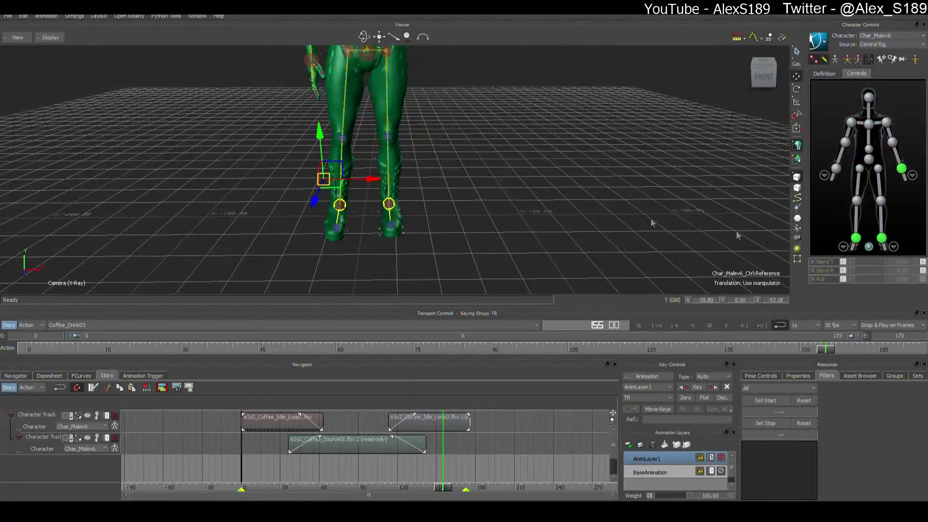
{"action": "left_click_drag", "start_coordinate": [372, 183], "coordinate": [401, 181]}
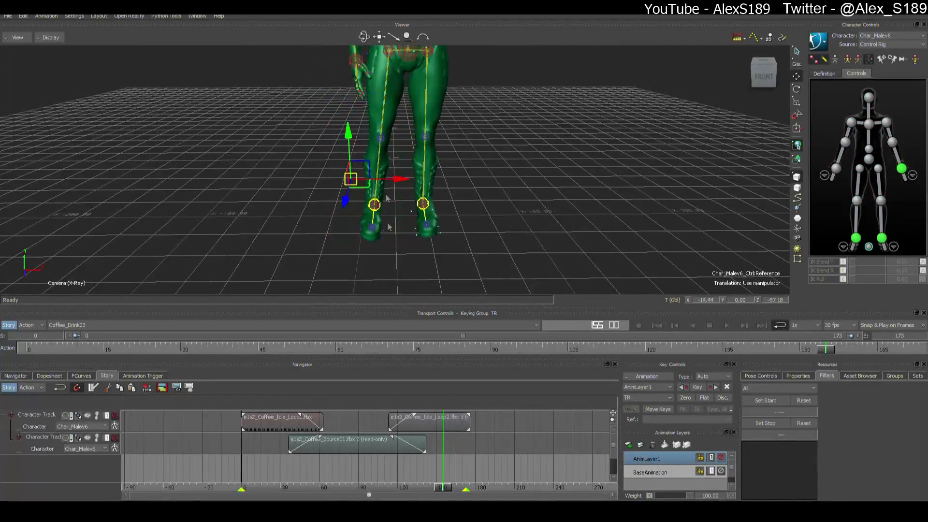
{"action": "left_click", "coordinate": [827, 348]}
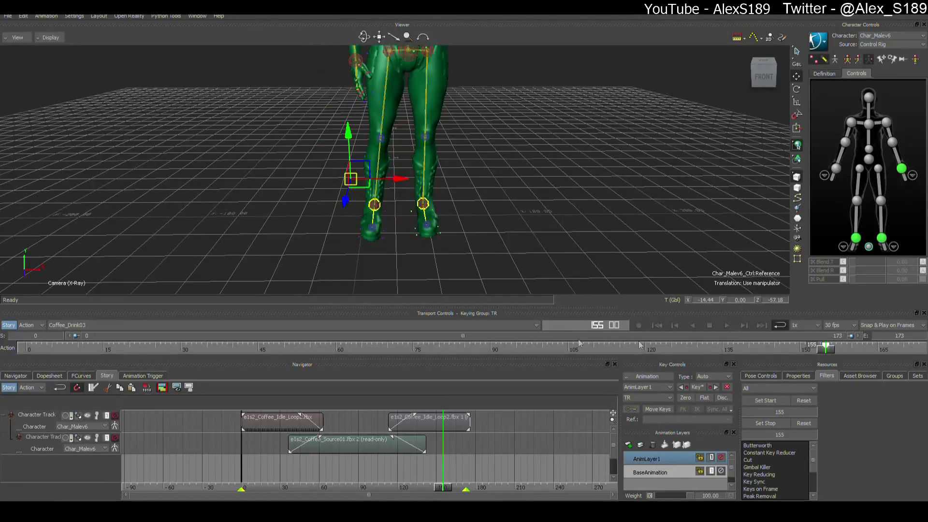
{"action": "left_click", "coordinate": [795, 349]}
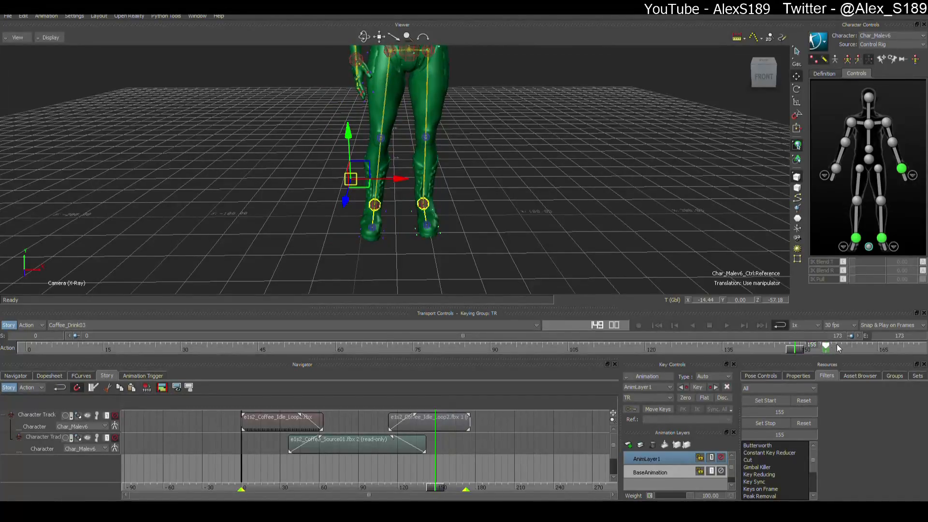
{"action": "left_click", "coordinate": [709, 210]}
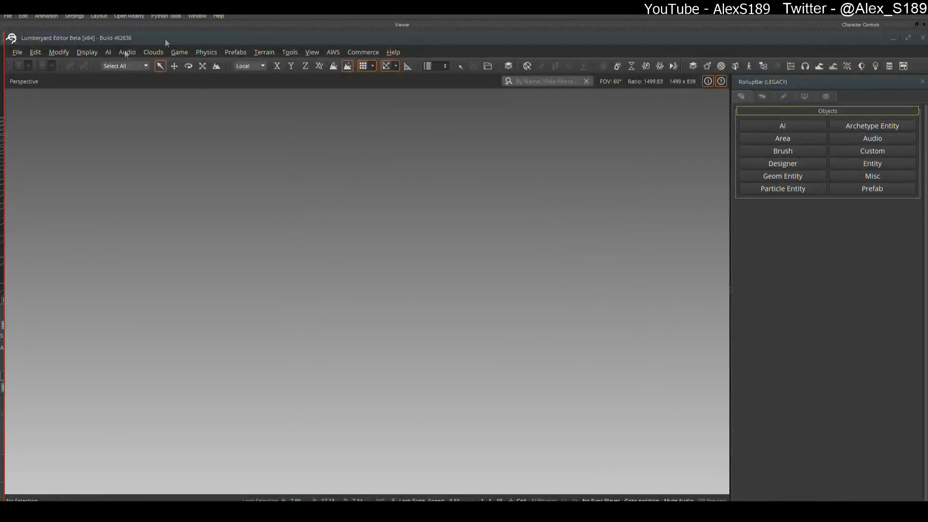
Step: Switch to the Lumberyard Editor, open the Geppetto view pane, and move the editor window aside
{"action": "left_click", "coordinate": [312, 52]}
{"action": "mouse_move", "coordinate": [345, 68]}
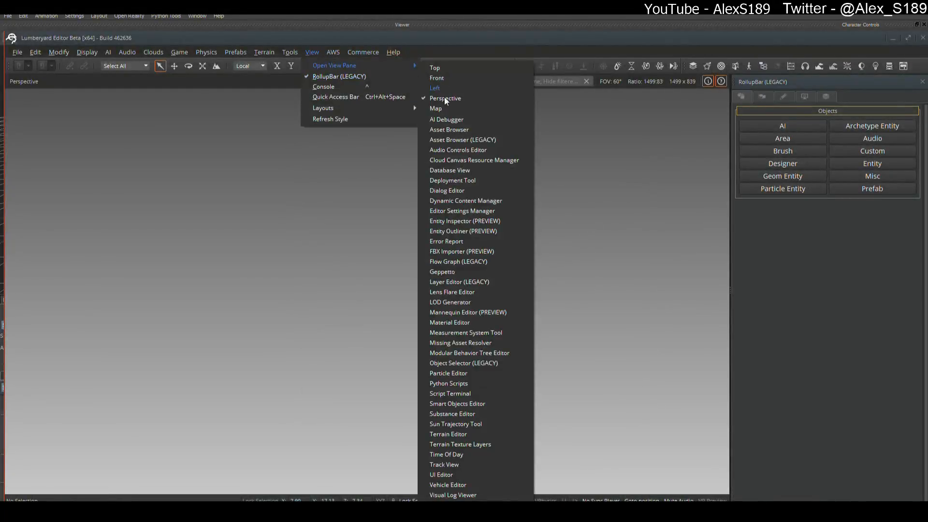
{"action": "left_click", "coordinate": [11, 37]}
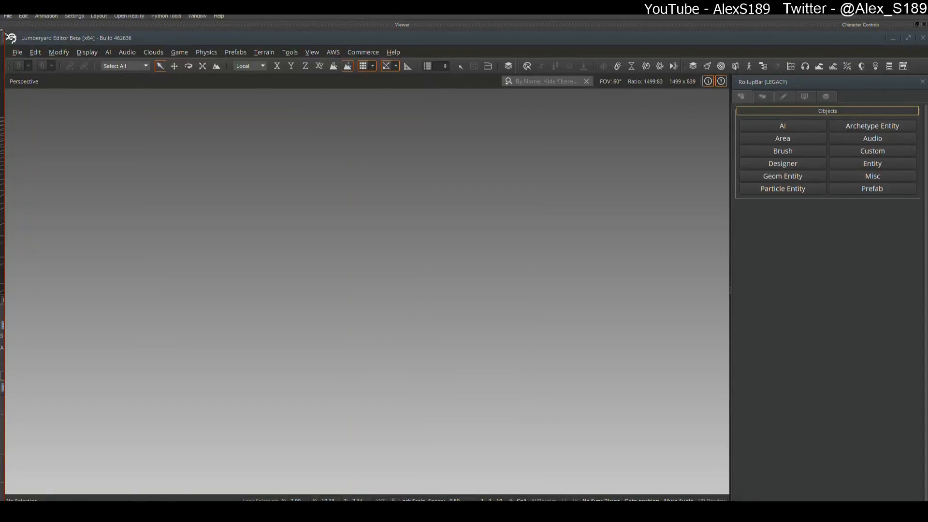
{"action": "left_click_drag", "start_coordinate": [4, 34], "coordinate": [421, 229]}
{"action": "left_click_drag", "start_coordinate": [632, 236], "coordinate": [452, 157]}
{"action": "left_click_drag", "start_coordinate": [578, 165], "coordinate": [0, 119]}
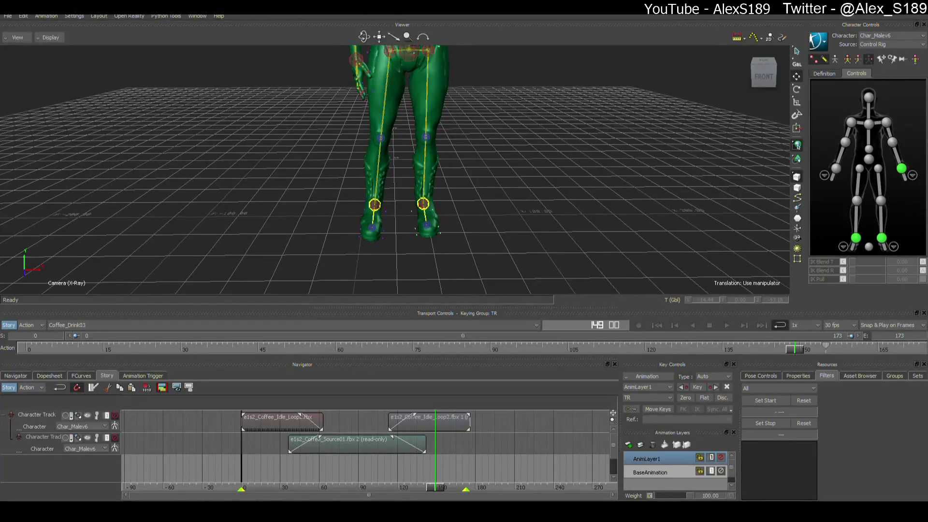
Step: Return to MotionBuilder and play the coffee-drinking animation to review the full character from the front
{"action": "scroll", "coordinate": [483, 161], "scroll_direction": "down", "scroll_amount": 6}
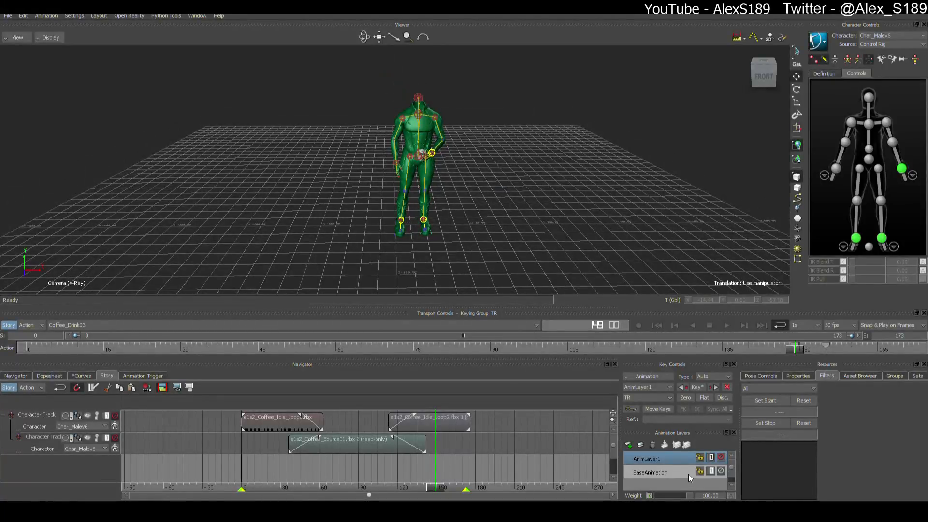
{"action": "scroll", "coordinate": [572, 158], "scroll_direction": "up", "scroll_amount": 2}
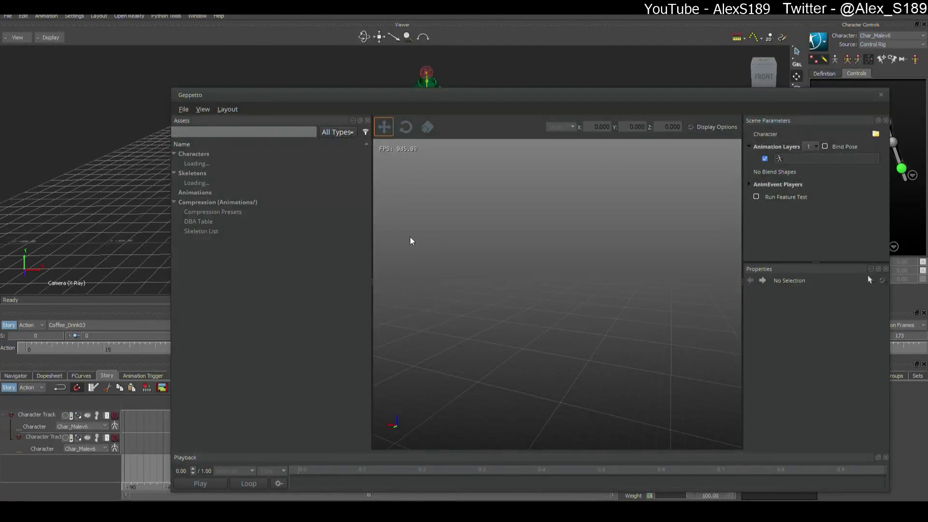
{"action": "right_click_drag", "start_coordinate": [480, 251], "coordinate": [473, 242]}
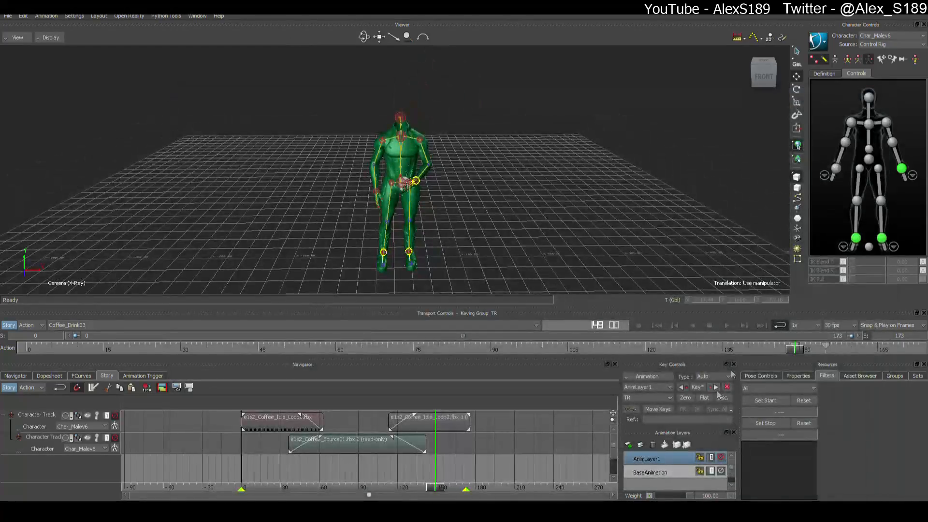
{"action": "left_click", "coordinate": [726, 324]}
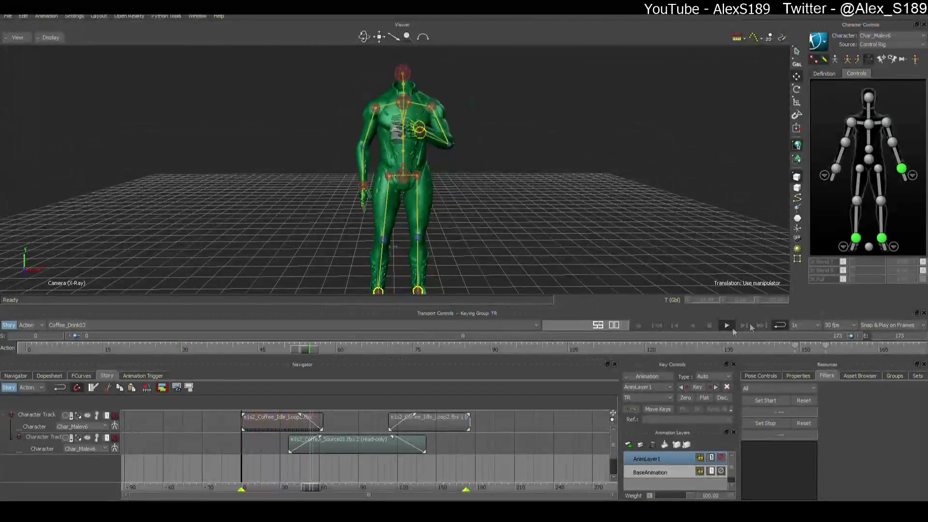
{"action": "left_click", "coordinate": [709, 325]}
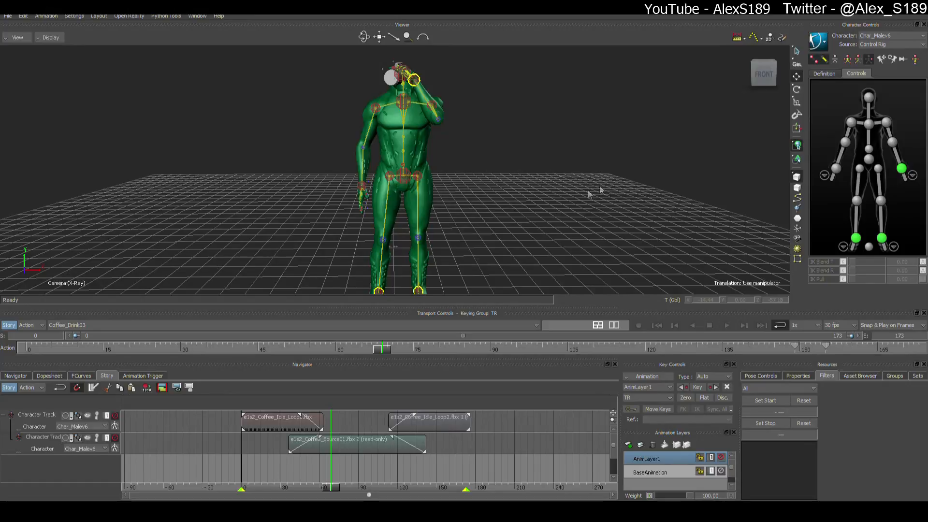
Step: Replay the animation and examine the character's body and foot motion from an angled view
{"action": "left_click_drag", "start_coordinate": [595, 191], "coordinate": [598, 214], "text": "ctrl+shift"}
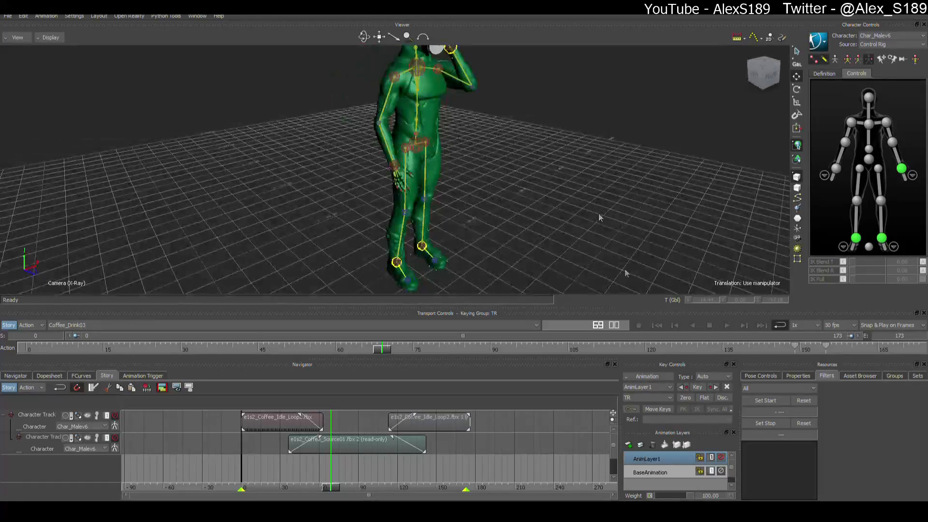
{"action": "left_click", "coordinate": [729, 328]}
{"action": "left_click_drag", "start_coordinate": [646, 253], "coordinate": [618, 269], "text": "ctrl"}
{"action": "left_click_drag", "start_coordinate": [619, 268], "coordinate": [552, 253], "text": "ctrl+shift"}
{"action": "mouse_move", "coordinate": [552, 253]}
{"action": "left_mouse_down", "text": "shift"}
{"action": "mouse_move", "coordinate": [543, 227]}
{"action": "mouse_move", "coordinate": [548, 238]}
{"action": "left_mouse_up", "text": "shift"}
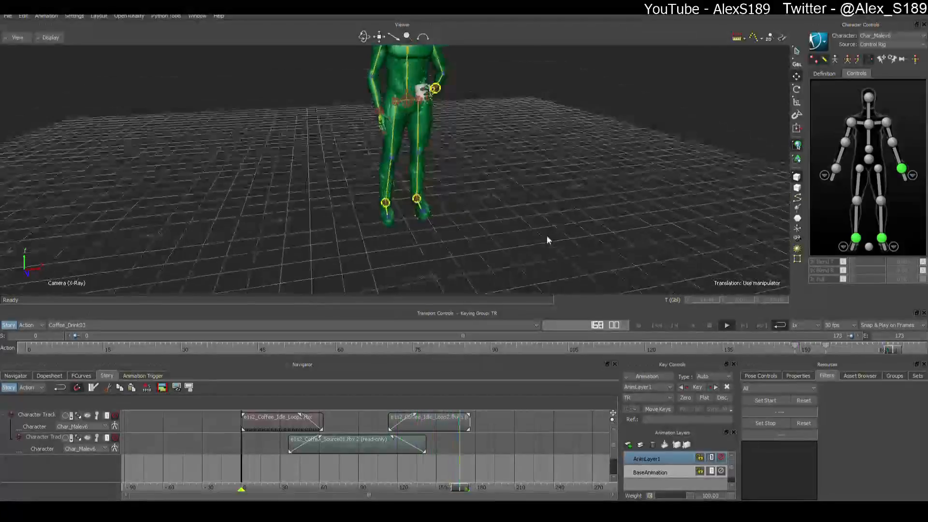
{"action": "left_click", "coordinate": [708, 325]}
Step: Set the current time to frame -22 and check the full-body rig's function curves on AnimLayer1
{"action": "left_click_drag", "start_coordinate": [336, 489], "coordinate": [213, 483]}
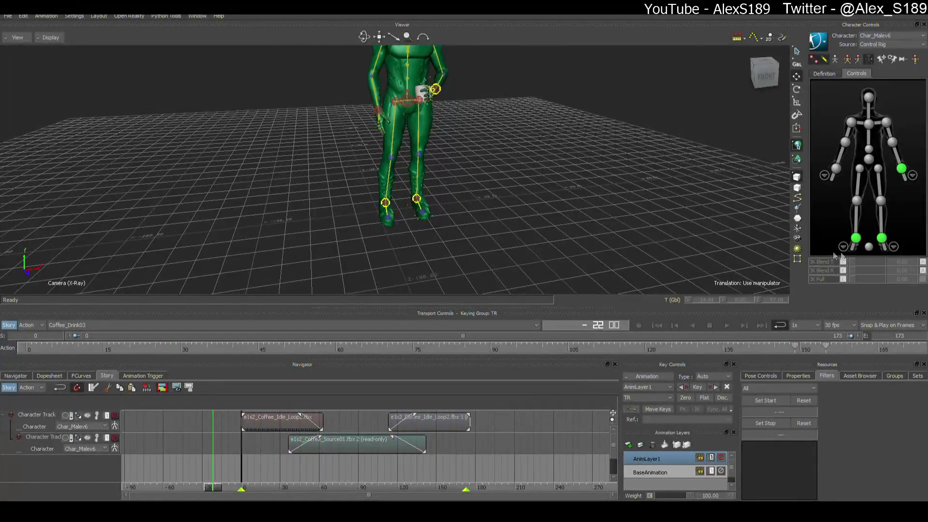
{"action": "left_click", "coordinate": [863, 240]}
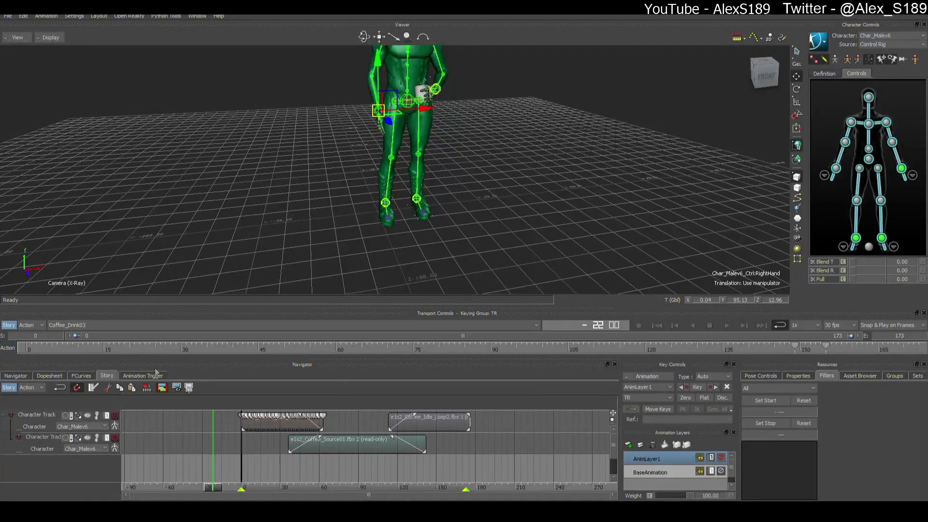
{"action": "left_click", "coordinate": [81, 376]}
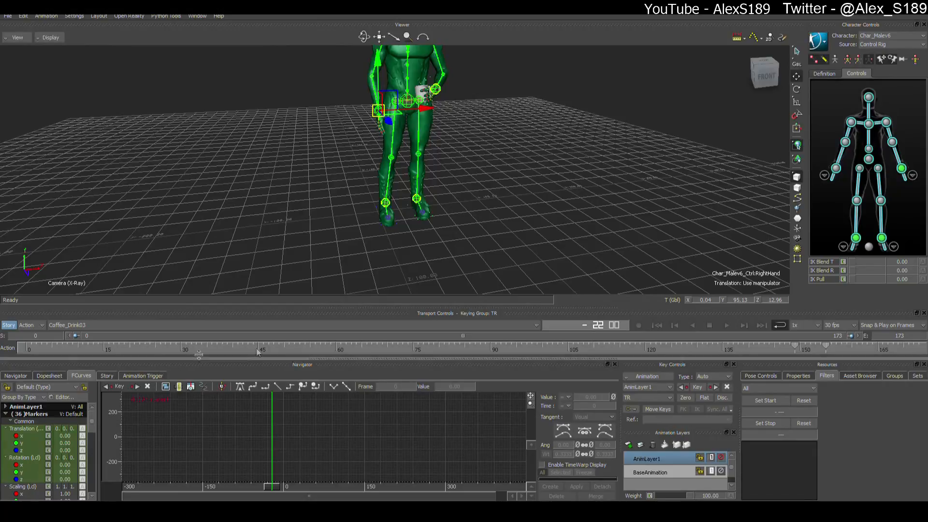
{"action": "left_click", "coordinate": [107, 375]}
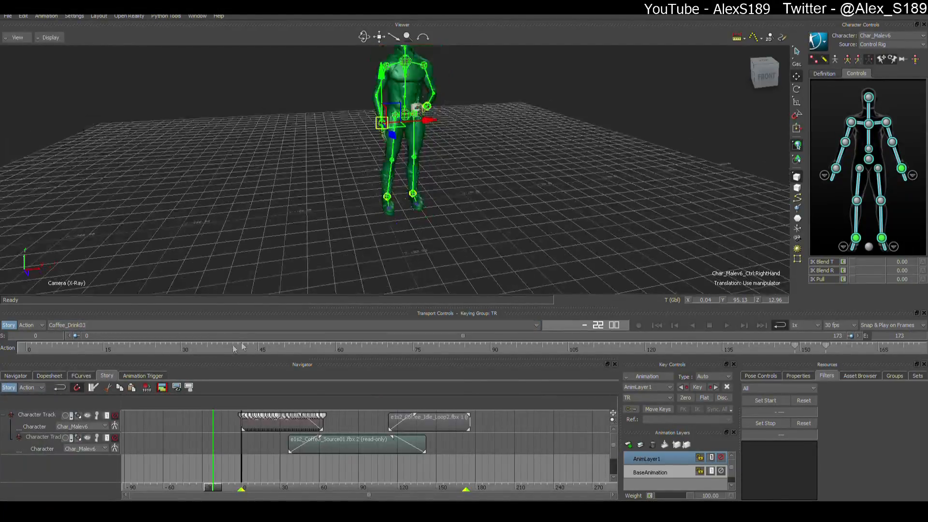
Step: Make BaseAnimation the active layer and display the right knee effector's function curves
{"action": "left_click", "coordinate": [724, 146]}
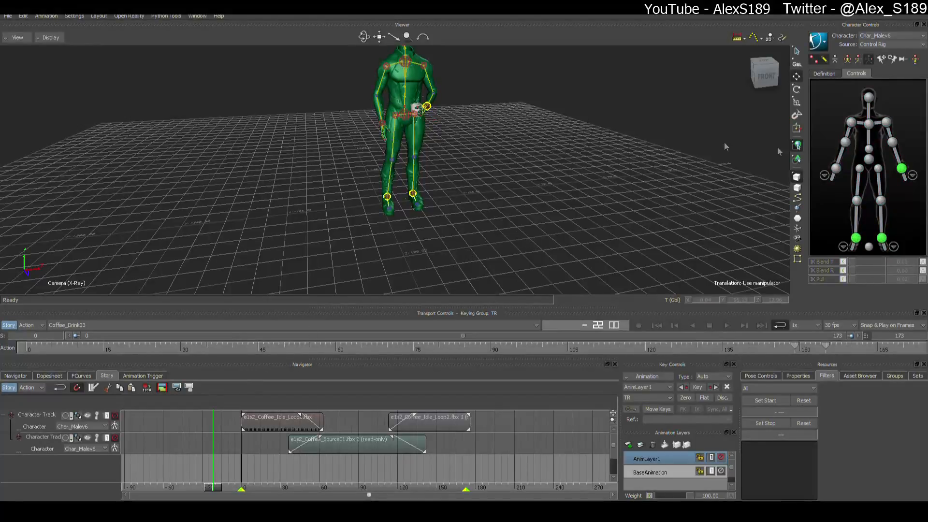
{"action": "left_click", "coordinate": [654, 469]}
{"action": "left_click", "coordinate": [857, 200]}
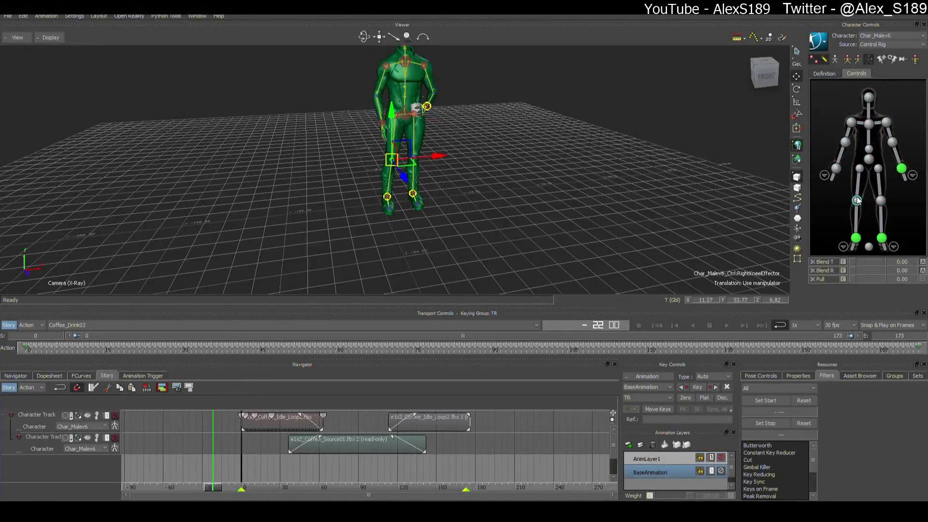
{"action": "key", "text": "ctrl+a"}
{"action": "left_click_drag", "start_coordinate": [927, 159], "coordinate": [927, 232]}
{"action": "left_click", "coordinate": [81, 375]}
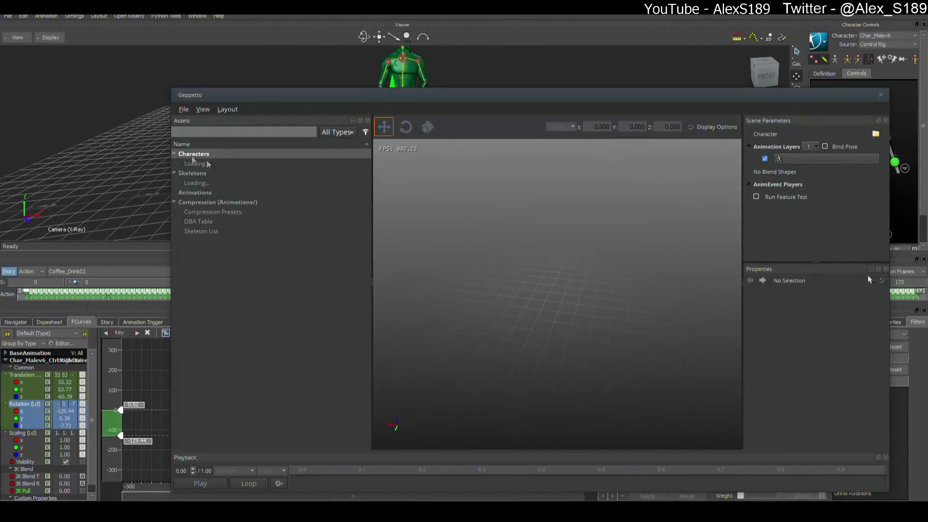
Step: Check Geppetto's Characters group and asset type filter for the project's assets
{"action": "left_click", "coordinate": [175, 154]}
{"action": "left_click", "coordinate": [173, 153]}
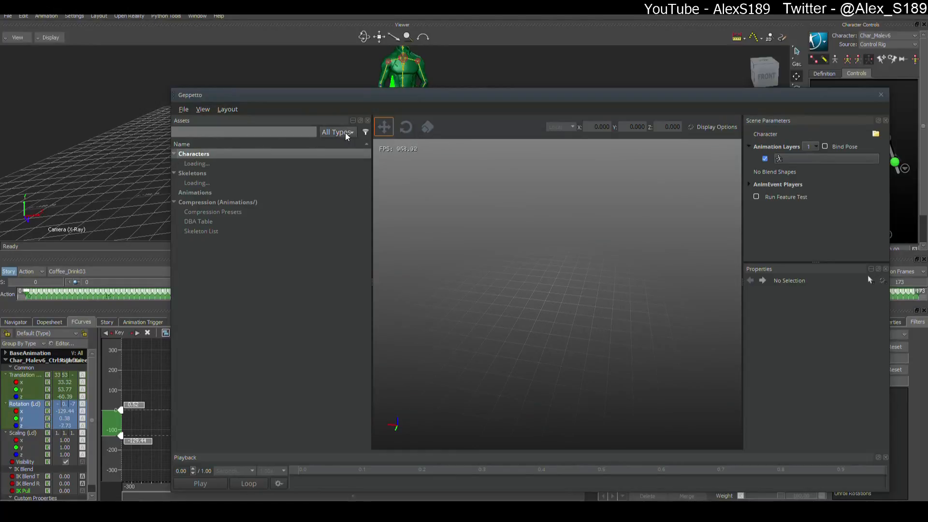
{"action": "left_click", "coordinate": [344, 132]}
{"action": "left_click", "coordinate": [343, 132]}
Step: Open the Lumberyard Asset Processor and review its asset job list for the project
{"action": "left_click", "coordinate": [741, 511]}
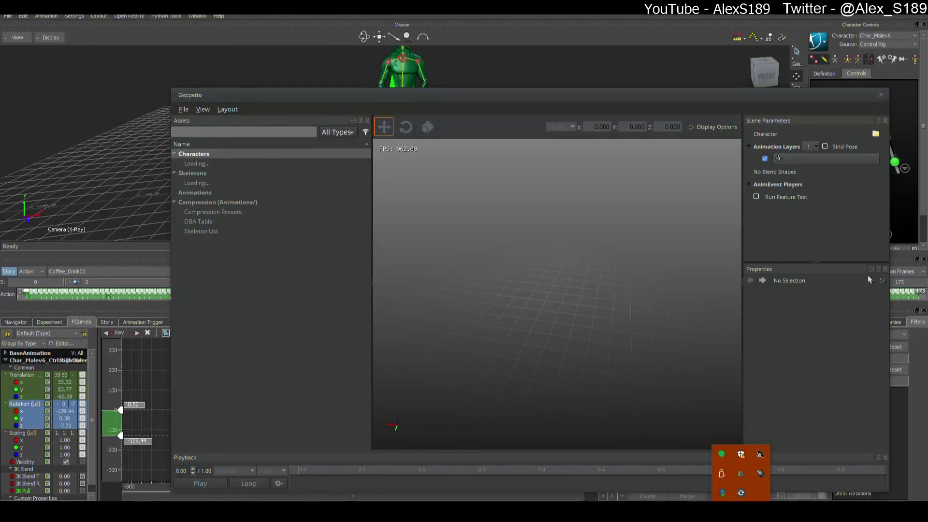
{"action": "right_click", "coordinate": [743, 495]}
{"action": "left_click", "coordinate": [770, 470]}
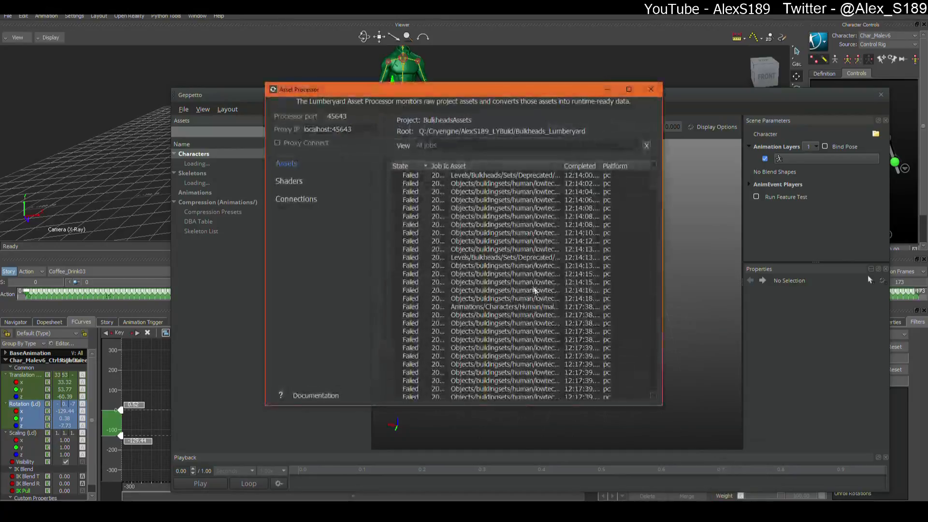
{"action": "left_click", "coordinate": [644, 91]}
{"action": "left_click_drag", "start_coordinate": [634, 96], "coordinate": [580, 83]}
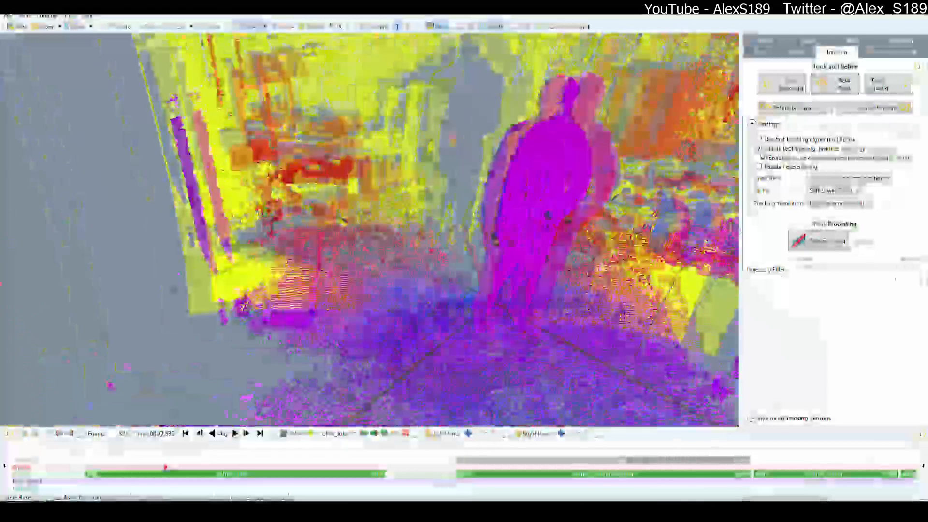
Step: Switch to iPi Mocap Studio and compare the captured depth scene with View Background on and off
{"action": "left_click_drag", "start_coordinate": [547, 215], "coordinate": [447, 242]}
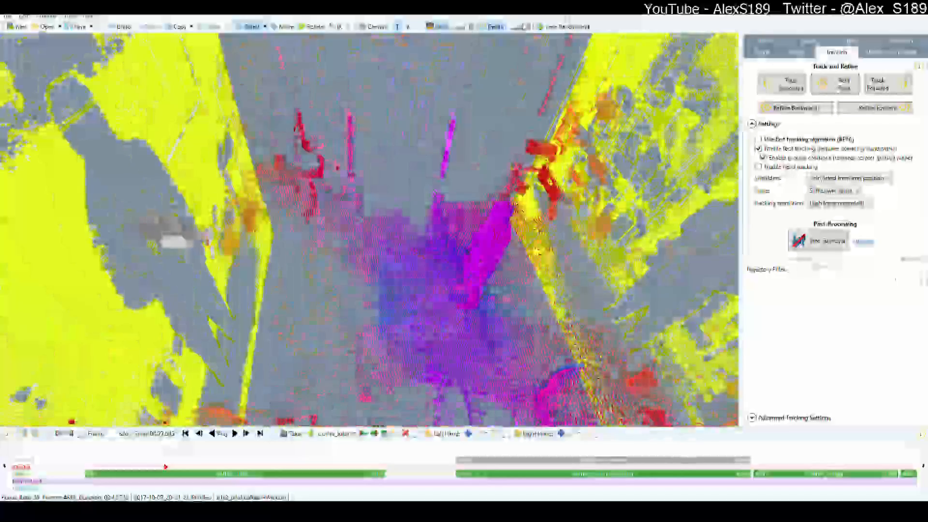
{"action": "left_click_drag", "start_coordinate": [310, 232], "coordinate": [392, 276]}
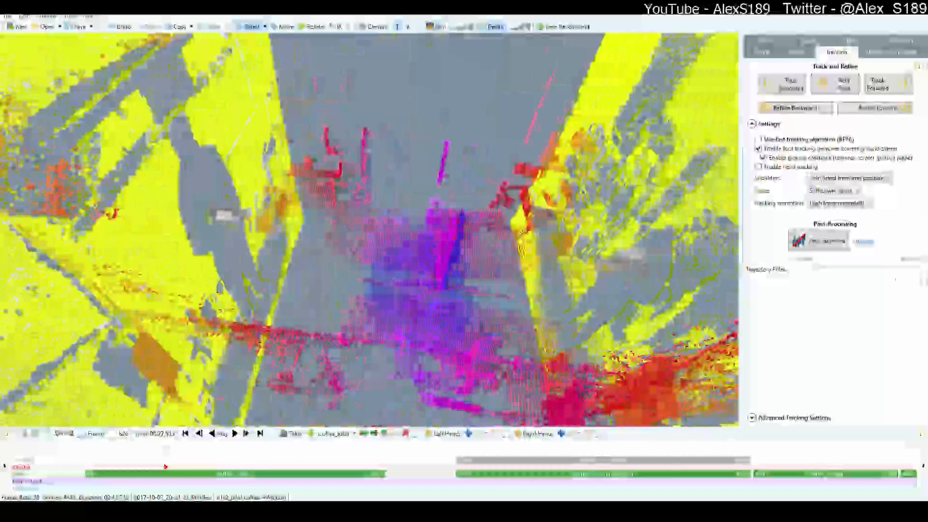
{"action": "scroll", "coordinate": [435, 215], "scroll_direction": "up", "scroll_amount": 4}
{"action": "left_click", "coordinate": [562, 29]}
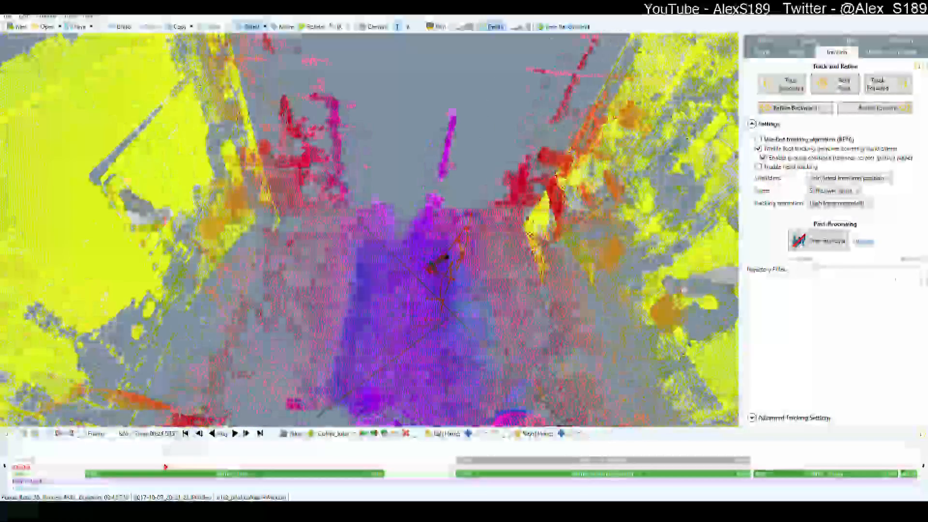
{"action": "left_click", "coordinate": [562, 29]}
{"action": "left_click", "coordinate": [562, 29]}
{"action": "left_click", "coordinate": [564, 32]}
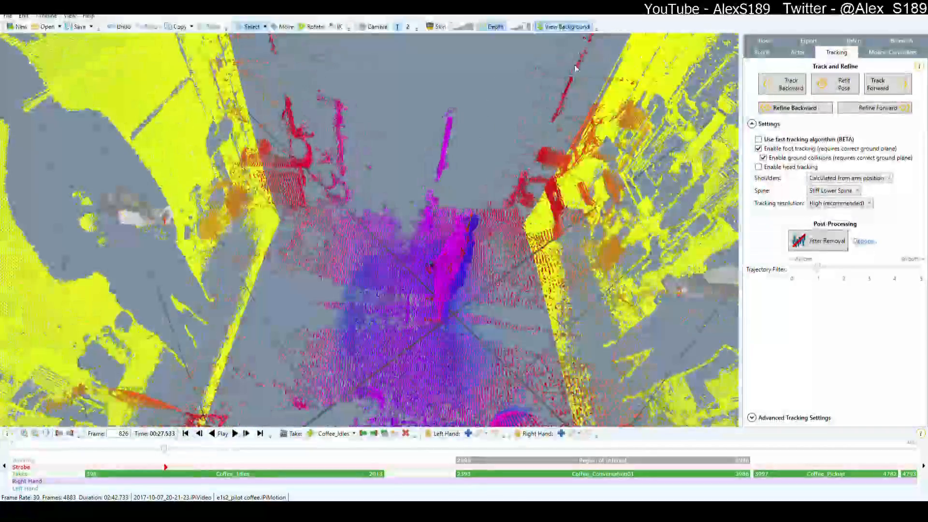
Step: Go to frame 1141 of the Coffee_Idles take, raise the skin opacity to maximum and fade out the depth points completely
{"action": "left_click_drag", "start_coordinate": [164, 453], "coordinate": [222, 450]}
{"action": "left_click_drag", "start_coordinate": [452, 30], "coordinate": [471, 29]}
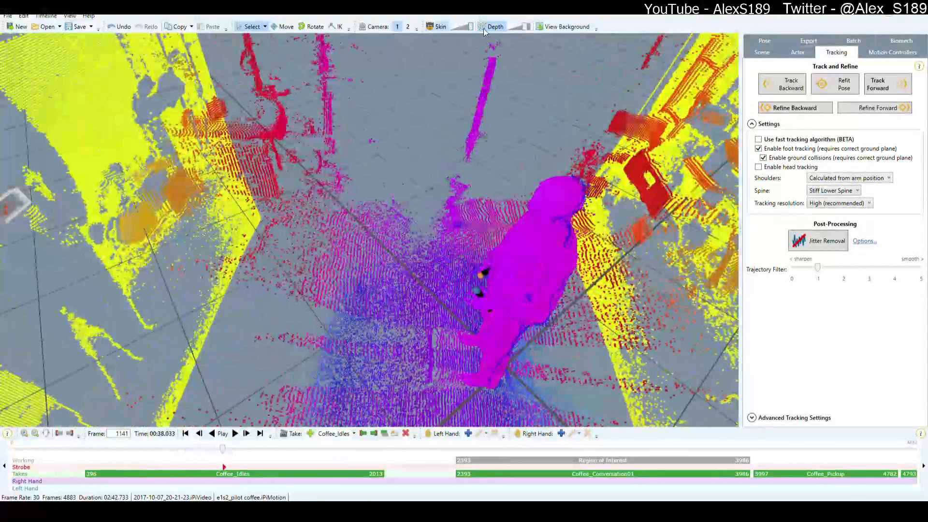
{"action": "middle_click_drag", "start_coordinate": [471, 145], "coordinate": [428, 133]}
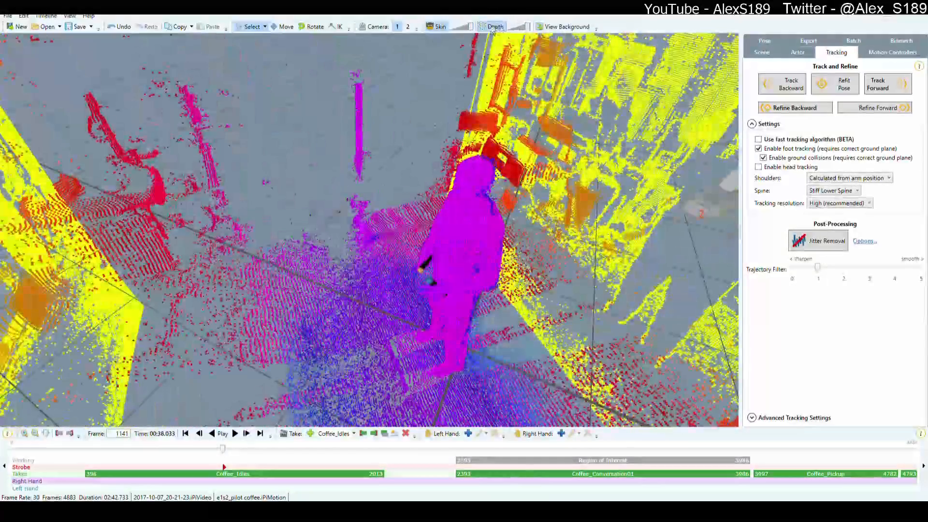
{"action": "left_click_drag", "start_coordinate": [525, 28], "coordinate": [509, 28]}
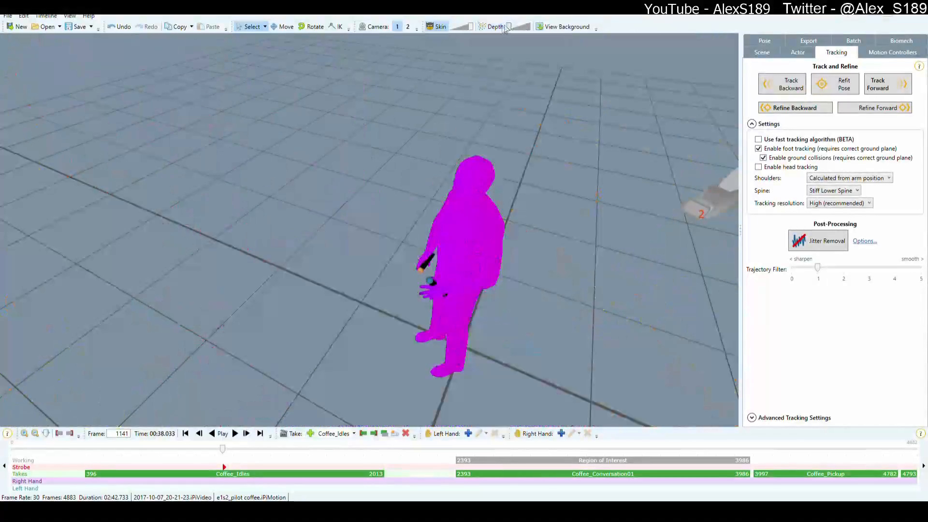
Step: Play the Coffee_Idles take from frame 1141 and inspect the tracked actor from different angles and distances
{"action": "left_click", "coordinate": [225, 434]}
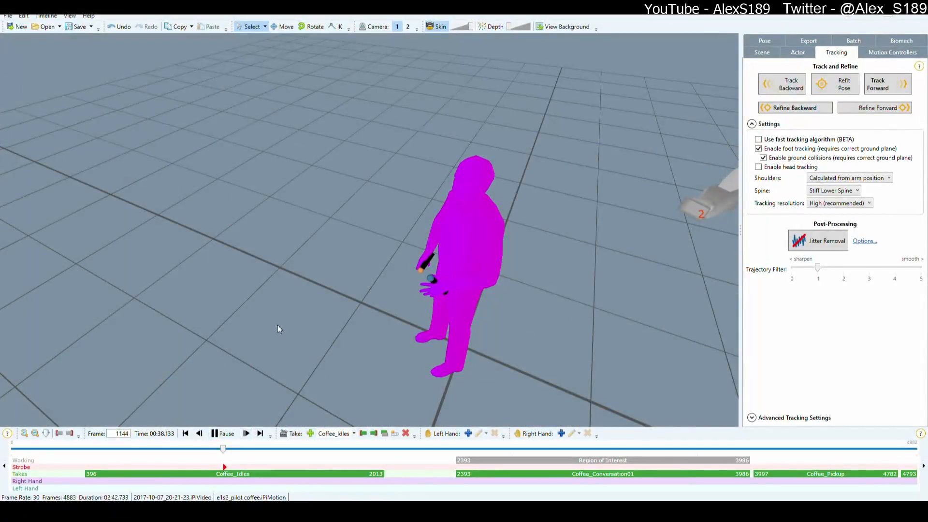
{"action": "middle_click_drag", "start_coordinate": [279, 326], "coordinate": [329, 287]}
{"action": "scroll", "coordinate": [373, 303], "scroll_direction": "down", "scroll_amount": 4}
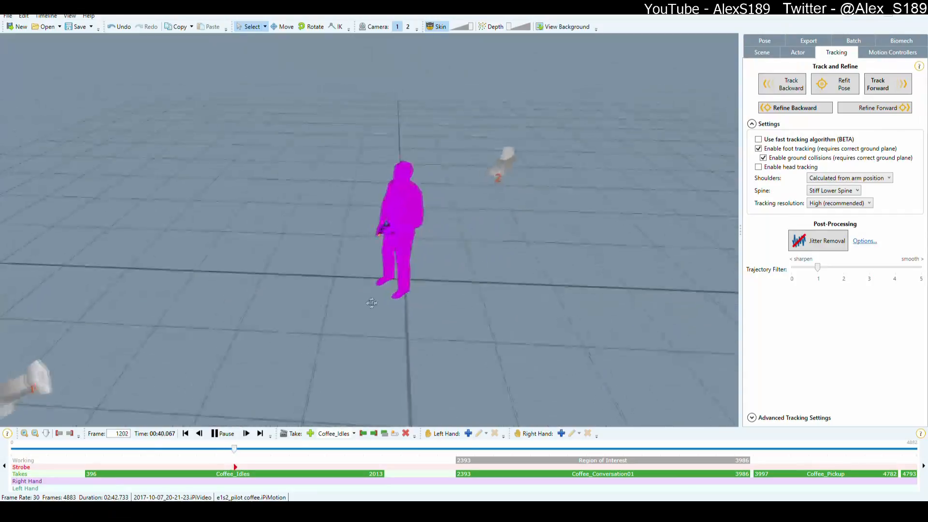
{"action": "scroll", "coordinate": [372, 303], "scroll_direction": "up", "scroll_amount": 4}
{"action": "left_click", "coordinate": [226, 435]}
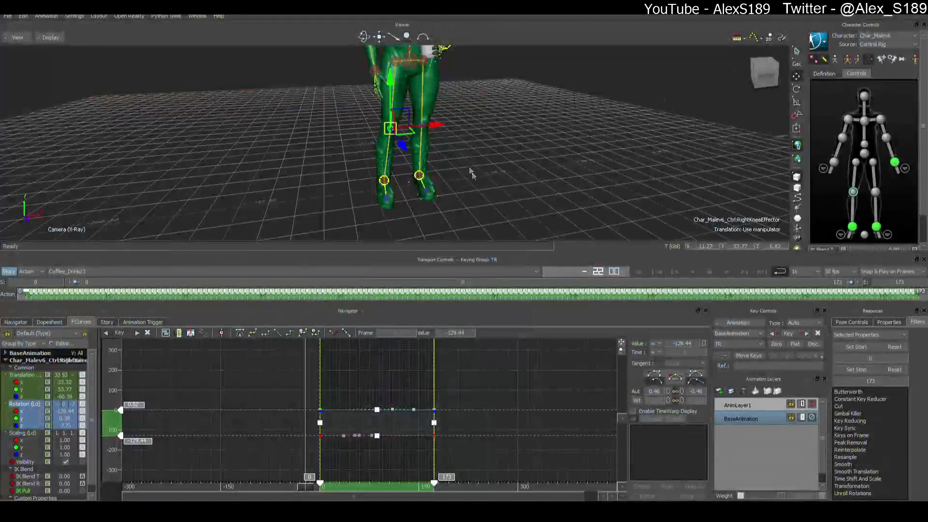
Step: Switch from MotionBuilder to Geppetto and check the Skeletons group in its asset list
{"action": "scroll", "coordinate": [464, 160], "scroll_direction": "down", "scroll_amount": 3}
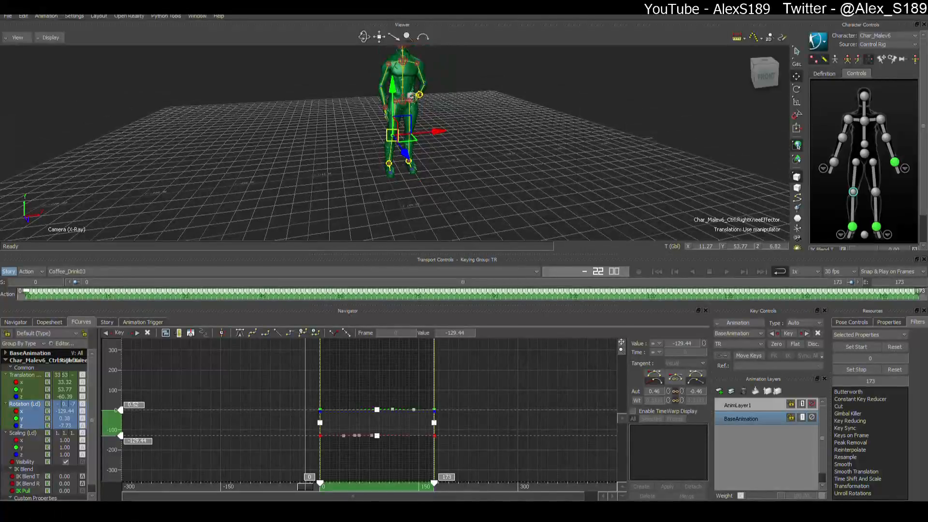
{"action": "key", "text": "alt+Tab"}
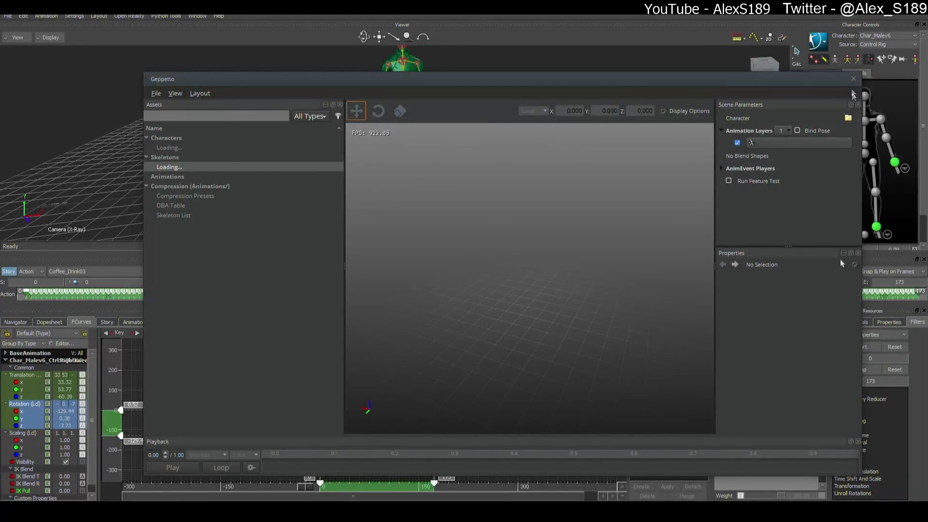
{"action": "key", "text": "alt+Tab"}
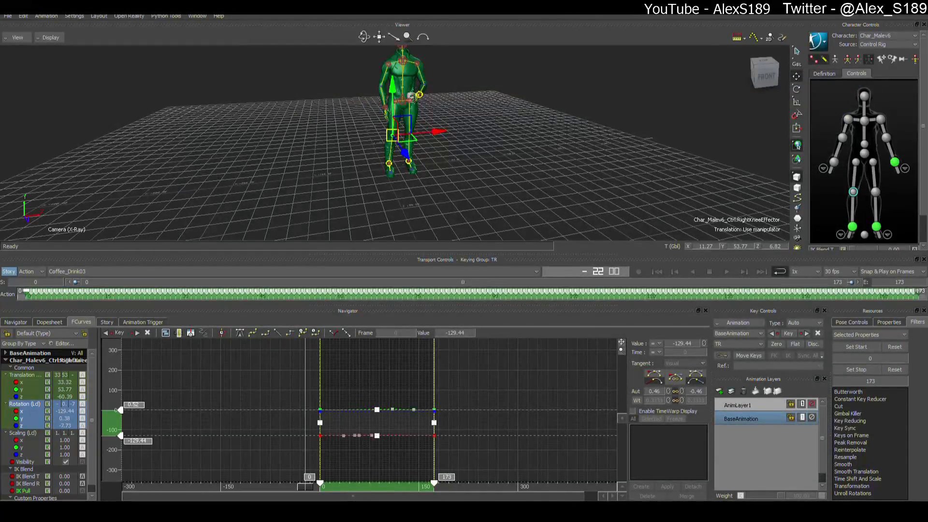
{"action": "key", "text": "alt+Tab"}
{"action": "left_click", "coordinate": [165, 156]}
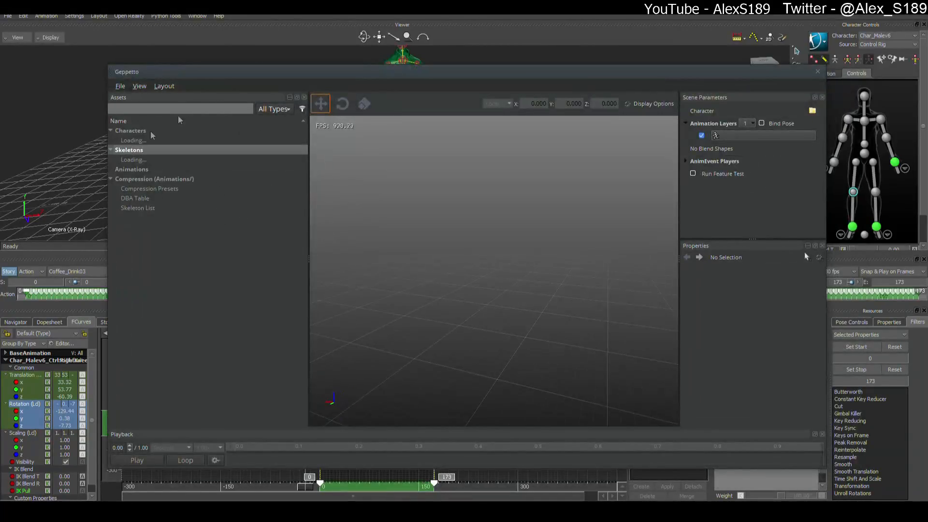
Step: Return to MotionBuilder, deselect the curve keys and play the Coffee_Drink03 take to review the drinking motion
{"action": "key", "text": "alt+Tab"}
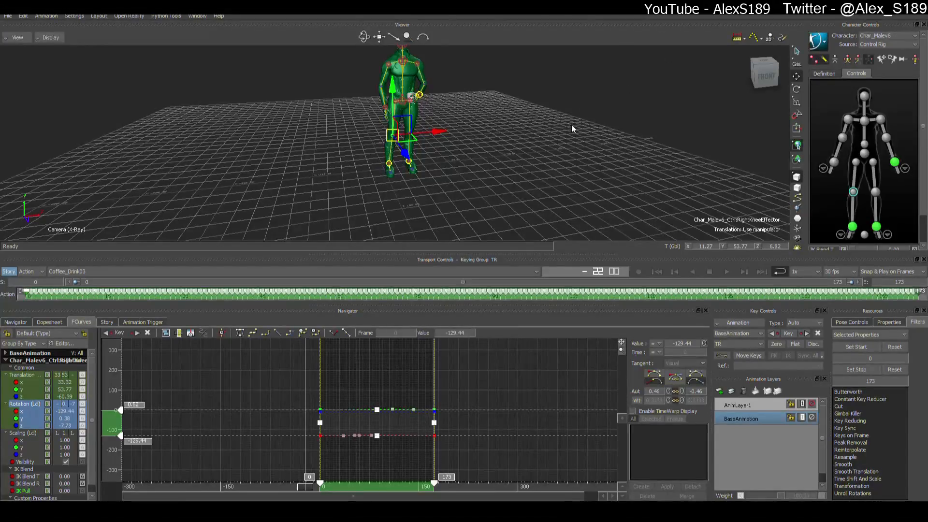
{"action": "scroll", "coordinate": [448, 161], "scroll_direction": "up", "scroll_amount": 5}
{"action": "left_click", "coordinate": [468, 390]}
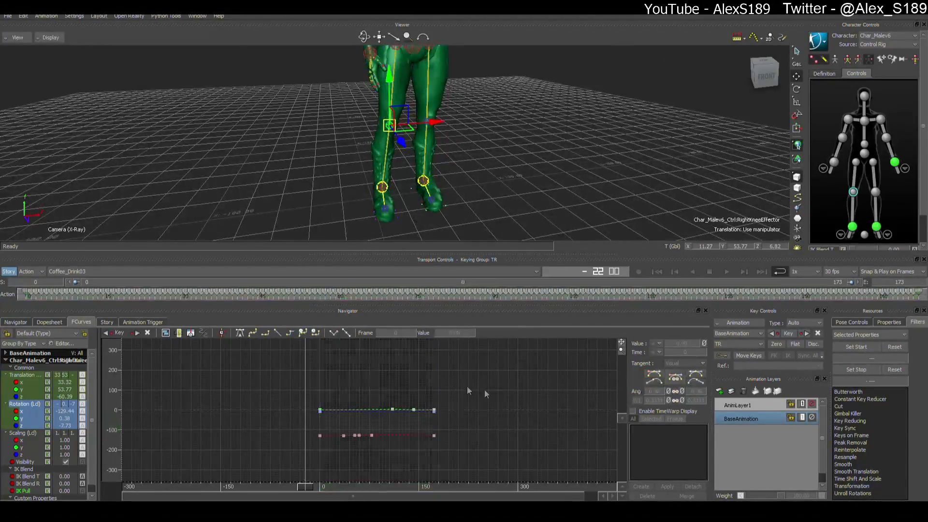
{"action": "left_click", "coordinate": [728, 271]}
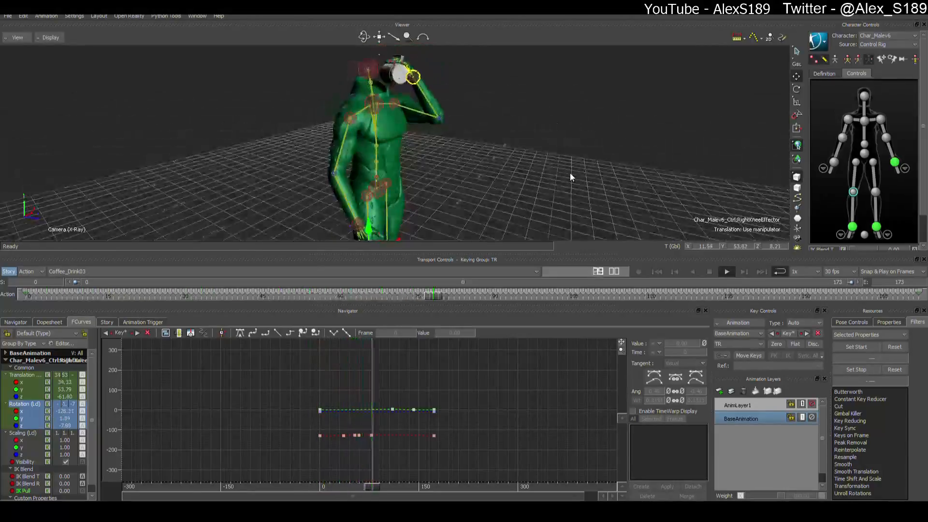
{"action": "left_click", "coordinate": [709, 271]}
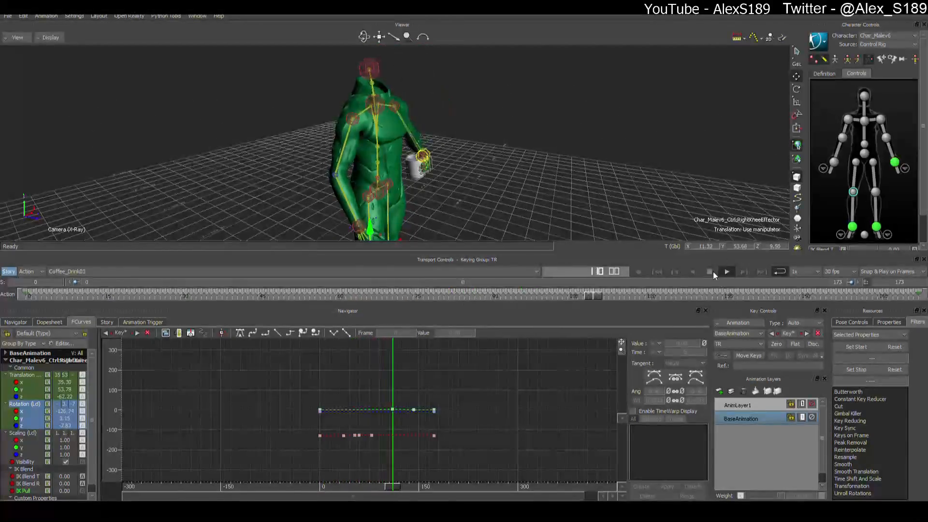
Step: Make AnimLayer1 the active layer and key the left wrist effector at frame 31
{"action": "left_click", "coordinate": [735, 406]}
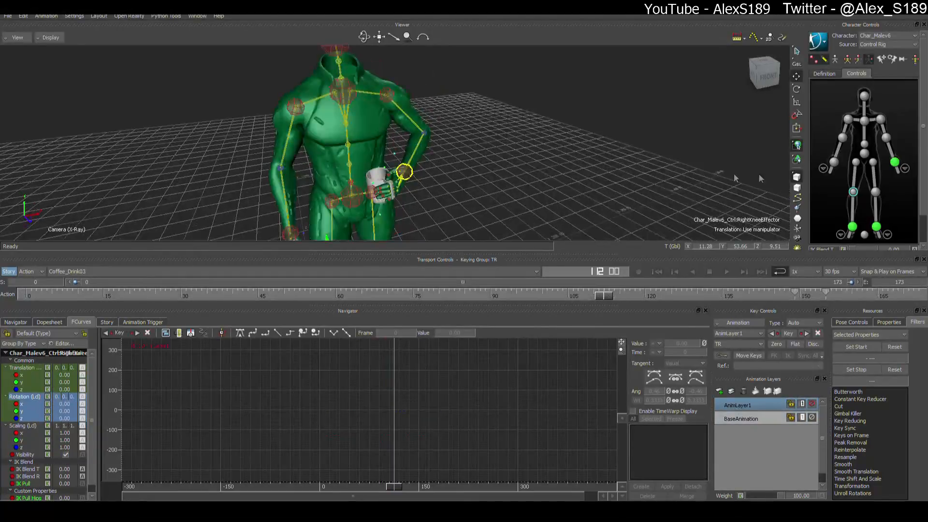
{"action": "left_click", "coordinate": [894, 163]}
{"action": "left_click_drag", "start_coordinate": [514, 139], "coordinate": [542, 167], "text": "shift"}
{"action": "left_click_drag", "start_coordinate": [560, 296], "coordinate": [187, 294]}
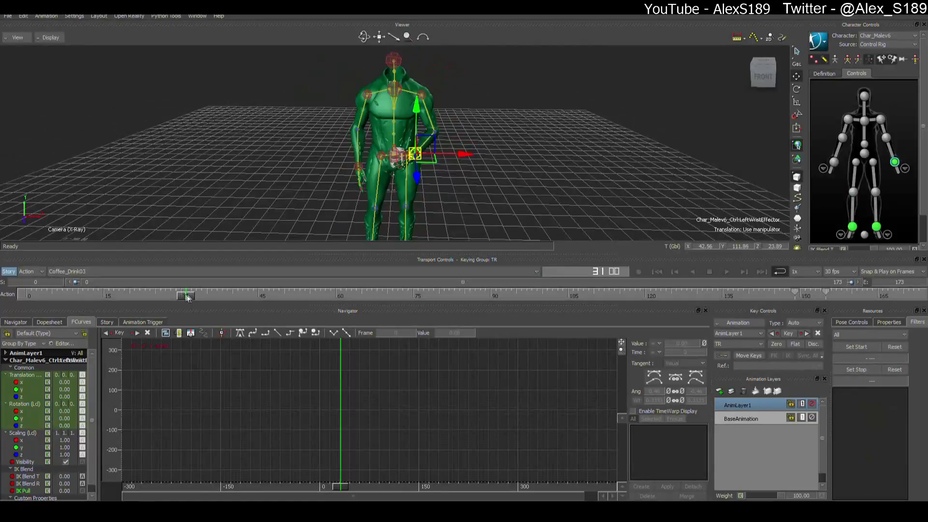
{"action": "key", "text": "k"}
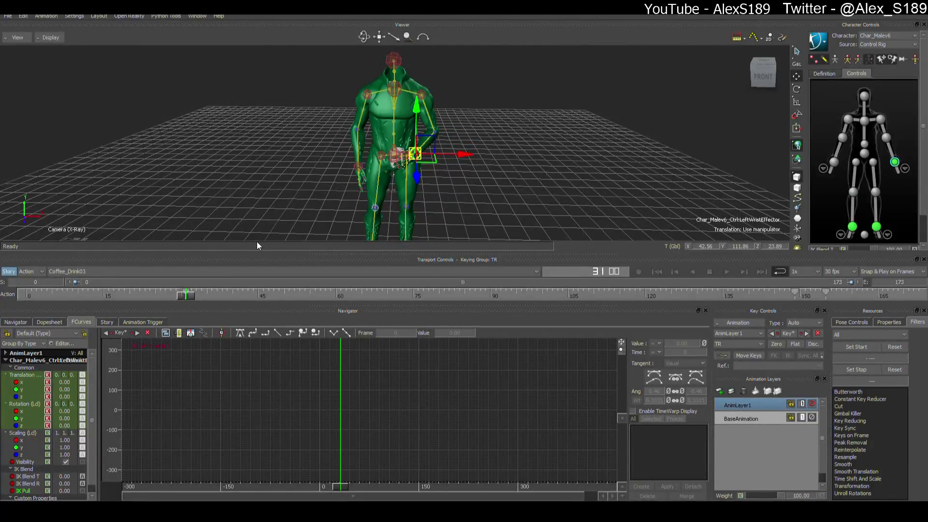
Step: Examine the mug's path up to frame 72, then key the left wrist effector at frame 47 on AnimLayer1
{"action": "left_click_drag", "start_coordinate": [464, 206], "coordinate": [418, 203], "text": "ctrl"}
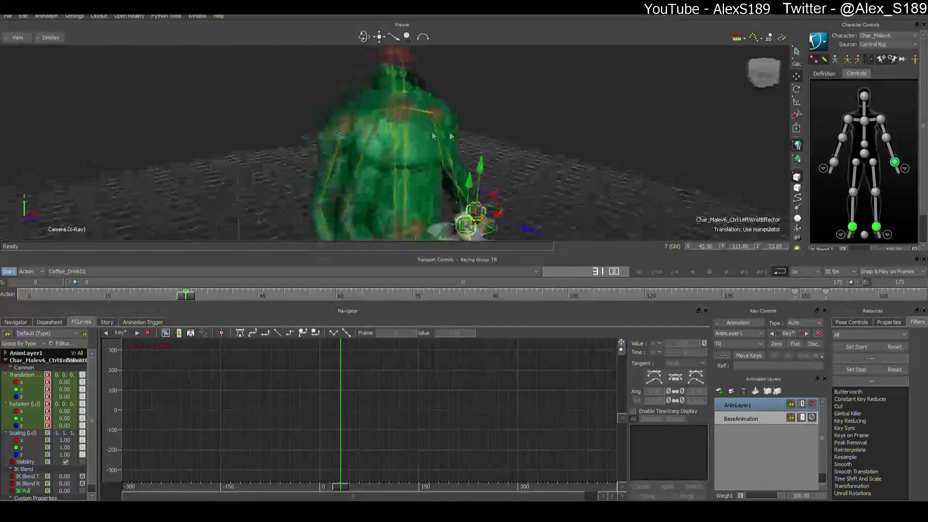
{"action": "left_click_drag", "start_coordinate": [188, 302], "coordinate": [396, 308]}
{"action": "left_click_drag", "start_coordinate": [416, 203], "coordinate": [507, 230], "text": "ctrl+shift"}
{"action": "left_click", "coordinate": [763, 73]}
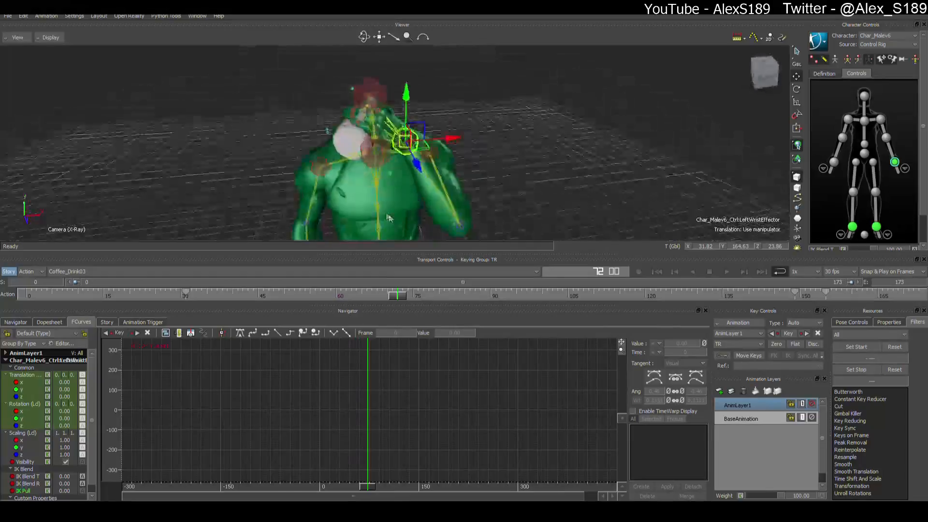
{"action": "left_click_drag", "start_coordinate": [398, 296], "coordinate": [267, 301]}
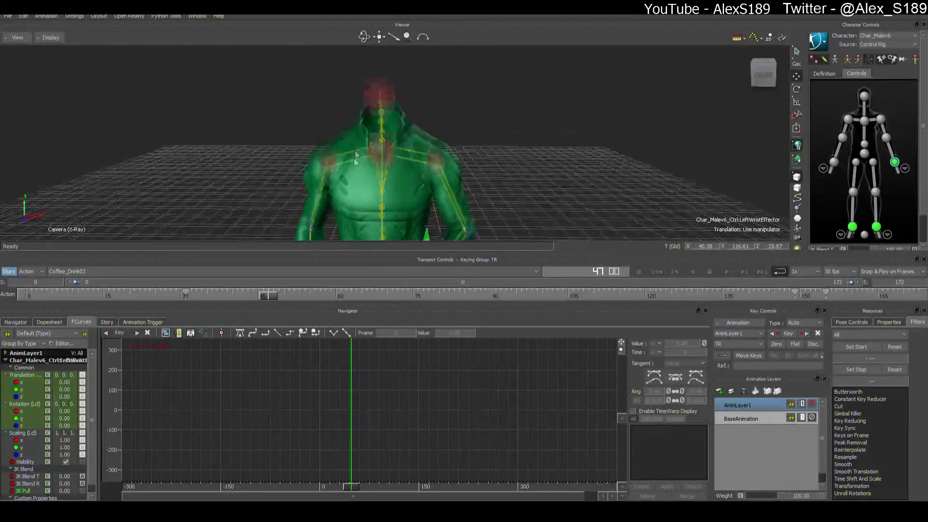
{"action": "left_click_drag", "start_coordinate": [357, 227], "coordinate": [356, 121], "text": "shift"}
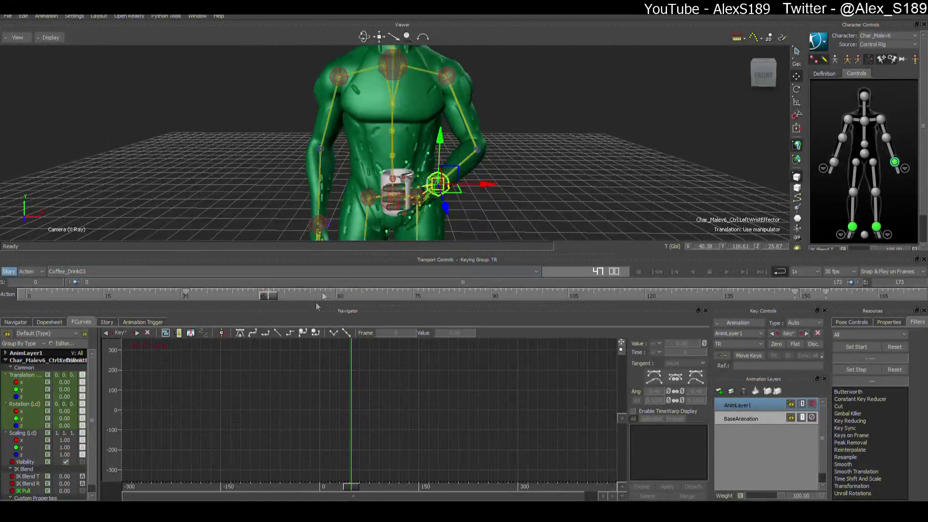
Step: At frame 70, move and rotate the left wrist effector to layer translation -1.97, 0.00, -2.41 and rotation 18.37, -8.38, -5.35, and key it
{"action": "left_click_drag", "start_coordinate": [333, 296], "coordinate": [387, 296]}
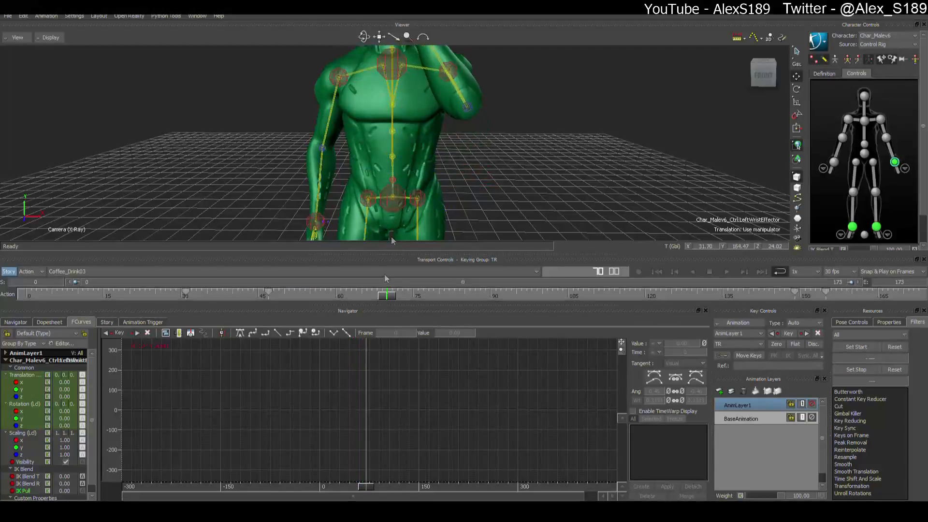
{"action": "left_click_drag", "start_coordinate": [411, 207], "coordinate": [425, 195], "text": "ctrl+shift"}
{"action": "left_click_drag", "start_coordinate": [422, 144], "coordinate": [441, 139]}
{"action": "left_click_drag", "start_coordinate": [528, 170], "coordinate": [443, 166], "text": "ctrl+shift"}
{"action": "key", "text": "t"}
Step: At frame 86, move the left wrist effector to layer translation -4.06, -0.59, -0.70 and key it
{"action": "left_click_drag", "start_coordinate": [377, 299], "coordinate": [583, 298]}
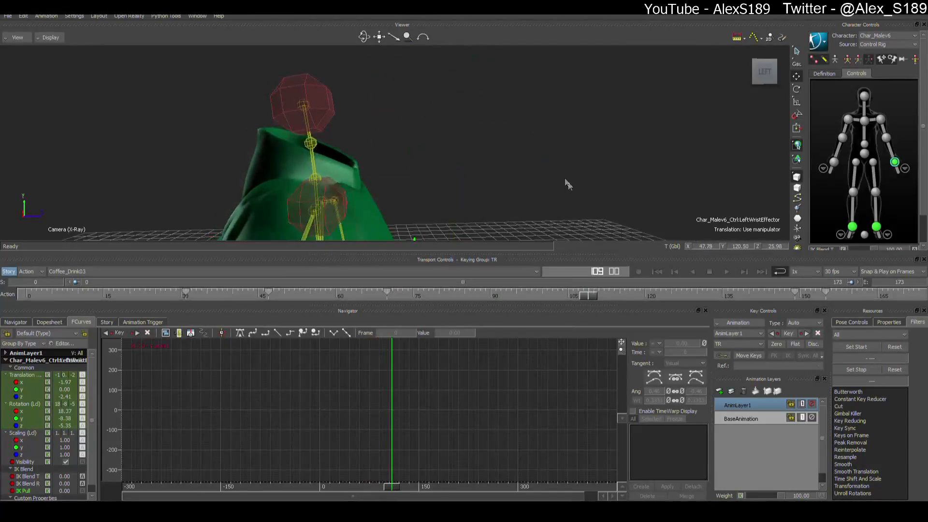
{"action": "left_click_drag", "start_coordinate": [565, 179], "coordinate": [534, 203], "text": "shift"}
{"action": "left_click_drag", "start_coordinate": [582, 296], "coordinate": [469, 276]}
{"action": "mouse_move", "coordinate": [417, 87]}
{"action": "left_mouse_down", "text": "shift"}
{"action": "mouse_move", "coordinate": [429, 103]}
{"action": "mouse_move", "coordinate": [402, 84]}
{"action": "left_mouse_up", "text": "shift"}
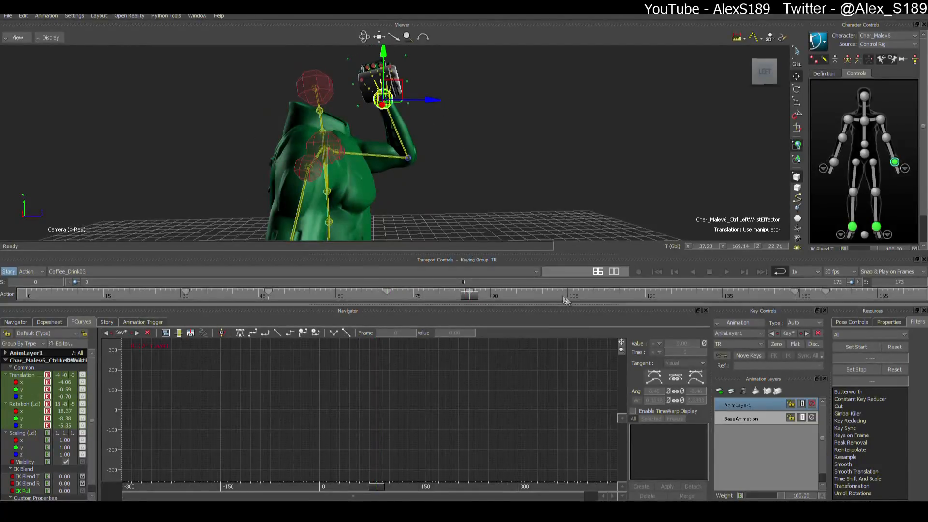
Step: Copy the left wrist effector's key from frame 70 and paste it at frame 106
{"action": "left_click_drag", "start_coordinate": [463, 301], "coordinate": [483, 297]}
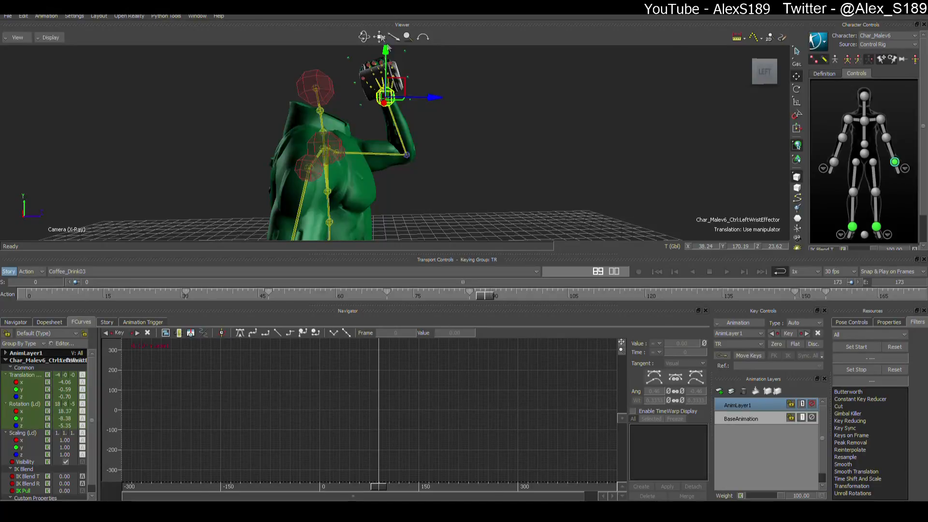
{"action": "left_click_drag", "start_coordinate": [492, 144], "coordinate": [515, 163], "text": "ctrl+shift"}
{"action": "left_click_drag", "start_coordinate": [500, 298], "coordinate": [549, 303]}
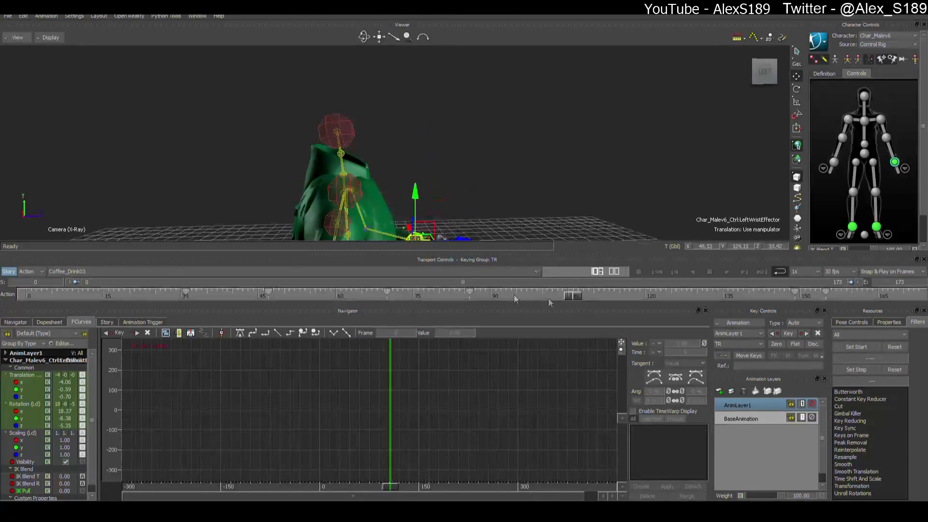
{"action": "right_click", "coordinate": [389, 294]}
{"action": "left_click", "coordinate": [399, 308]}
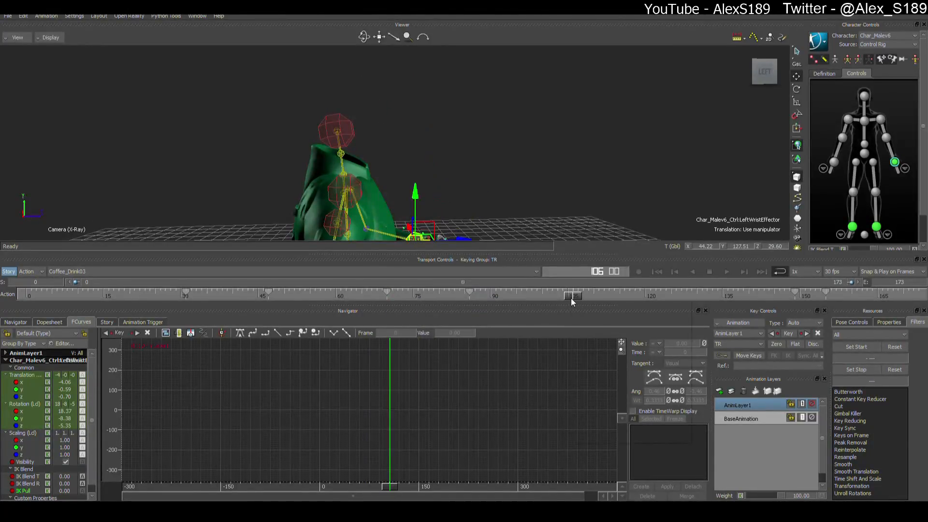
{"action": "right_click", "coordinate": [573, 297]}
{"action": "left_click", "coordinate": [595, 322]}
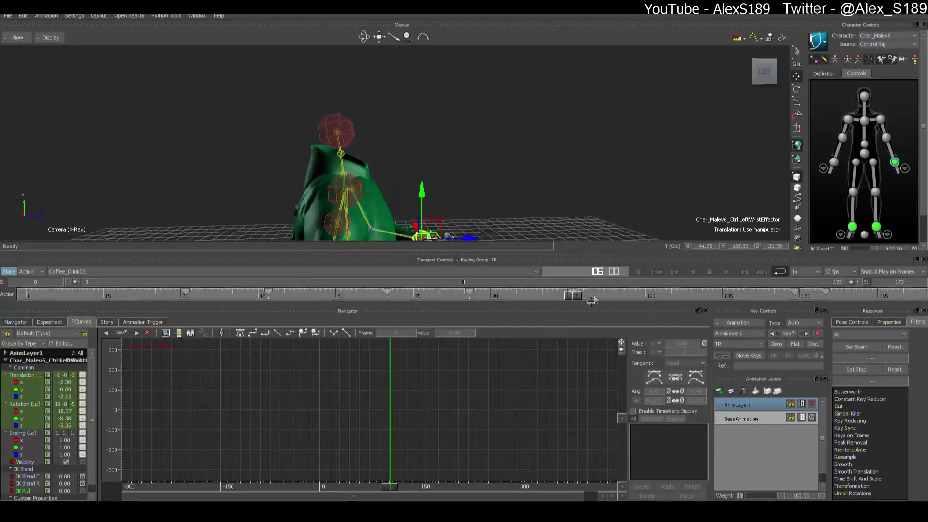
Step: Play the Coffee_Drink03 take from the front to review the adjusted left arm motion
{"action": "left_click_drag", "start_coordinate": [578, 161], "coordinate": [584, 175], "text": "ctrl+shift"}
{"action": "left_click", "coordinate": [727, 272]}
{"action": "left_click_drag", "start_coordinate": [639, 191], "coordinate": [531, 194], "text": "ctrl+shift"}
{"action": "left_click", "coordinate": [709, 272]}
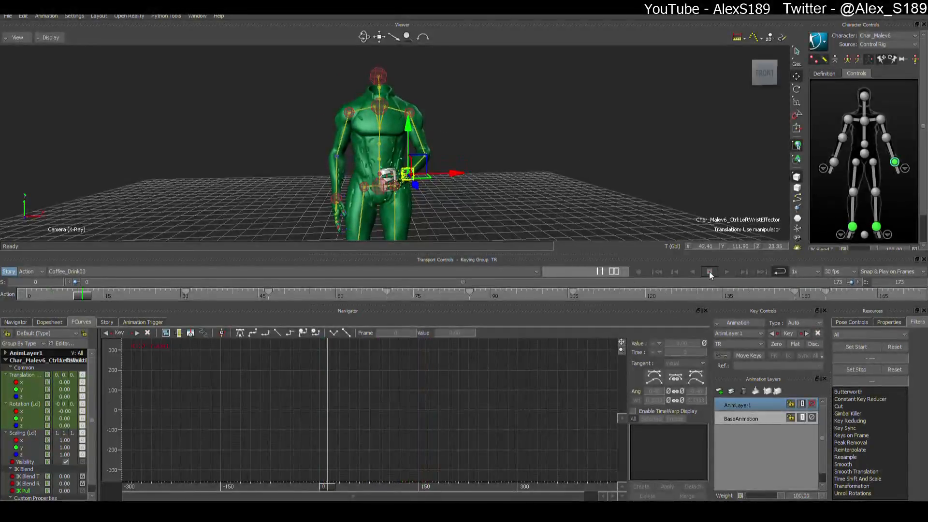
{"action": "left_click", "coordinate": [721, 271]}
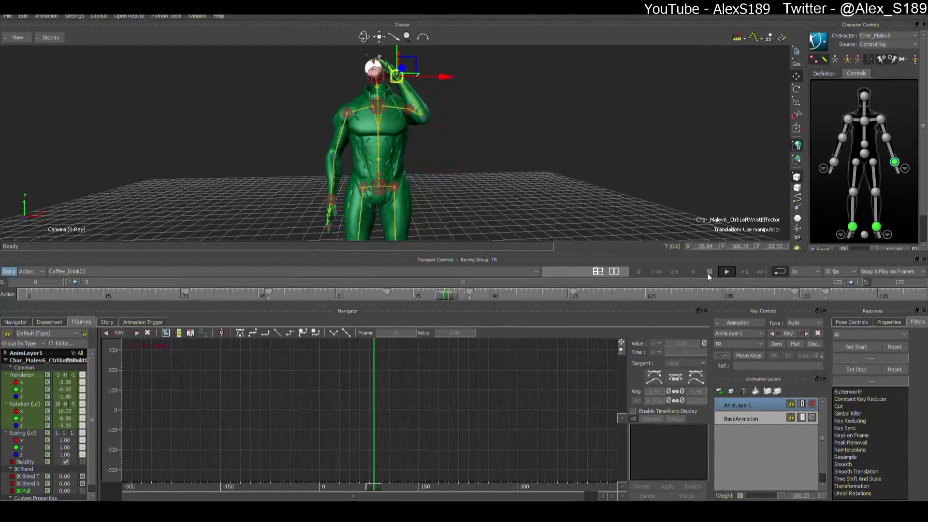
{"action": "left_click", "coordinate": [707, 272]}
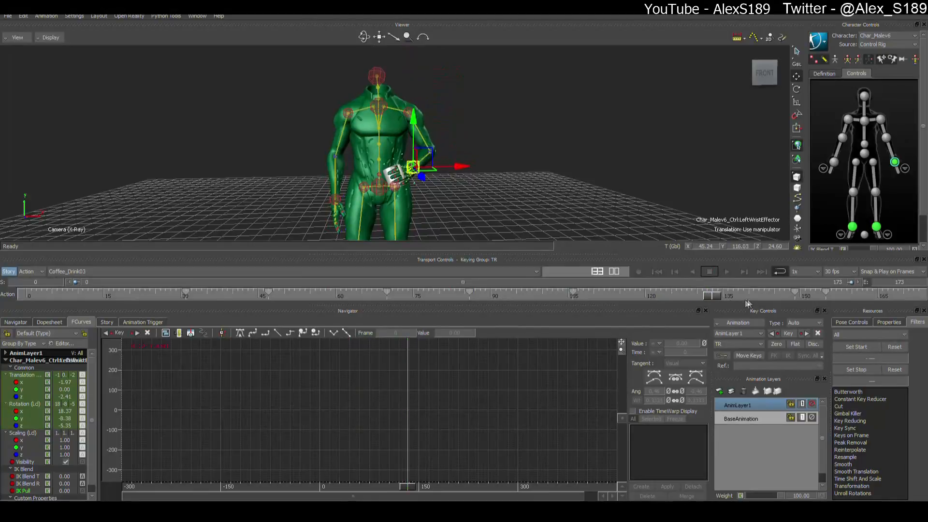
Step: Select the left elbow effector and key it on AnimLayer1 at frame 106 with layer translation -2.53, -4.22, -0.08
{"action": "left_click_drag", "start_coordinate": [676, 295], "coordinate": [598, 296]}
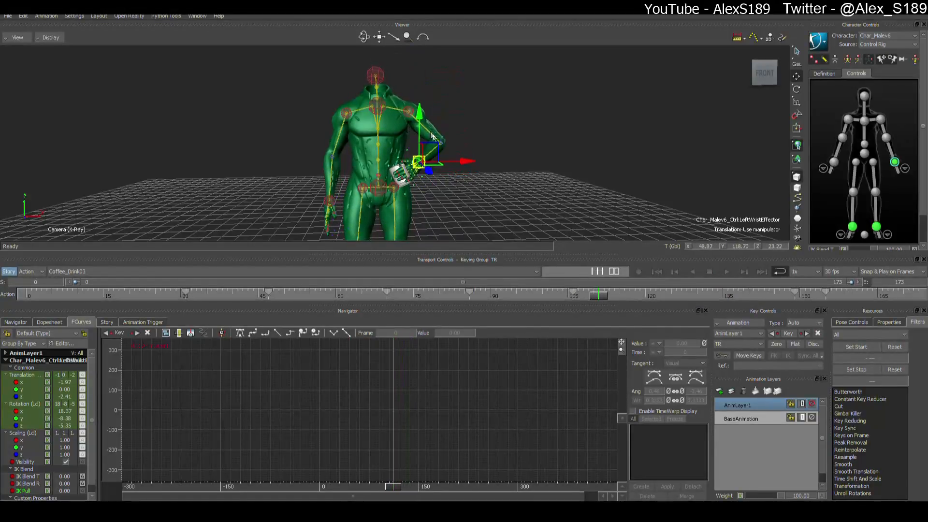
{"action": "left_click", "coordinate": [442, 145]}
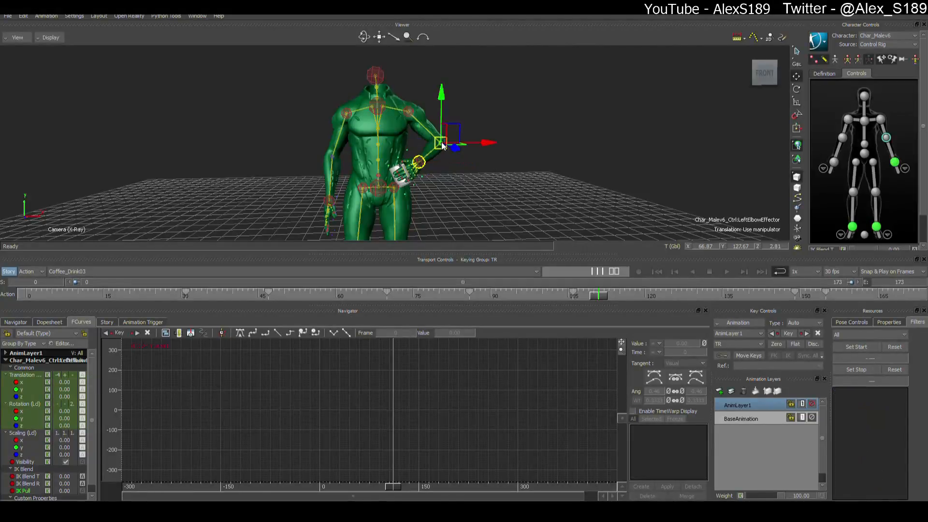
{"action": "left_click_drag", "start_coordinate": [602, 295], "coordinate": [576, 308]}
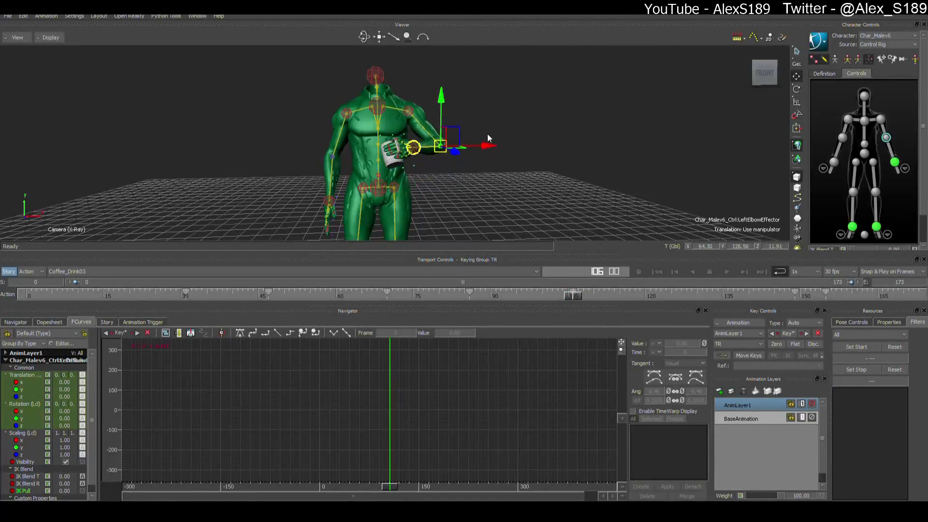
{"action": "scroll", "coordinate": [490, 147], "scroll_direction": "up", "scroll_amount": 2}
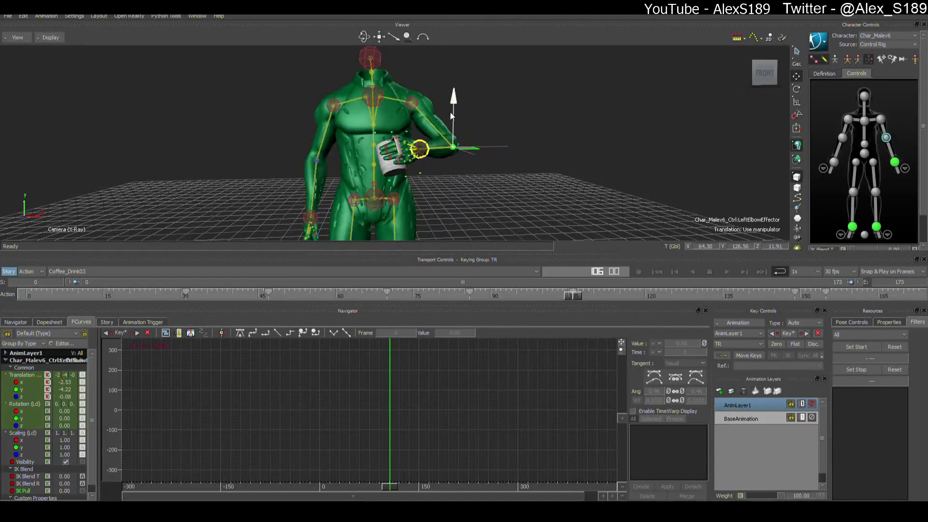
{"action": "scroll", "coordinate": [920, 150], "scroll_direction": "down", "scroll_amount": 2}
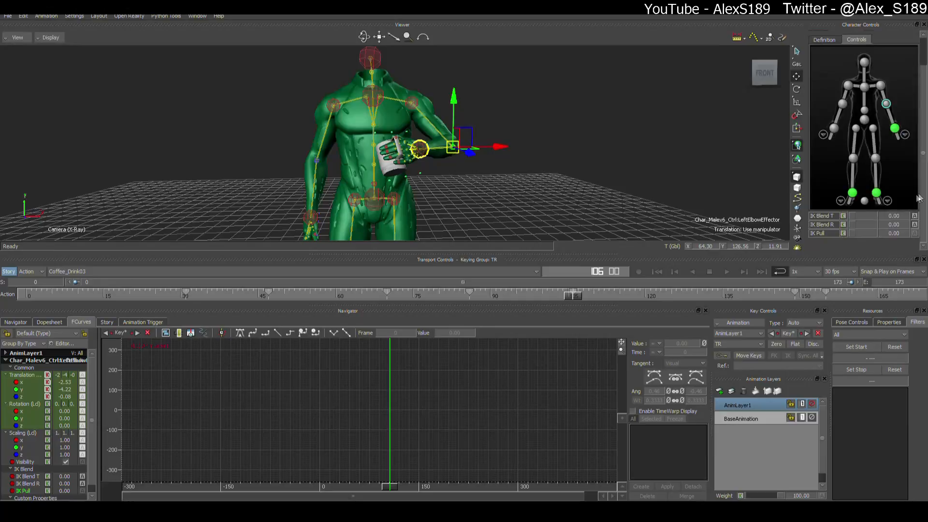
{"action": "left_click", "coordinate": [855, 221]}
Step: Key the left elbow effector on AnimLayer1 at frame 115 and save the scene
{"action": "left_click_drag", "start_coordinate": [574, 296], "coordinate": [619, 296]}
{"action": "key", "text": "k"}
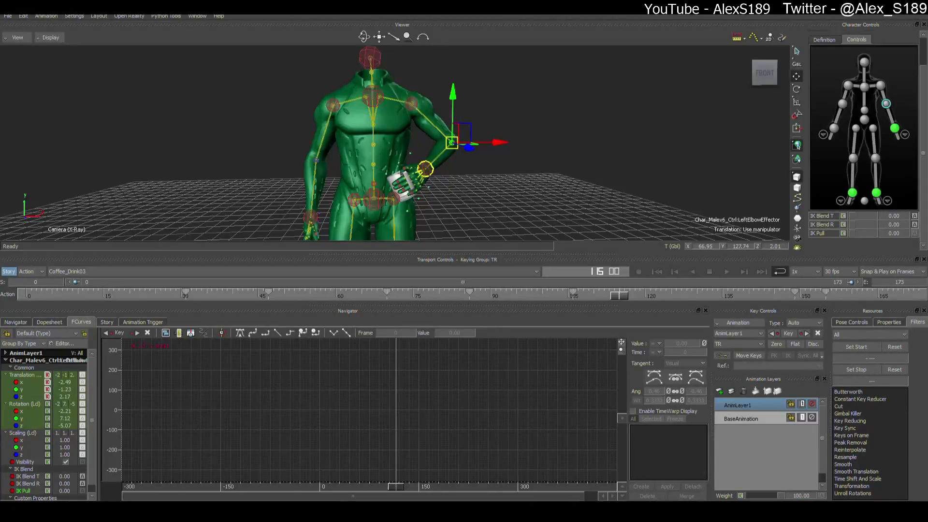
{"action": "left_click_drag", "start_coordinate": [578, 151], "coordinate": [565, 158], "text": "ctrl"}
{"action": "key", "text": "ctrl+s"}
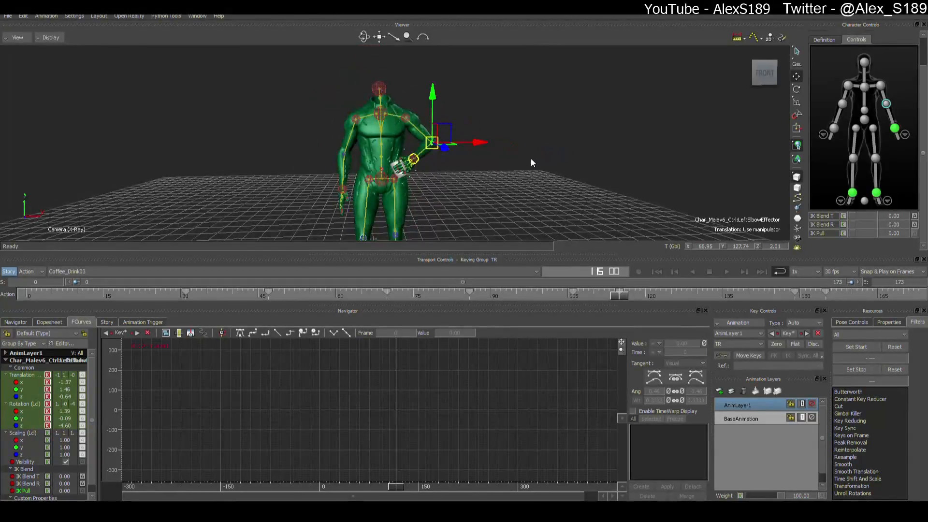
{"action": "scroll", "coordinate": [527, 156], "scroll_direction": "up", "scroll_amount": 4}
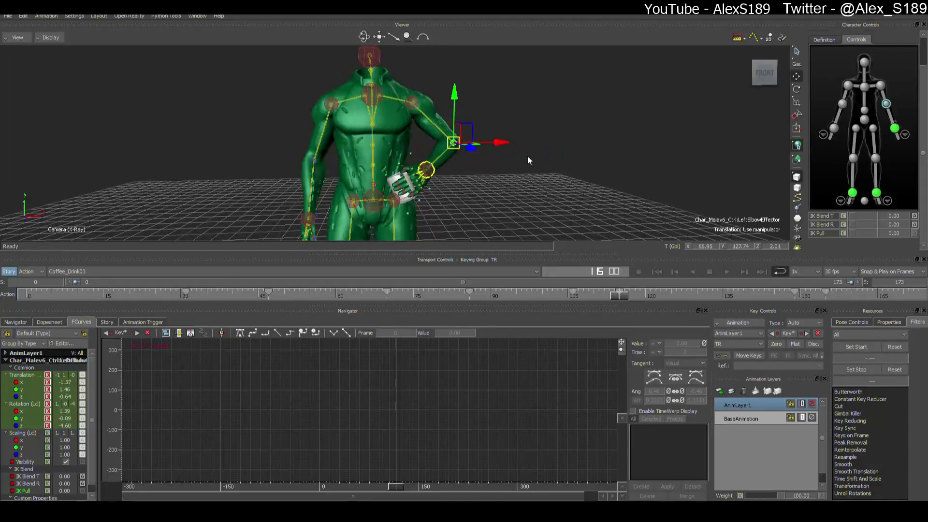
{"action": "left_click_drag", "start_coordinate": [526, 156], "coordinate": [716, 202], "text": "ctrl"}
Step: Switch to iPi Mocap Studio, enlarge its window, and look over the motion controller and batch options
{"action": "key", "text": "alt+Tab"}
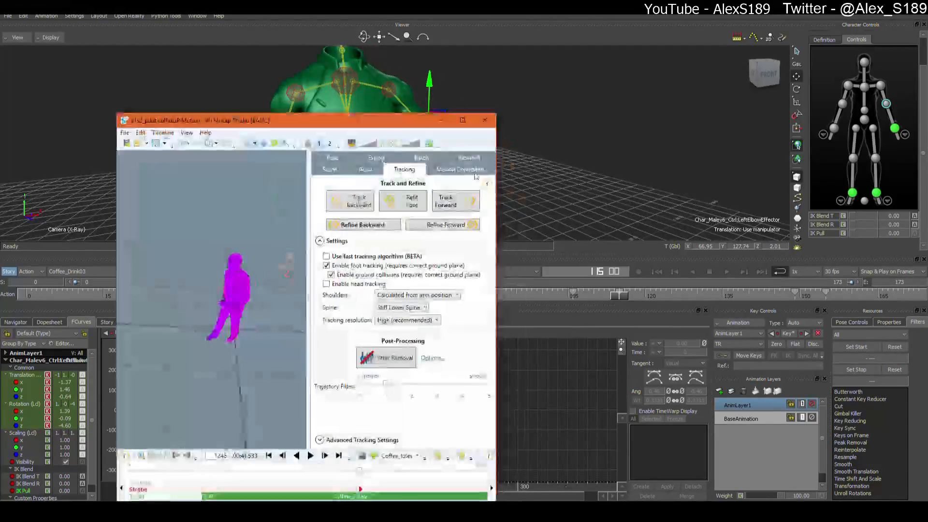
{"action": "double_click", "coordinate": [448, 117]}
{"action": "scroll", "coordinate": [453, 209], "scroll_direction": "down", "scroll_amount": 4}
{"action": "scroll", "coordinate": [485, 187], "scroll_direction": "up", "scroll_amount": 3}
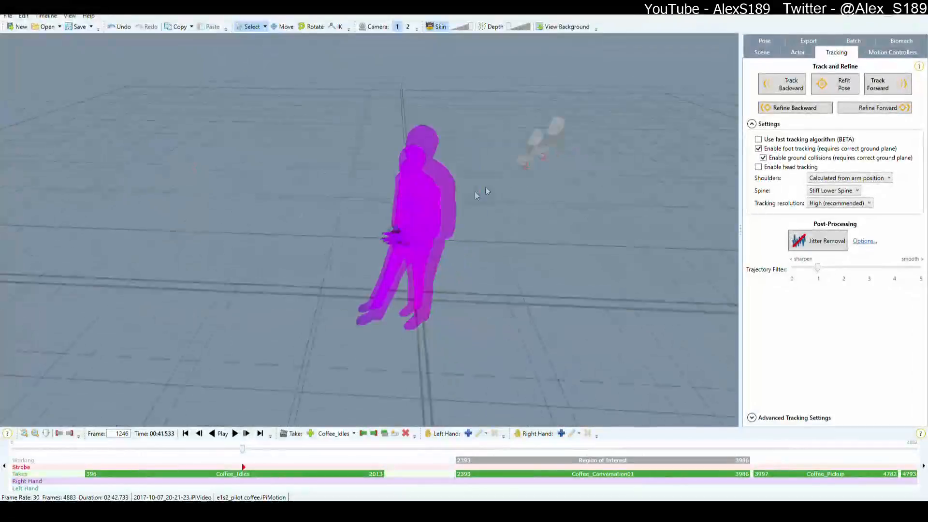
{"action": "scroll", "coordinate": [486, 187], "scroll_direction": "down", "scroll_amount": 2}
{"action": "left_click", "coordinate": [866, 53]}
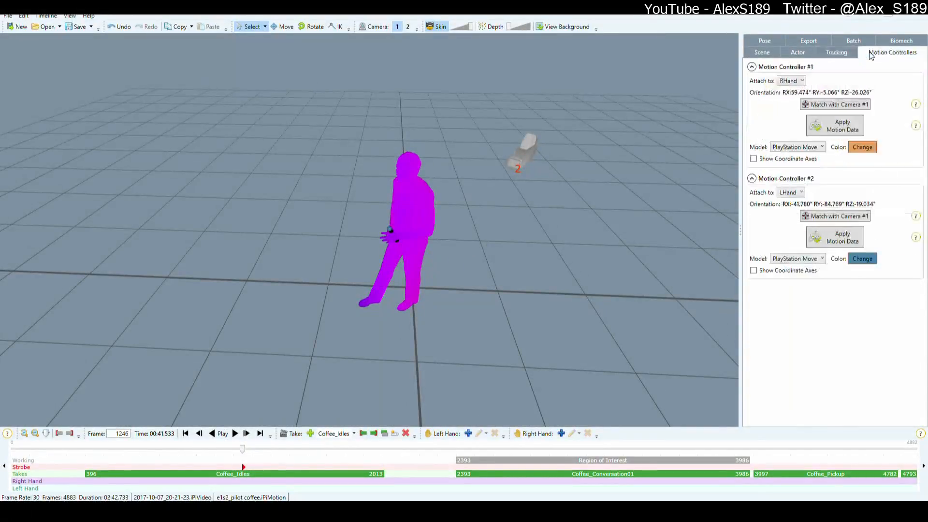
{"action": "left_click", "coordinate": [851, 41]}
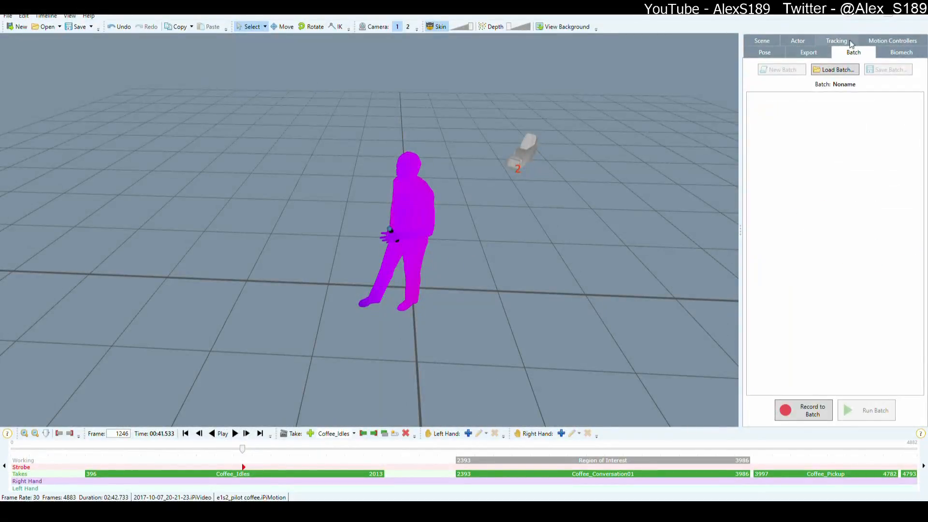
Step: Choose SCCU_Male01.fbx as the target character for exporting the animation
{"action": "left_click", "coordinate": [809, 52]}
{"action": "left_click", "coordinate": [830, 68]}
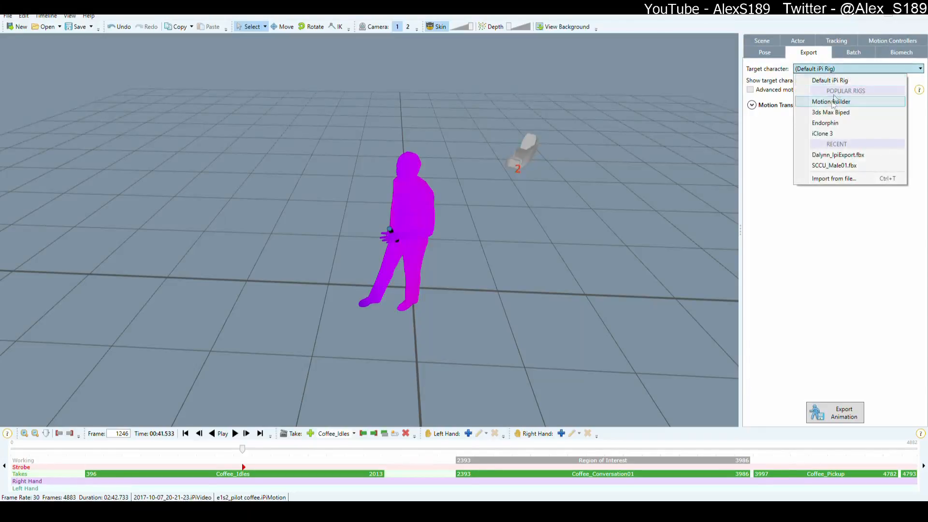
{"action": "left_click", "coordinate": [829, 166]}
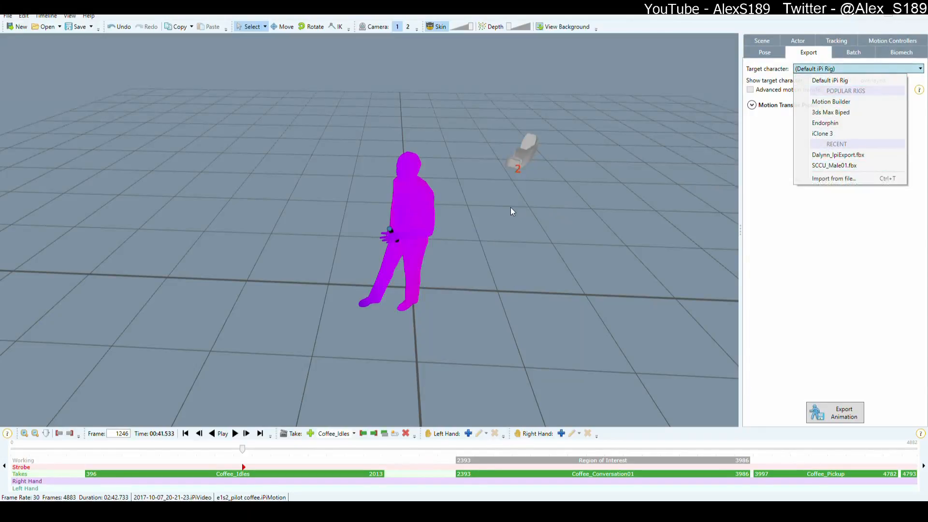
Step: Lower the skin opacity in the 3D view to expose the bones of the actor and the target character
{"action": "middle_click_drag", "start_coordinate": [523, 222], "coordinate": [346, 257]}
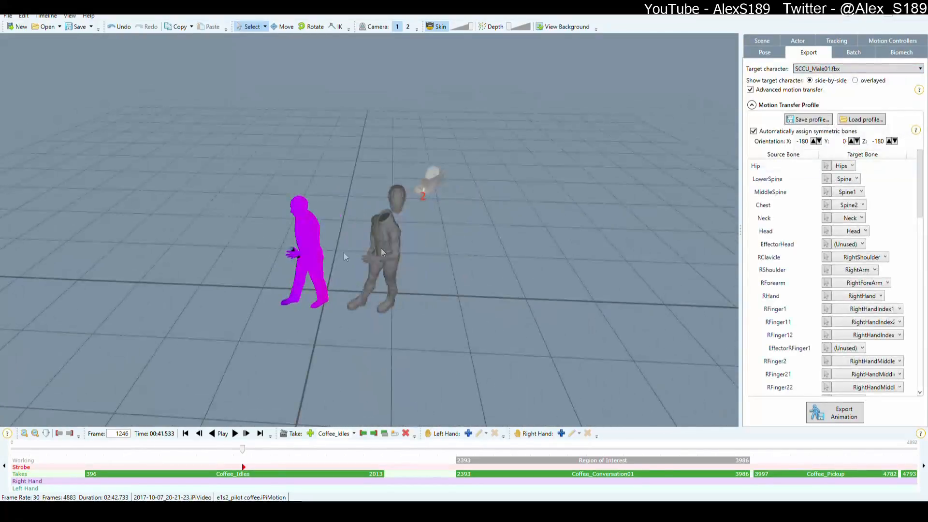
{"action": "scroll", "coordinate": [459, 215], "scroll_direction": "up", "scroll_amount": 5}
{"action": "middle_click_drag", "start_coordinate": [460, 215], "coordinate": [369, 294]}
{"action": "scroll", "coordinate": [348, 241], "scroll_direction": "up", "scroll_amount": 4}
{"action": "scroll", "coordinate": [348, 244], "scroll_direction": "down", "scroll_amount": 5}
{"action": "scroll", "coordinate": [347, 261], "scroll_direction": "up", "scroll_amount": 2}
{"action": "right_click_drag", "start_coordinate": [399, 262], "coordinate": [483, 195]}
{"action": "left_click_drag", "start_coordinate": [471, 26], "coordinate": [464, 26]}
Step: Examine the target character's head, neck and spine bones up close beside the tracked actor
{"action": "scroll", "coordinate": [411, 184], "scroll_direction": "up", "scroll_amount": 5}
{"action": "scroll", "coordinate": [437, 195], "scroll_direction": "down", "scroll_amount": 5}
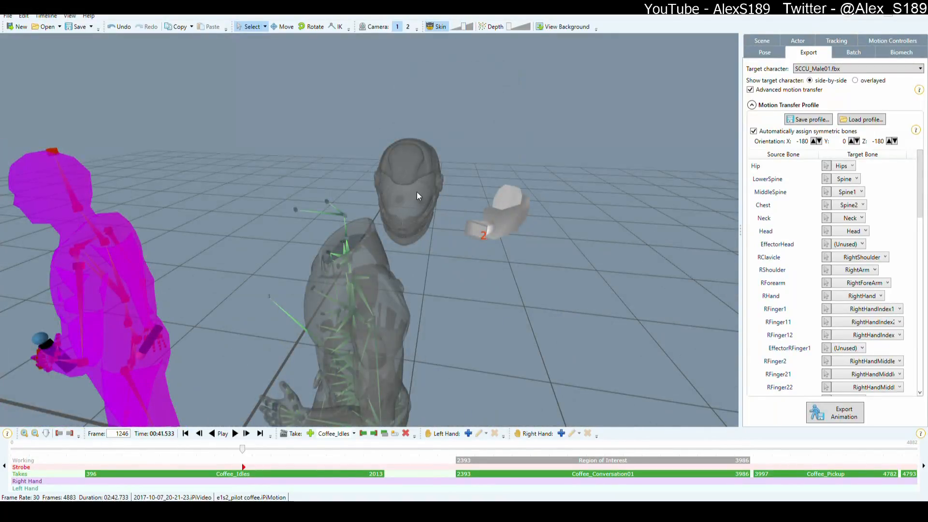
{"action": "scroll", "coordinate": [417, 193], "scroll_direction": "up", "scroll_amount": 5}
{"action": "scroll", "coordinate": [414, 205], "scroll_direction": "down", "scroll_amount": 5}
{"action": "middle_click_drag", "start_coordinate": [386, 242], "coordinate": [428, 190]}
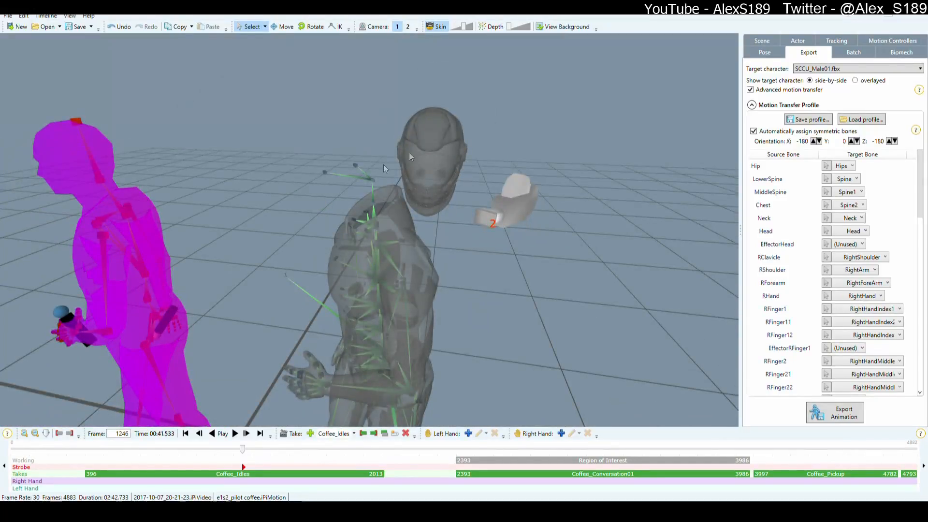
{"action": "mouse_move", "coordinate": [242, 448]}
{"action": "left_mouse_down"}
{"action": "mouse_move", "coordinate": [243, 462]}
{"action": "mouse_move", "coordinate": [251, 439]}
{"action": "left_mouse_up"}
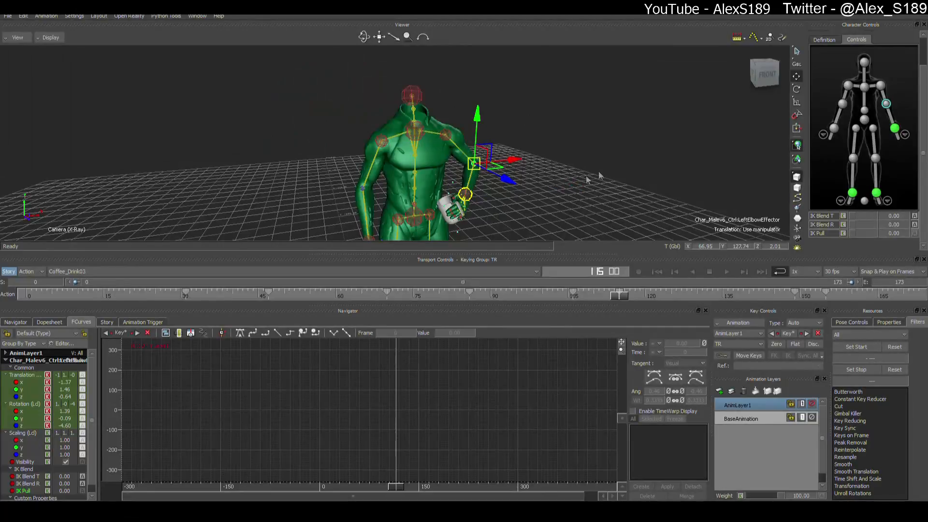
Step: Scrub the Coffee_Drink03 take to frame 155 and play it back to review the left elbow motion
{"action": "left_click_drag", "start_coordinate": [618, 296], "coordinate": [828, 319]}
{"action": "scroll", "coordinate": [674, 231], "scroll_direction": "down", "scroll_amount": 4}
{"action": "left_click_drag", "start_coordinate": [663, 194], "coordinate": [652, 173], "text": "shift"}
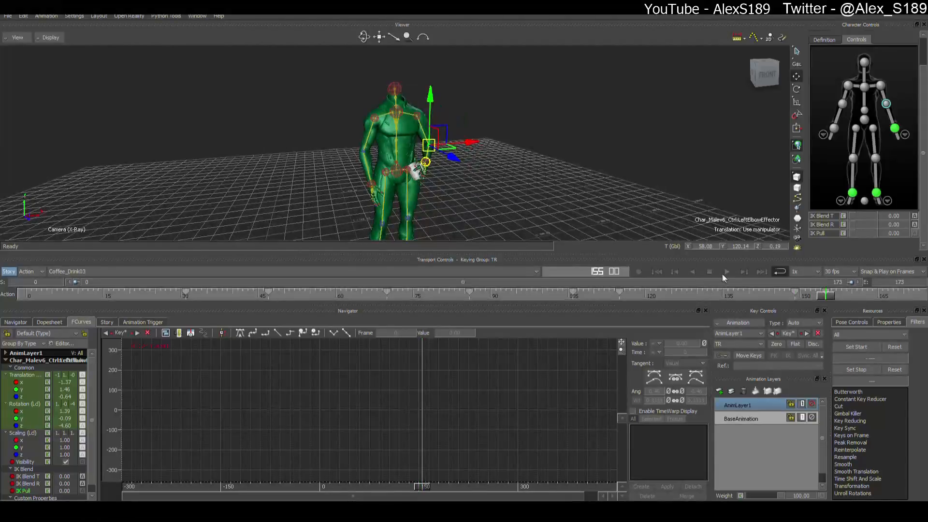
{"action": "left_click", "coordinate": [725, 273]}
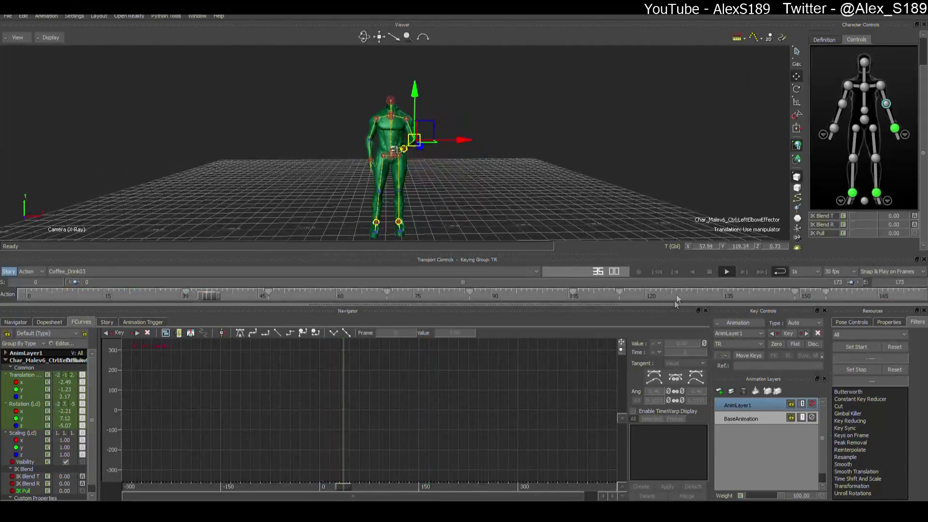
{"action": "left_click", "coordinate": [304, 296]}
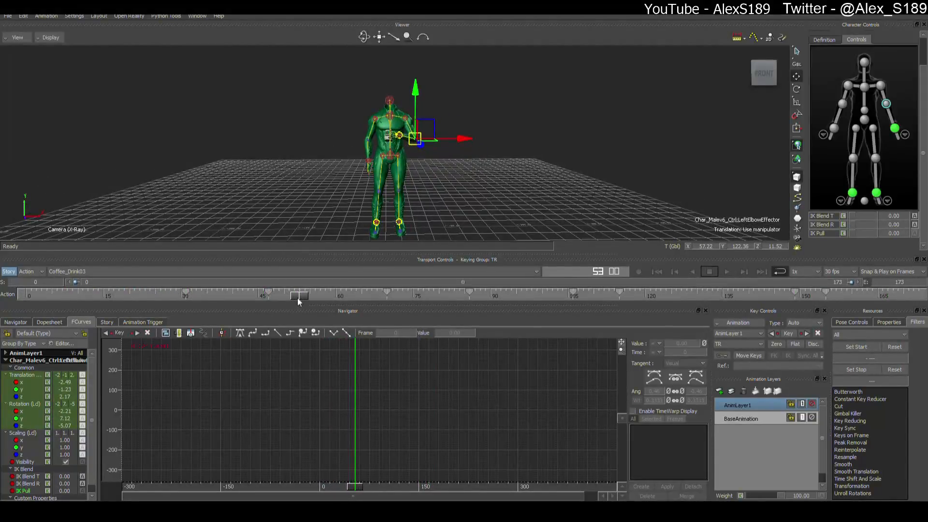
Step: Key the left elbow effector's layer offset to zero at frames 0 and 173 on AnimLayer1
{"action": "left_click_drag", "start_coordinate": [299, 296], "coordinate": [913, 329]}
{"action": "right_click", "coordinate": [26, 292]}
{"action": "left_click", "coordinate": [44, 305]}
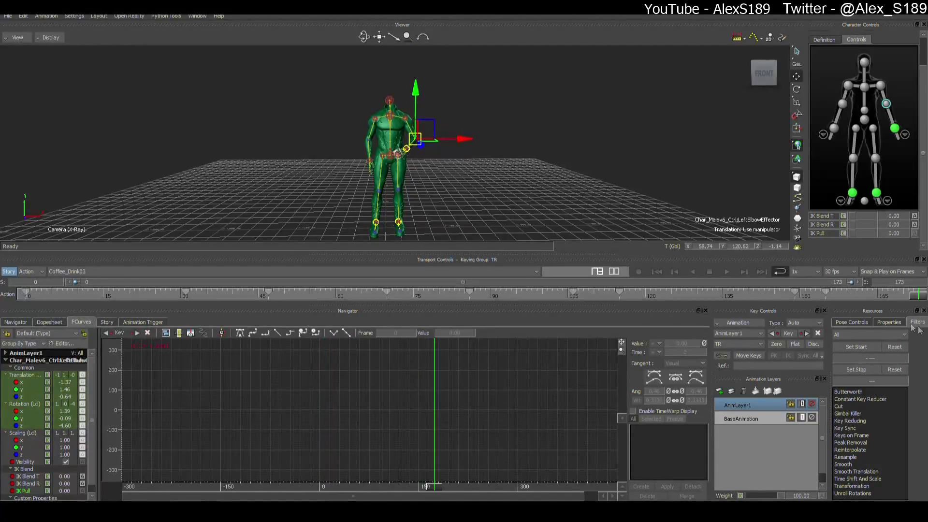
{"action": "right_click", "coordinate": [921, 294]}
{"action": "left_click", "coordinate": [866, 314]}
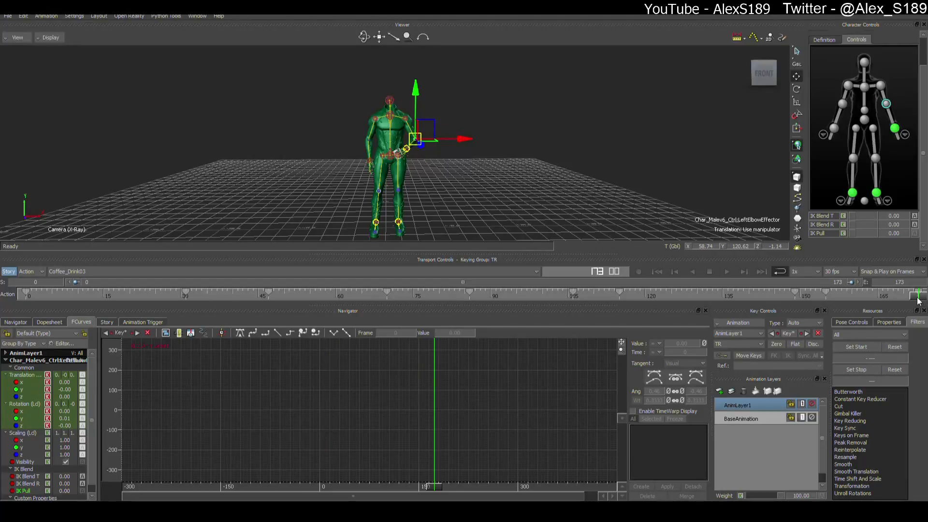
Step: Play and scrub through the Coffee_Drink03 take to check the elbow easing in and out of its adjusted pose
{"action": "left_click", "coordinate": [727, 271]}
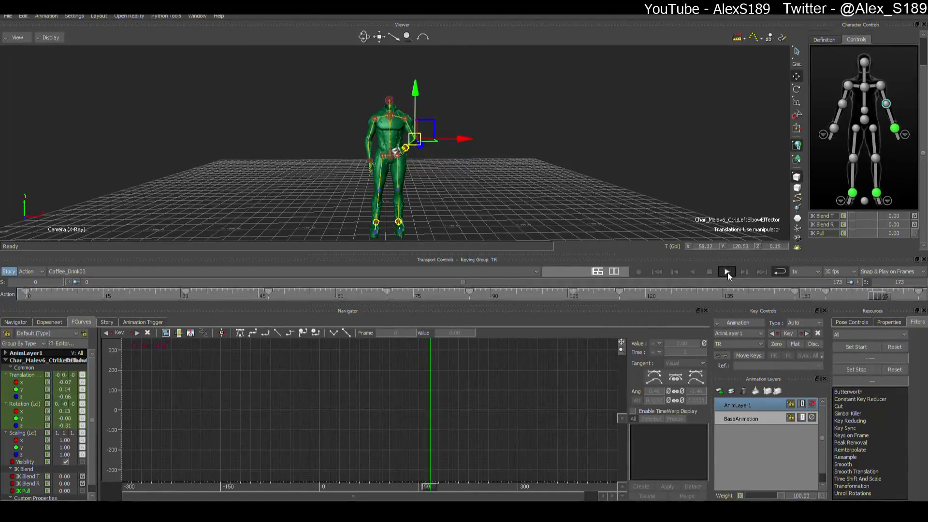
{"action": "left_click", "coordinate": [710, 272]}
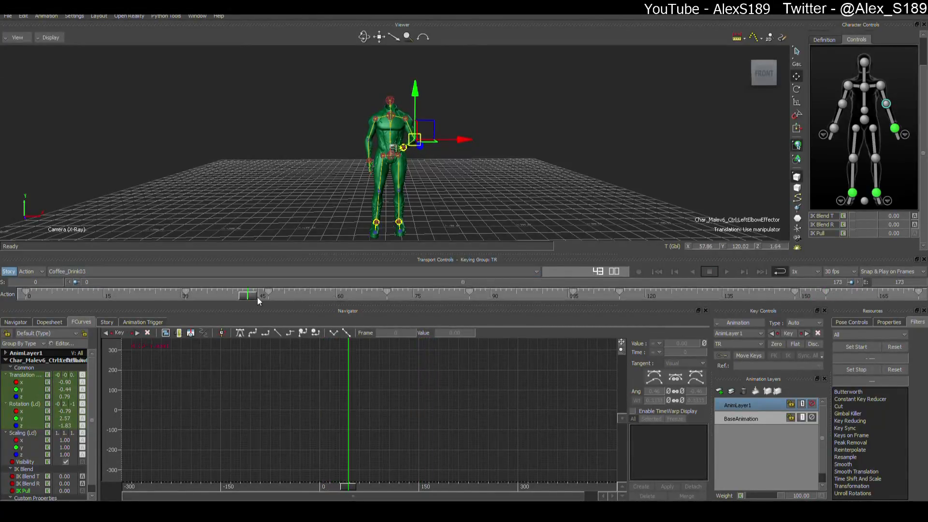
{"action": "left_click_drag", "start_coordinate": [256, 298], "coordinate": [685, 296]}
{"action": "left_click", "coordinate": [728, 272]}
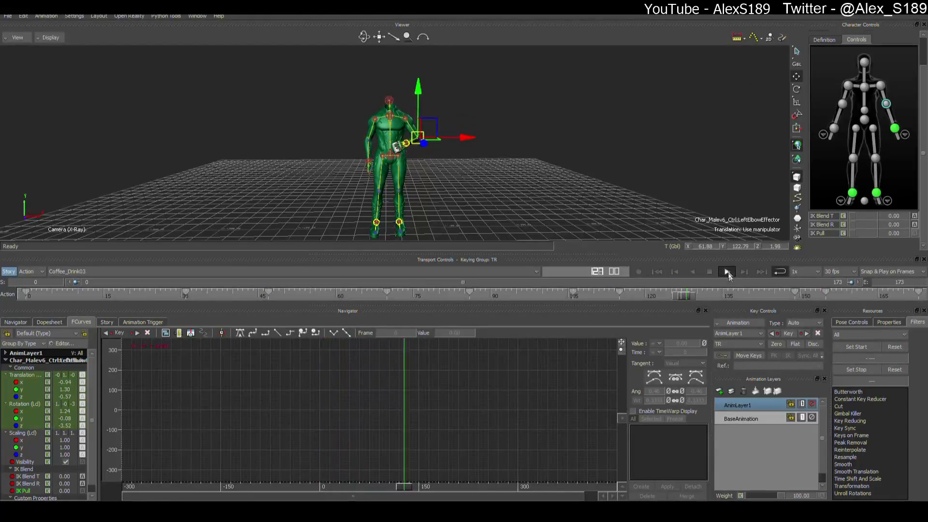
{"action": "left_click", "coordinate": [711, 272]}
Step: Select both ankle effectors on the BaseAnimation layer and run the StayOnFloor_2013.py script from the Python Editor
{"action": "left_click", "coordinate": [853, 194]}
{"action": "left_click", "coordinate": [876, 193], "text": "shift"}
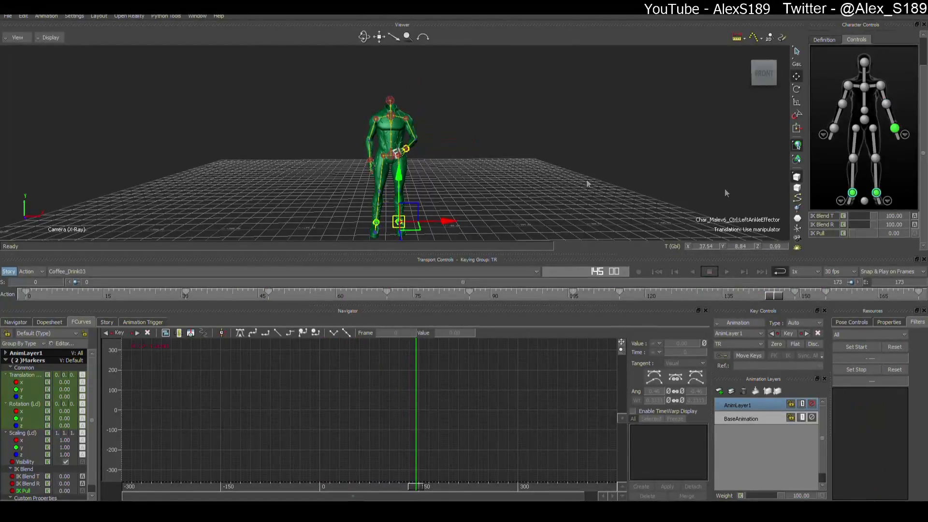
{"action": "left_click", "coordinate": [740, 419]}
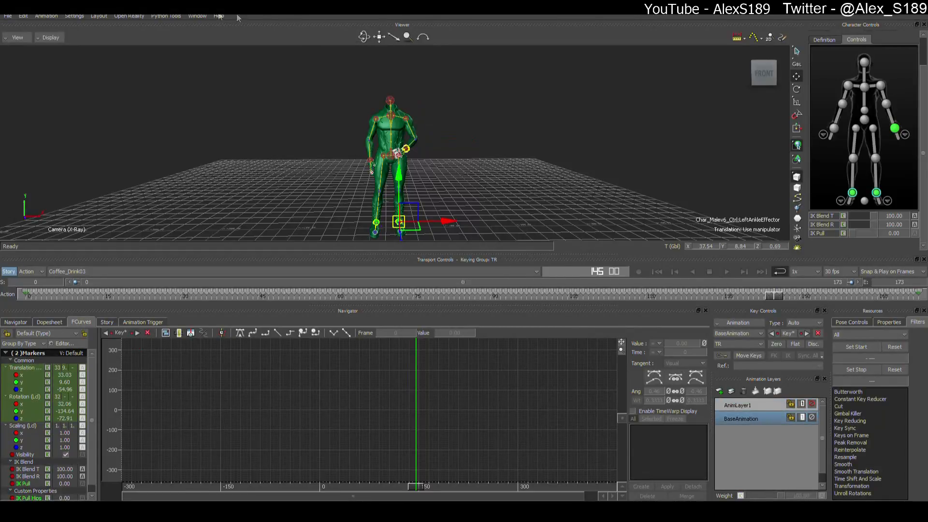
{"action": "left_click", "coordinate": [164, 16]}
{"action": "left_click", "coordinate": [197, 16]}
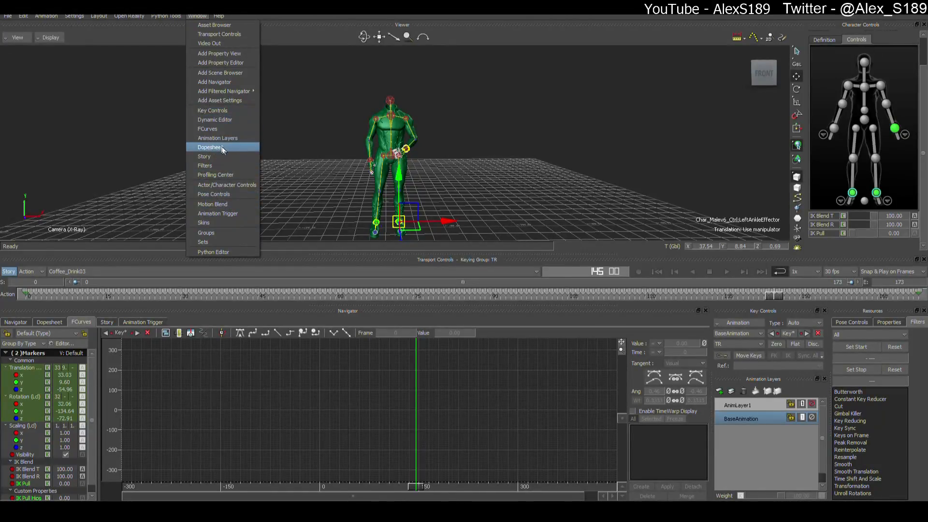
{"action": "left_click", "coordinate": [214, 252]}
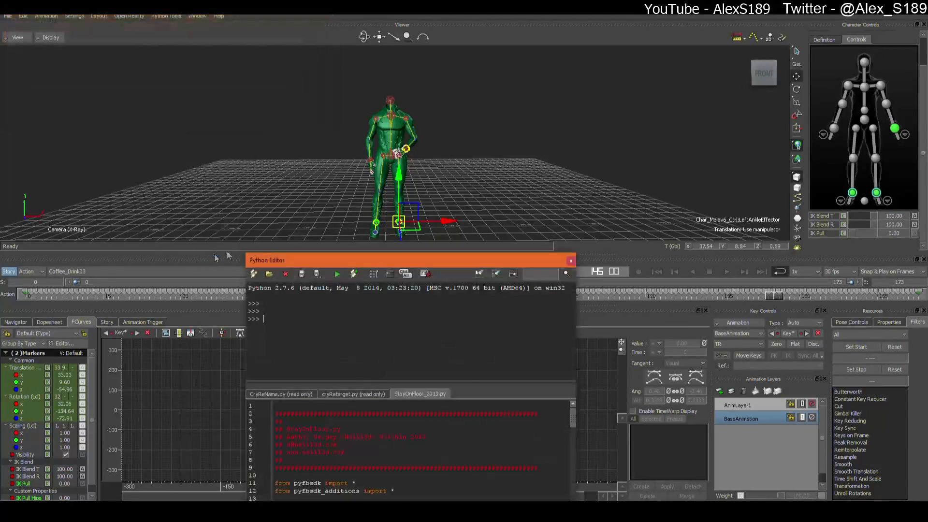
{"action": "left_click", "coordinate": [336, 273]}
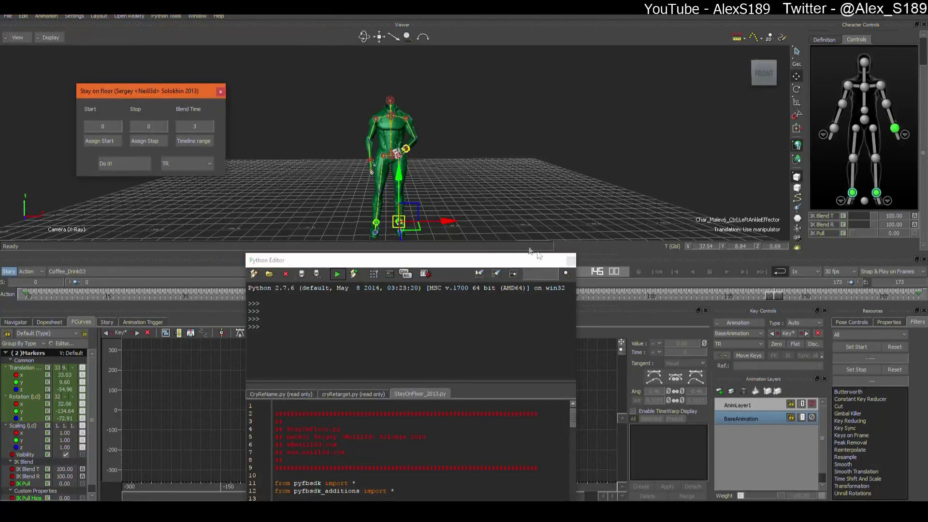
{"action": "left_click", "coordinate": [571, 261]}
Step: Apply Stay on floor to both ankles with TR from frame 0 to stop frame 173, and play back the take
{"action": "left_click_drag", "start_coordinate": [153, 93], "coordinate": [165, 96]}
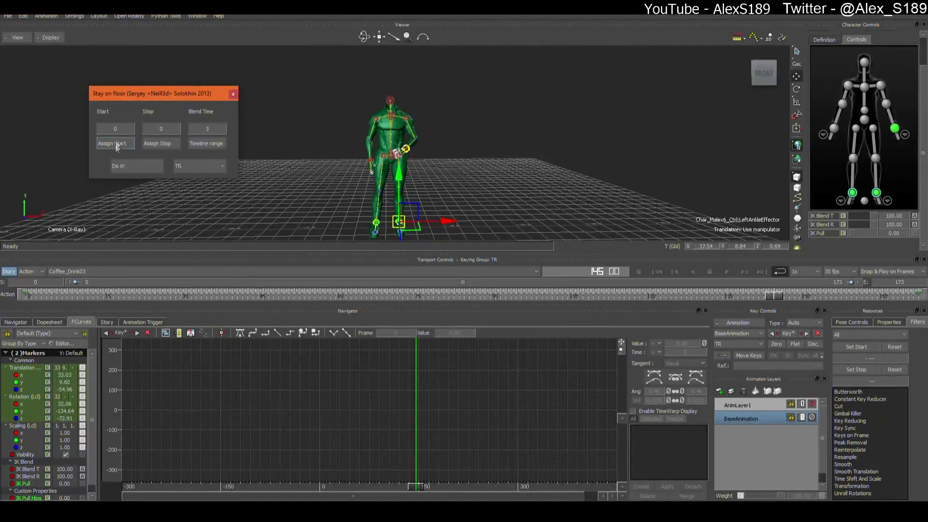
{"action": "left_click", "coordinate": [173, 131]}
{"action": "type", "text": "173"}
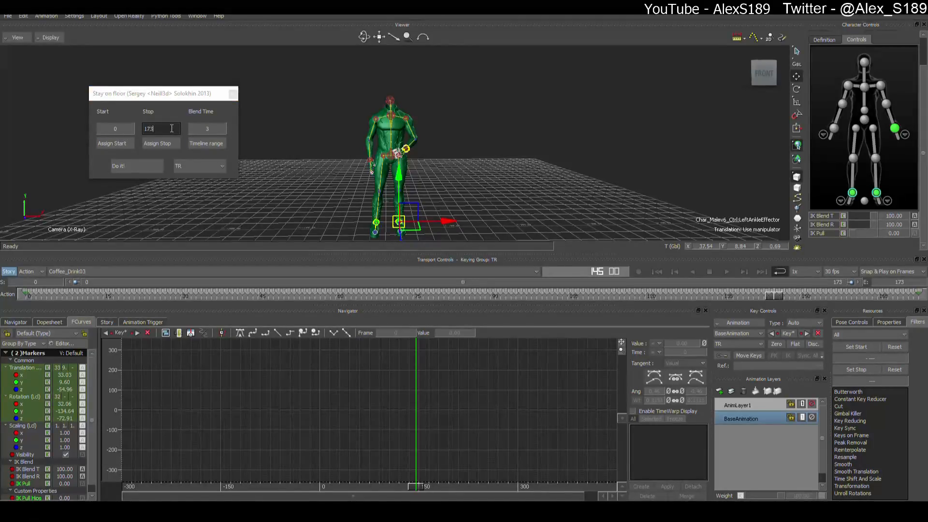
{"action": "key", "text": "Escape"}
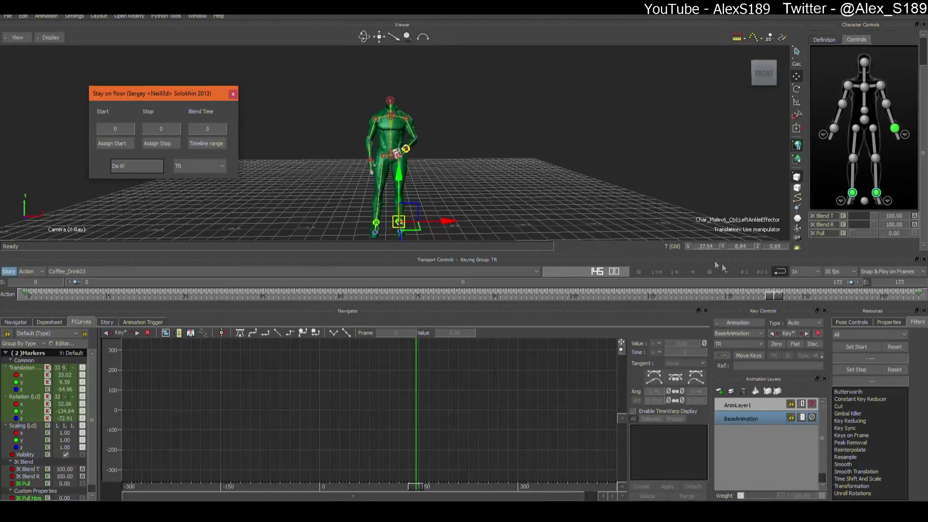
{"action": "left_click", "coordinate": [727, 272]}
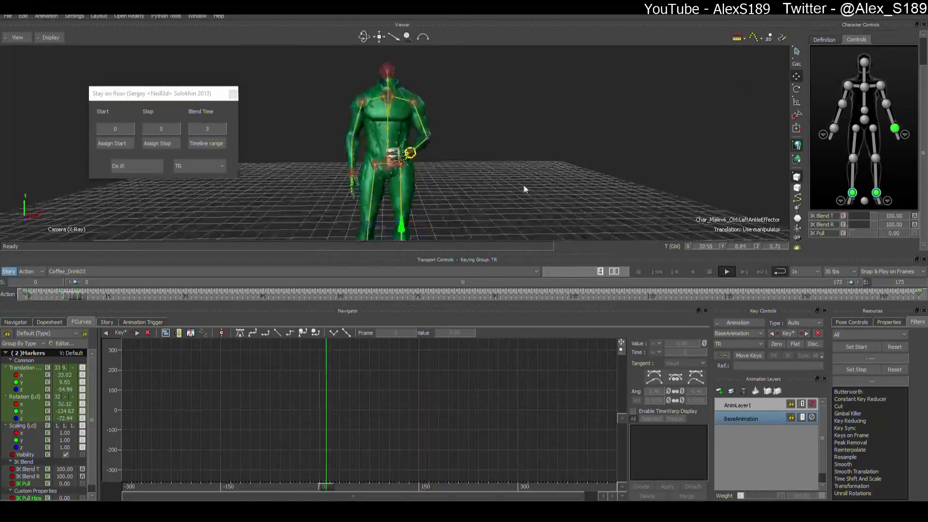
Step: Turn off the X-Ray display and play and scrub through the take, checking the feet and the loop from frame 173 to 0
{"action": "key", "text": "ctrl+x"}
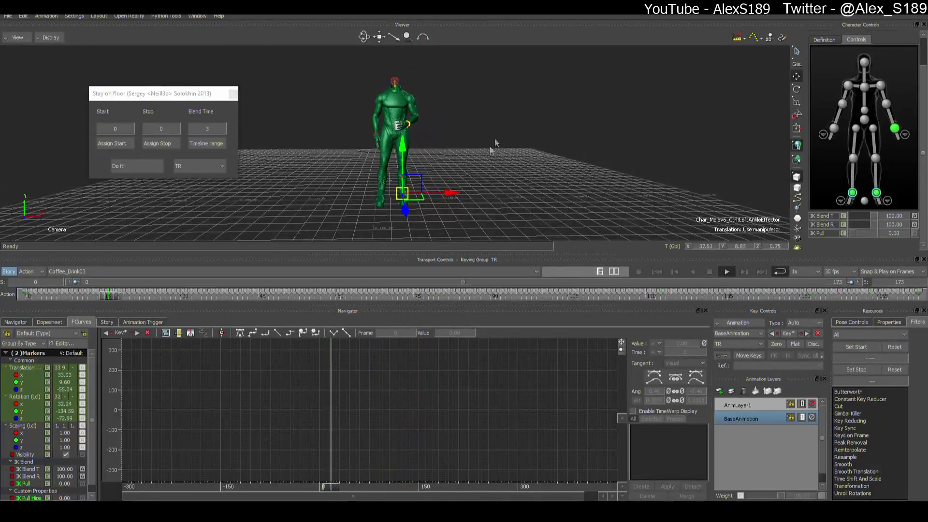
{"action": "left_click", "coordinate": [709, 272]}
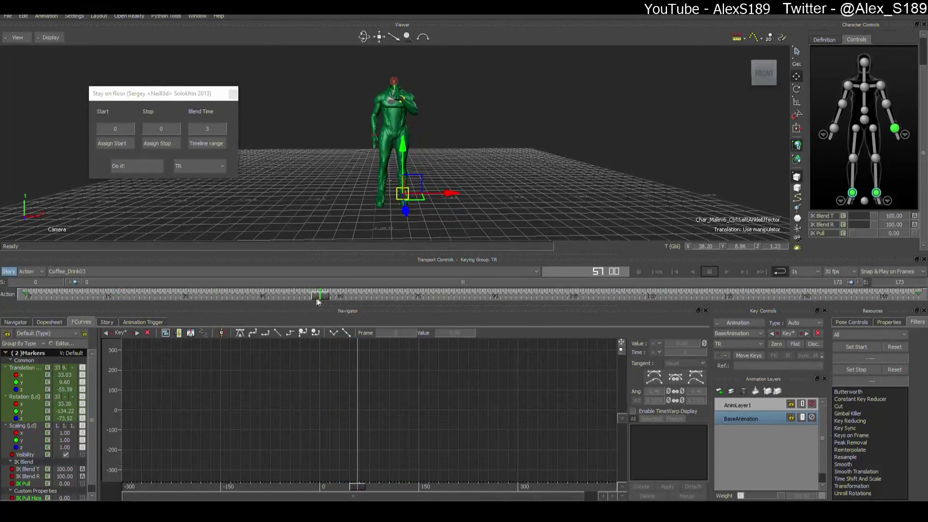
{"action": "left_click_drag", "start_coordinate": [318, 299], "coordinate": [926, 325]}
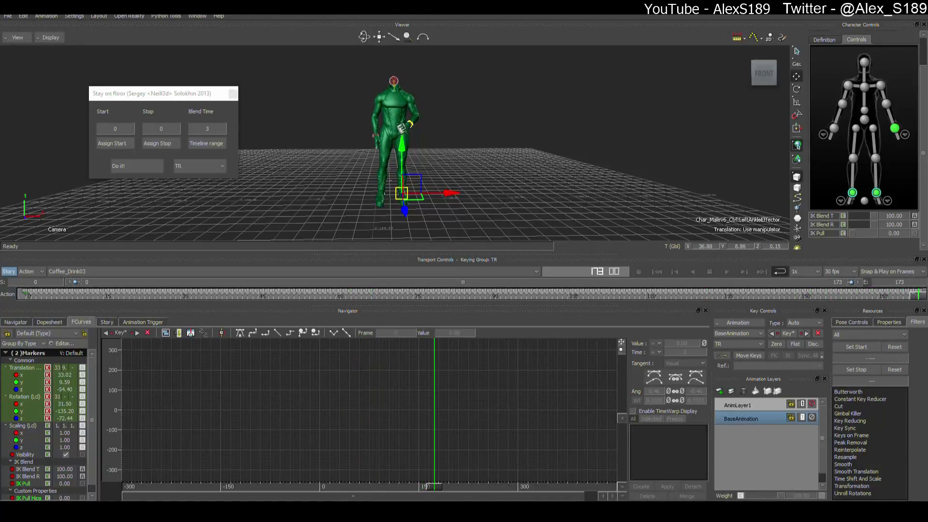
{"action": "left_click", "coordinate": [728, 272]}
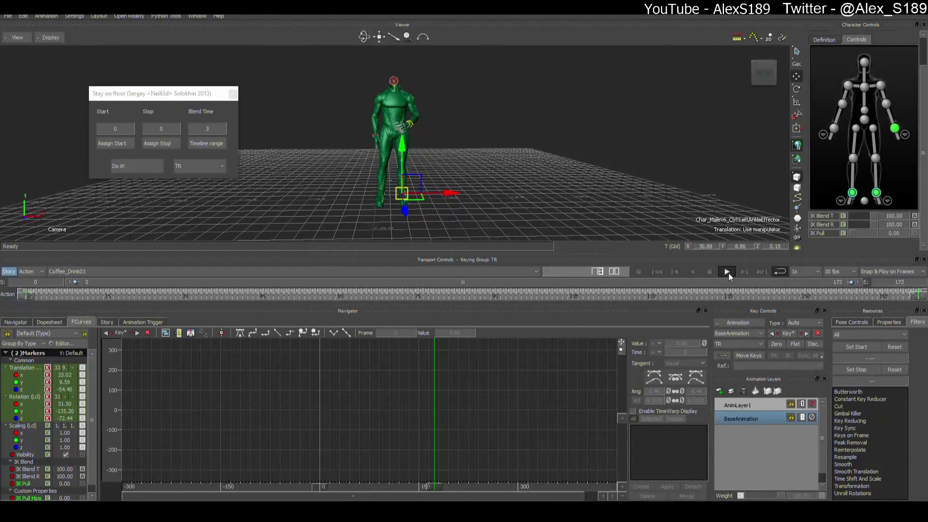
{"action": "left_click", "coordinate": [710, 272]}
{"action": "left_click_drag", "start_coordinate": [195, 296], "coordinate": [449, 238]}
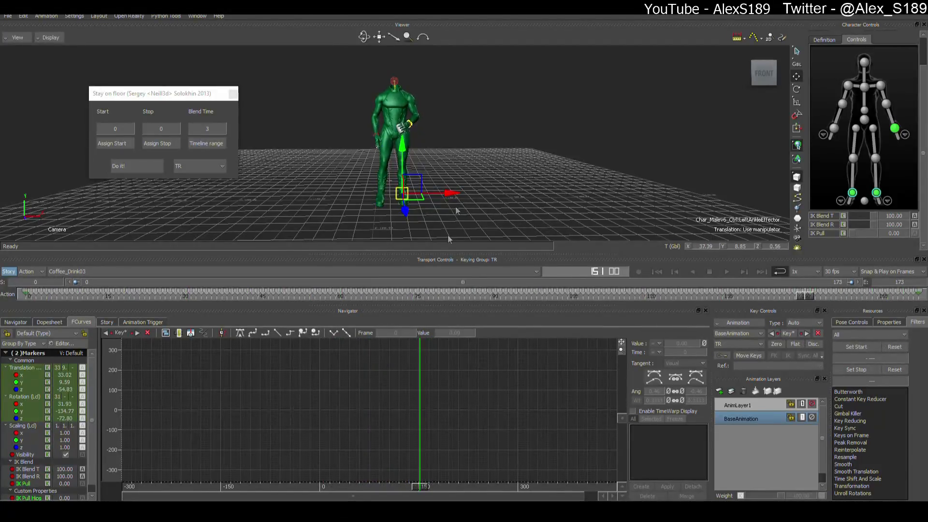
{"action": "left_click_drag", "start_coordinate": [550, 131], "coordinate": [554, 192], "text": "ctrl"}
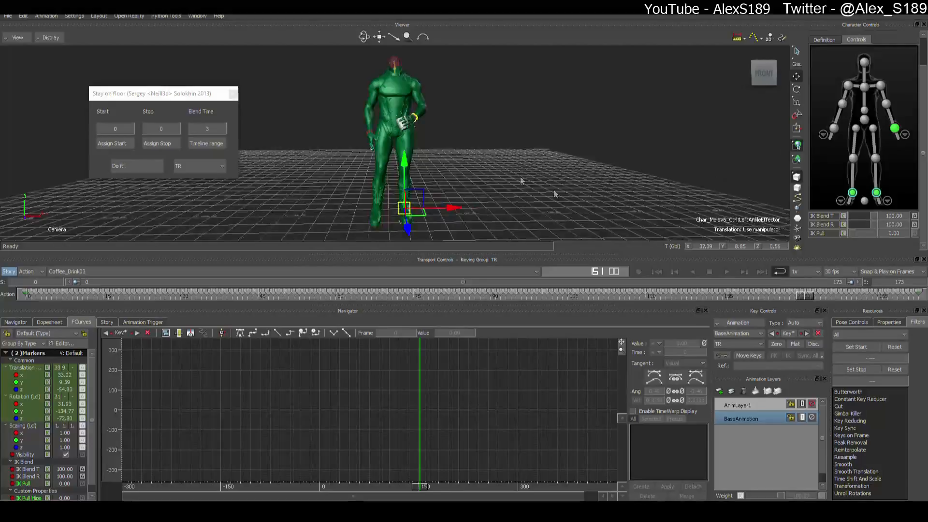
{"action": "left_click", "coordinate": [728, 271]}
{"action": "left_click", "coordinate": [709, 272]}
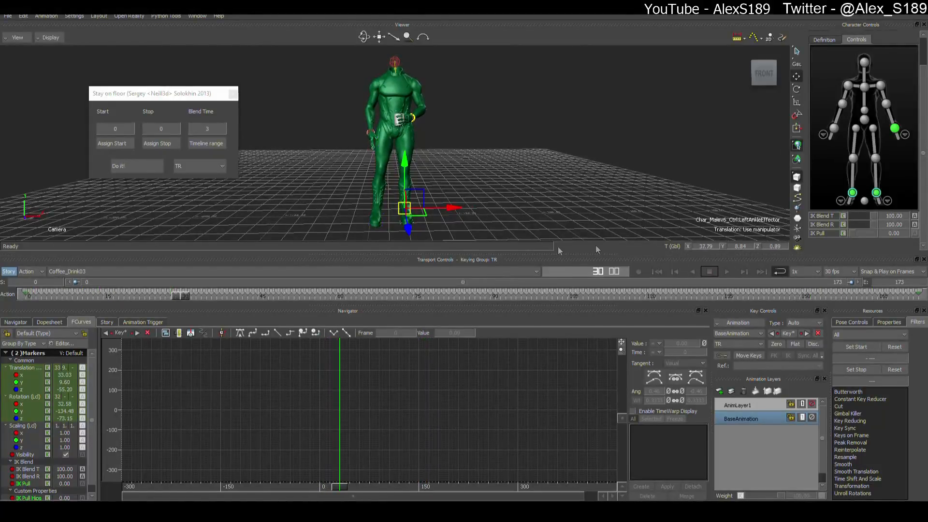
Step: Inspect the AnimLayer1 keys near frame 165, scrub the whole take, and review its source clips in the Story tracks
{"action": "left_click", "coordinate": [748, 408]}
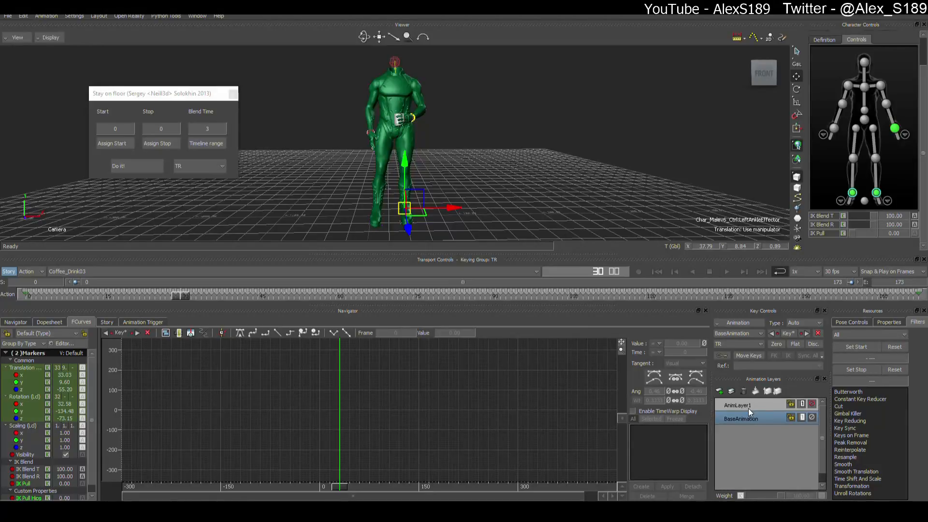
{"action": "left_click", "coordinate": [919, 294]}
{"action": "left_click", "coordinate": [877, 302]}
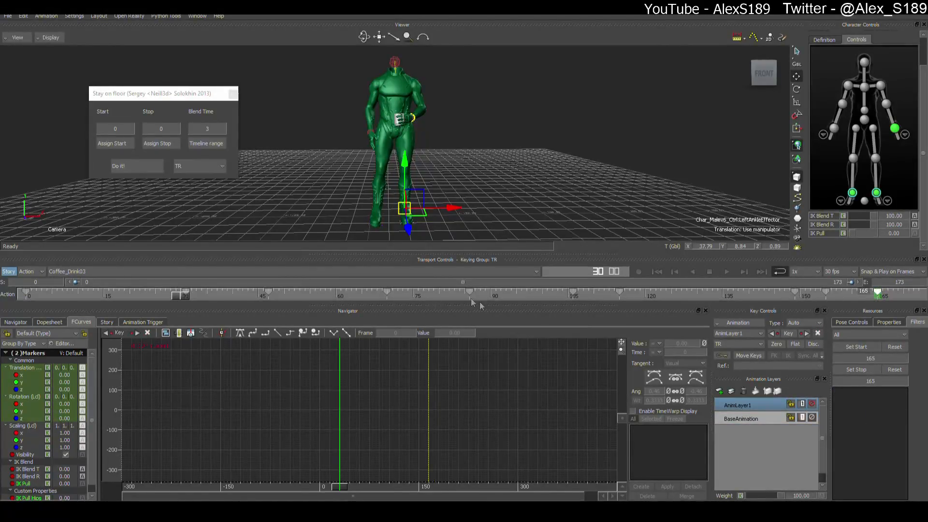
{"action": "left_click_drag", "start_coordinate": [176, 297], "coordinate": [469, 312]}
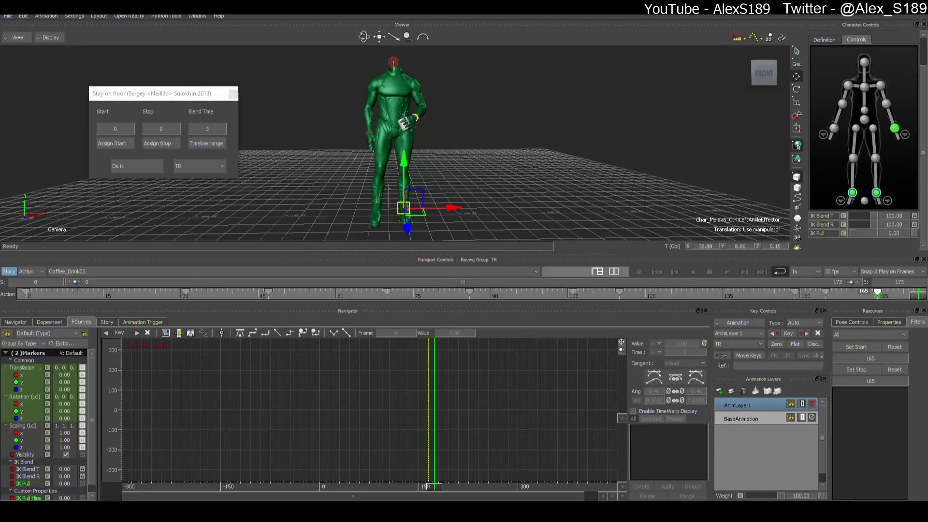
{"action": "left_click", "coordinate": [709, 272]}
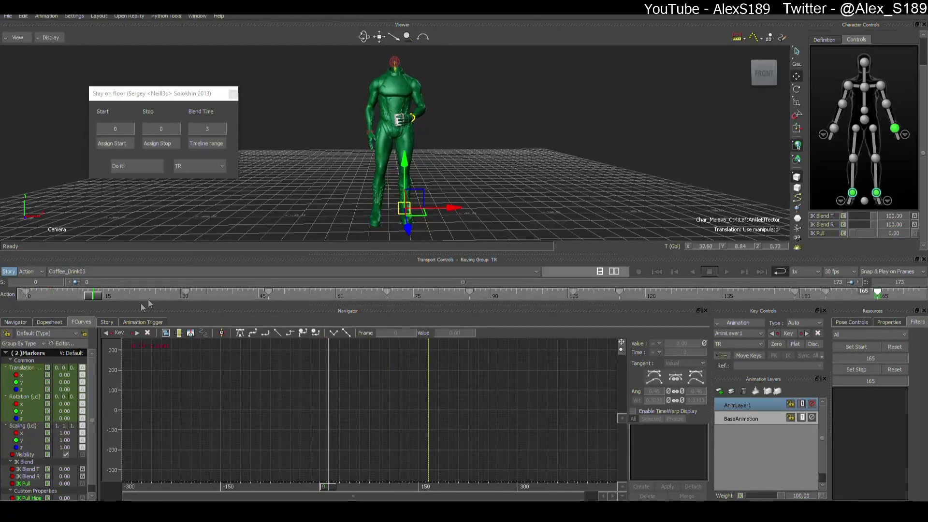
{"action": "mouse_move", "coordinate": [83, 296]}
{"action": "left_mouse_down"}
{"action": "mouse_move", "coordinate": [19, 298]}
{"action": "mouse_move", "coordinate": [87, 294]}
{"action": "left_mouse_up"}
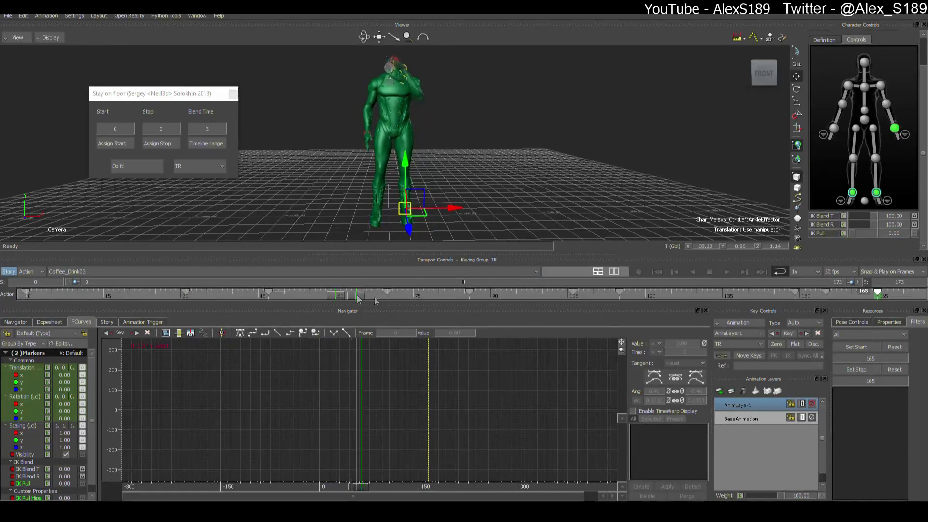
{"action": "left_click", "coordinate": [106, 322]}
{"action": "left_click_drag", "start_coordinate": [738, 295], "coordinate": [769, 295]}
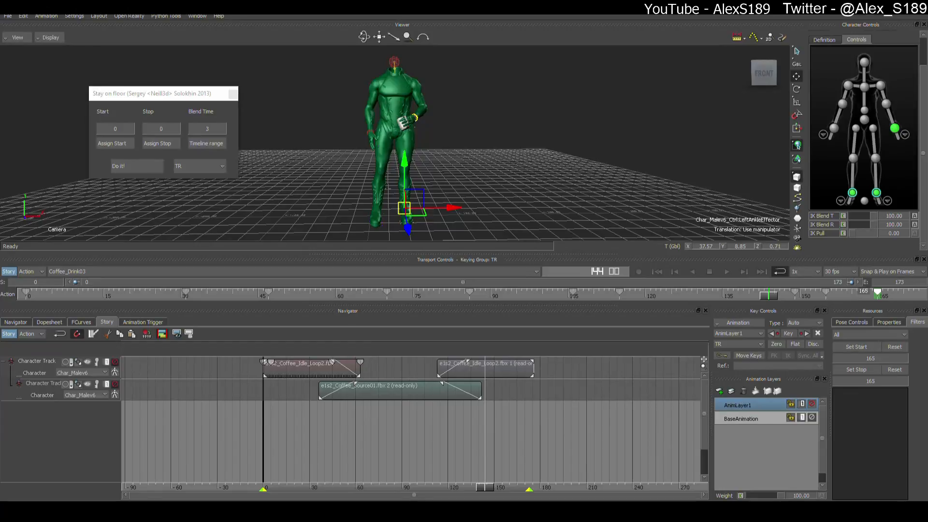
{"action": "left_click", "coordinate": [80, 322]}
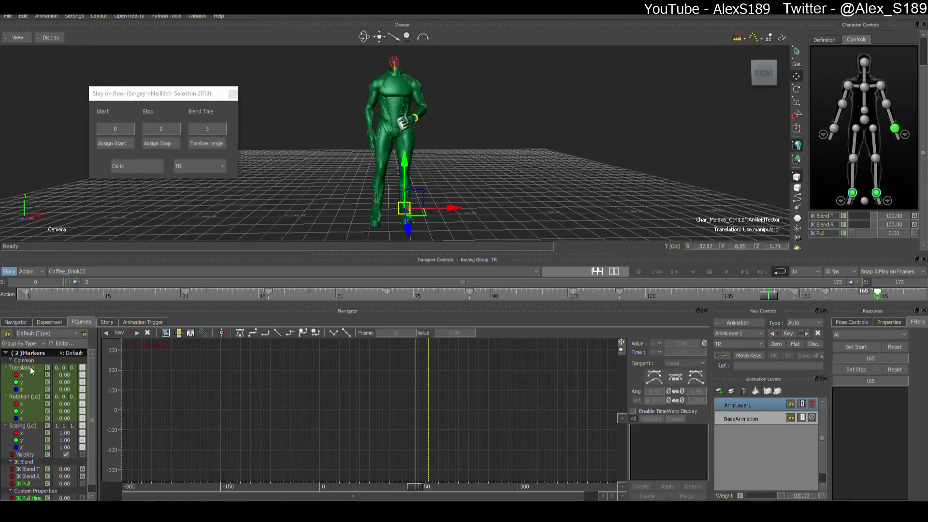
Step: Select the full body and delete its AnimLayer1 keys between frames 165 and 170, then clear the selection
{"action": "double_click", "coordinate": [864, 143]}
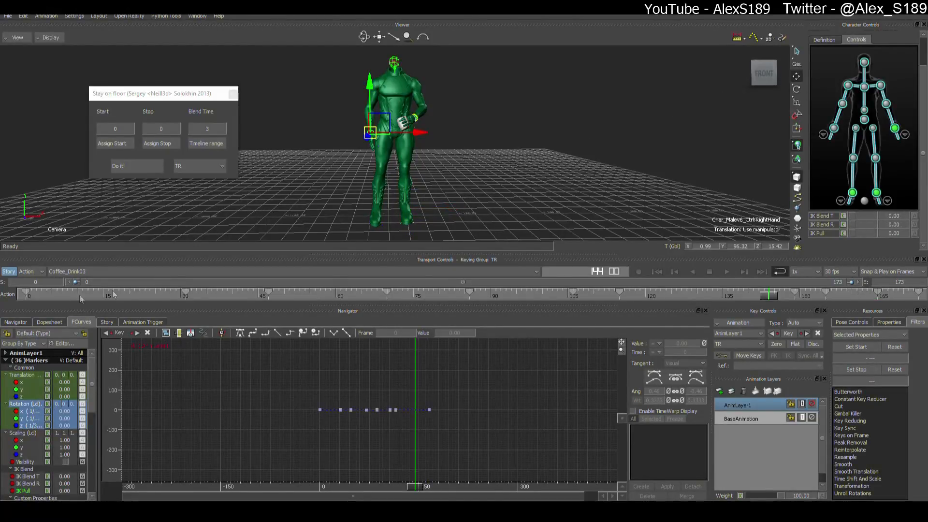
{"action": "left_click", "coordinate": [750, 419]}
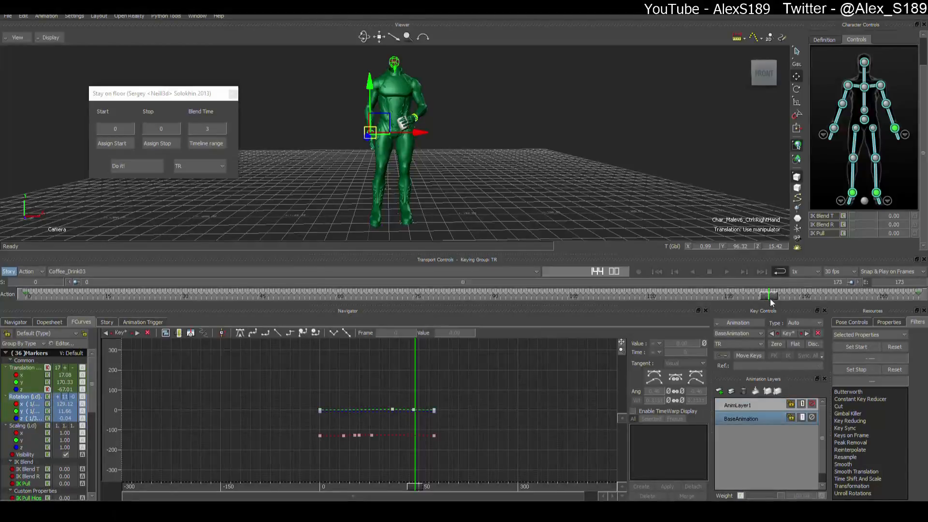
{"action": "left_click", "coordinate": [761, 406]}
{"action": "left_click_drag", "start_coordinate": [775, 297], "coordinate": [760, 300]}
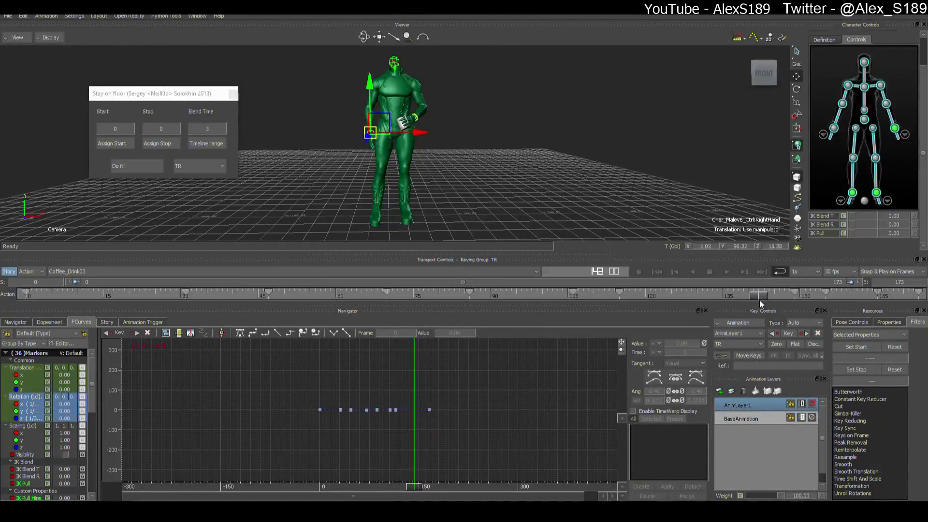
{"action": "right_click", "coordinate": [915, 294]}
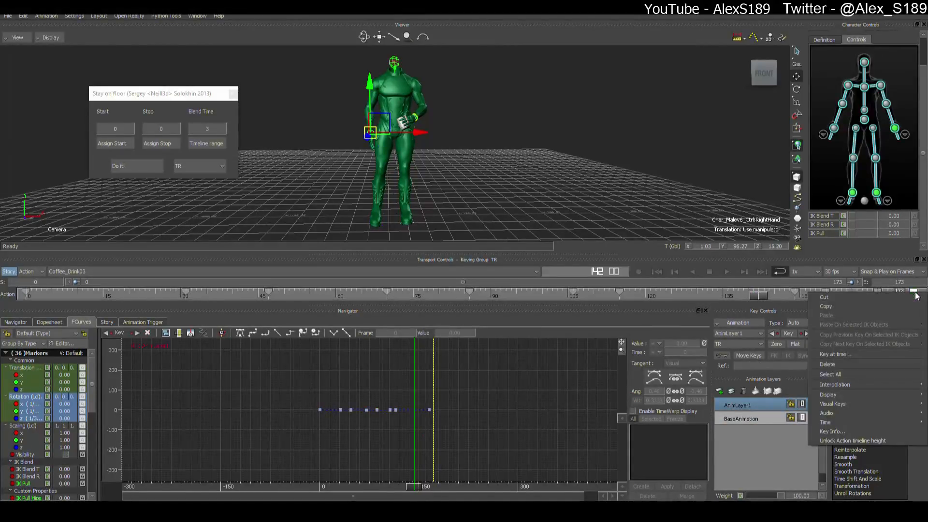
{"action": "left_click", "coordinate": [915, 294]}
{"action": "left_click_drag", "start_coordinate": [877, 294], "coordinate": [909, 301], "text": "shift"}
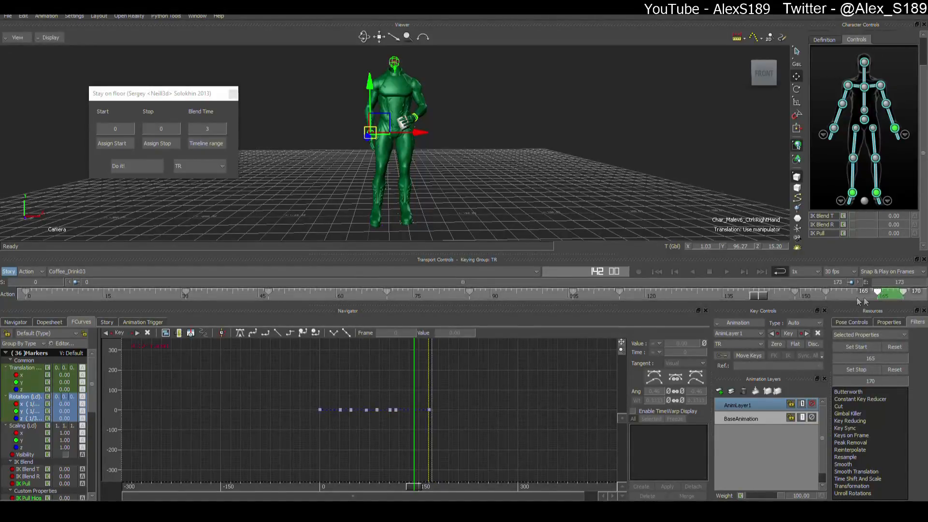
{"action": "right_click", "coordinate": [906, 295]}
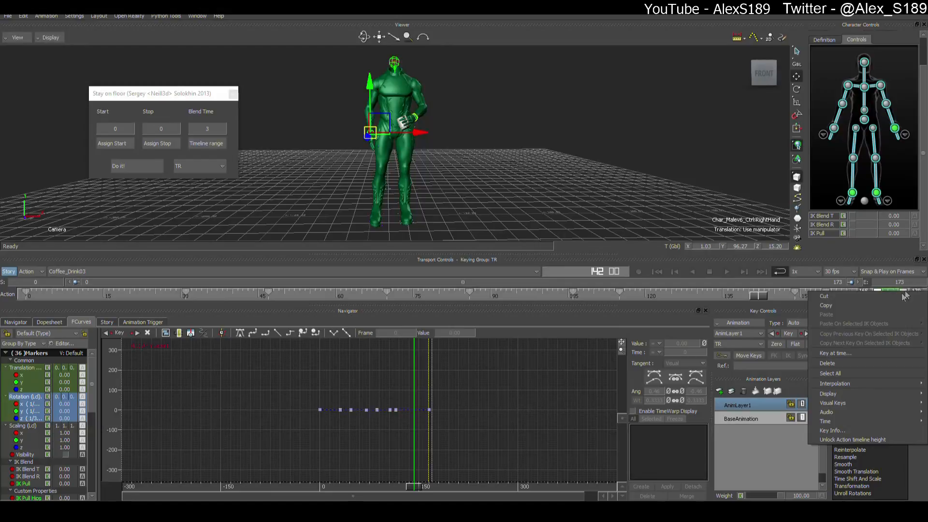
{"action": "left_click", "coordinate": [835, 360]}
{"action": "left_click", "coordinate": [689, 187]}
Step: Copy the frame 0 key on AnimLayer1 and paste it at frame 173
{"action": "left_click_drag", "start_coordinate": [758, 298], "coordinate": [31, 297]}
{"action": "right_click", "coordinate": [27, 292]}
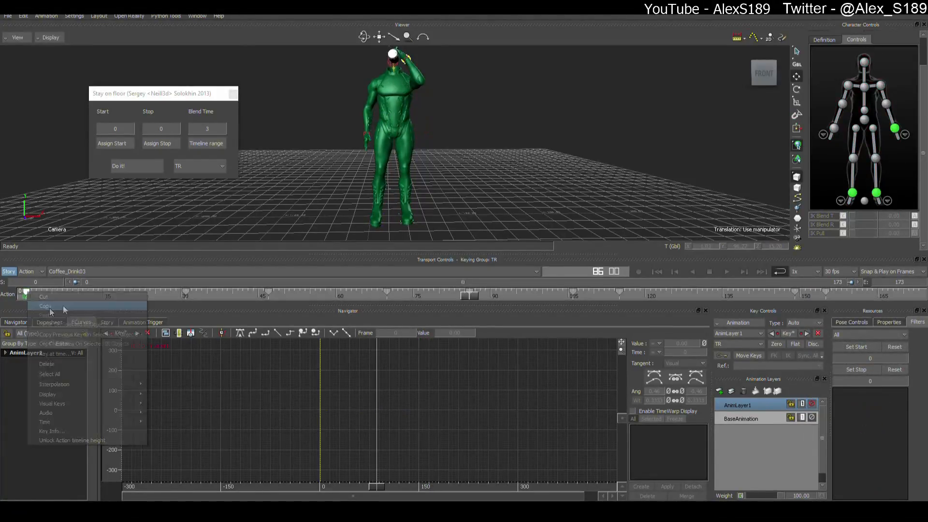
{"action": "left_click", "coordinate": [50, 309]}
{"action": "left_click_drag", "start_coordinate": [469, 297], "coordinate": [917, 293]}
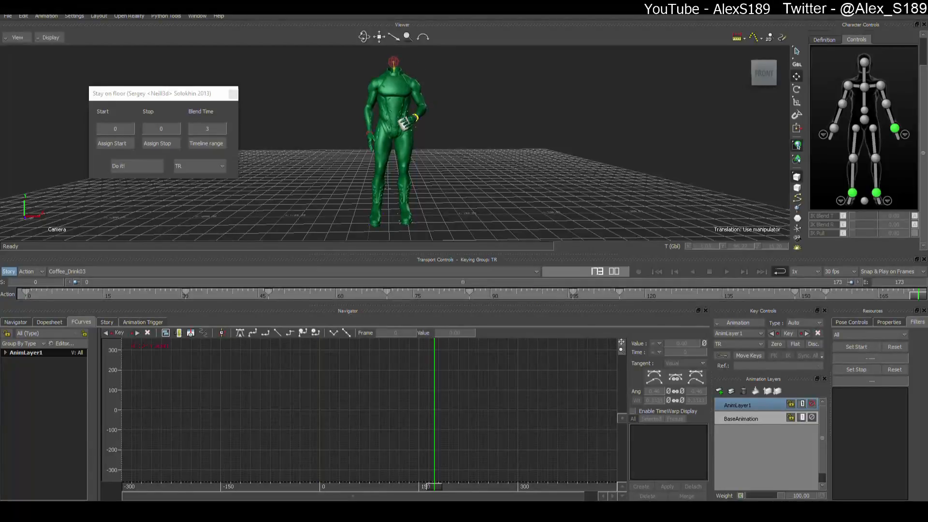
{"action": "right_click", "coordinate": [916, 293]}
{"action": "left_click", "coordinate": [842, 318]}
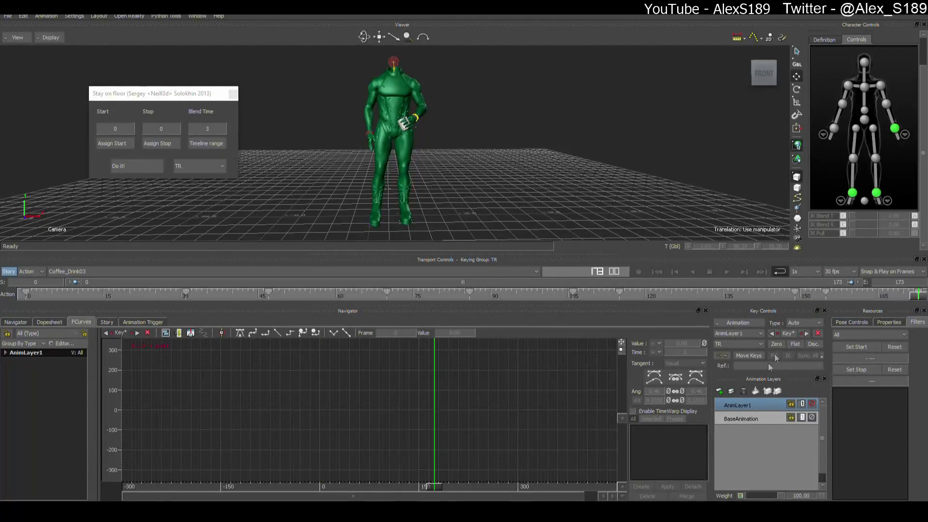
Step: Make BaseAnimation the active layer and play back the take to check the loop
{"action": "left_click", "coordinate": [757, 420]}
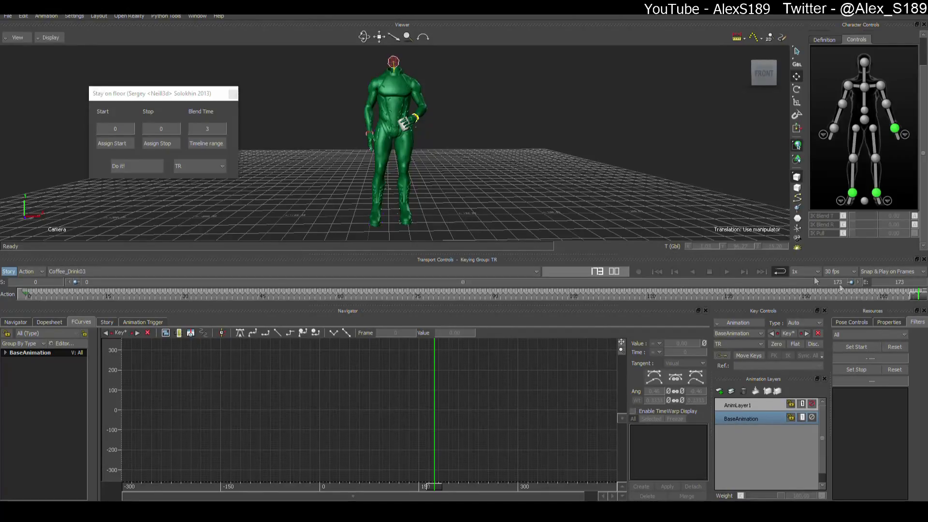
{"action": "left_click", "coordinate": [728, 272]}
{"action": "left_click", "coordinate": [709, 271]}
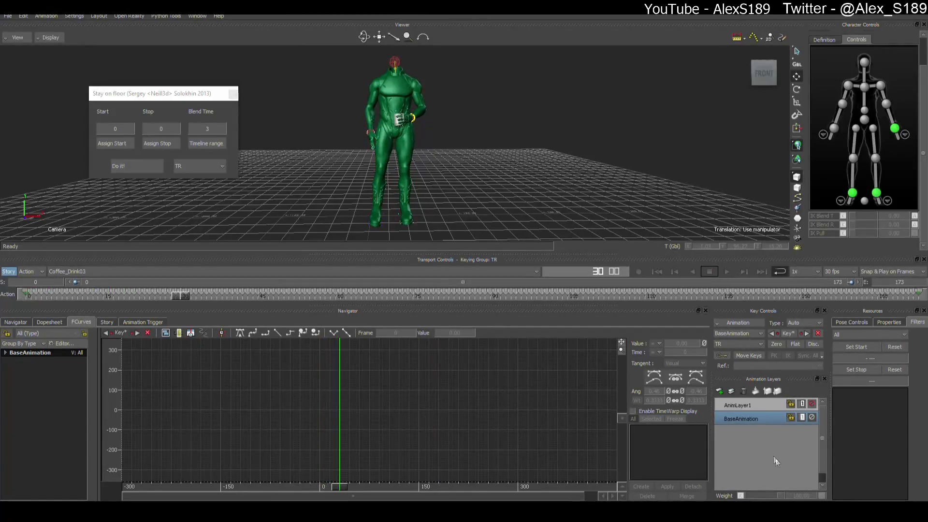
Step: Compare the drinking pose at frame 72 with AnimLayer1 muted and unmuted from a side view, and scrub on toward the end
{"action": "left_click", "coordinate": [771, 408]}
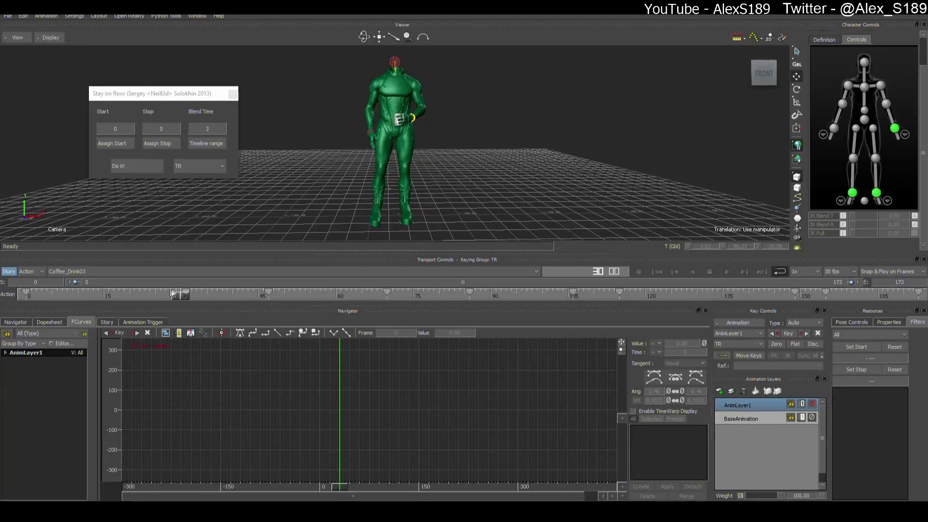
{"action": "left_click_drag", "start_coordinate": [180, 294], "coordinate": [398, 296]}
{"action": "scroll", "coordinate": [405, 188], "scroll_direction": "up", "scroll_amount": 3}
{"action": "left_click_drag", "start_coordinate": [404, 187], "coordinate": [501, 201], "text": "shift"}
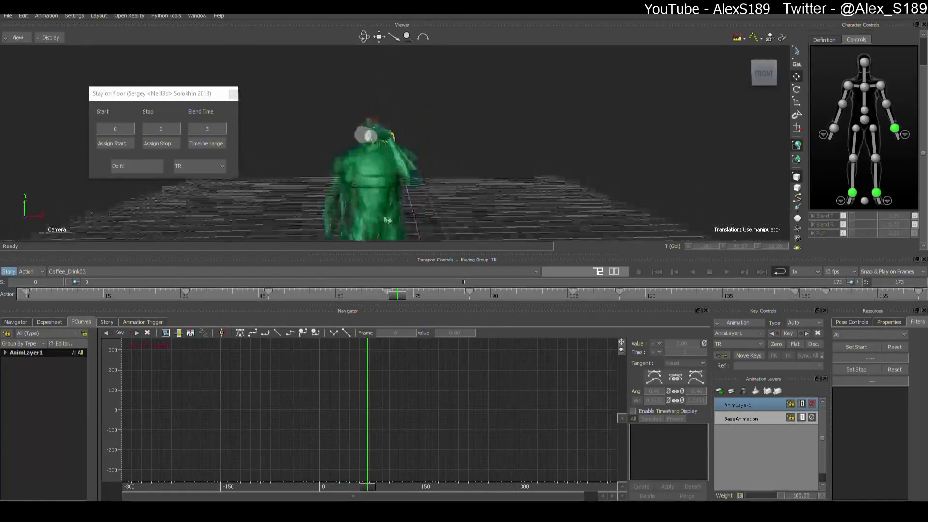
{"action": "scroll", "coordinate": [500, 191], "scroll_direction": "up", "scroll_amount": 3}
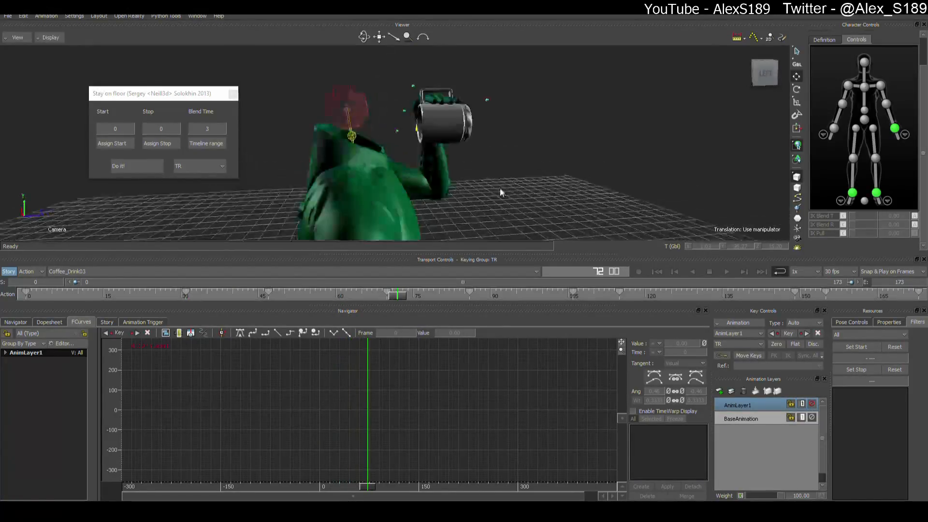
{"action": "left_click", "coordinate": [812, 404]}
{"action": "scroll", "coordinate": [625, 233], "scroll_direction": "down", "scroll_amount": 3}
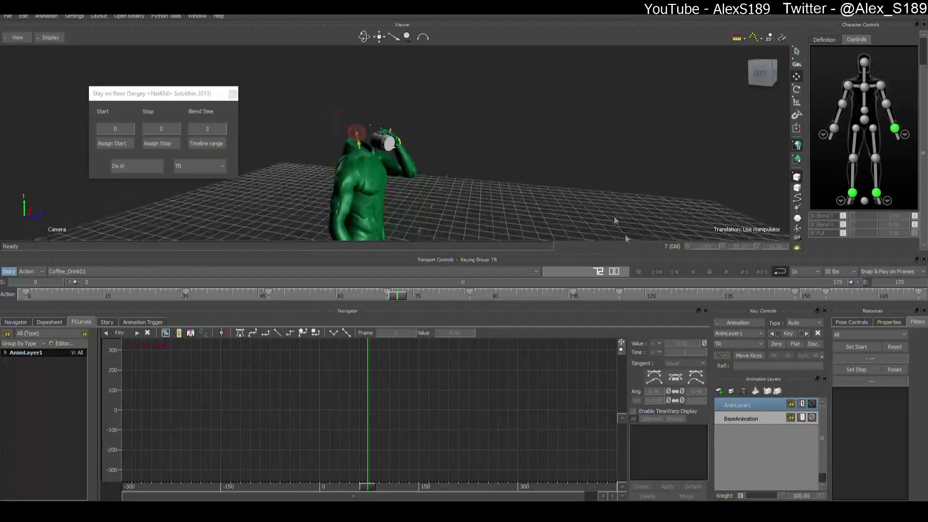
{"action": "left_click", "coordinate": [812, 405]}
{"action": "left_click", "coordinate": [811, 405]}
{"action": "left_click", "coordinate": [812, 405]}
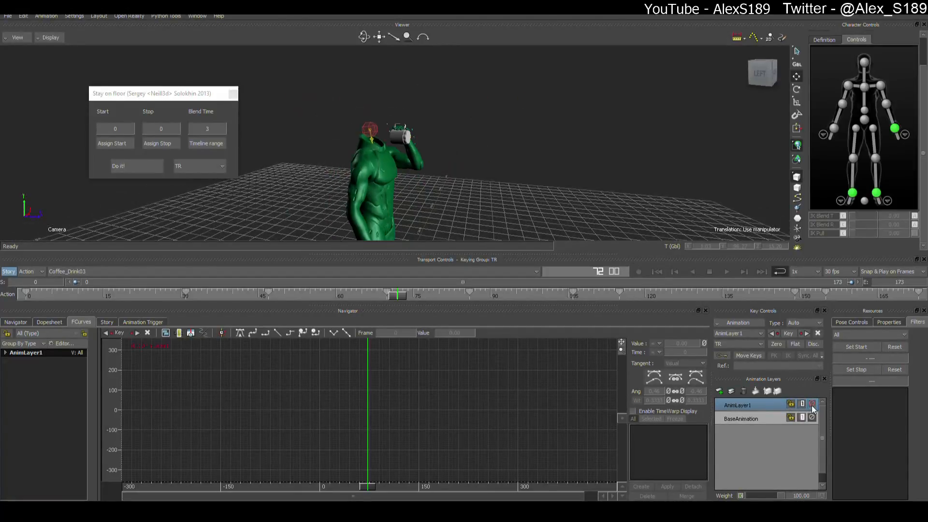
{"action": "left_click", "coordinate": [812, 405]}
{"action": "left_click", "coordinate": [812, 405]}
{"action": "left_click_drag", "start_coordinate": [394, 296], "coordinate": [847, 328]}
{"action": "mouse_move", "coordinate": [601, 201]}
{"action": "left_mouse_down", "text": "ctrl+shift"}
{"action": "mouse_move", "coordinate": [442, 205]}
{"action": "mouse_move", "coordinate": [580, 208]}
{"action": "mouse_move", "coordinate": [595, 219]}
{"action": "left_mouse_up", "text": "ctrl+shift"}
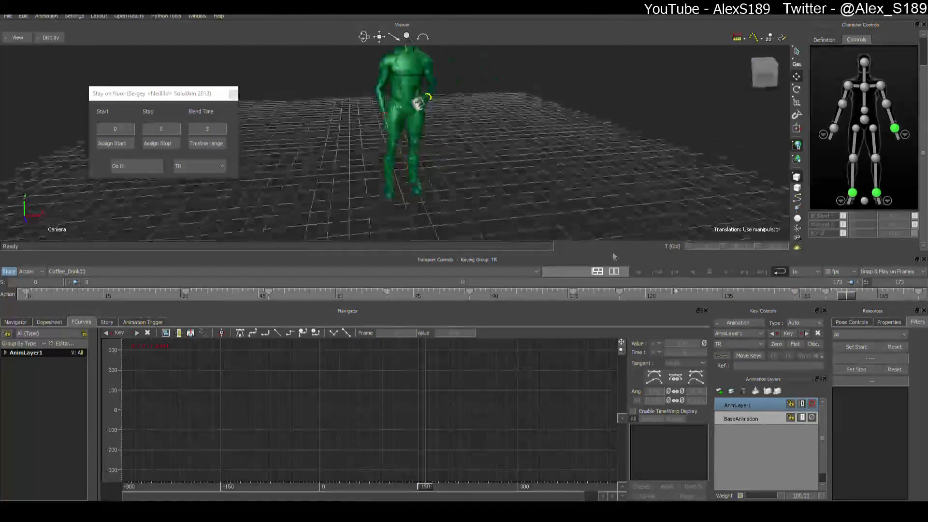
Step: Copy the full body's frame 0 key on BaseAnimation, paste it at frame 173, and play back the take
{"action": "left_click", "coordinate": [754, 421]}
{"action": "left_click_drag", "start_coordinate": [844, 298], "coordinate": [23, 300]}
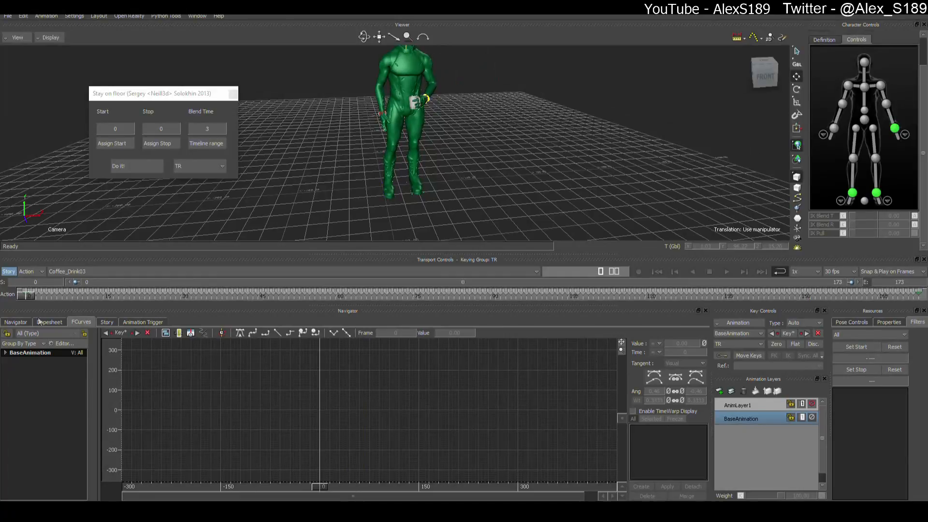
{"action": "left_click", "coordinate": [6, 354]}
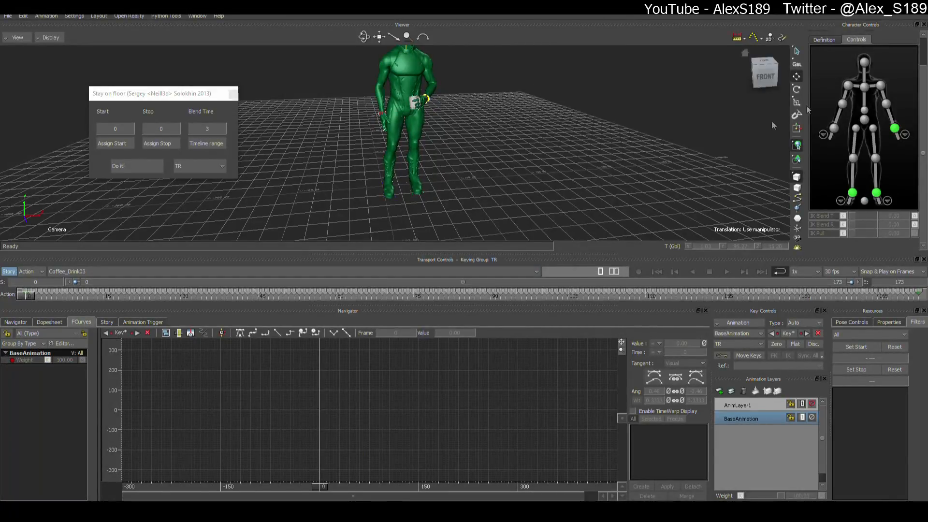
{"action": "left_click", "coordinate": [864, 169]}
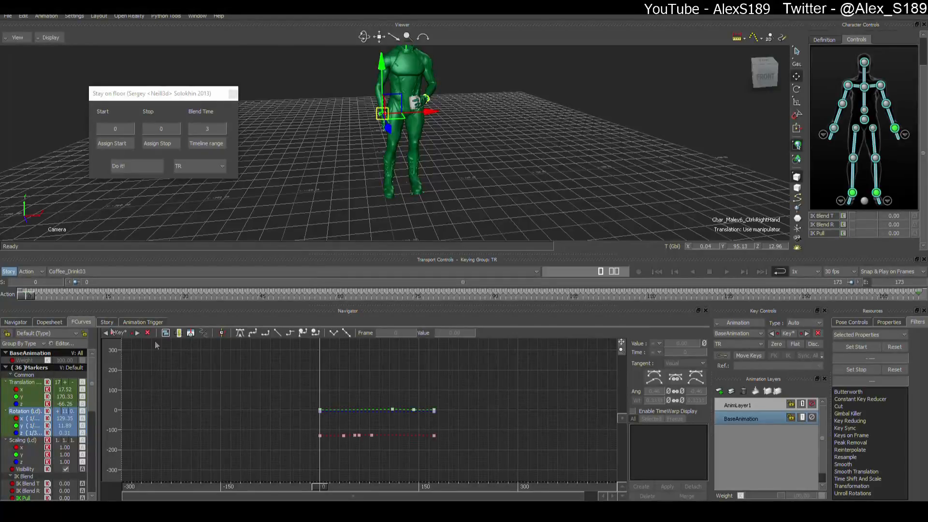
{"action": "left_click_drag", "start_coordinate": [21, 296], "coordinate": [919, 294], "text": "shift"}
{"action": "right_click", "coordinate": [26, 292]}
{"action": "left_click", "coordinate": [30, 306]}
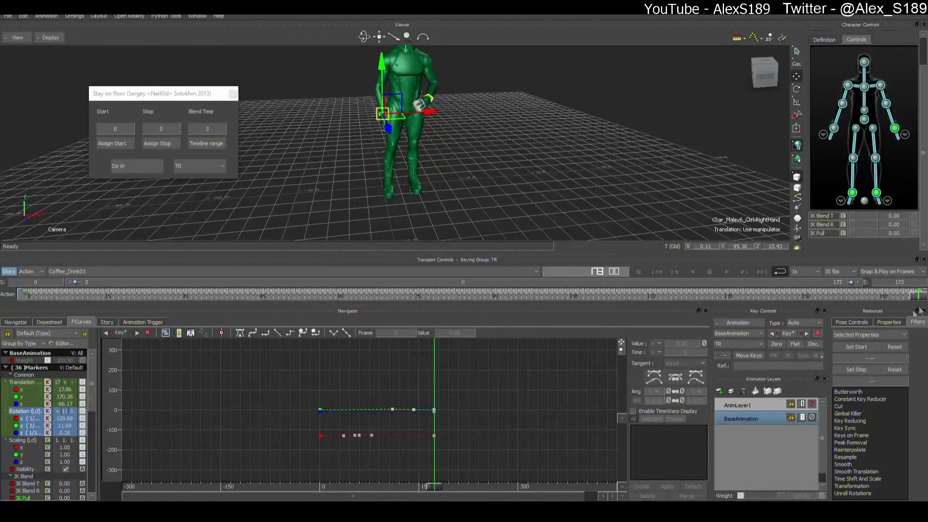
{"action": "right_click", "coordinate": [915, 292]}
{"action": "left_click", "coordinate": [832, 314]}
{"action": "left_click", "coordinate": [727, 272]}
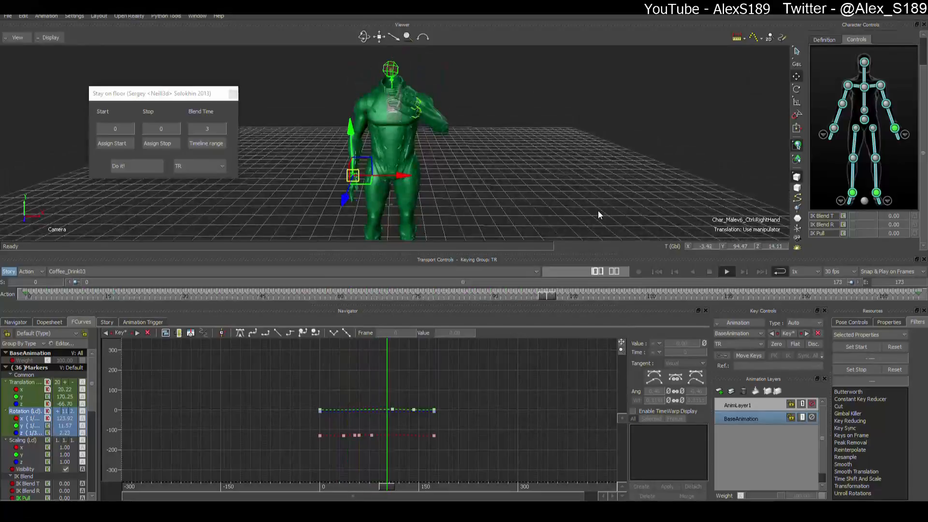
{"action": "left_click", "coordinate": [711, 272]}
Step: Delete the full body's AnimLayer1 key at frame 173 and play back the take
{"action": "left_click", "coordinate": [737, 405]}
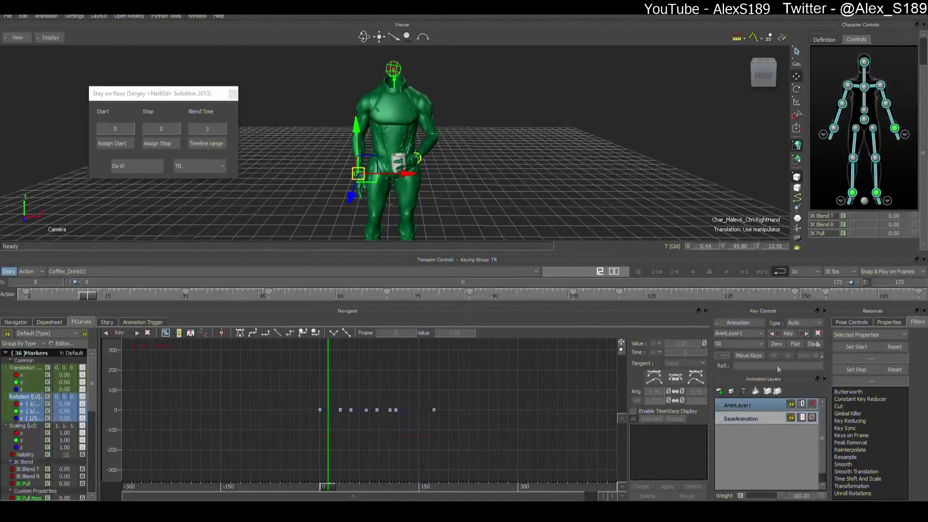
{"action": "right_click", "coordinate": [918, 292]}
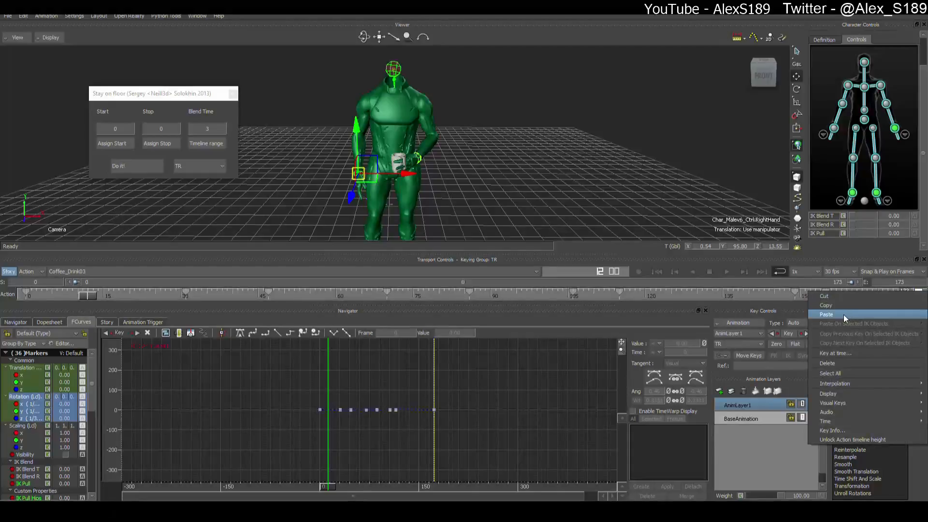
{"action": "left_click", "coordinate": [833, 366]}
{"action": "left_click", "coordinate": [726, 272]}
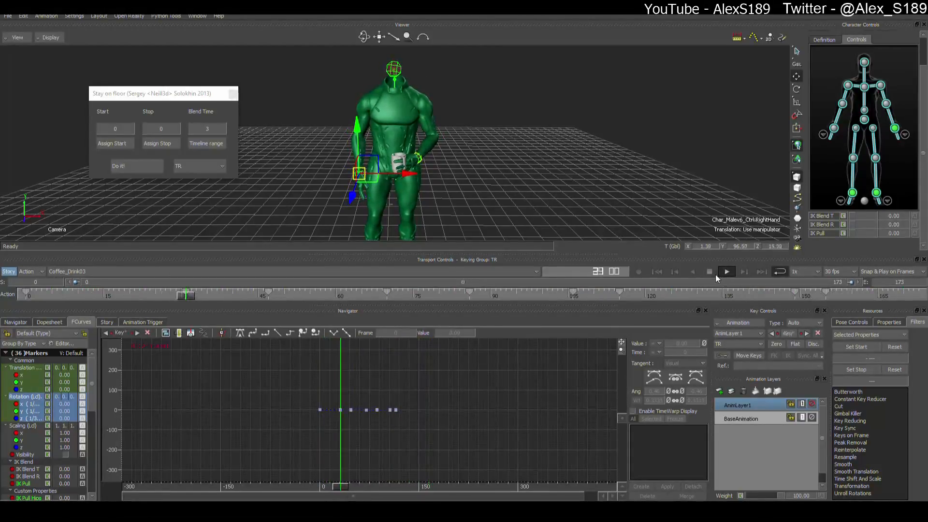
{"action": "left_click", "coordinate": [715, 273]}
Step: Try to copy the left wrist effector's frame 0 key on AnimLayer1 to frame 173, then clear the selection
{"action": "left_click", "coordinate": [895, 129]}
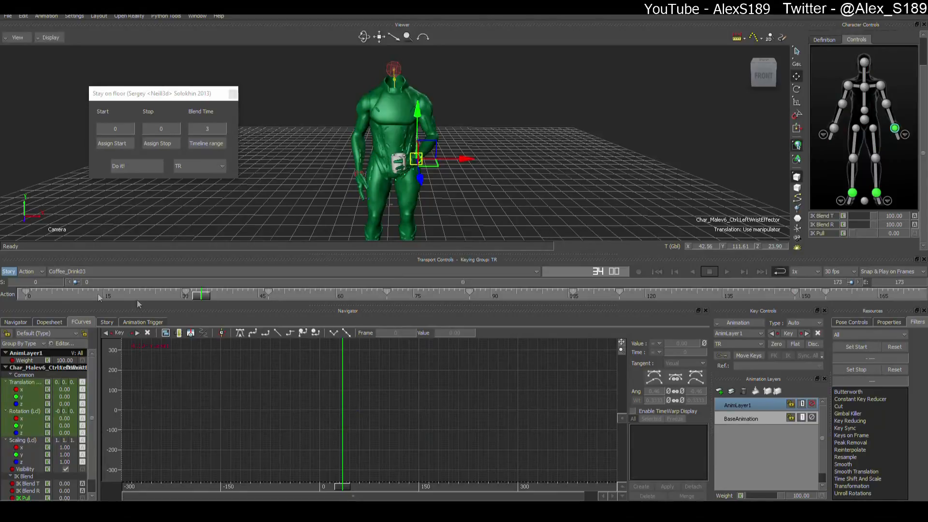
{"action": "left_click", "coordinate": [25, 292]}
{"action": "right_click", "coordinate": [24, 293]}
{"action": "left_click", "coordinate": [45, 310]}
{"action": "left_click_drag", "start_coordinate": [202, 296], "coordinate": [926, 326]}
{"action": "right_click", "coordinate": [924, 292]}
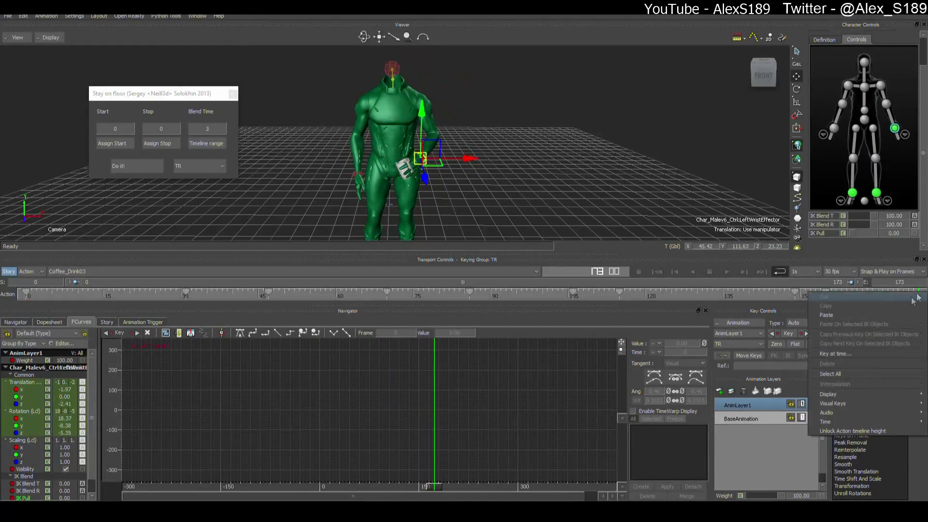
{"action": "left_click", "coordinate": [860, 313]}
{"action": "left_click", "coordinate": [873, 178]}
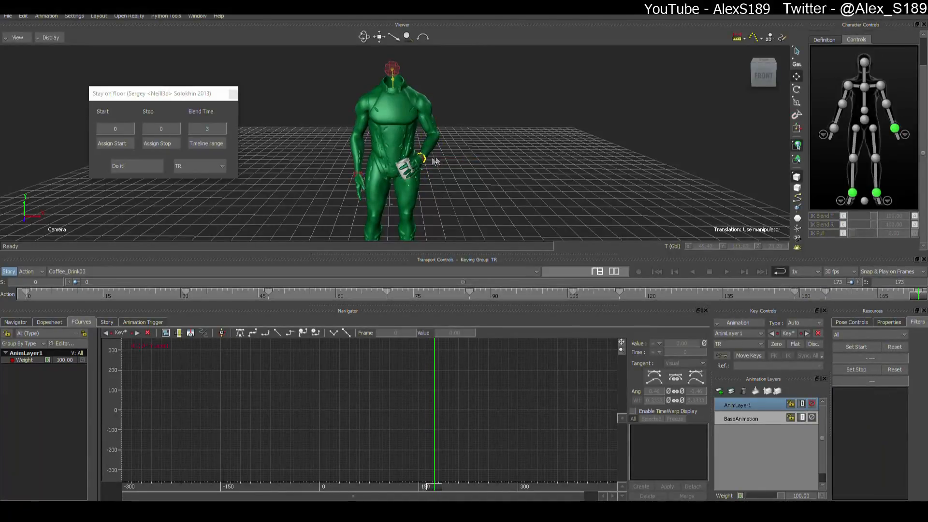
Step: Inspect the arm pose at frame 173 from the side, play the take with AnimLayer1 muted, and unmute the layer
{"action": "left_click_drag", "start_coordinate": [626, 195], "coordinate": [542, 212], "text": "ctrl+shift"}
{"action": "scroll", "coordinate": [542, 211], "scroll_direction": "up", "scroll_amount": 3}
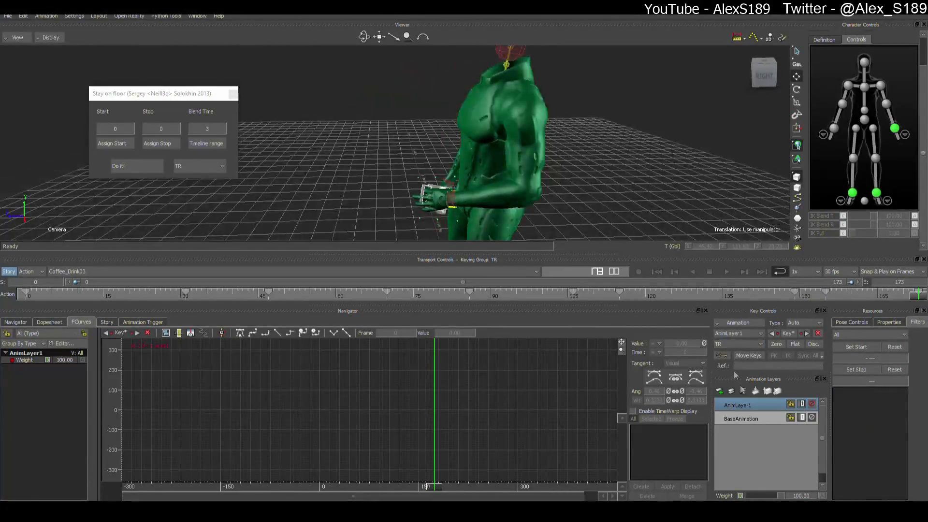
{"action": "left_click", "coordinate": [813, 404]}
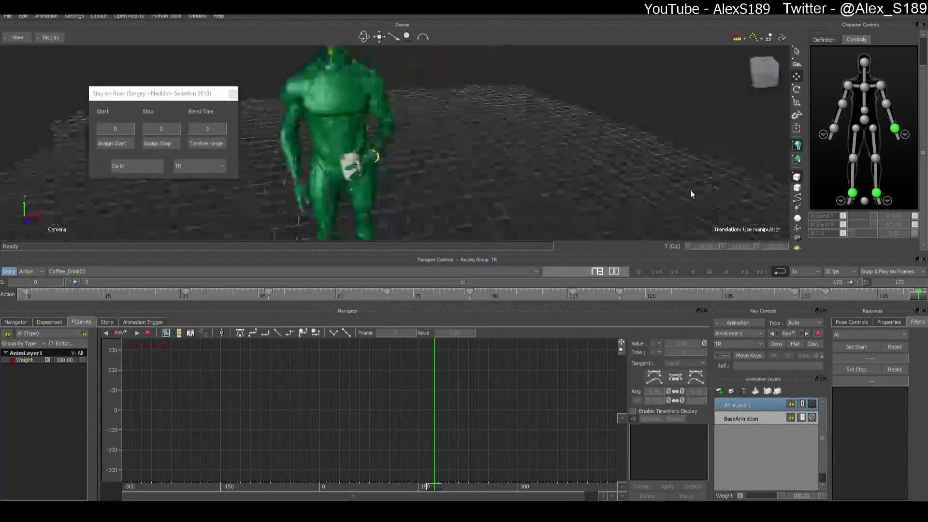
{"action": "left_click", "coordinate": [727, 272]}
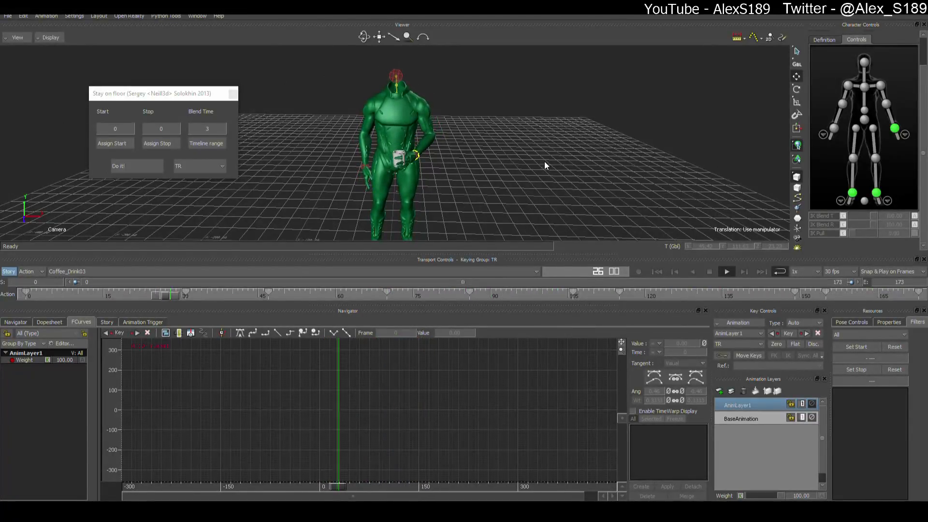
{"action": "left_click", "coordinate": [709, 271]}
{"action": "left_click", "coordinate": [746, 418]}
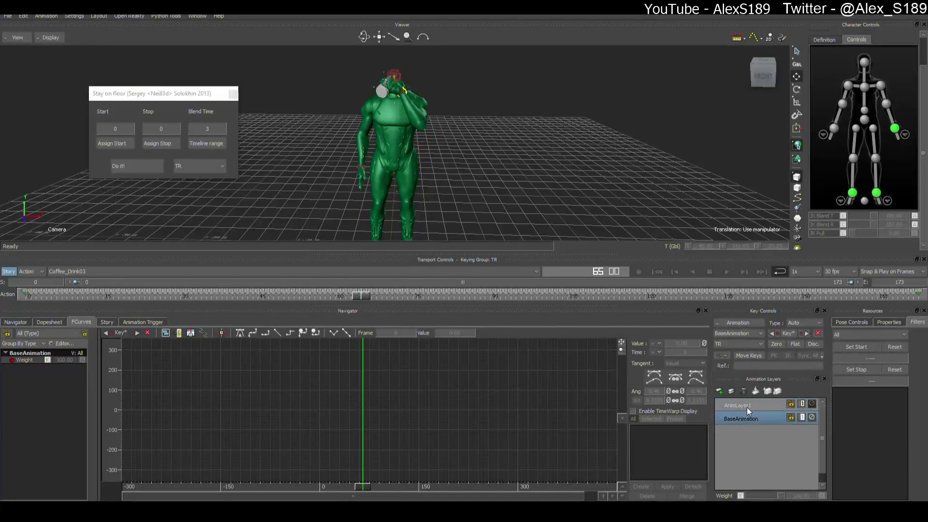
{"action": "left_click", "coordinate": [747, 406]}
{"action": "left_click", "coordinate": [812, 404]}
Step: Copy the left wrist effector's AnimLayer1 key at frame 0 and paste it at frame 173
{"action": "left_click_drag", "start_coordinate": [356, 298], "coordinate": [25, 314]}
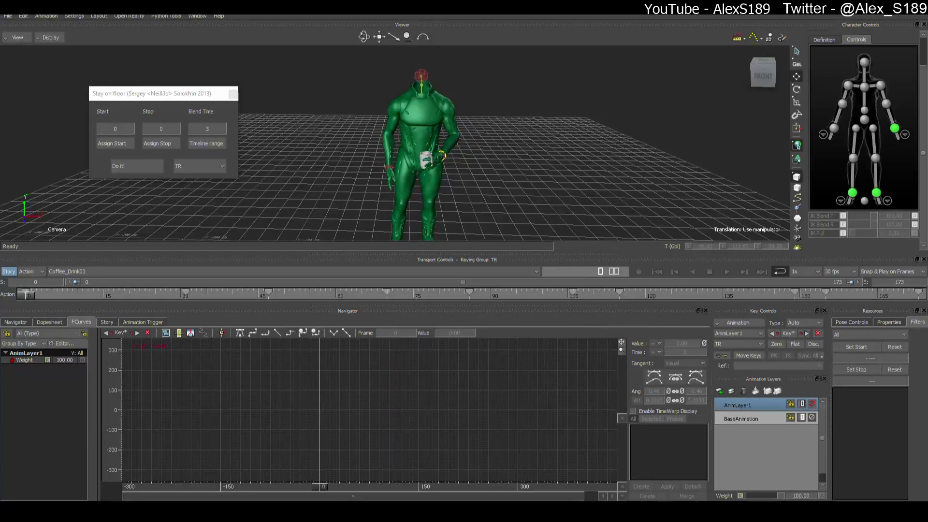
{"action": "left_click", "coordinate": [442, 156]}
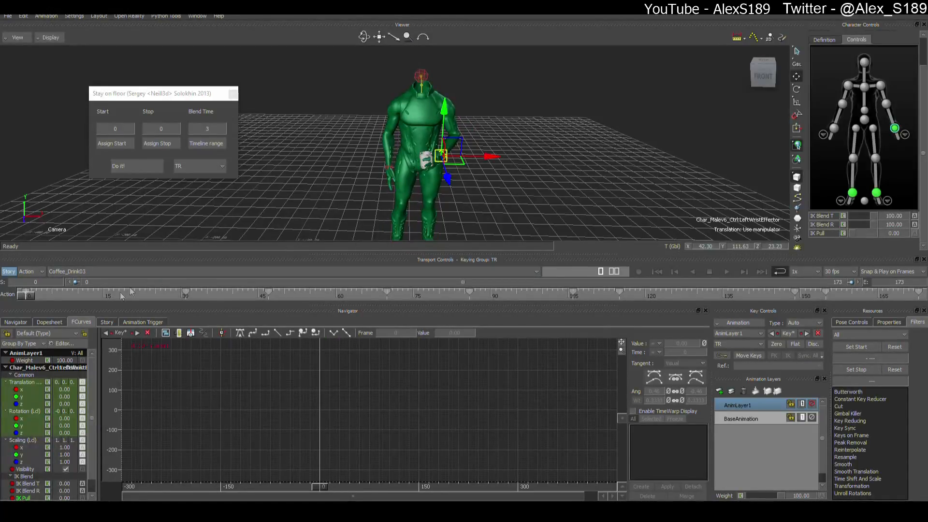
{"action": "right_click", "coordinate": [24, 291]}
{"action": "left_click", "coordinate": [52, 310]}
{"action": "left_click", "coordinate": [919, 293], "text": "shift"}
{"action": "right_click", "coordinate": [918, 292]}
{"action": "left_click", "coordinate": [850, 315]}
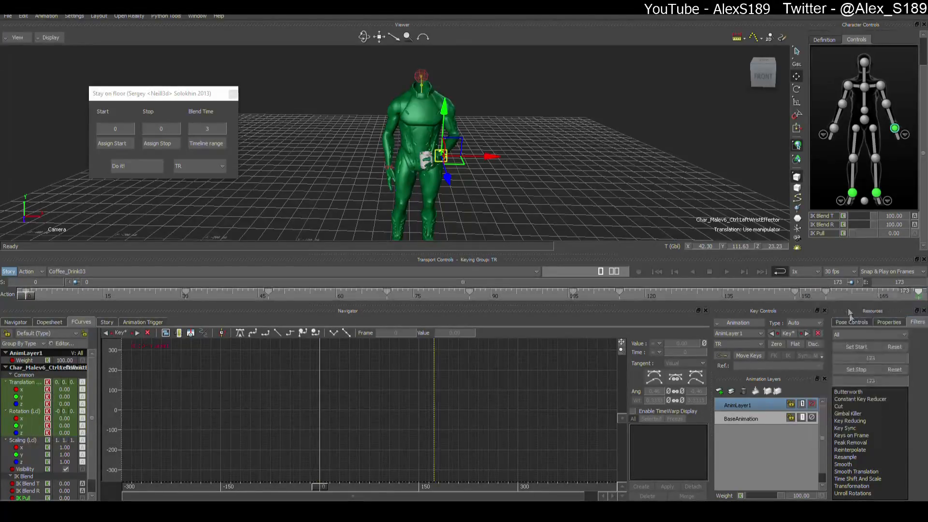
Step: Check the end of the take against its start and play back the loop with nothing selected
{"action": "left_click", "coordinate": [27, 295]}
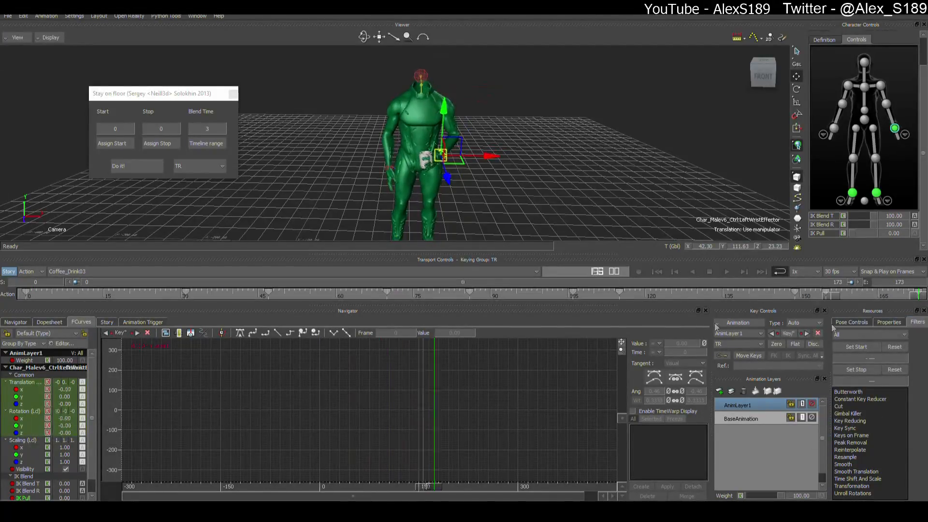
{"action": "left_click", "coordinate": [795, 292]}
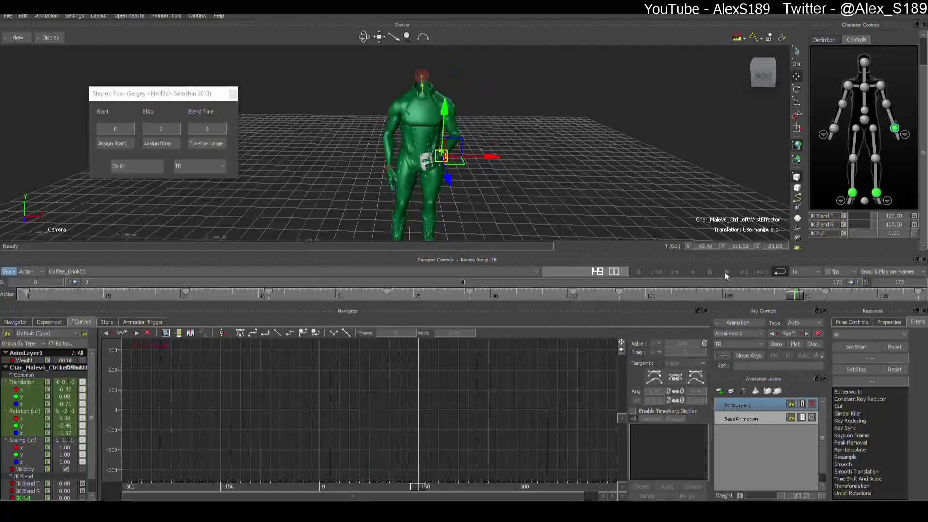
{"action": "left_click", "coordinate": [726, 271]}
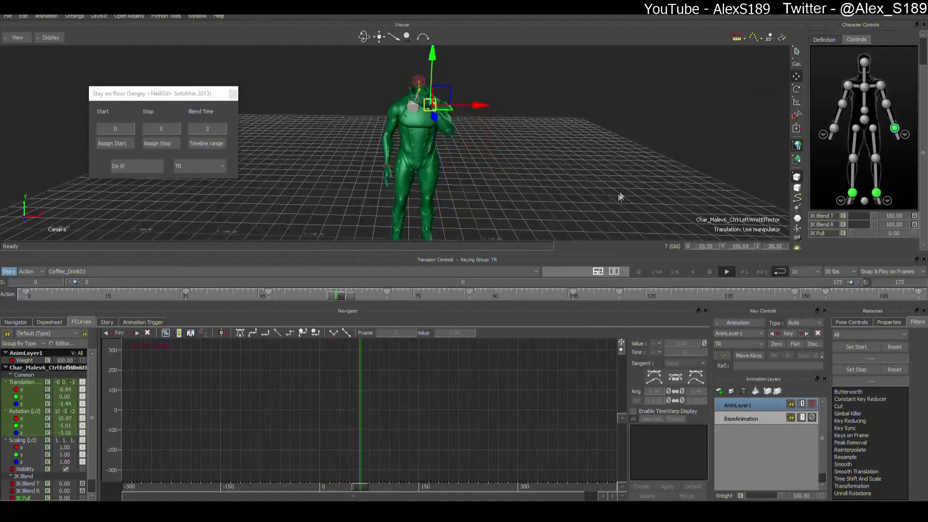
{"action": "left_click", "coordinate": [625, 194]}
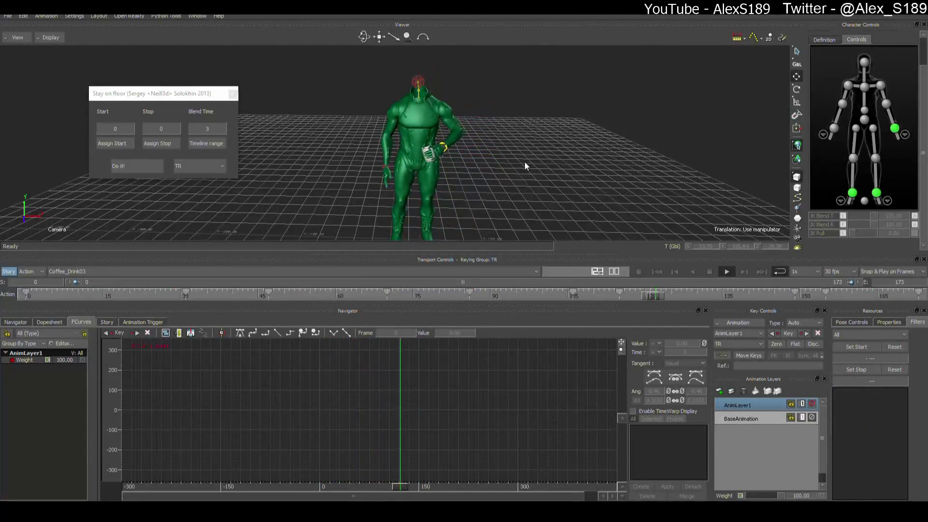
{"action": "left_click", "coordinate": [709, 272]}
Step: Save the scene and close the Stay on floor tool window
{"action": "key", "text": "ctrl+s"}
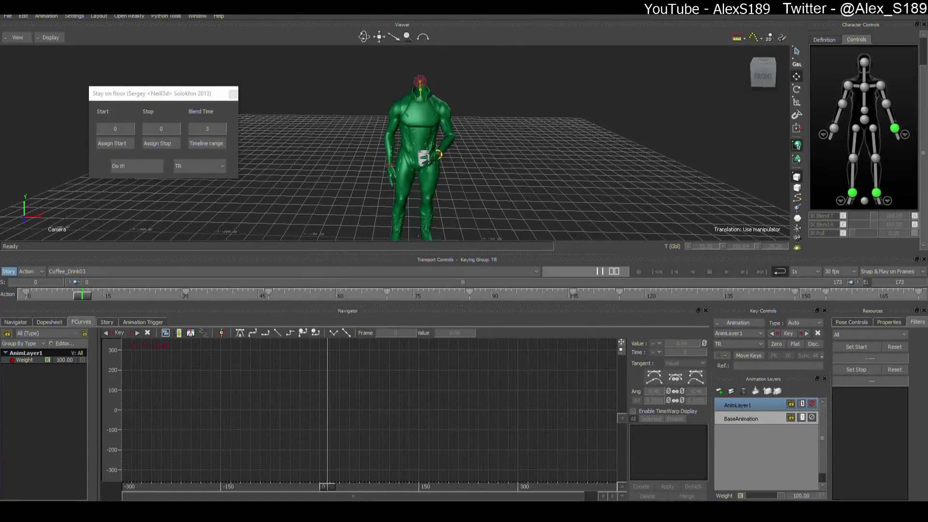
{"action": "left_click_drag", "start_coordinate": [5, 207], "coordinate": [522, 183]}
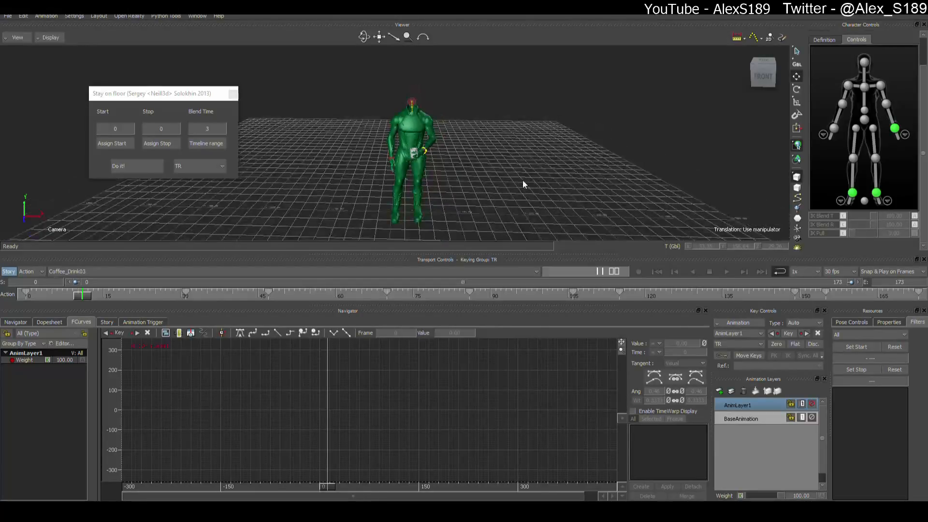
{"action": "key", "text": "ctrl+s"}
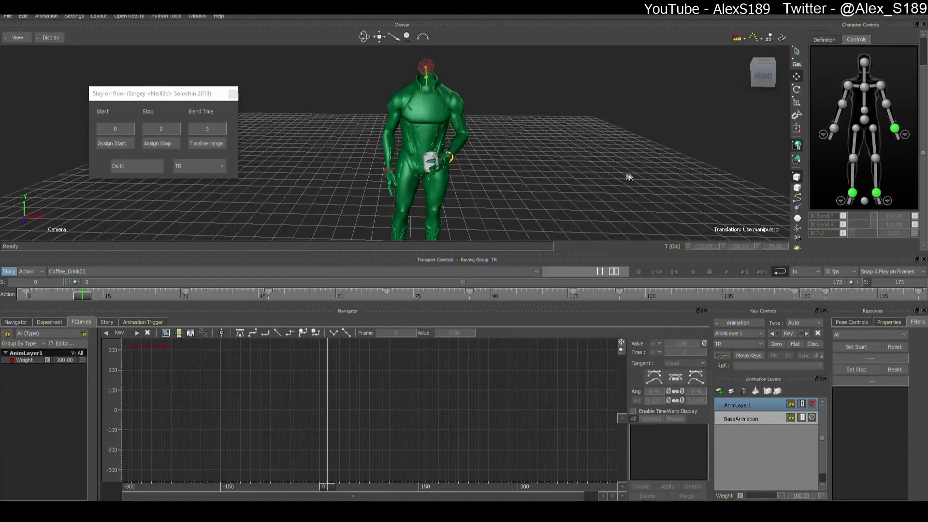
{"action": "left_click_drag", "start_coordinate": [628, 177], "coordinate": [513, 164]}
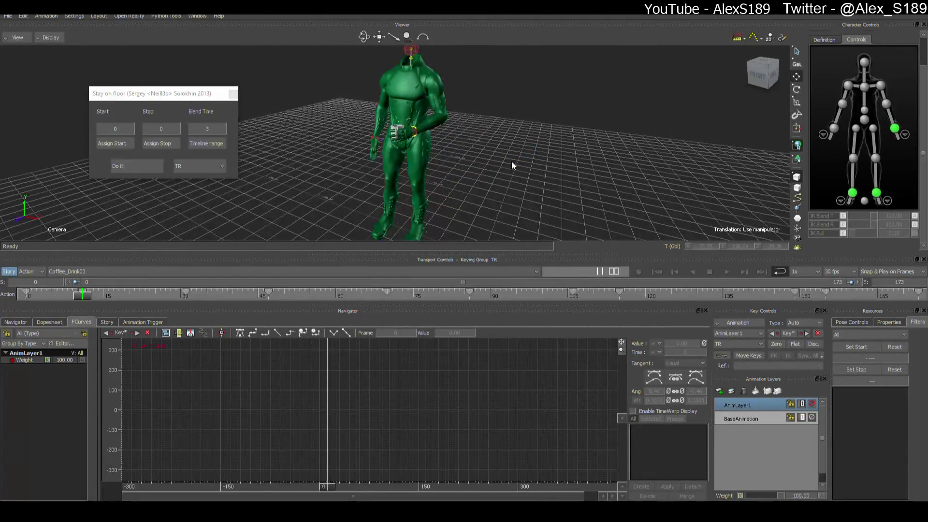
{"action": "scroll", "coordinate": [512, 164], "scroll_direction": "up", "scroll_amount": 3}
{"action": "scroll", "coordinate": [513, 164], "scroll_direction": "down", "scroll_amount": 2}
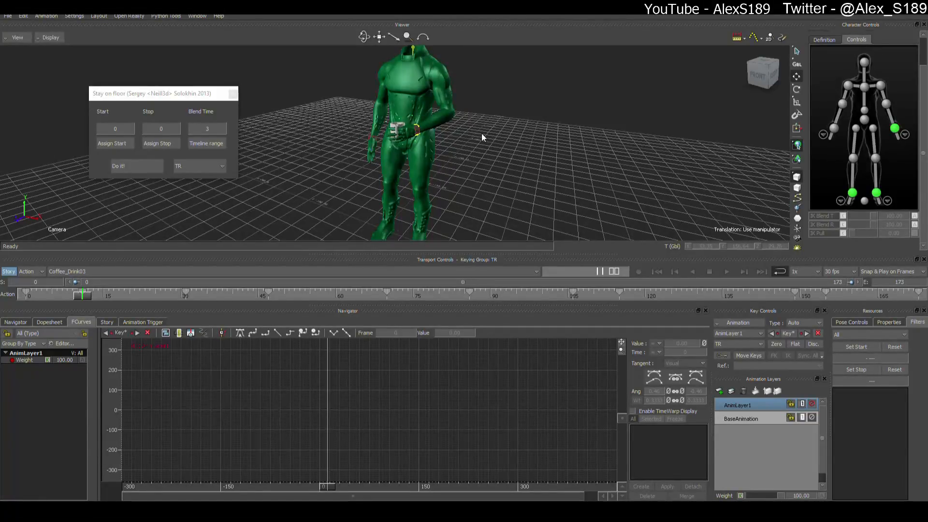
{"action": "left_click", "coordinate": [233, 94]}
{"action": "left_click_drag", "start_coordinate": [77, 297], "coordinate": [67, 319]}
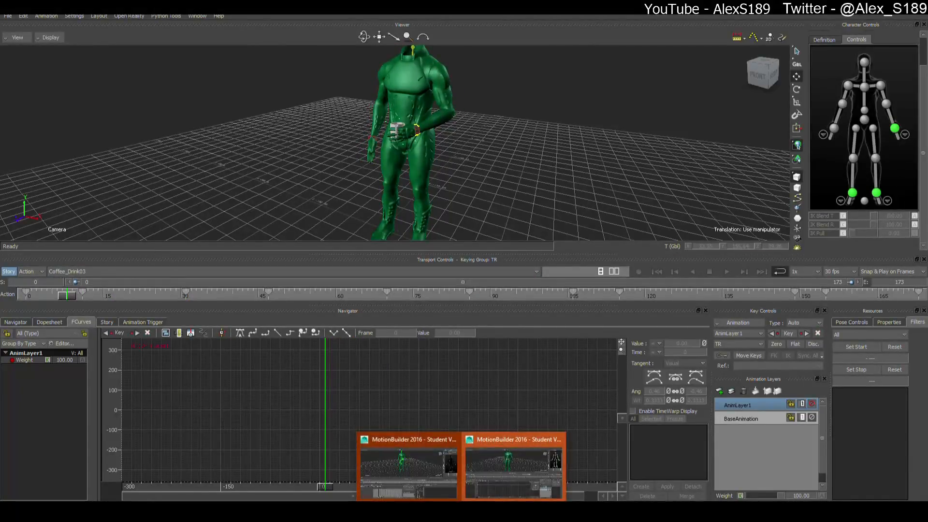
Step: Switch to the other MotionBuilder instance holding e1s2_Coffee.fbx and close it without saving its changes
{"action": "left_click", "coordinate": [434, 480]}
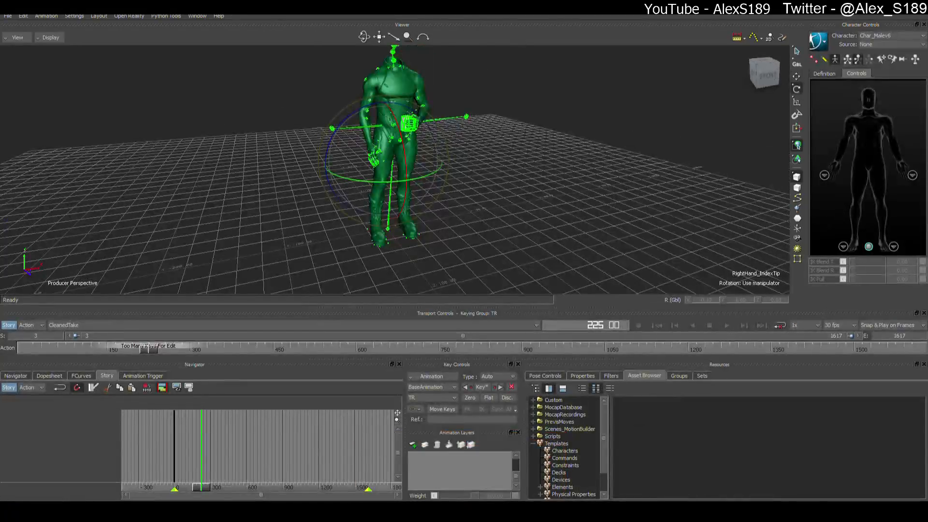
{"action": "key", "text": "super+Down"}
{"action": "left_click", "coordinate": [378, 40]}
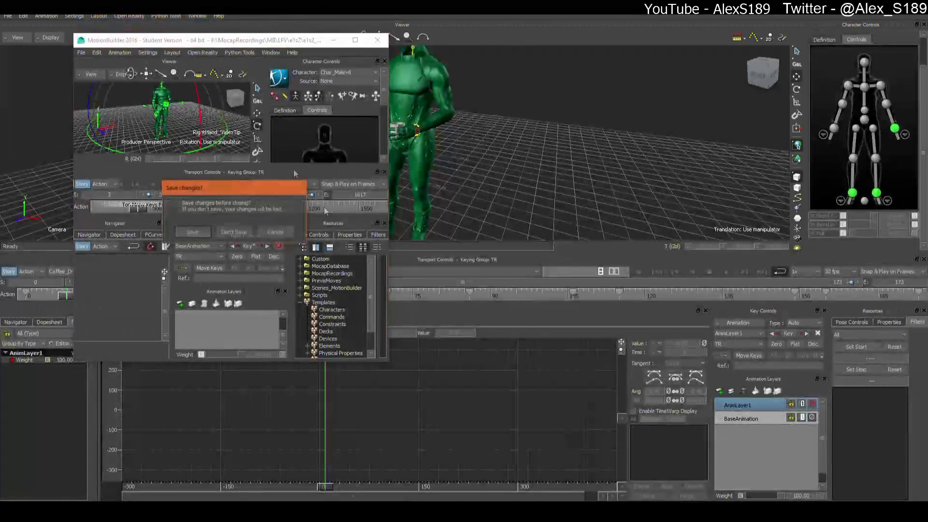
{"action": "left_click", "coordinate": [193, 232]}
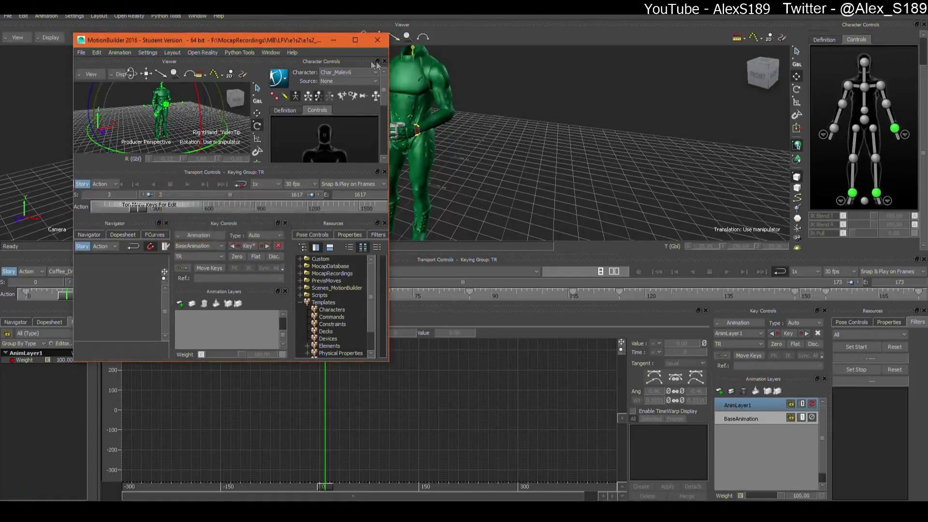
{"action": "left_click_drag", "start_coordinate": [390, 71], "coordinate": [694, 73]}
{"action": "left_click", "coordinate": [683, 40]}
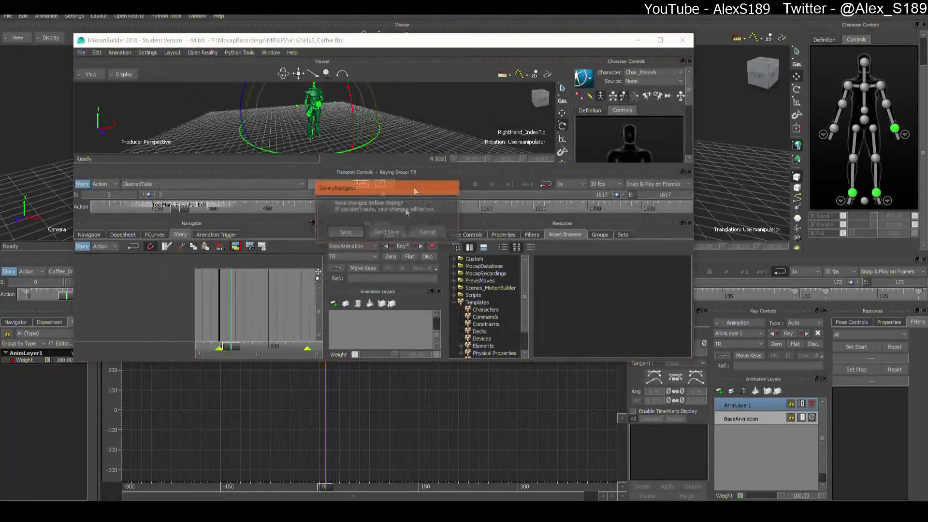
{"action": "left_click", "coordinate": [392, 233]}
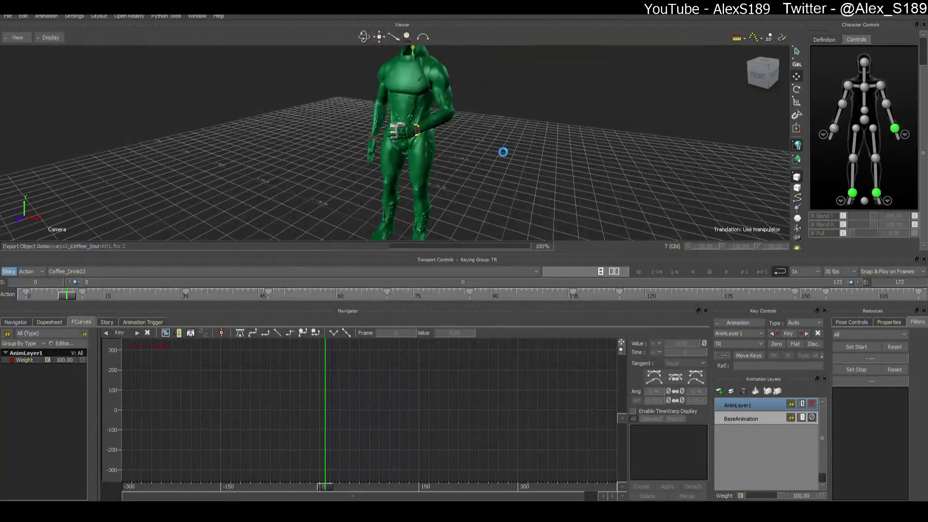
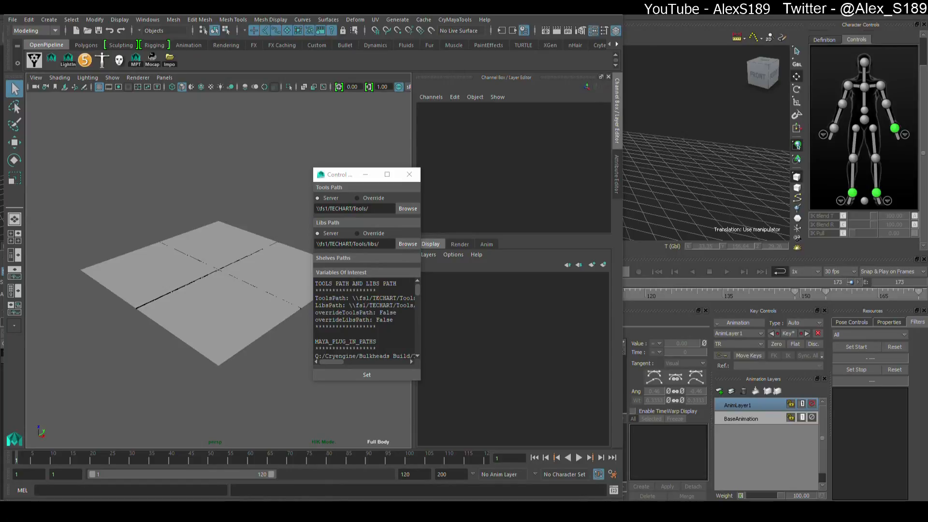
Step: Switch to Maya and dismiss the startup Control window with the tools and libs paths
{"action": "left_click", "coordinate": [410, 175]}
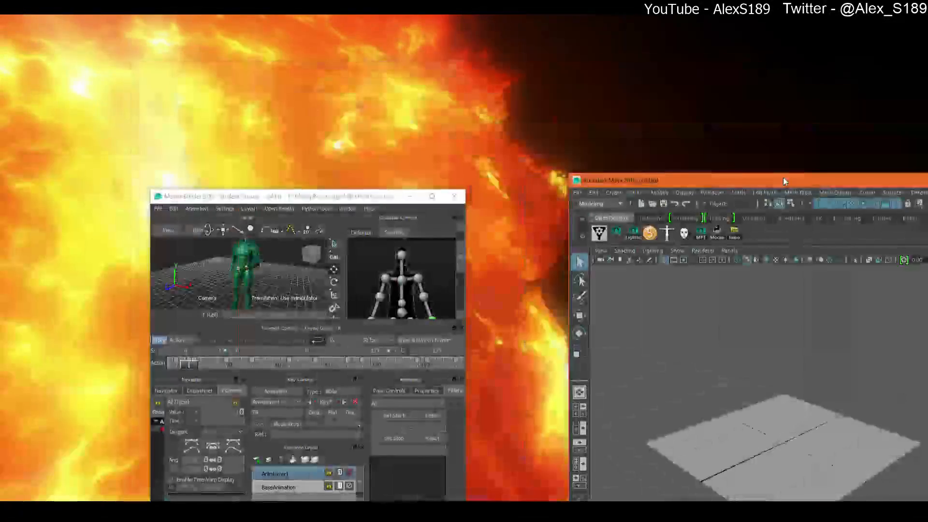
Step: Move the Maya window aside, maximize MotionBuilder, and compare the character's position across takes Coffee_Drink01, Coffee_Drink02 and Coffee_Drink03
{"action": "left_click_drag", "start_coordinate": [783, 178], "coordinate": [923, 185]}
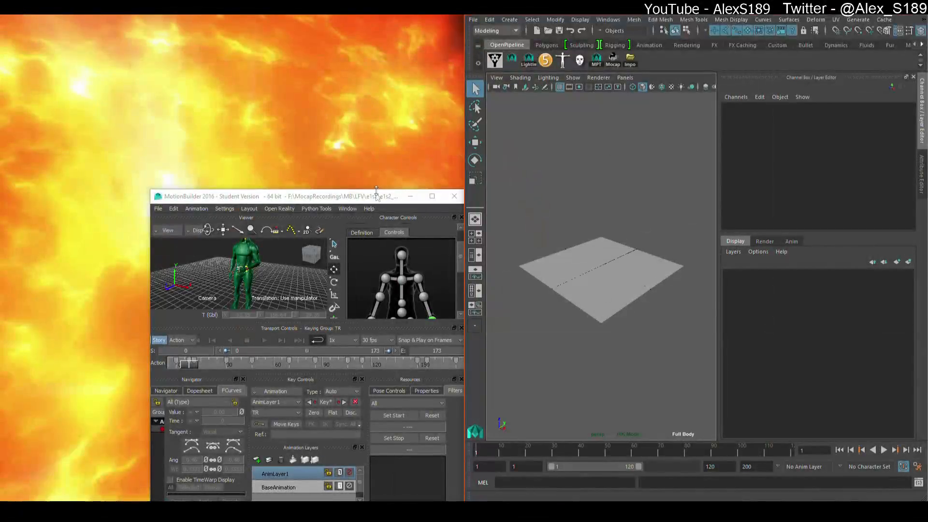
{"action": "left_click_drag", "start_coordinate": [376, 193], "coordinate": [306, 48]}
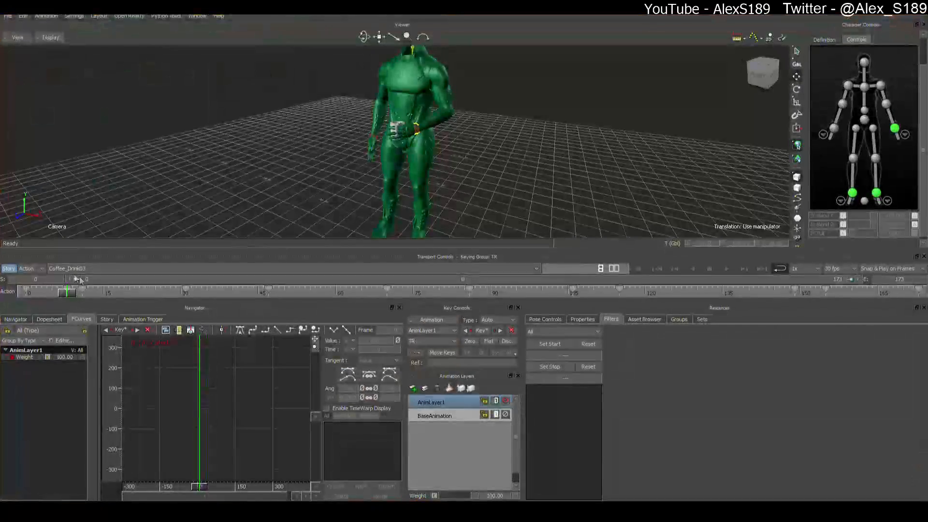
{"action": "left_click", "coordinate": [85, 268]}
{"action": "left_click", "coordinate": [85, 281]}
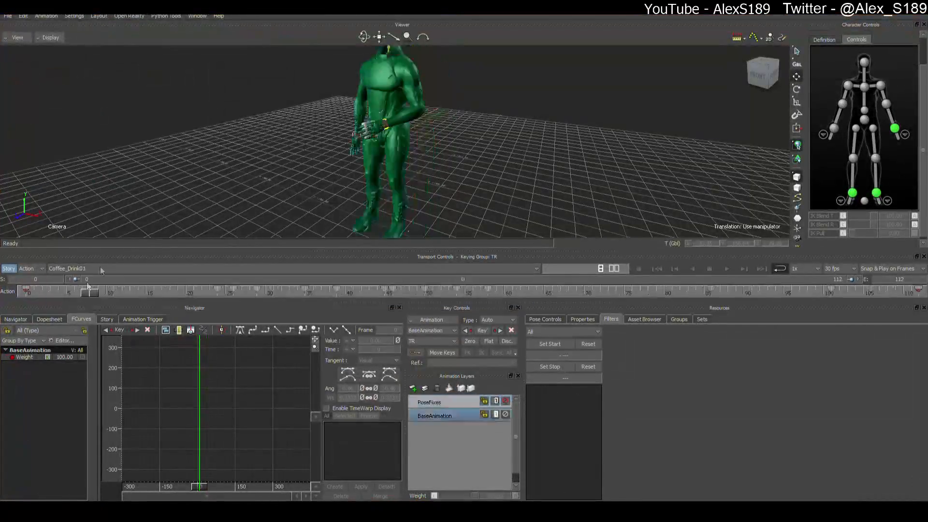
{"action": "left_click", "coordinate": [94, 269]}
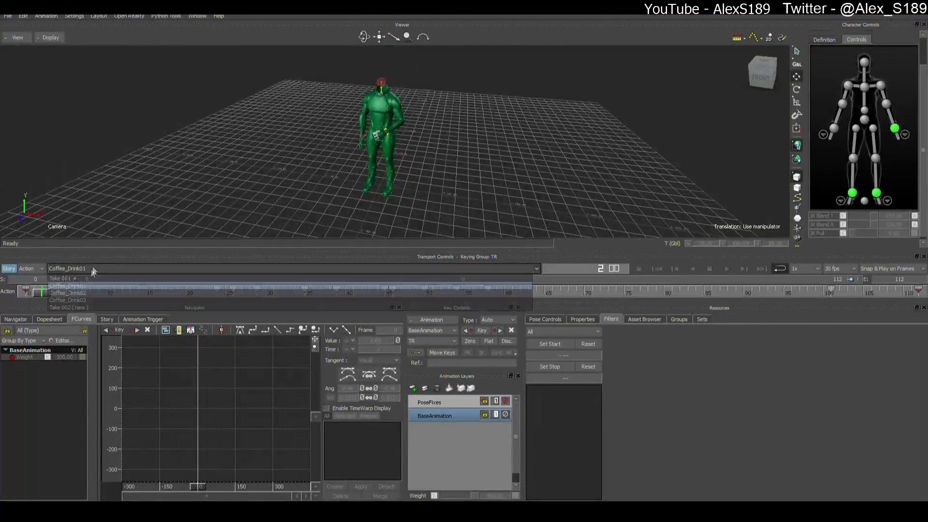
{"action": "left_click", "coordinate": [79, 292]}
{"action": "left_click", "coordinate": [99, 270]}
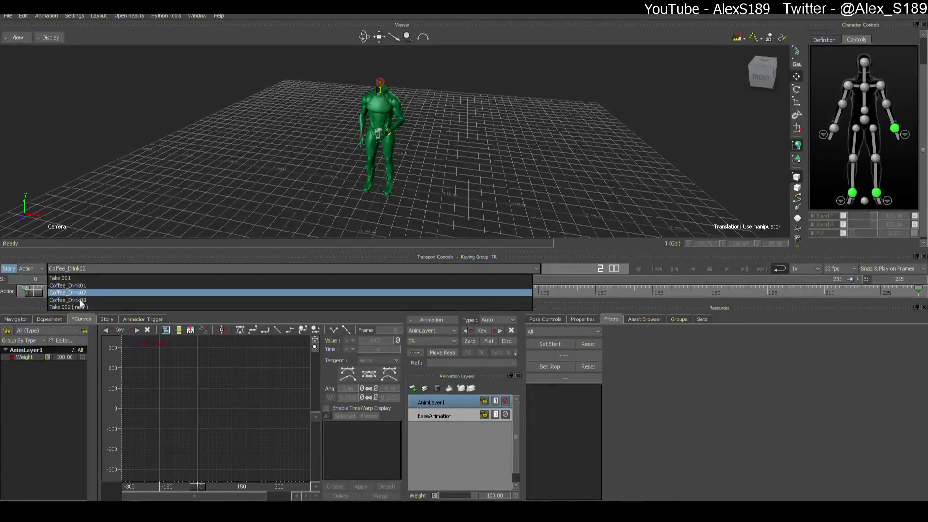
{"action": "left_click", "coordinate": [81, 300]}
Step: In take Coffee_Drink01, activate the PoseFixes layer and select the character's reference control in X-Ray display at frame 0
{"action": "left_click", "coordinate": [89, 269]}
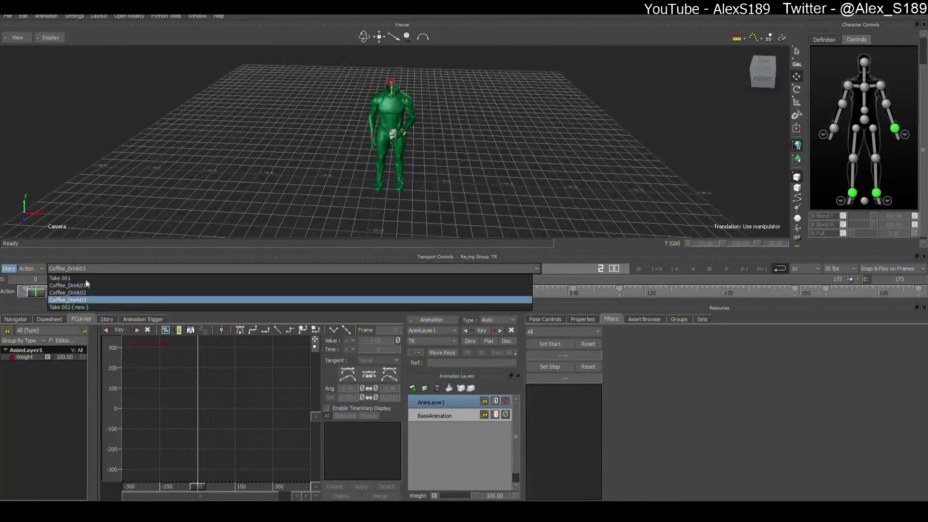
{"action": "left_click", "coordinate": [87, 285]}
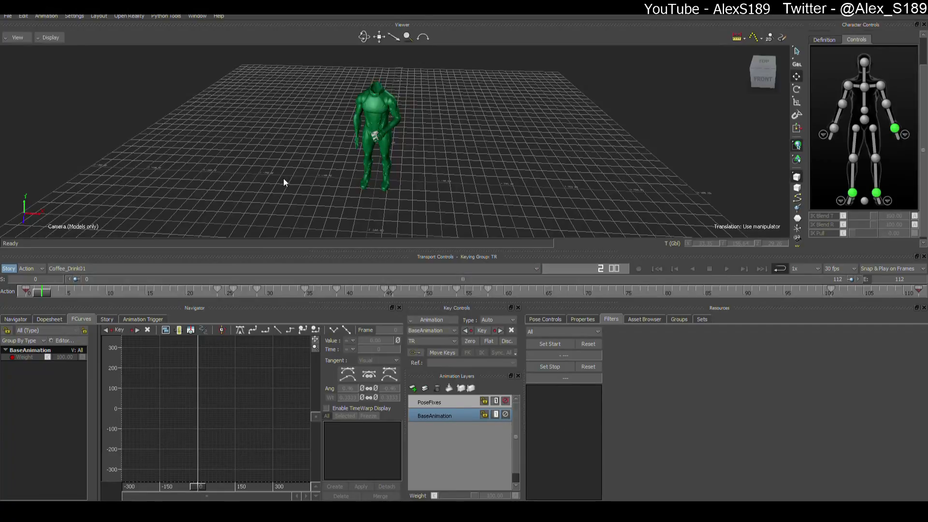
{"action": "left_click_drag", "start_coordinate": [284, 181], "coordinate": [276, 143], "text": "shift"}
{"action": "key", "text": "ctrl+a"}
{"action": "key", "text": "ctrl+a"}
{"action": "left_click", "coordinate": [440, 400]}
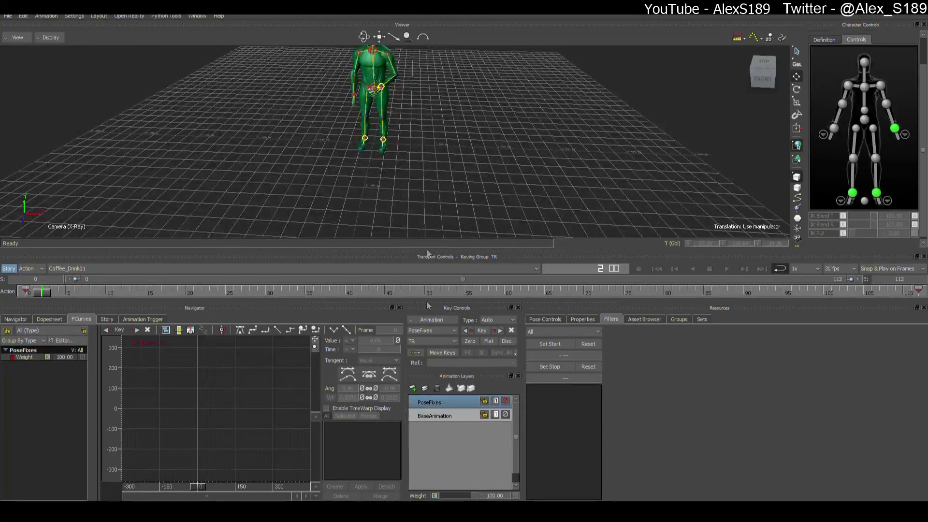
{"action": "scroll", "coordinate": [447, 203], "scroll_direction": "up", "scroll_amount": 4}
{"action": "left_click", "coordinate": [865, 201]}
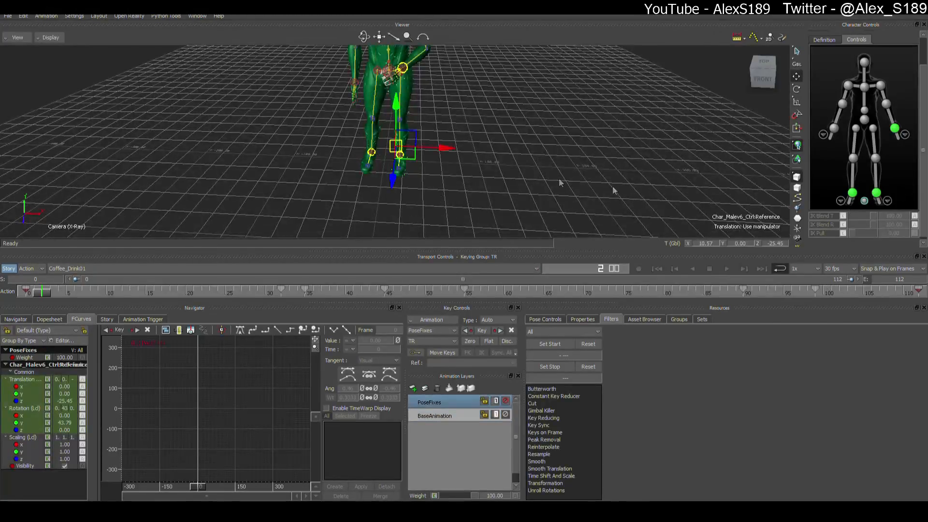
{"action": "scroll", "coordinate": [497, 195], "scroll_direction": "up", "scroll_amount": 3}
{"action": "left_click_drag", "start_coordinate": [42, 294], "coordinate": [20, 301]}
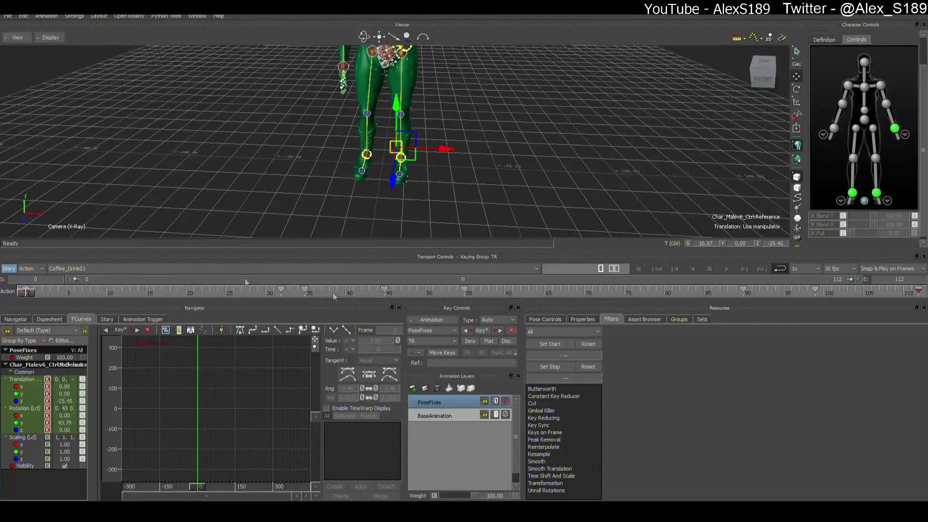
Step: Add an animation layer and key the reference control on it, offset about 17.65 in X and -19.94 in Z
{"action": "left_click", "coordinate": [413, 388]}
{"action": "scroll", "coordinate": [447, 153], "scroll_direction": "up", "scroll_amount": 3}
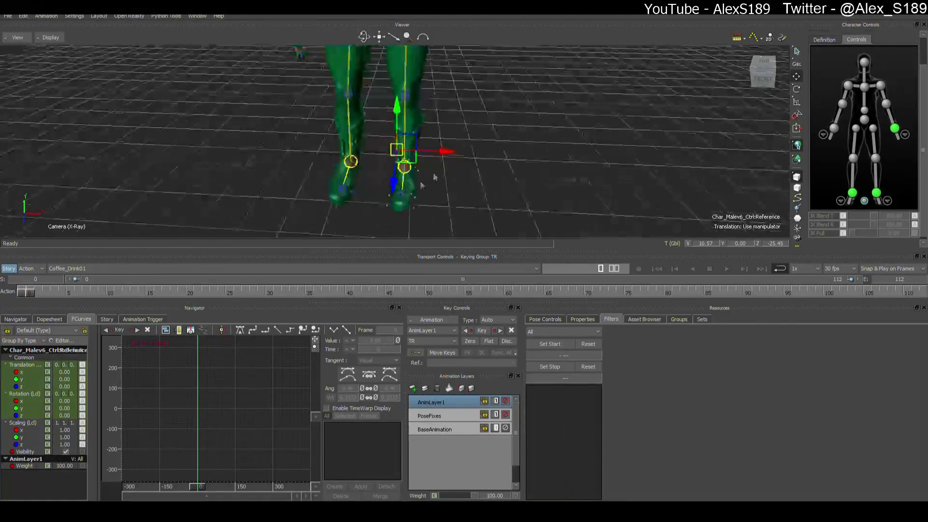
{"action": "left_click_drag", "start_coordinate": [447, 152], "coordinate": [475, 159]}
{"action": "key", "text": "k"}
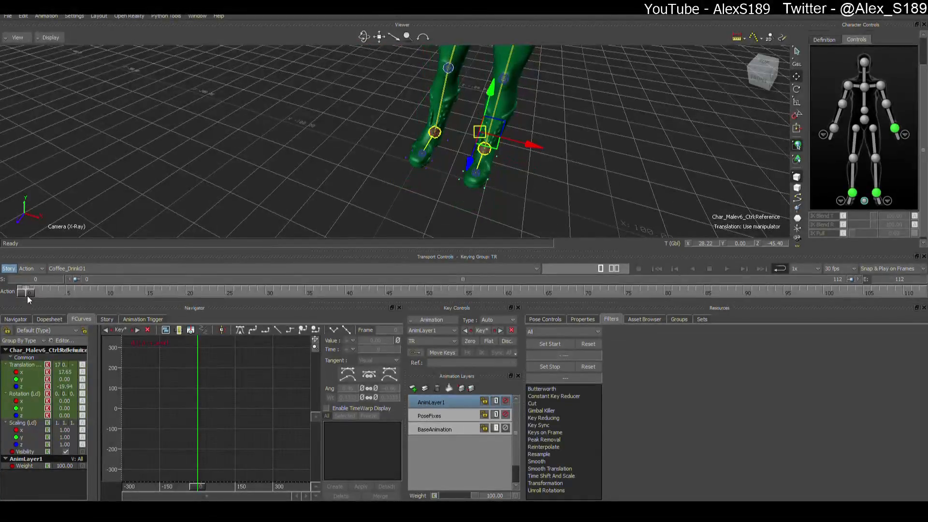
Step: Scrub the start of Coffee_Drink01, switch to take Coffee_Drink02 and go to its frame 0 with the feet in view
{"action": "left_click_drag", "start_coordinate": [27, 297], "coordinate": [90, 295]}
{"action": "left_click", "coordinate": [124, 269]}
{"action": "left_click", "coordinate": [67, 293]}
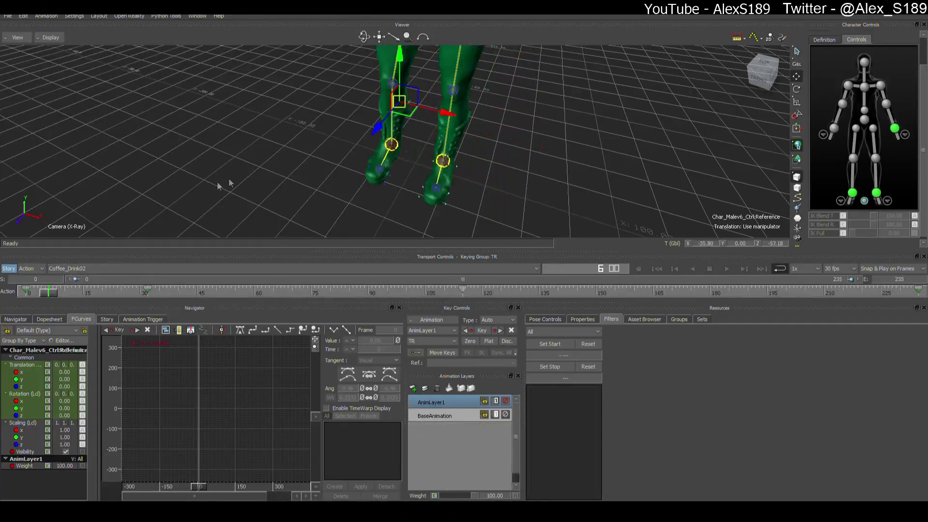
{"action": "left_click_drag", "start_coordinate": [414, 182], "coordinate": [377, 191], "text": "ctrl"}
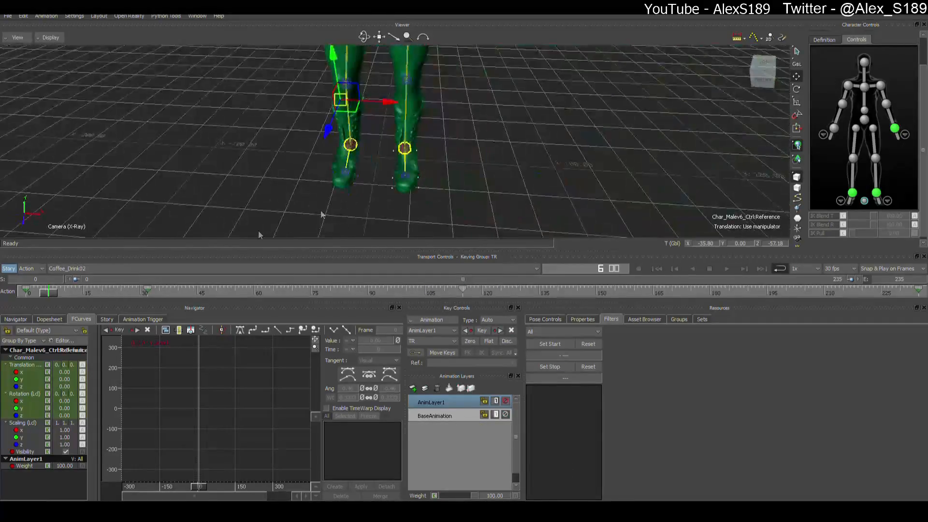
{"action": "left_click_drag", "start_coordinate": [48, 294], "coordinate": [24, 294]}
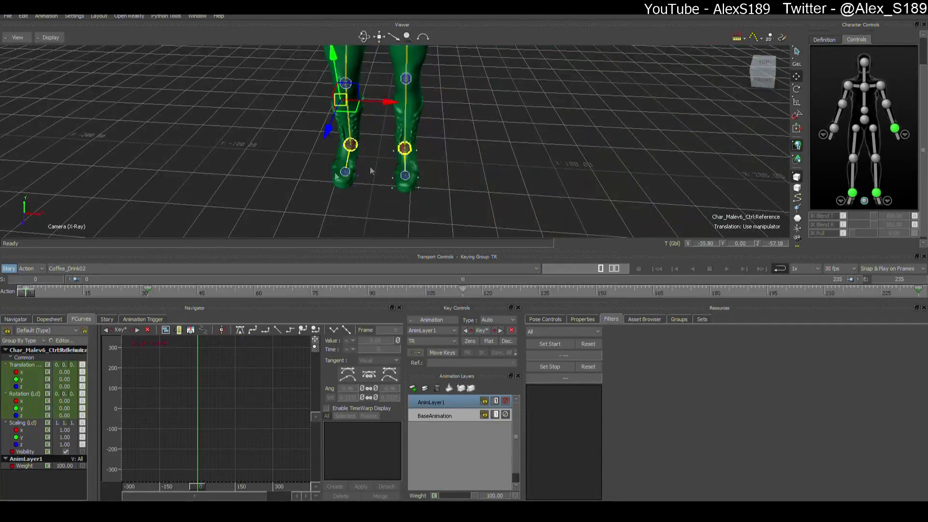
{"action": "left_click_drag", "start_coordinate": [372, 169], "coordinate": [394, 193], "text": "ctrl+shift"}
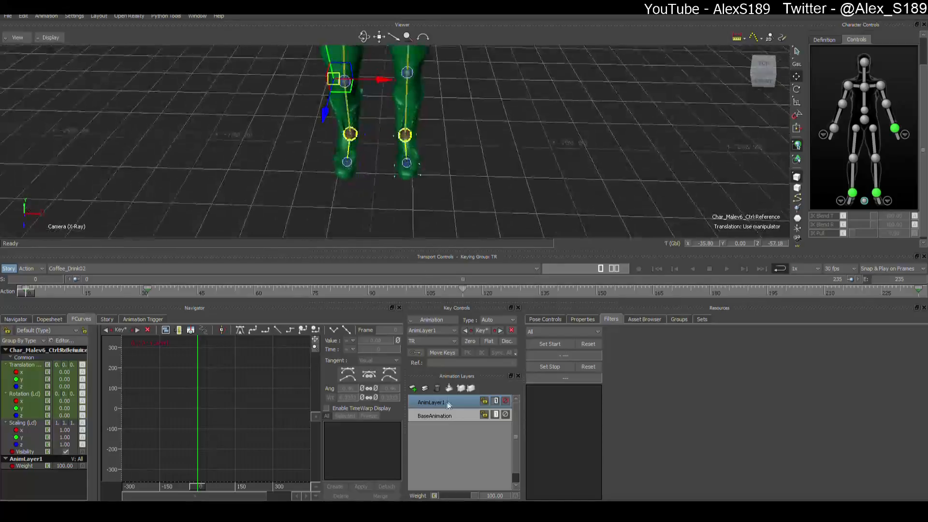
Step: Add an animation layer to Coffee_Drink02 and key the reference control at frame 0, offset about 18.39 in X and -3.03 in Z
{"action": "left_click", "coordinate": [413, 388]}
{"action": "left_click_drag", "start_coordinate": [344, 93], "coordinate": [378, 97]}
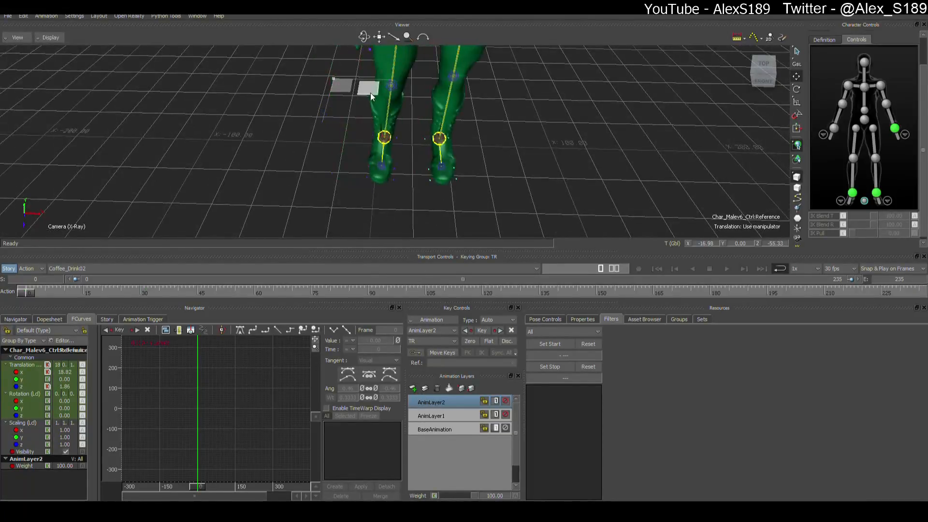
{"action": "mouse_move", "coordinate": [488, 154]}
{"action": "left_mouse_down", "text": "ctrl+shift"}
{"action": "mouse_move", "coordinate": [487, 162]}
{"action": "mouse_move", "coordinate": [488, 153]}
{"action": "left_mouse_up", "text": "ctrl+shift"}
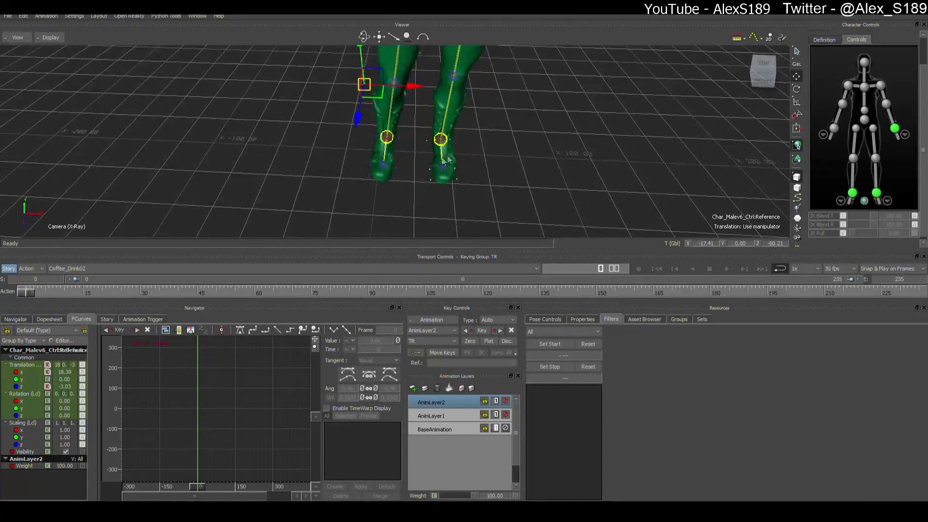
{"action": "key", "text": "k"}
{"action": "mouse_move", "coordinate": [30, 293]}
{"action": "left_mouse_down"}
{"action": "mouse_move", "coordinate": [60, 293]}
{"action": "mouse_move", "coordinate": [26, 293]}
{"action": "left_mouse_up"}
Step: In Coffee_Drink01, rekey the reference control's Z offset at about -0.35 and compare the foot placement with Coffee_Drink02
{"action": "left_click", "coordinate": [129, 273]}
{"action": "left_click", "coordinate": [128, 281]}
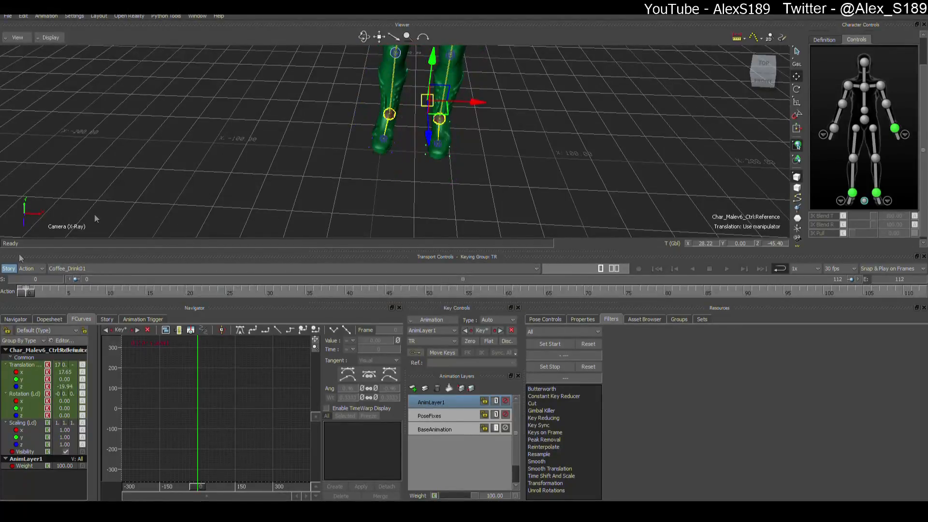
{"action": "left_click_drag", "start_coordinate": [429, 133], "coordinate": [423, 167]}
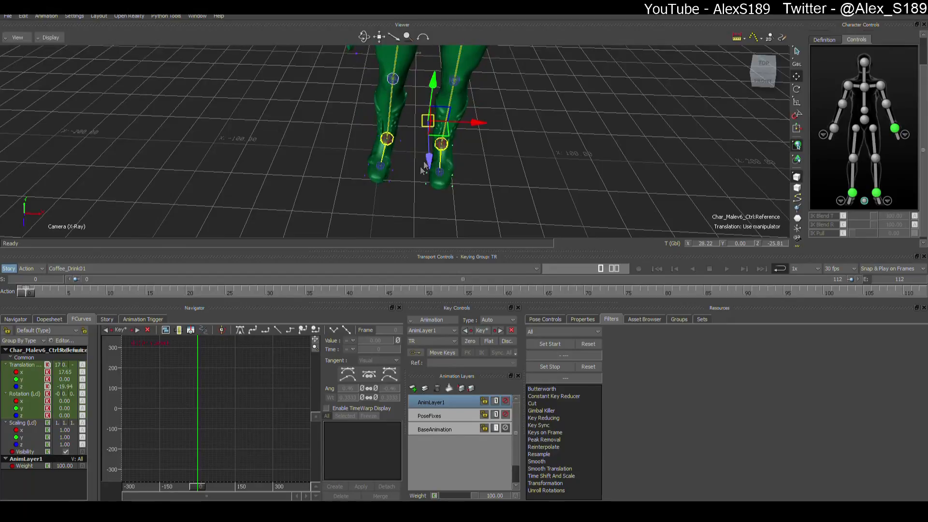
{"action": "left_click", "coordinate": [145, 269]}
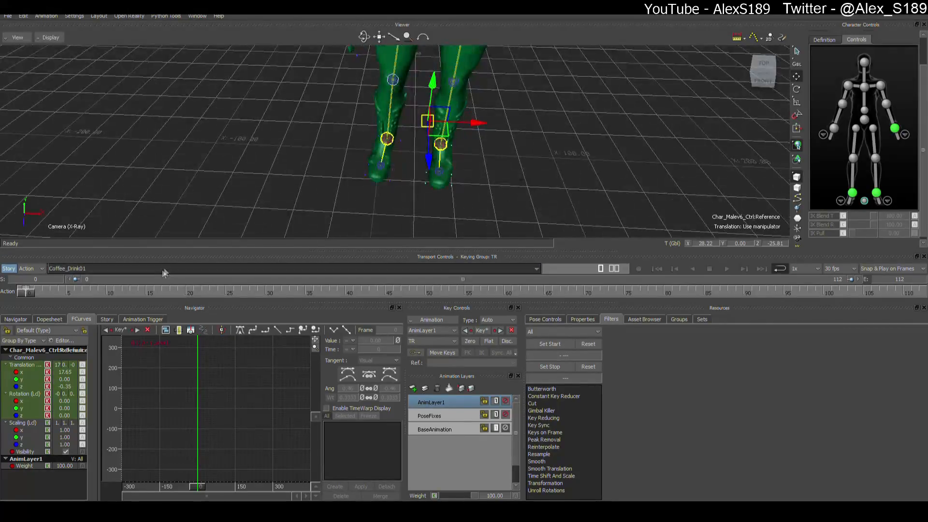
{"action": "left_click", "coordinate": [99, 293]}
{"action": "left_click", "coordinate": [106, 269]}
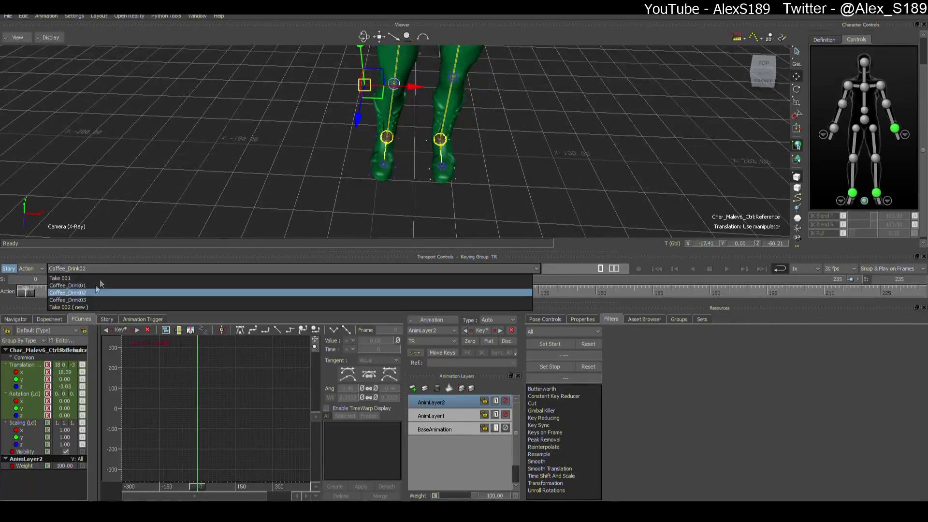
Step: Switch to take Coffee_Drink03, scrub through it to check the feet and return to frame 0
{"action": "left_click", "coordinate": [83, 300]}
{"action": "left_click_drag", "start_coordinate": [29, 293], "coordinate": [792, 309]}
{"action": "scroll", "coordinate": [248, 209], "scroll_direction": "down", "scroll_amount": 3}
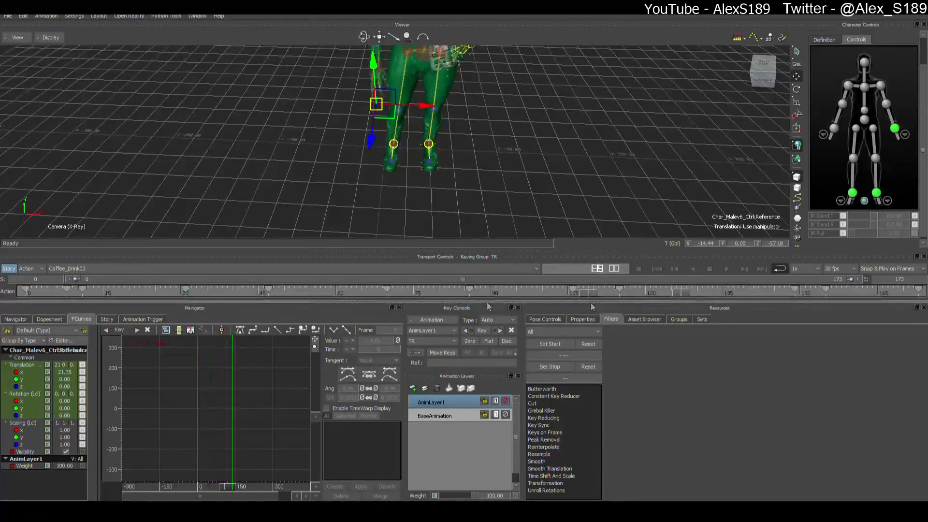
{"action": "left_click", "coordinate": [657, 269]}
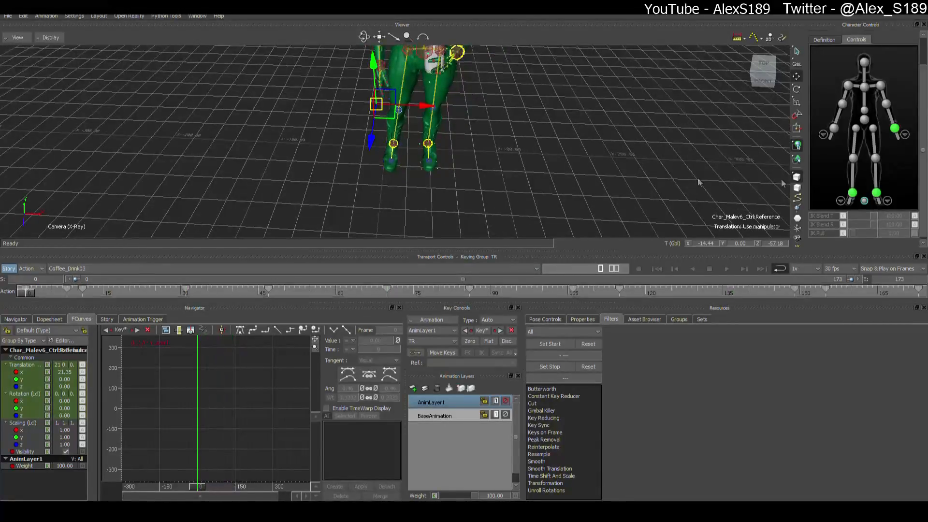
Step: On BaseAnimation in Coffee_Drink03, delete the stray middle translation key from the curves of both ankle effectors
{"action": "left_click", "coordinate": [852, 194]}
{"action": "left_click", "coordinate": [877, 193], "text": "shift"}
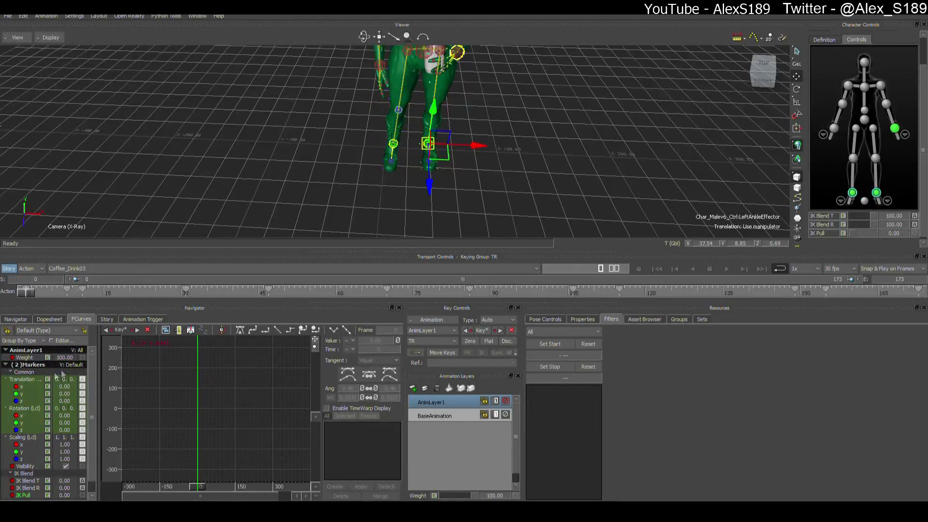
{"action": "left_click", "coordinate": [29, 379]}
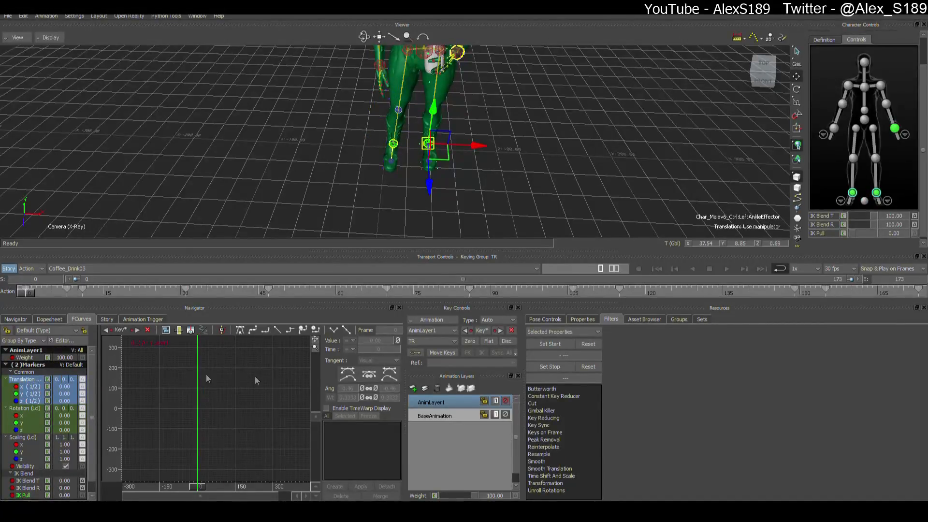
{"action": "left_click", "coordinate": [434, 417]}
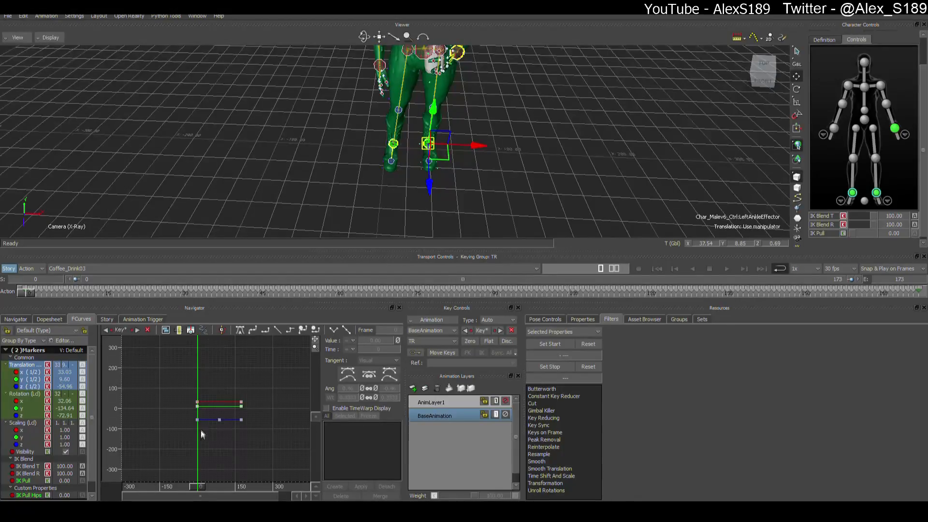
{"action": "left_click_drag", "start_coordinate": [224, 414], "coordinate": [227, 413]}
{"action": "key", "text": "Delete"}
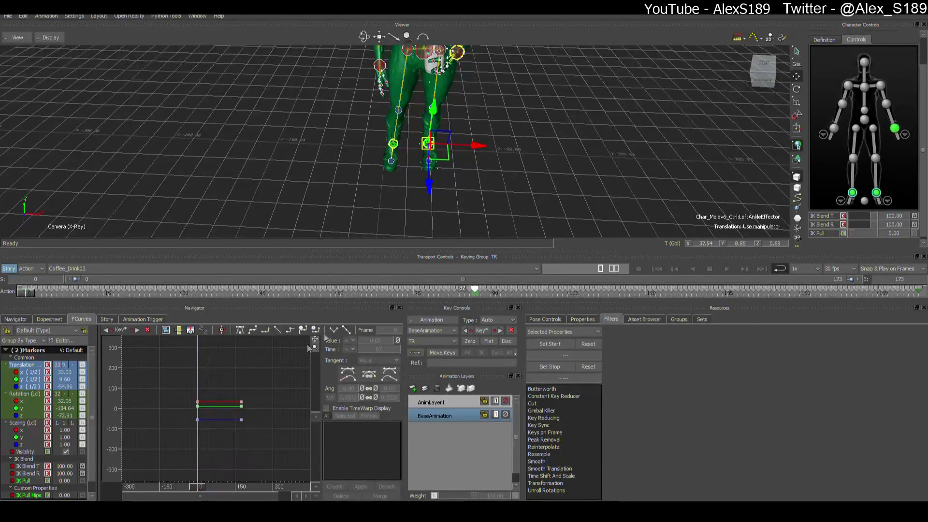
Step: Deselect everything and play back Coffee_Drink03 to check the planted feet, stopping the playback at the end
{"action": "left_click", "coordinate": [697, 226]}
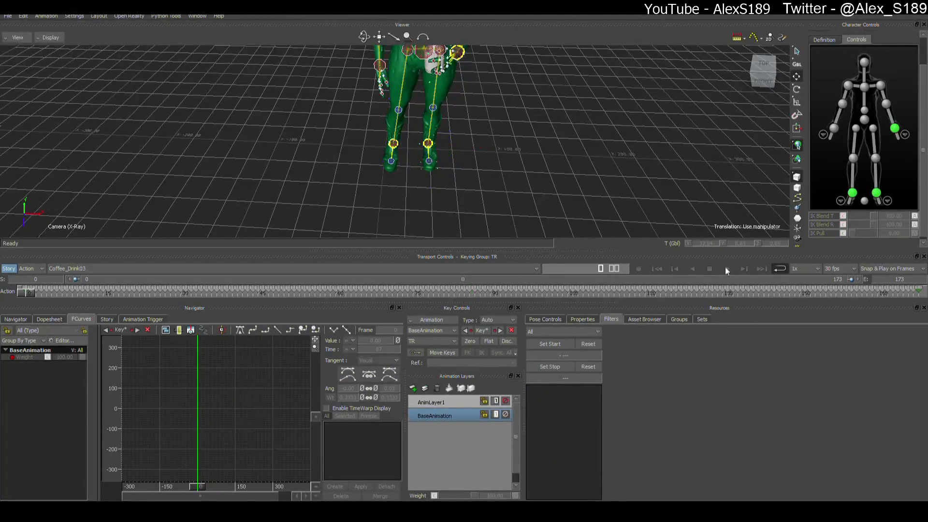
{"action": "left_click", "coordinate": [727, 268]}
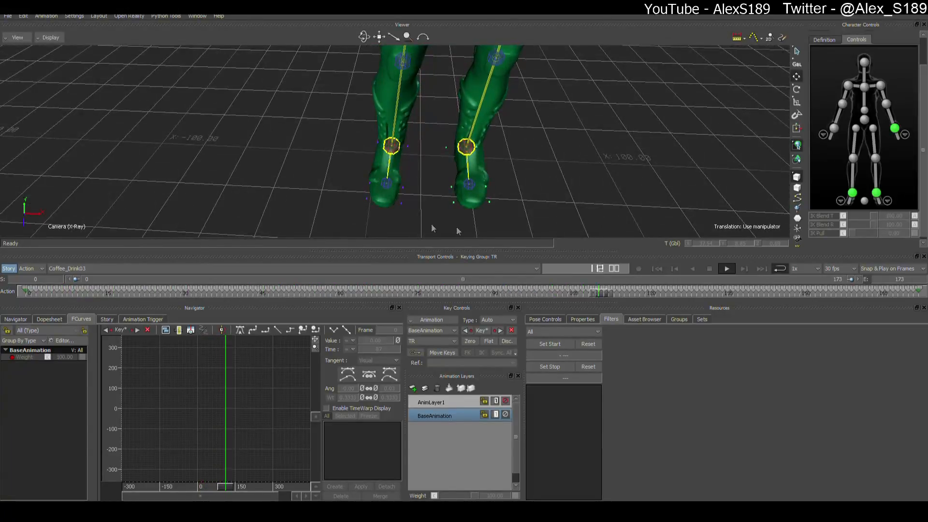
{"action": "left_click", "coordinate": [709, 268]}
{"action": "scroll", "coordinate": [652, 173], "scroll_direction": "down", "scroll_amount": 2}
Step: Save the scene and switch to take Coffee_Drink01
{"action": "key", "text": "ctrl+s"}
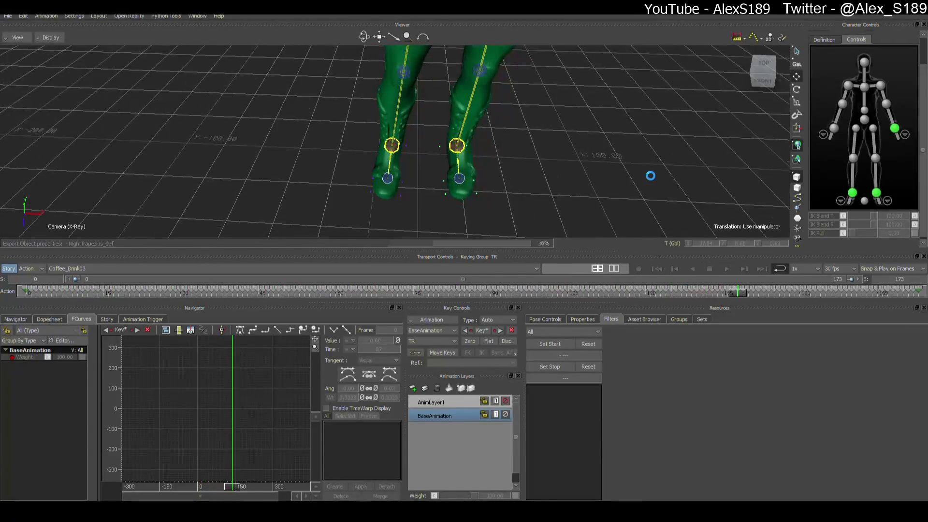
{"action": "left_click", "coordinate": [136, 269]}
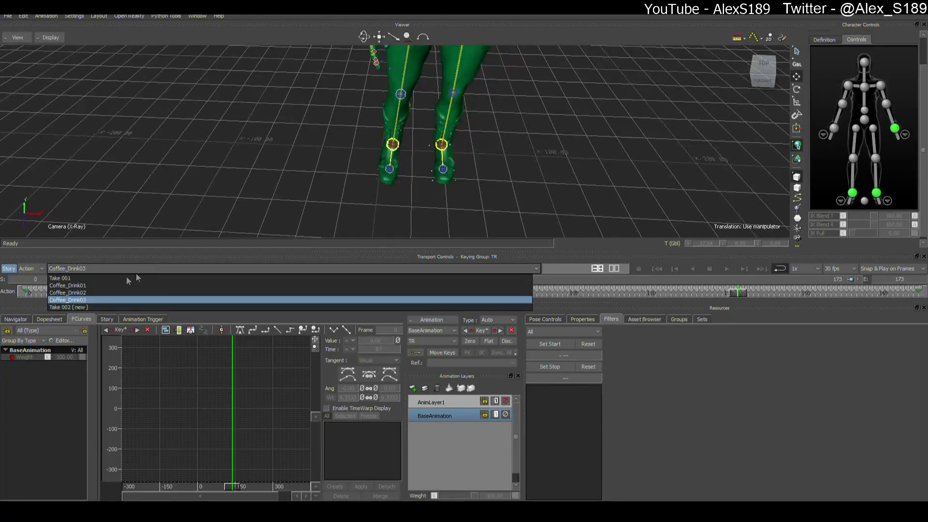
{"action": "left_click", "coordinate": [101, 285]}
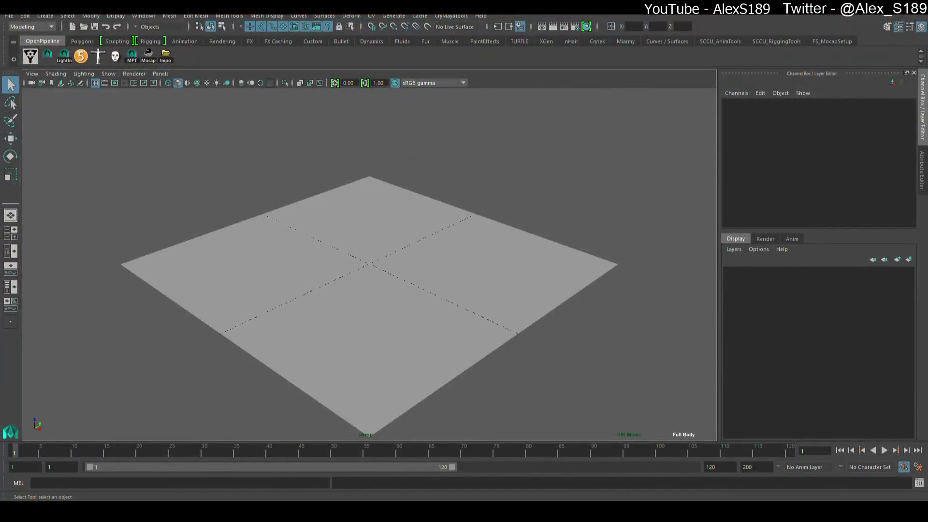
Step: Switch to Maya, bring up the e1s2 folder and import e1s2_Coffee_Idle_Loop2.fbx into the empty scene
{"action": "left_click_drag", "start_coordinate": [927, 107], "coordinate": [505, 94]}
{"action": "left_click", "coordinate": [505, 253]}
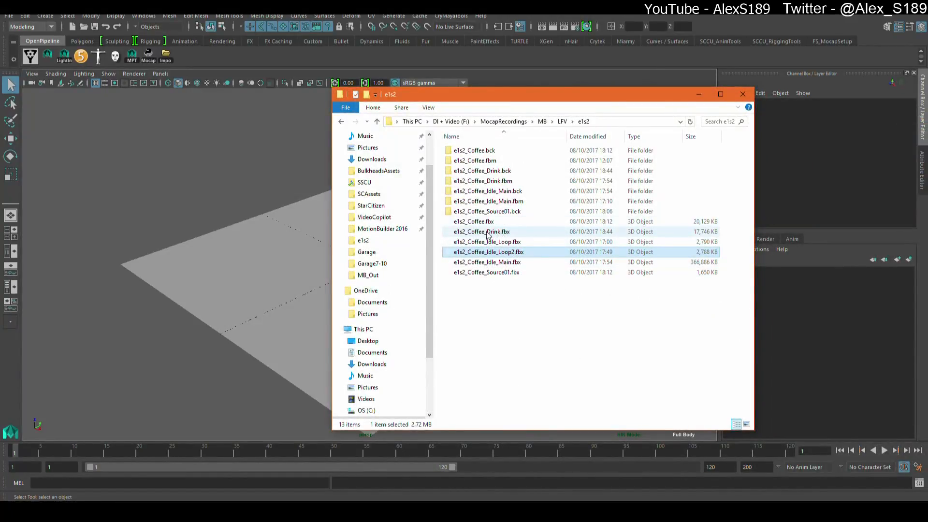
{"action": "left_click_drag", "start_coordinate": [520, 253], "coordinate": [294, 250]}
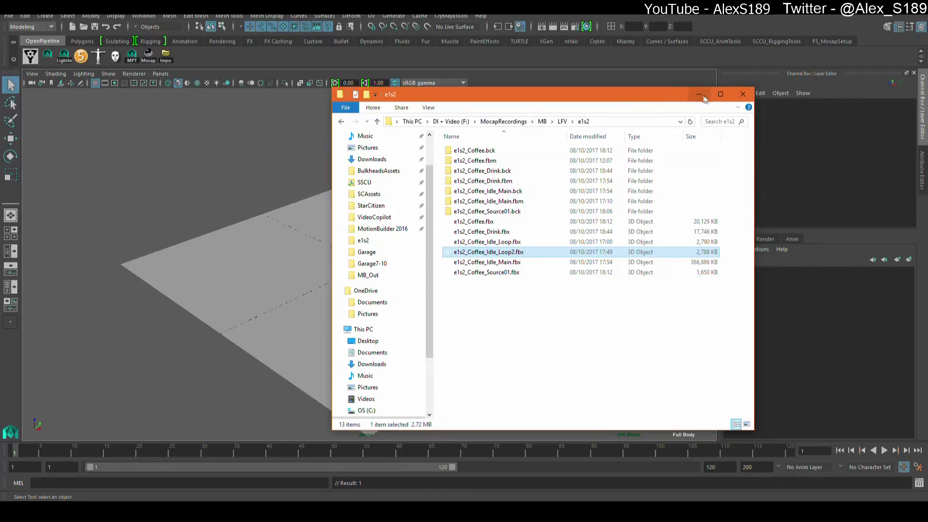
Step: Put away the folder window and show the Outliner beside the perspective view of the imported skeletons
{"action": "left_click", "coordinate": [703, 96]}
{"action": "scroll", "coordinate": [406, 254], "scroll_direction": "up", "scroll_amount": 10}
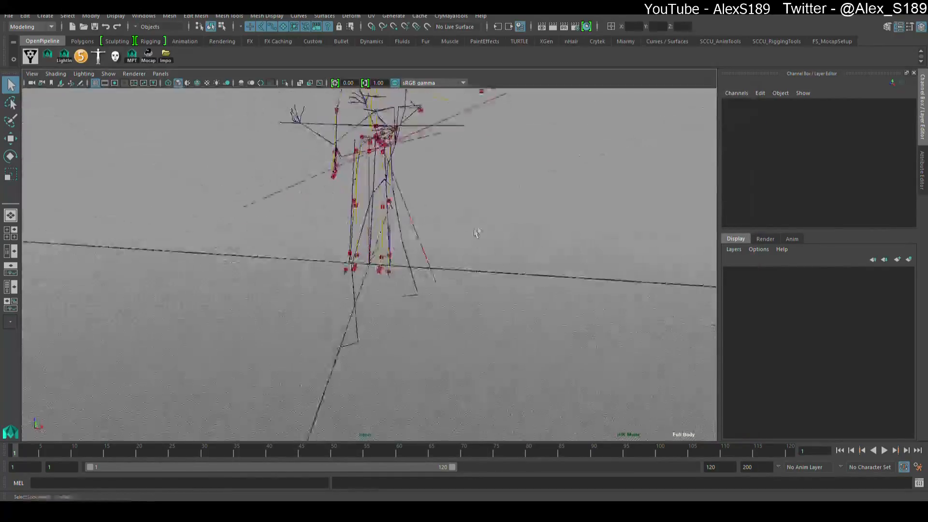
{"action": "middle_click_drag", "start_coordinate": [477, 233], "coordinate": [454, 310], "text": "alt"}
{"action": "left_click_drag", "start_coordinate": [454, 311], "coordinate": [547, 319], "text": "alt"}
{"action": "left_click", "coordinate": [396, 194]}
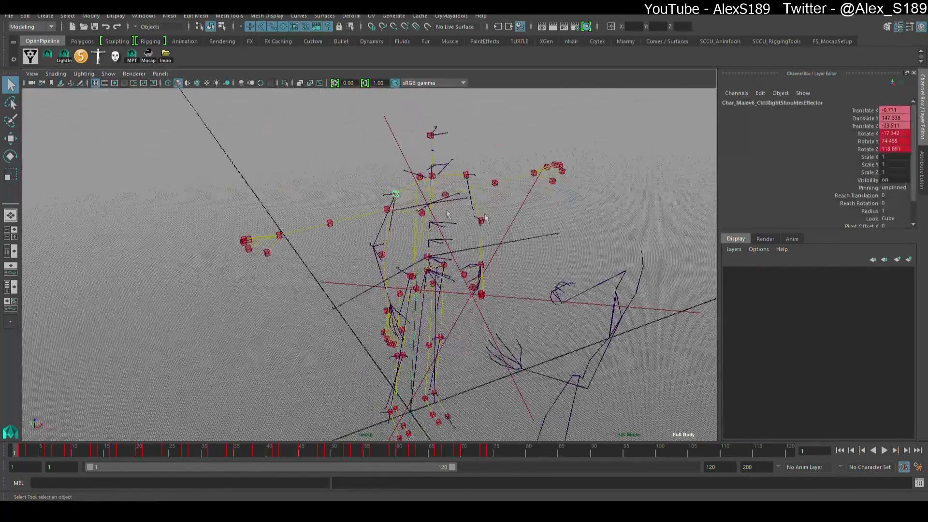
{"action": "left_click", "coordinate": [11, 251]}
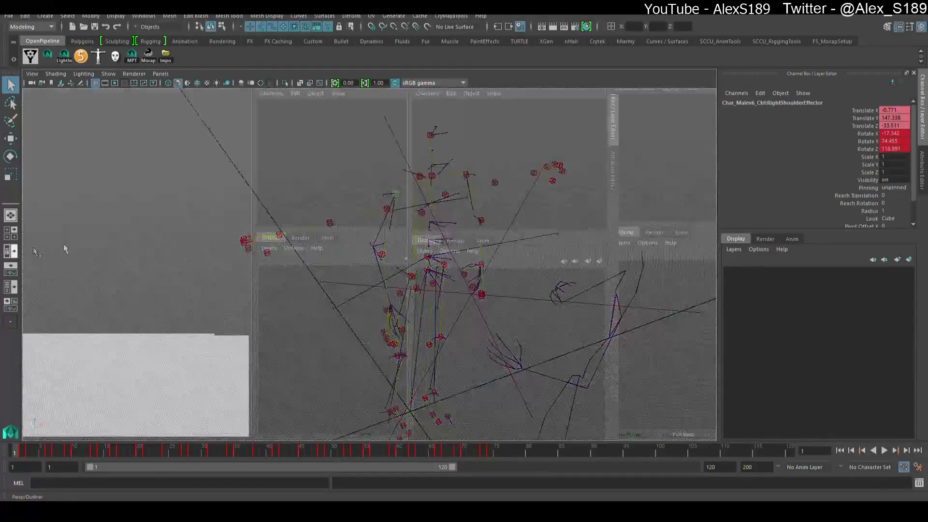
Step: Delete the Daz3D_In skeleton and the Char_MBin_Ctrl:Reference rig from the scene, keeping the Malev6 hierarchies
{"action": "left_click", "coordinate": [71, 167]}
{"action": "left_click", "coordinate": [97, 145], "text": "ctrl"}
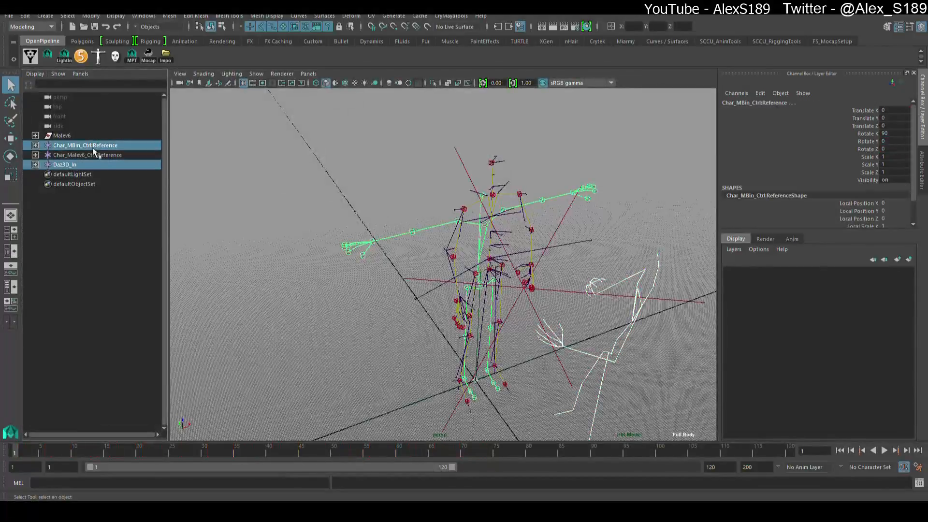
{"action": "left_click", "coordinate": [83, 156]}
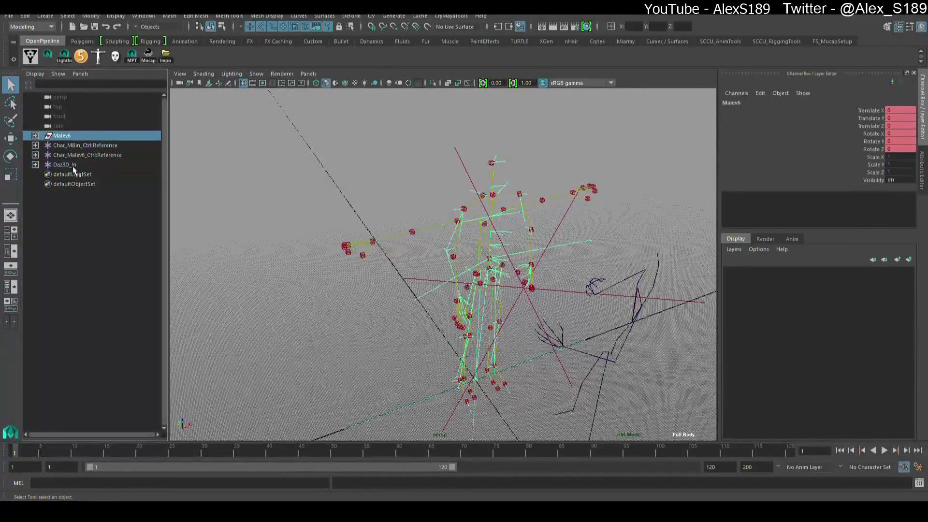
{"action": "left_click", "coordinate": [76, 165]}
{"action": "key", "text": "Delete"}
{"action": "left_click", "coordinate": [91, 146]}
{"action": "key", "text": "Delete"}
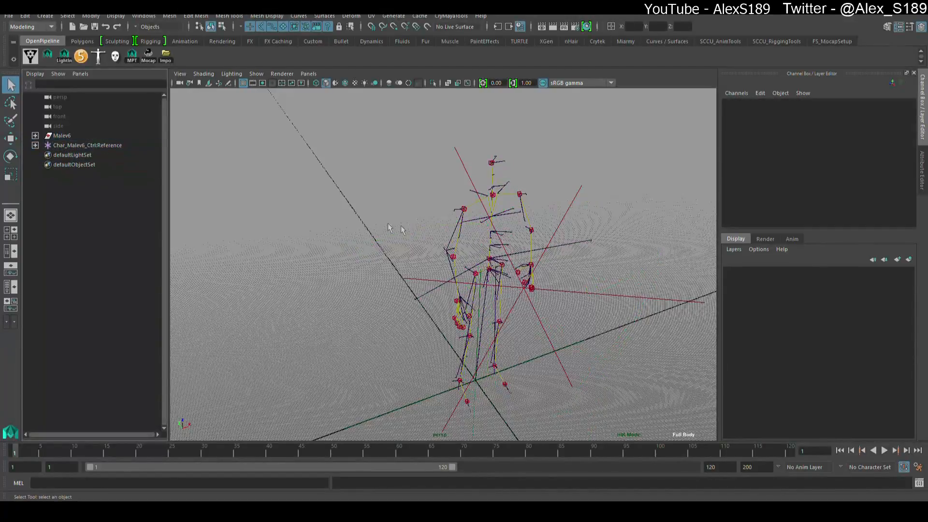
Step: Delete the large pom002 locator standing beside the character
{"action": "left_click_drag", "start_coordinate": [377, 217], "coordinate": [419, 208], "text": "alt"}
{"action": "left_click", "coordinate": [658, 251]}
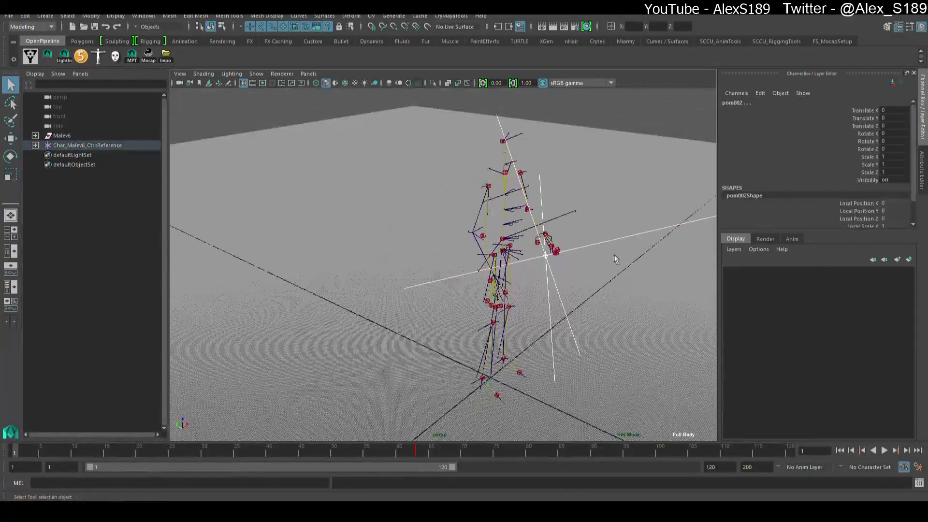
{"action": "key", "text": "Delete"}
{"action": "scroll", "coordinate": [619, 289], "scroll_direction": "up", "scroll_amount": 2}
{"action": "left_click_drag", "start_coordinate": [619, 289], "coordinate": [357, 199], "text": "alt"}
{"action": "scroll", "coordinate": [434, 202], "scroll_direction": "up", "scroll_amount": 2}
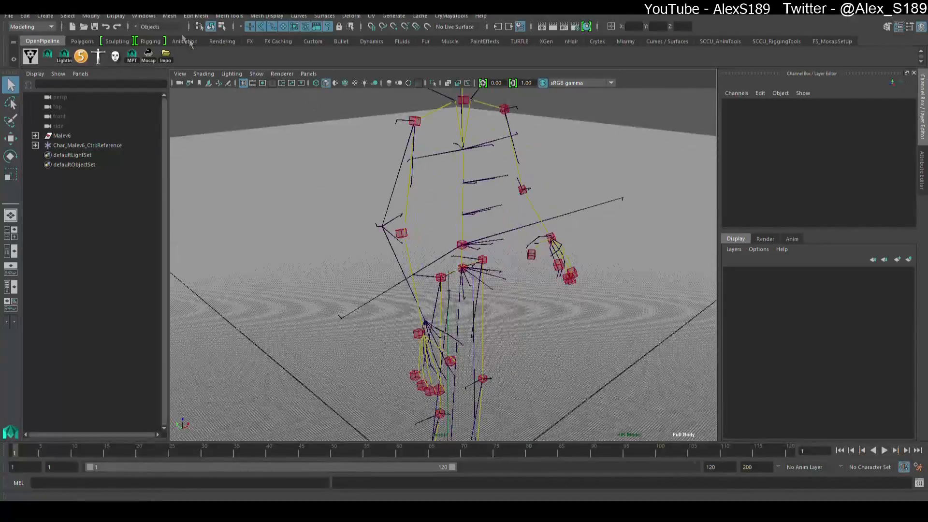
Step: Change the menu set to Animation and open the HumanIK character controls
{"action": "left_click", "coordinate": [30, 27]}
{"action": "left_click", "coordinate": [29, 57]}
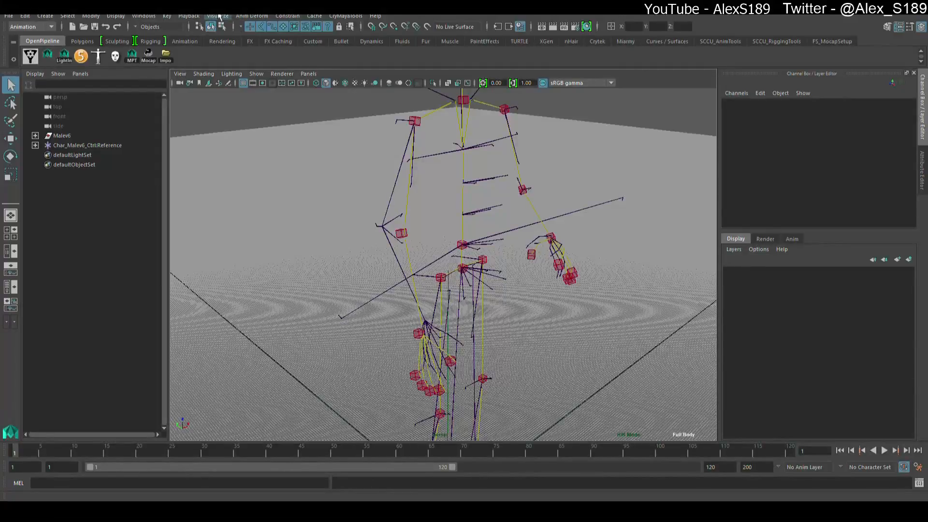
{"action": "left_click", "coordinate": [144, 16]}
{"action": "mouse_move", "coordinate": [156, 50]}
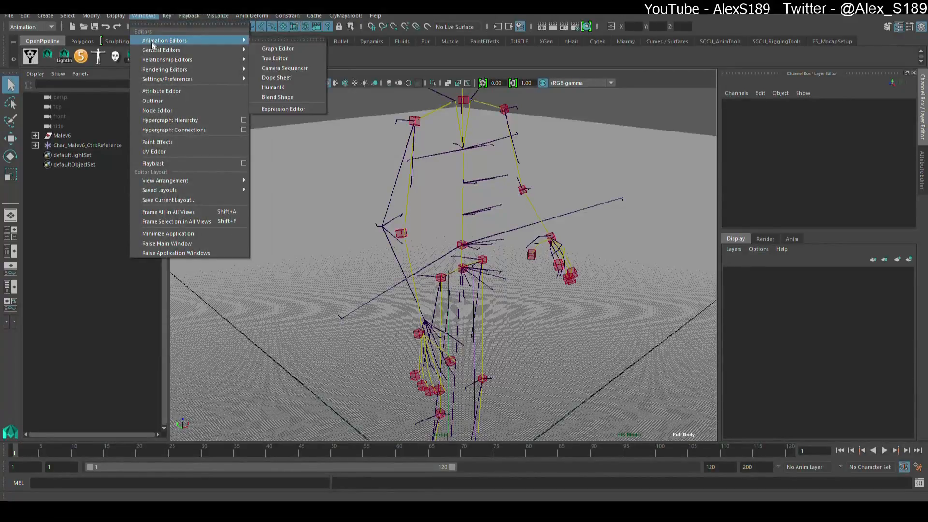
{"action": "mouse_move", "coordinate": [159, 78]}
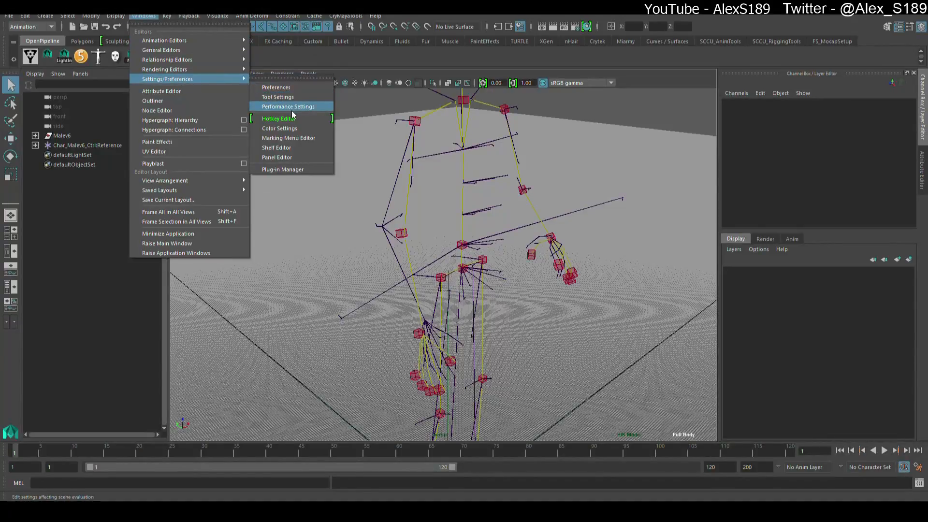
{"action": "mouse_move", "coordinate": [187, 39]}
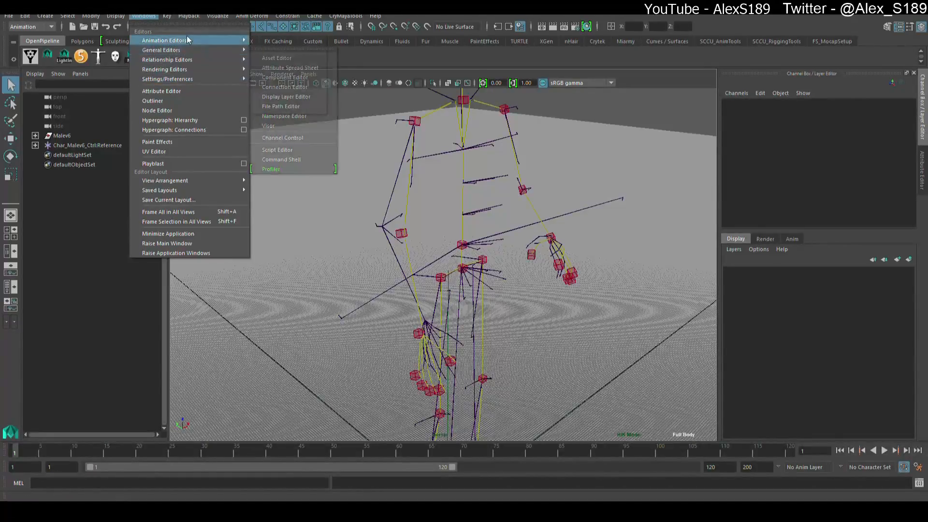
{"action": "left_click", "coordinate": [274, 88]}
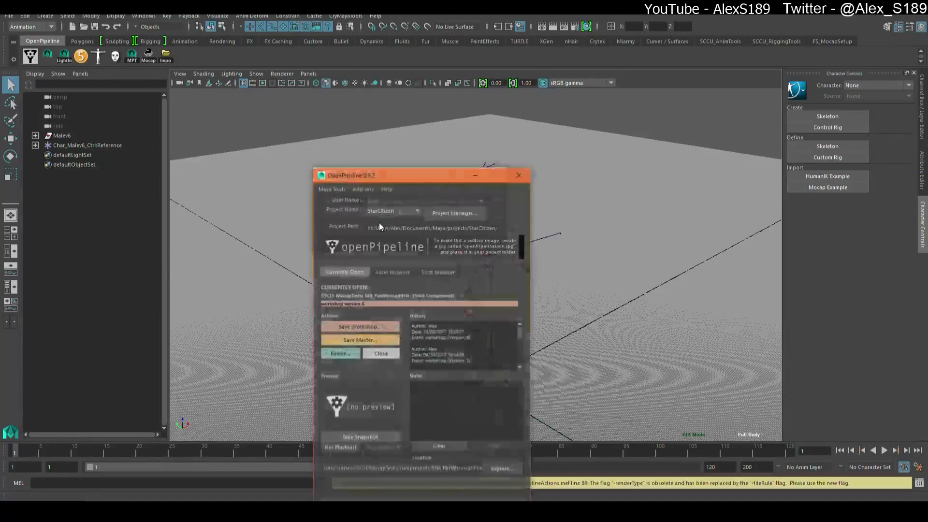
{"action": "left_click", "coordinate": [426, 272]}
{"action": "left_click", "coordinate": [344, 272]}
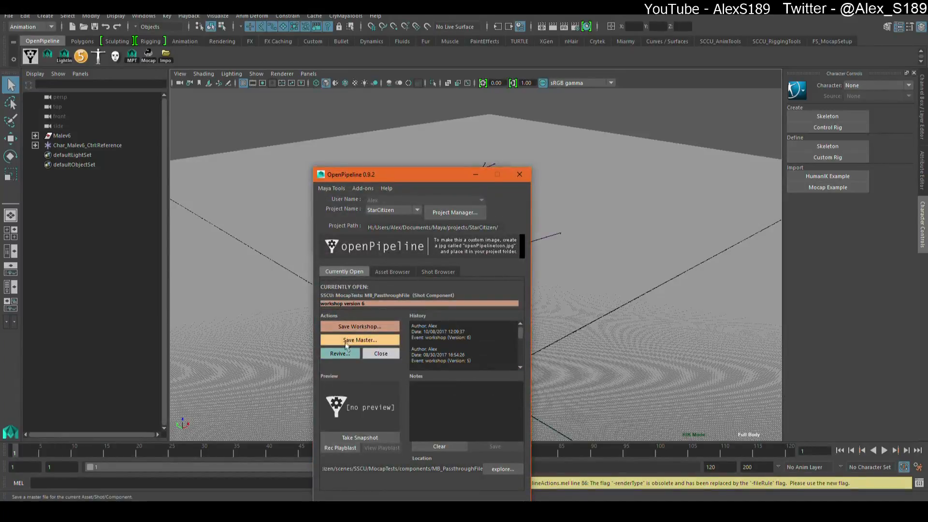
{"action": "left_click", "coordinate": [340, 354]}
{"action": "left_click", "coordinate": [339, 257]}
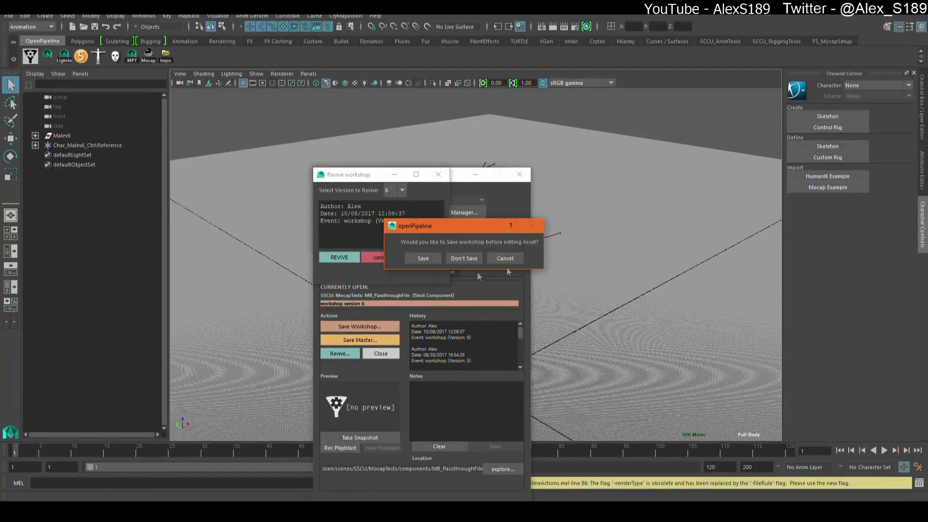
{"action": "left_click", "coordinate": [504, 257]}
{"action": "left_click", "coordinate": [438, 175]}
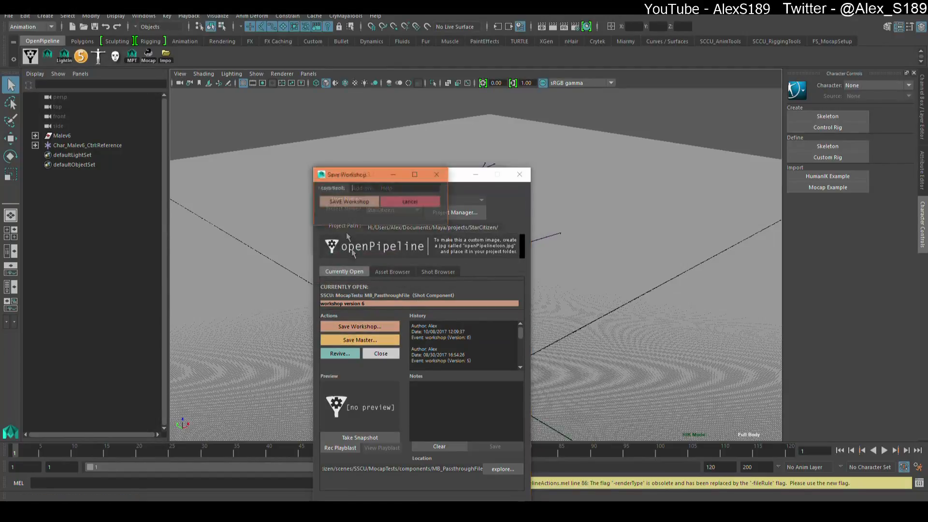
Step: Save the scene as a new workshop version without a comment and close OpenPipeline
{"action": "left_click", "coordinate": [349, 202]}
{"action": "left_click", "coordinate": [519, 174]}
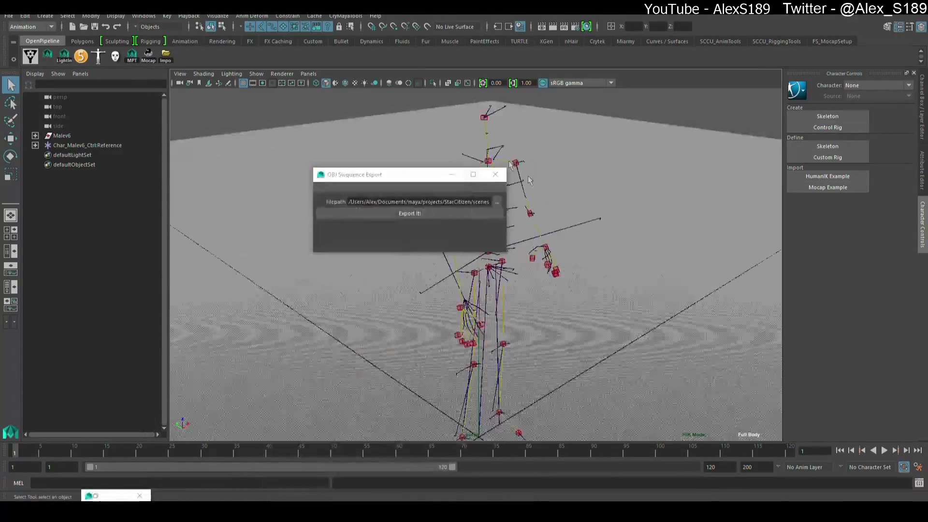
Step: Hide the Char_Malev6_Ctrl:Reference control rig by setting its visibility to 0
{"action": "left_click", "coordinate": [869, 87]}
{"action": "left_click", "coordinate": [862, 100]}
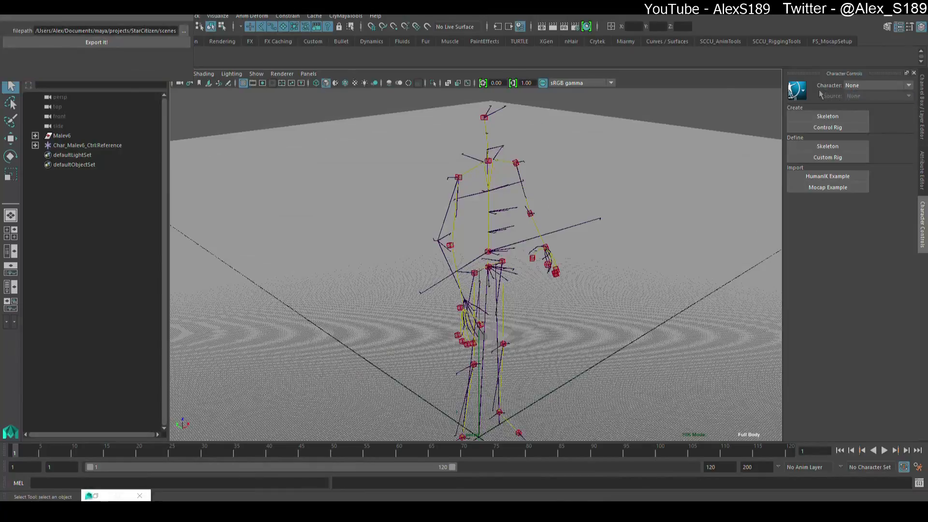
{"action": "left_click", "coordinate": [87, 145]}
{"action": "left_click", "coordinate": [922, 106]}
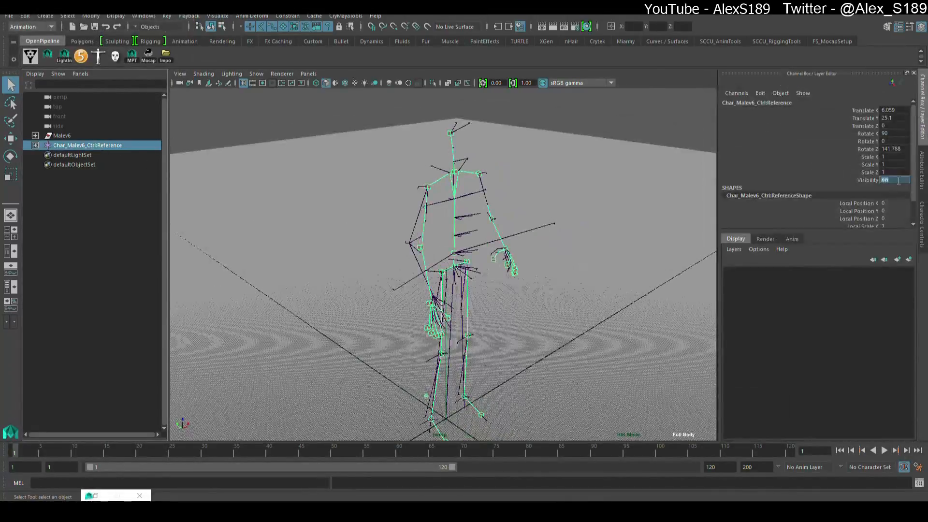
{"action": "type", "text": "0"}
{"action": "key", "text": "Return"}
Step: Play back the skeleton's idle animation from the front and stop it
{"action": "left_click_drag", "start_coordinate": [435, 339], "coordinate": [505, 316], "text": "alt"}
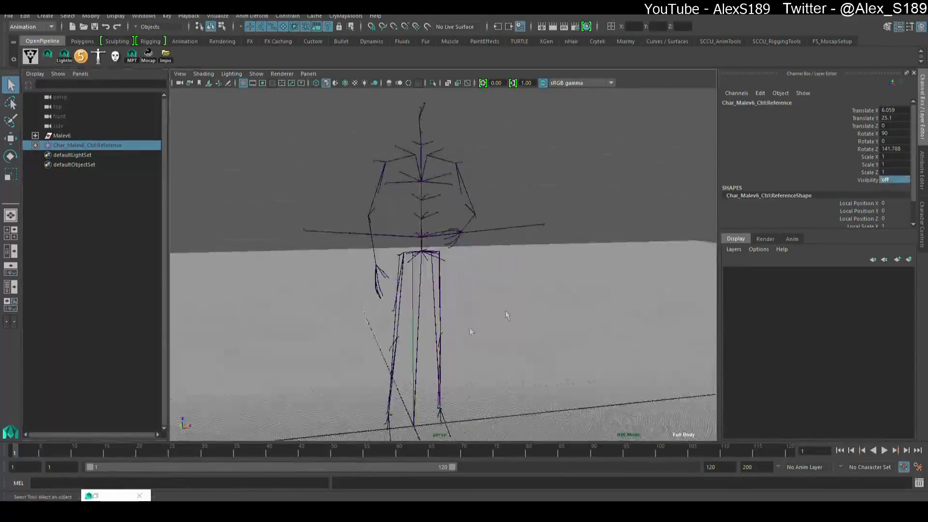
{"action": "key", "text": "alt+v"}
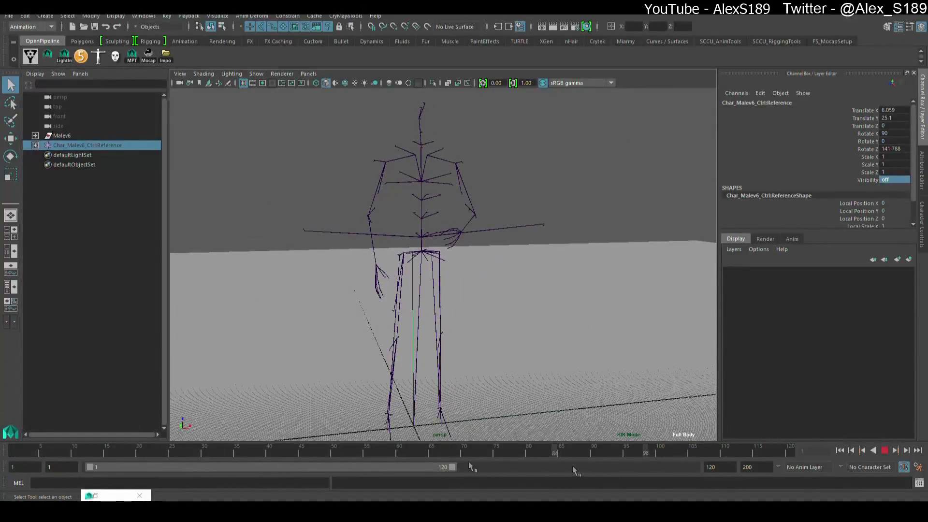
{"action": "key", "text": "alt+v"}
Step: Select the World joint, go to its last key at frame 63 and set the playback and animation end to 63
{"action": "left_click", "coordinate": [421, 253]}
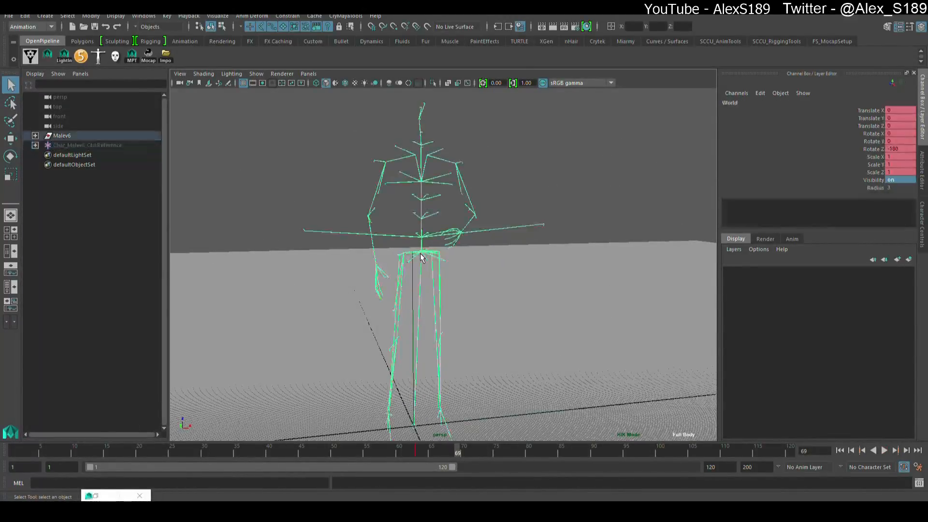
{"action": "left_click_drag", "start_coordinate": [409, 453], "coordinate": [417, 453]}
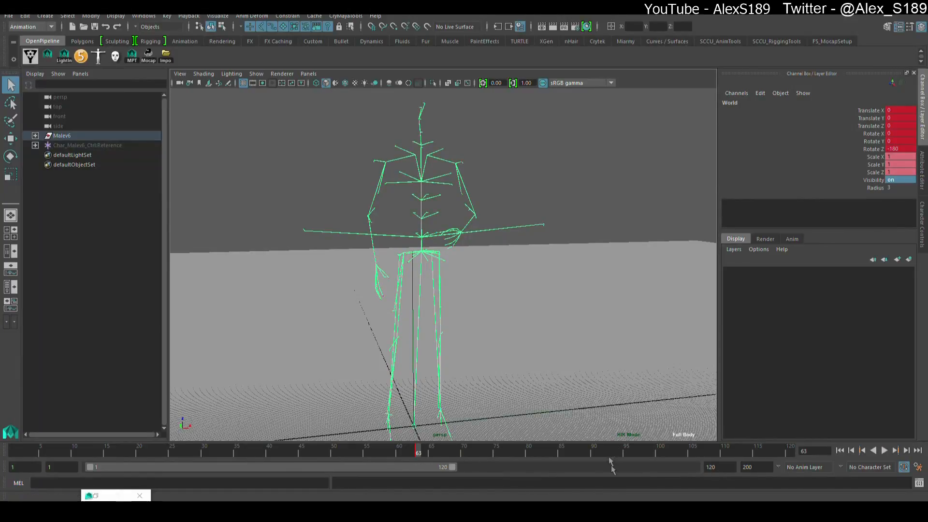
{"action": "type", "text": "63"}
{"action": "key", "text": "Return"}
{"action": "key", "text": "Tab"}
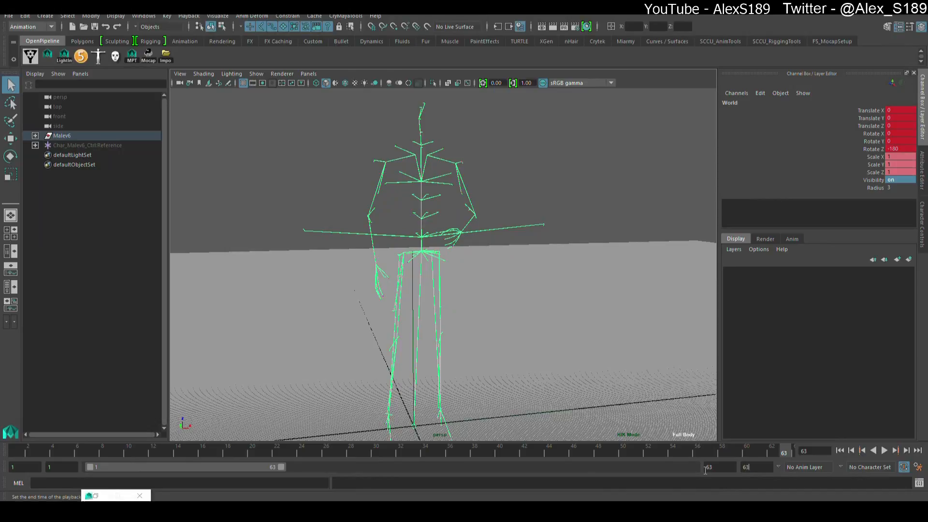
{"action": "type", "text": "63"}
{"action": "key", "text": "Return"}
Step: Play the shortened loop to check it, stop it, deselect the skeleton and save the scene
{"action": "left_click", "coordinate": [884, 450]}
{"action": "left_click_drag", "start_coordinate": [563, 338], "coordinate": [542, 283], "text": "alt"}
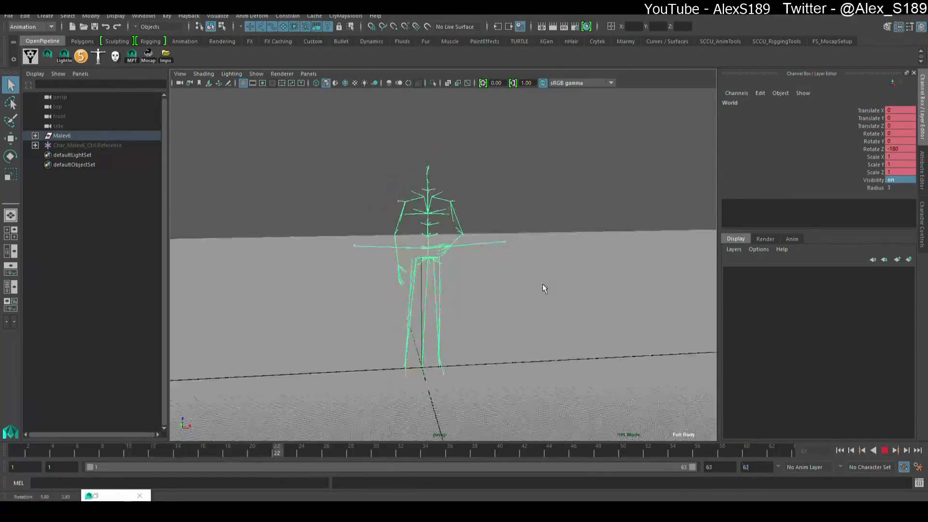
{"action": "left_click", "coordinate": [884, 451]}
{"action": "left_click", "coordinate": [578, 335]}
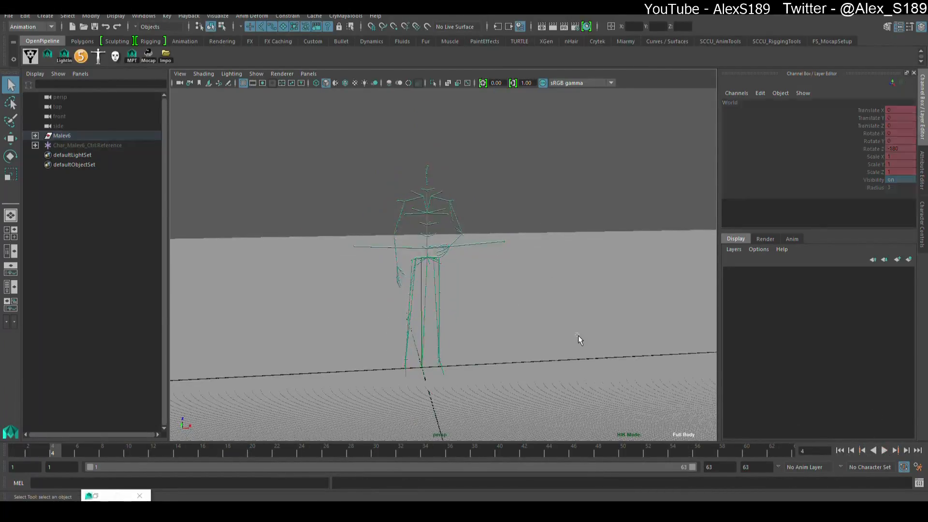
{"action": "key", "text": "ctrl+s"}
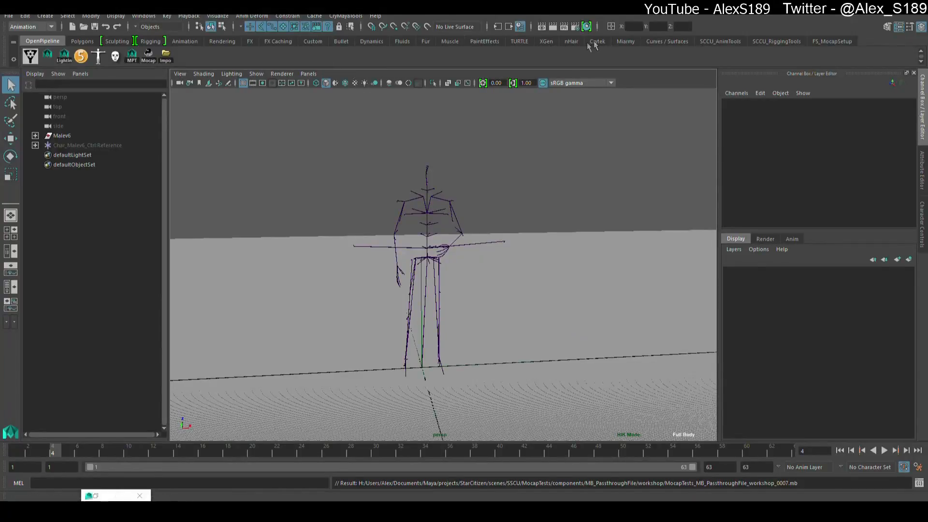
Step: Open the Crytek exporter's animation manager and start a new animation range
{"action": "left_click", "coordinate": [596, 41]}
{"action": "left_click", "coordinate": [47, 57]}
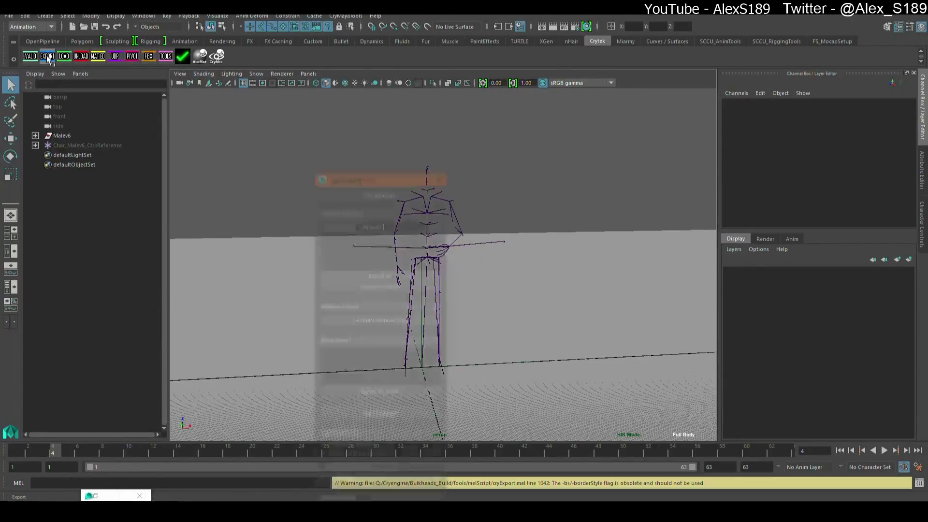
{"action": "left_click", "coordinate": [384, 414]}
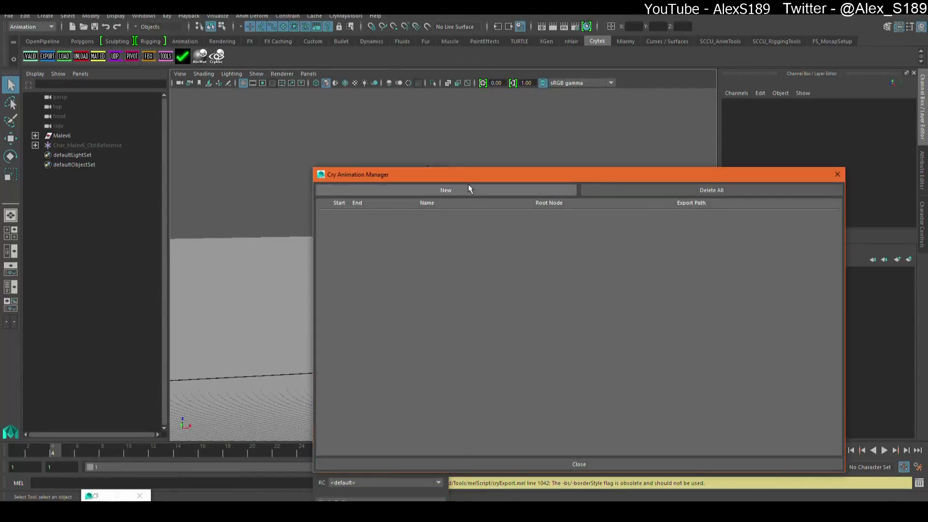
{"action": "left_click", "coordinate": [468, 186]}
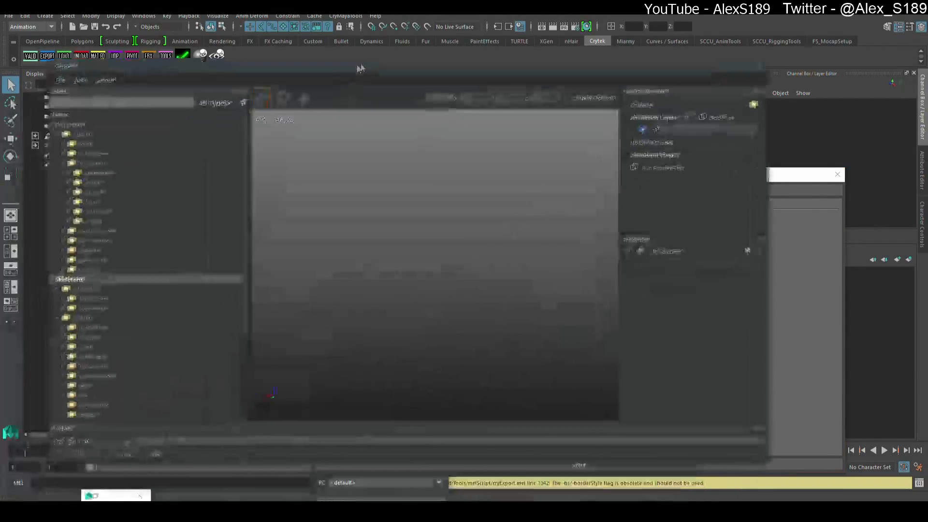
Step: In Geppetto, browse to human/male_v6_cdfs/bulkheads/cain and pick the bulkheads_cain_unarmed.cdf character
{"action": "left_click", "coordinate": [128, 202]}
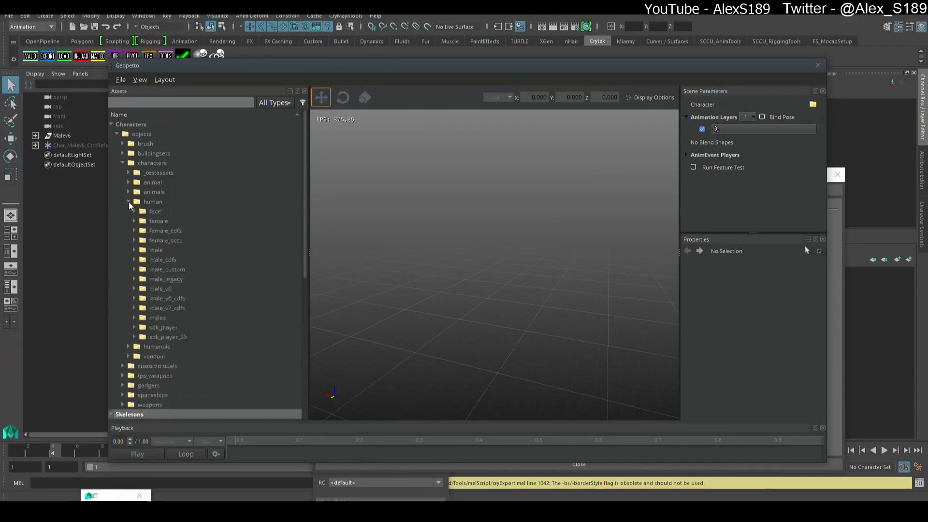
{"action": "left_click", "coordinate": [135, 299]}
{"action": "scroll", "coordinate": [155, 300], "scroll_direction": "down", "scroll_amount": 2}
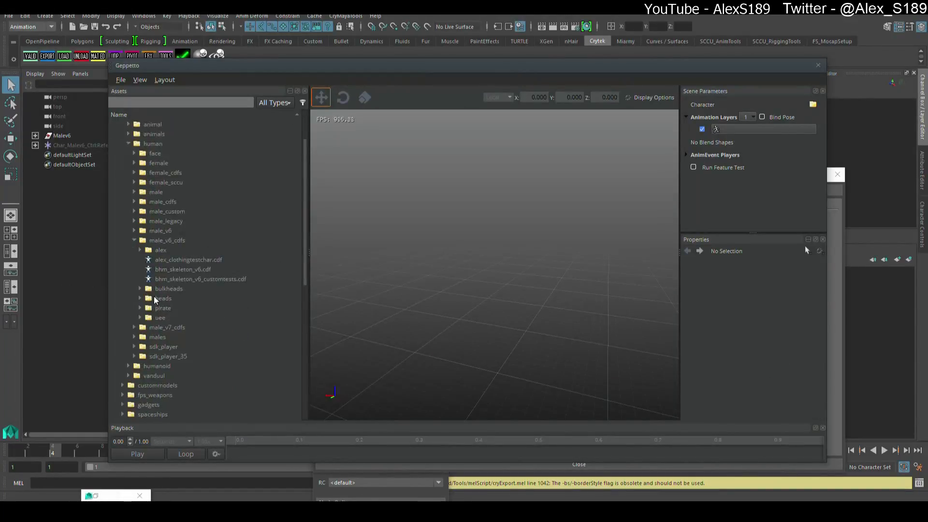
{"action": "left_click", "coordinate": [139, 289]}
{"action": "left_click", "coordinate": [140, 290]}
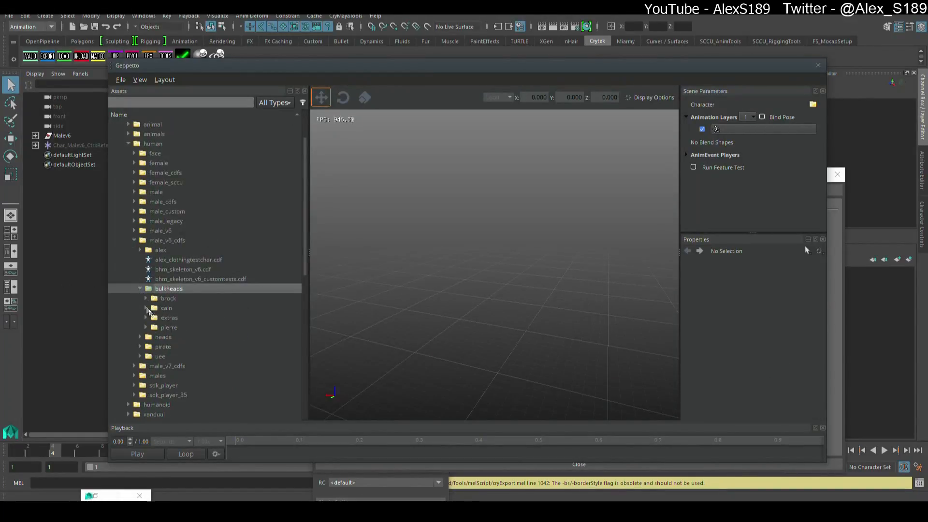
{"action": "left_click", "coordinate": [146, 309]}
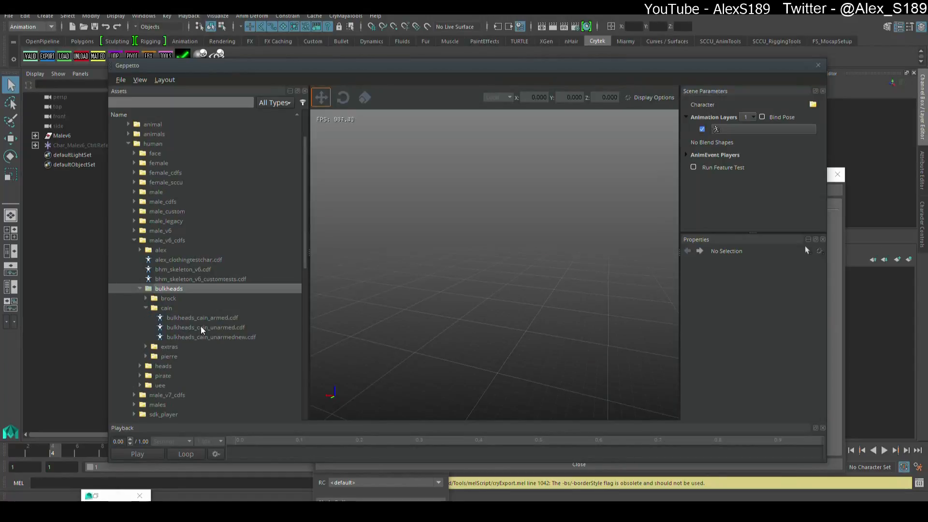
{"action": "left_click", "coordinate": [201, 328]}
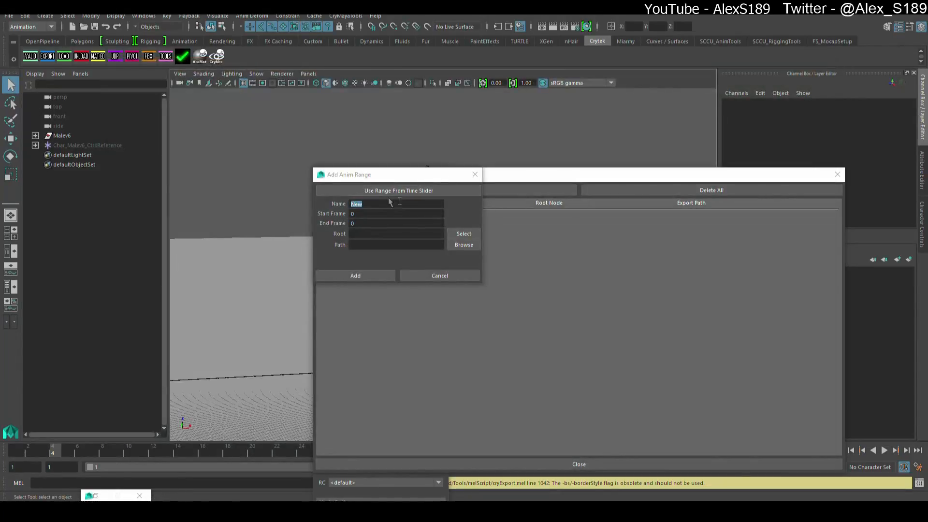
Step: Switch to Geppetto and minimize the e1s2 folder window covering it
{"action": "left_click_drag", "start_coordinate": [380, 203], "coordinate": [332, 200]}
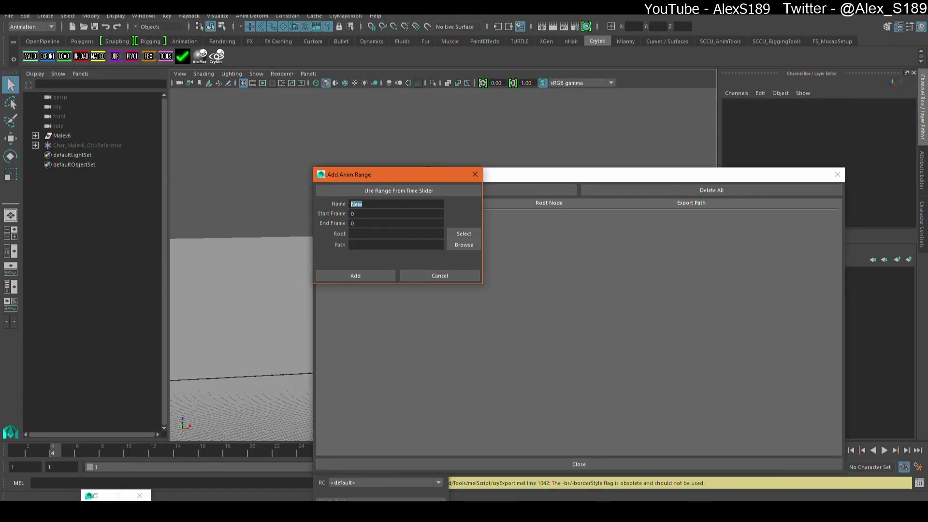
{"action": "left_click", "coordinate": [603, 499]}
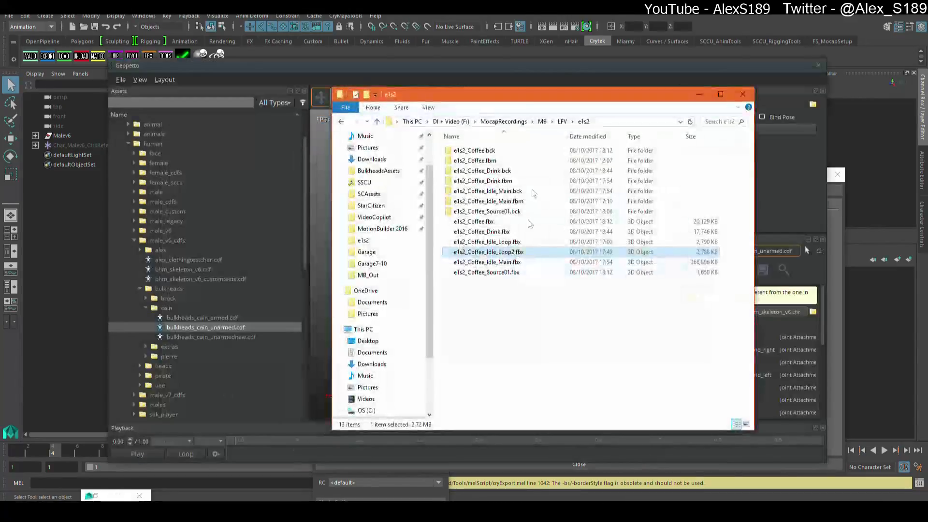
{"action": "left_click", "coordinate": [473, 76]}
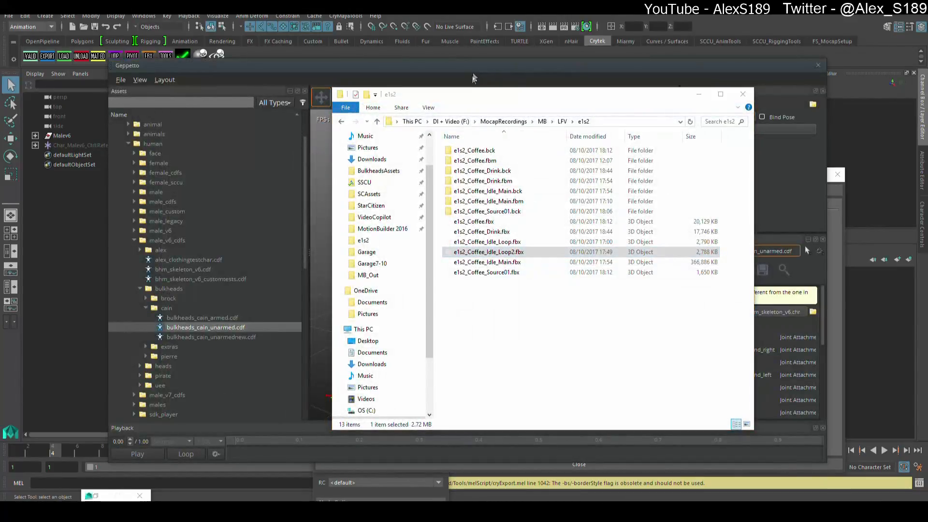
{"action": "left_click", "coordinate": [695, 96]}
{"action": "left_click", "coordinate": [696, 99]}
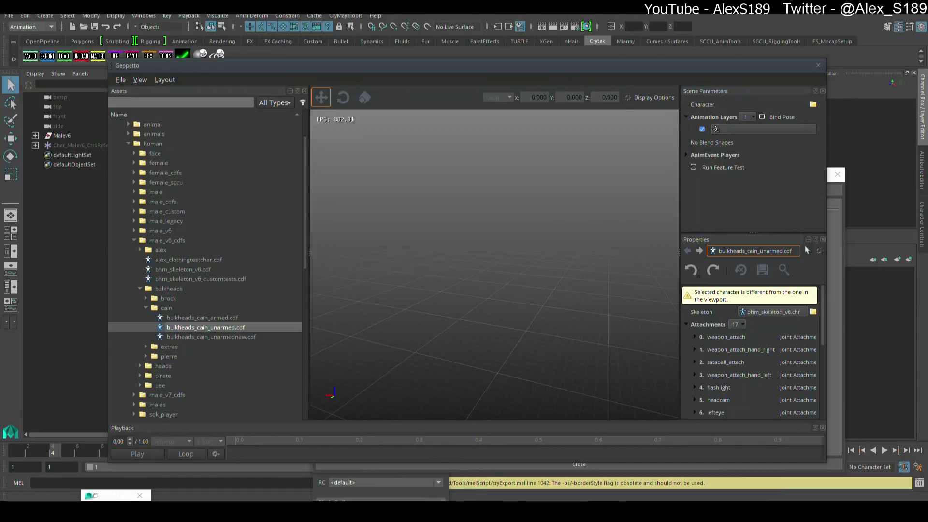
{"action": "mouse_move", "coordinate": [604, 510]}
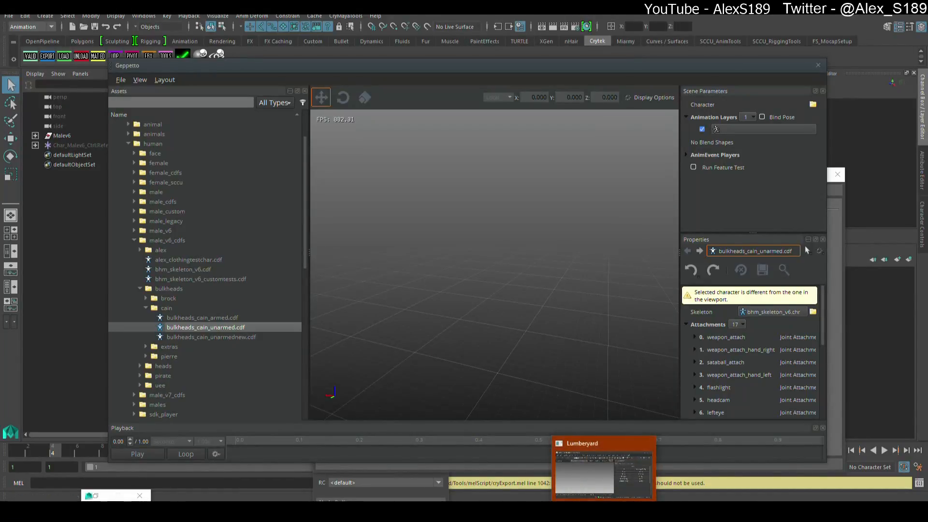
{"action": "left_click", "coordinate": [86, 511]}
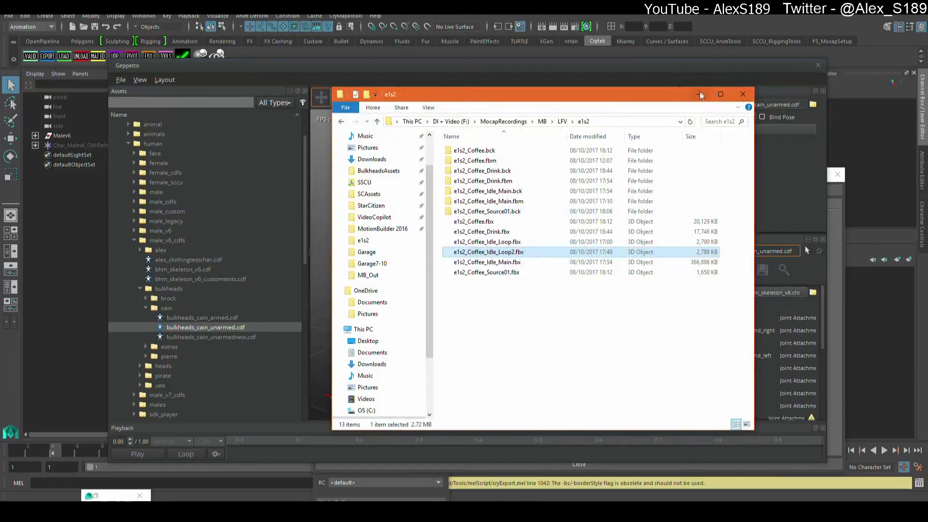
{"action": "left_click", "coordinate": [700, 95]}
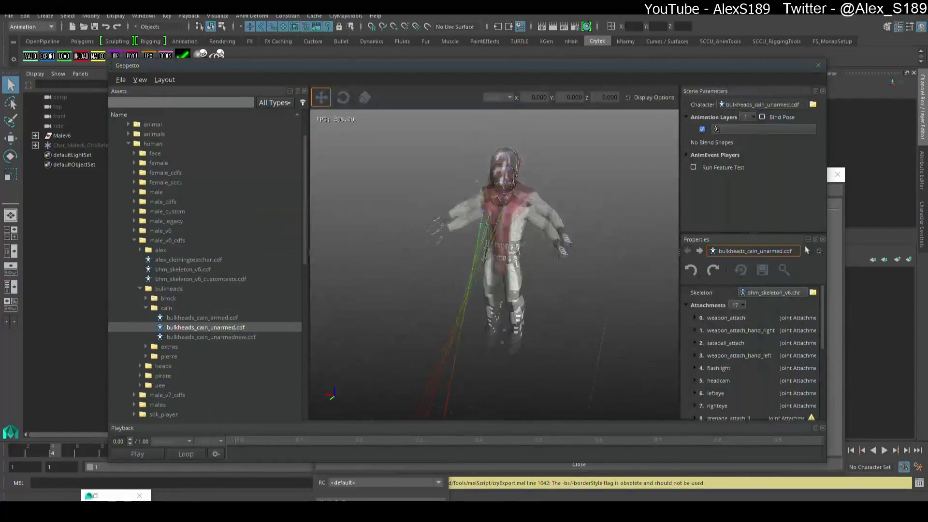
Step: Browse the animation assets in male_v6/npc/civilian to examine how the existing NPC animations are named
{"action": "scroll", "coordinate": [498, 242], "scroll_direction": "up", "scroll_amount": 4}
{"action": "scroll", "coordinate": [203, 308], "scroll_direction": "down", "scroll_amount": 12}
{"action": "left_click", "coordinate": [116, 376]}
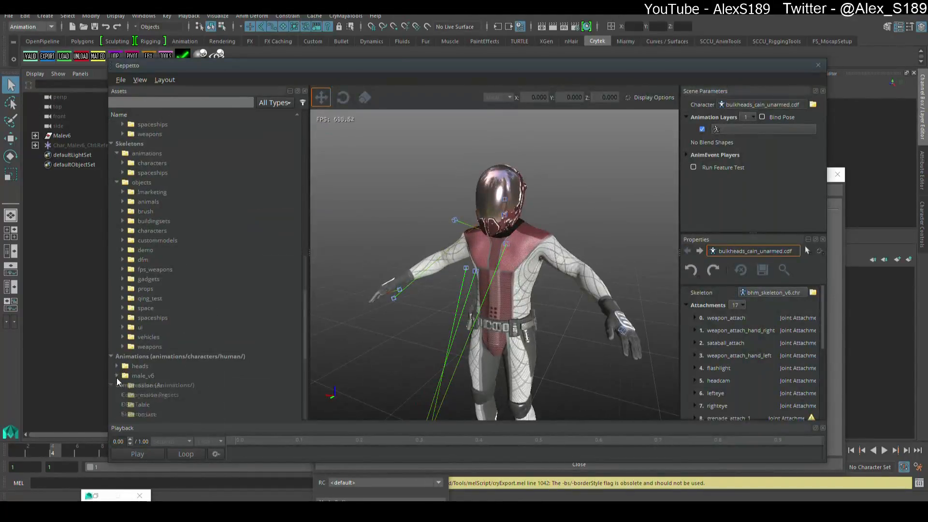
{"action": "scroll", "coordinate": [120, 372], "scroll_direction": "down", "scroll_amount": 6}
{"action": "left_click", "coordinate": [123, 309]}
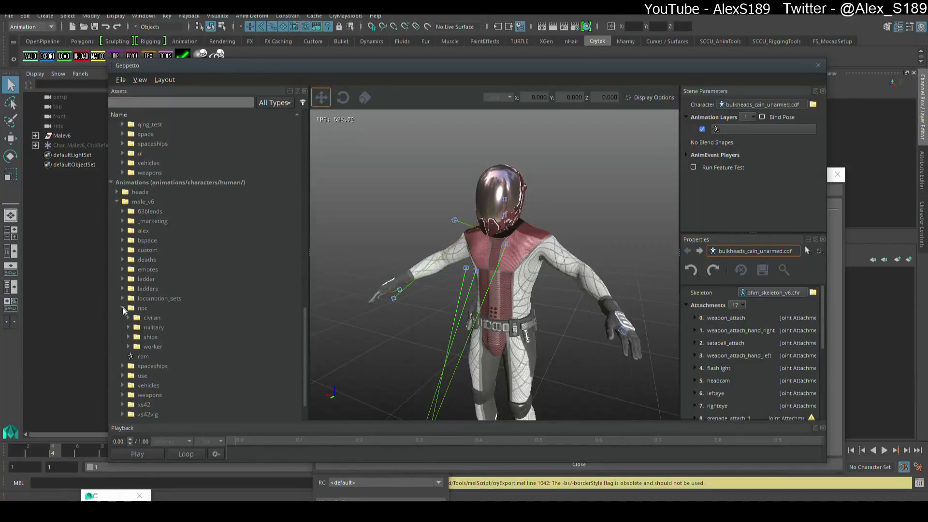
{"action": "left_click", "coordinate": [129, 318]}
{"action": "scroll", "coordinate": [164, 314], "scroll_direction": "down", "scroll_amount": 5}
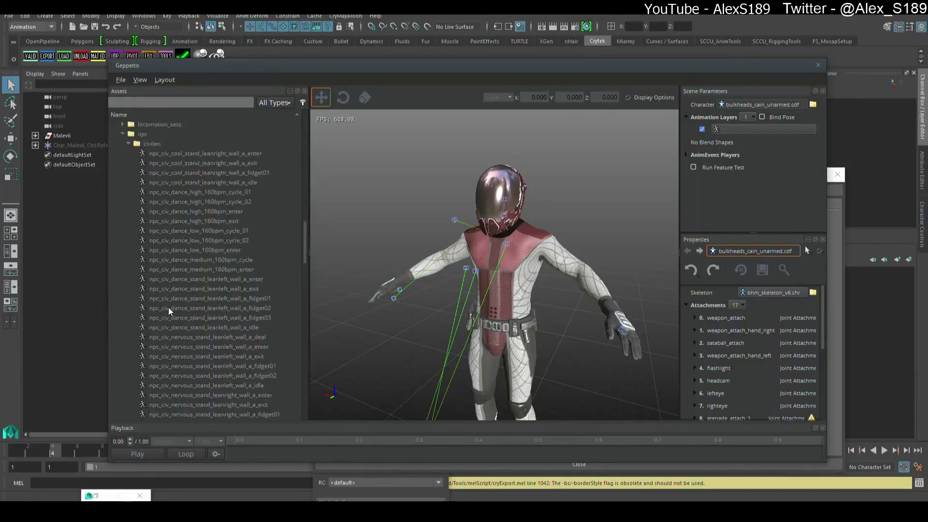
{"action": "scroll", "coordinate": [167, 313], "scroll_direction": "down", "scroll_amount": 15}
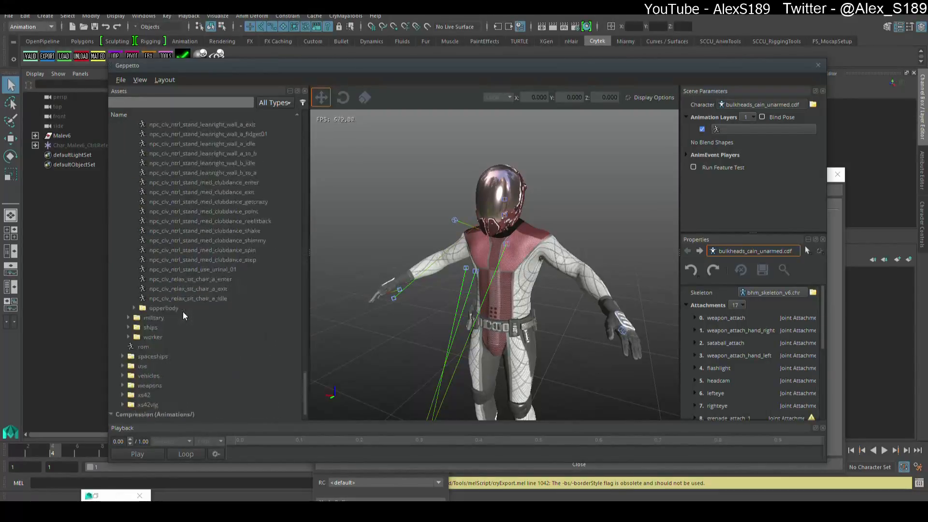
{"action": "scroll", "coordinate": [198, 296], "scroll_direction": "up", "scroll_amount": 10}
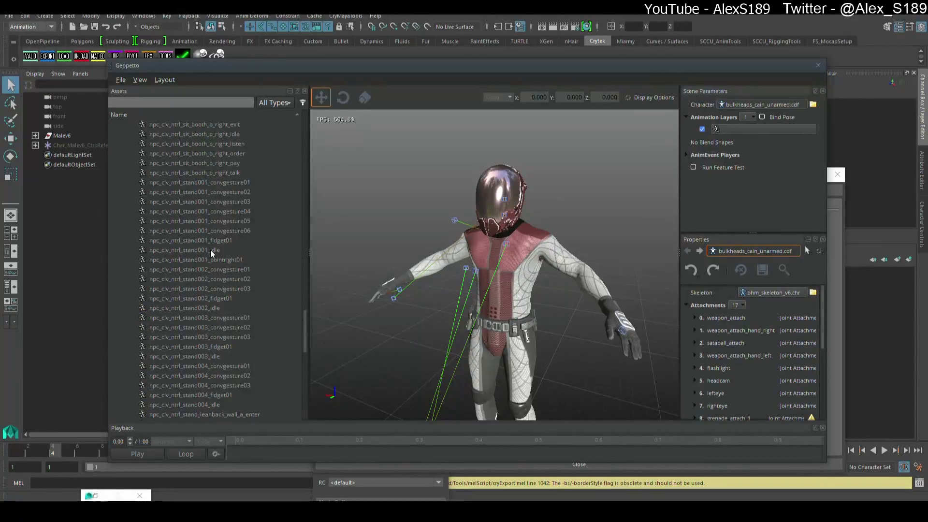
Step: Preview the npc_civ_ntrl_stand001_idle and npc_civ_ntrl_stand002_fidget01 animations on the character, return to npc_civ_ntrl_stand001_idle and pause it
{"action": "left_click", "coordinate": [209, 250]}
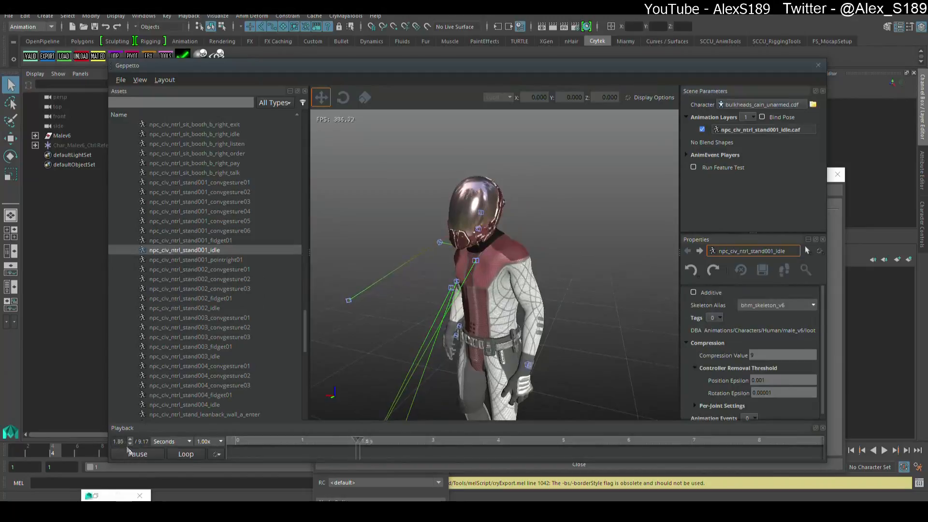
{"action": "left_click", "coordinate": [130, 452]}
{"action": "key", "text": "s"}
{"action": "right_click_drag", "start_coordinate": [332, 242], "coordinate": [325, 248]}
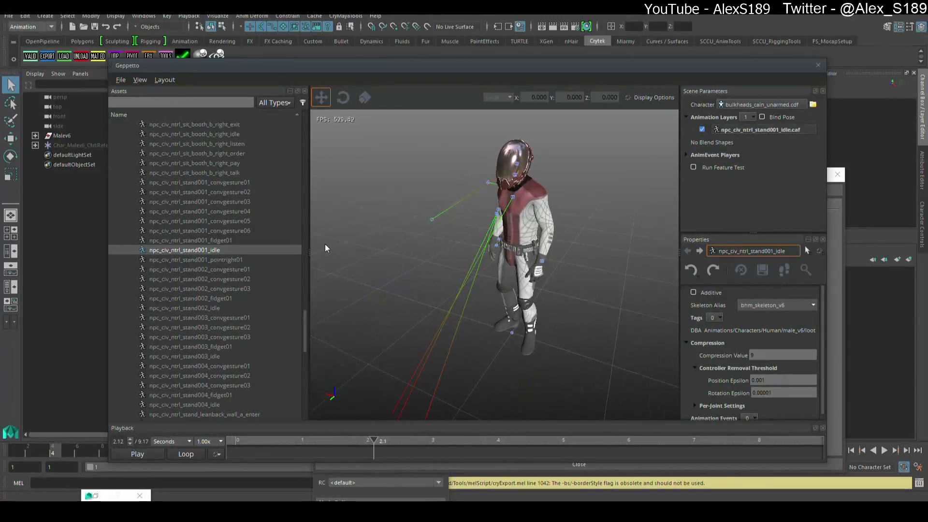
{"action": "left_click", "coordinate": [136, 455]}
{"action": "left_click", "coordinate": [193, 308]}
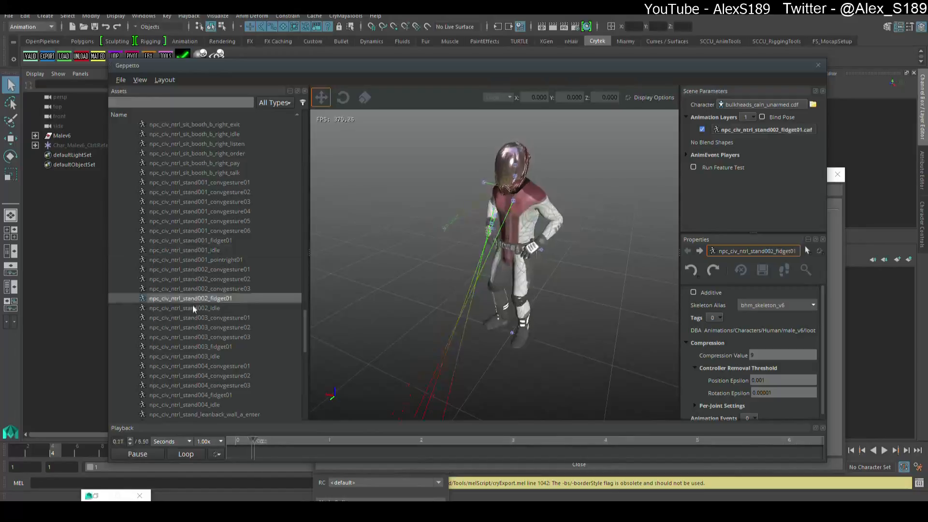
{"action": "left_click", "coordinate": [140, 454]}
{"action": "left_click", "coordinate": [190, 251]}
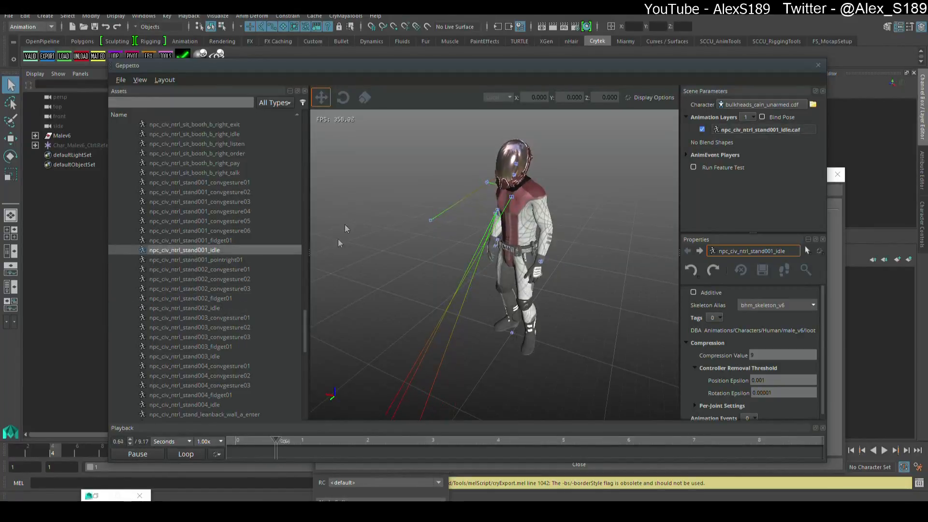
{"action": "left_click", "coordinate": [137, 454]}
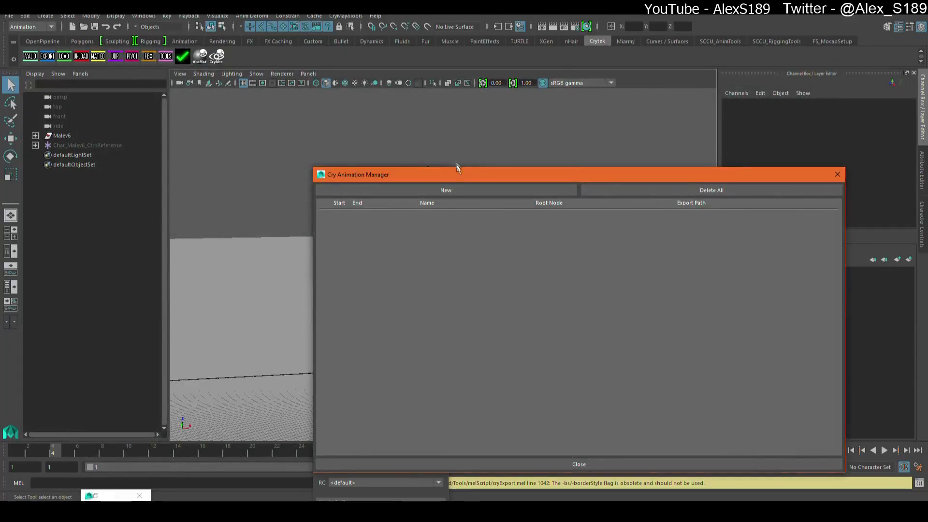
Step: Back in Maya, name the new animation range Npc_civ_ntrl_Coffee_Idle01 and take its start and end frames from the time slider
{"action": "left_click_drag", "start_coordinate": [461, 176], "coordinate": [532, 186]}
{"action": "left_click", "coordinate": [531, 198]}
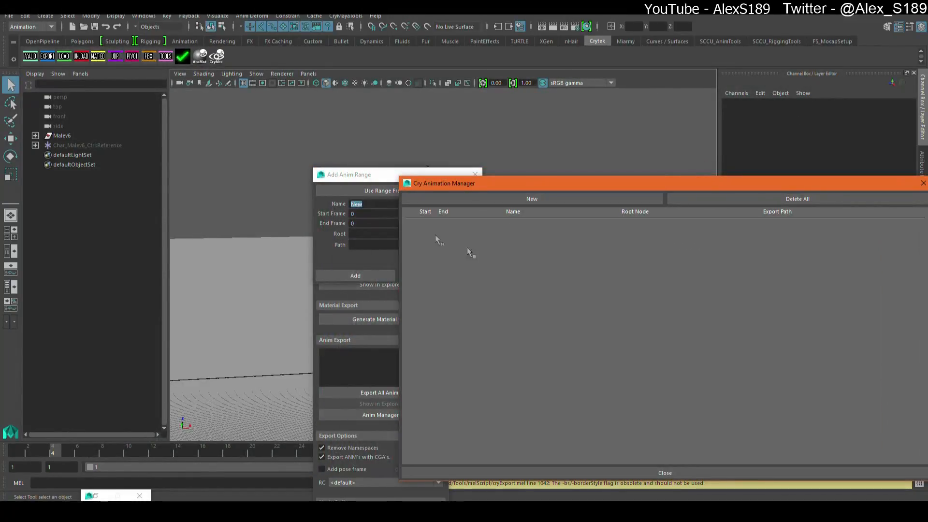
{"action": "type", "text": "N"}
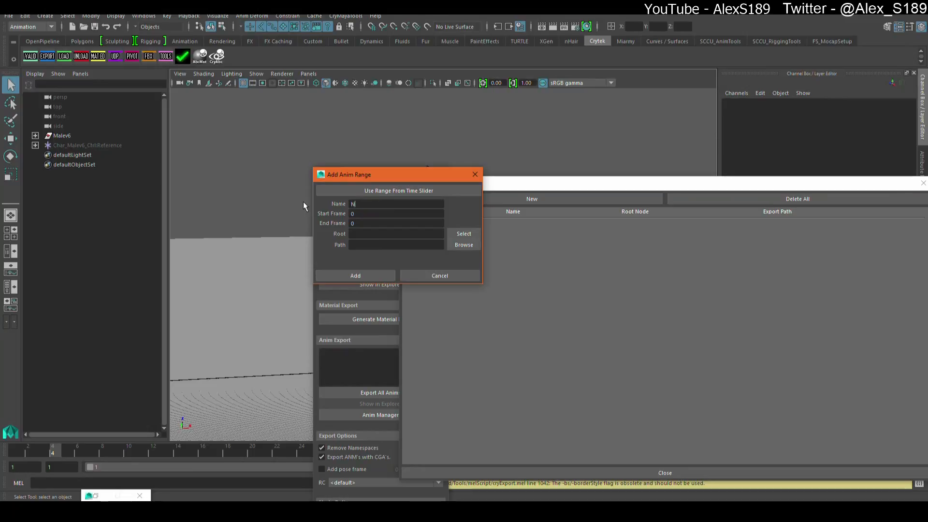
{"action": "type", "text": "pc_civ_ntrl_Coffee_Idle01"}
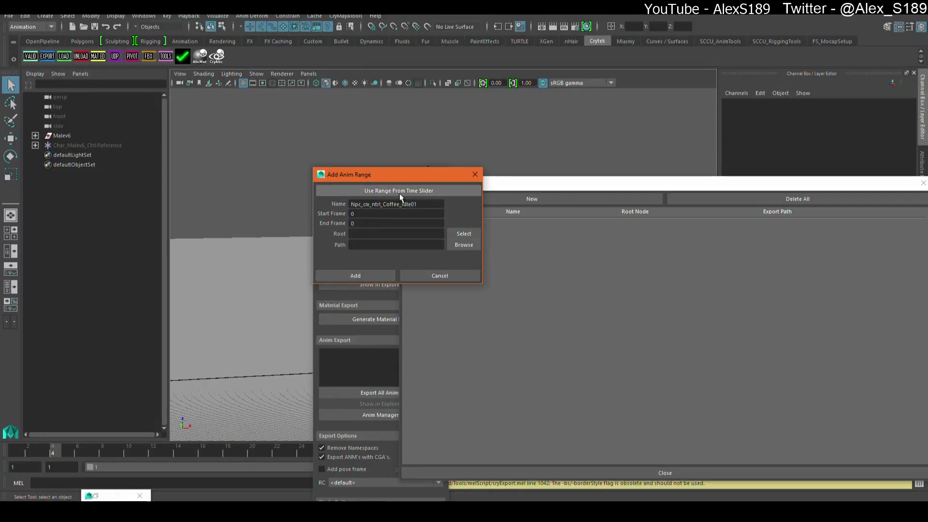
{"action": "left_click", "coordinate": [399, 192]}
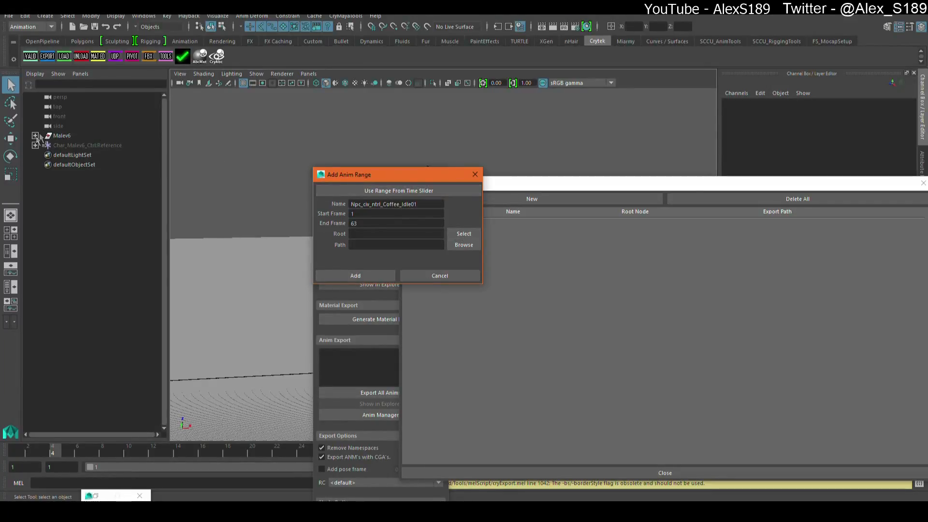
{"action": "left_click", "coordinate": [35, 136]}
Step: Change the animation range's name to all lowercase, npc_civ_ntrl_coffee_idle01
{"action": "left_click", "coordinate": [383, 204]}
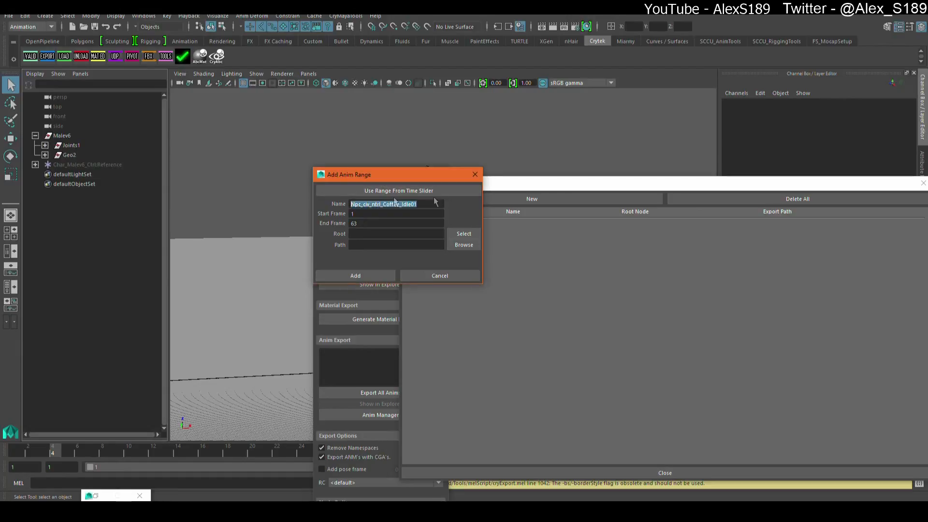
{"action": "left_click", "coordinate": [383, 203]}
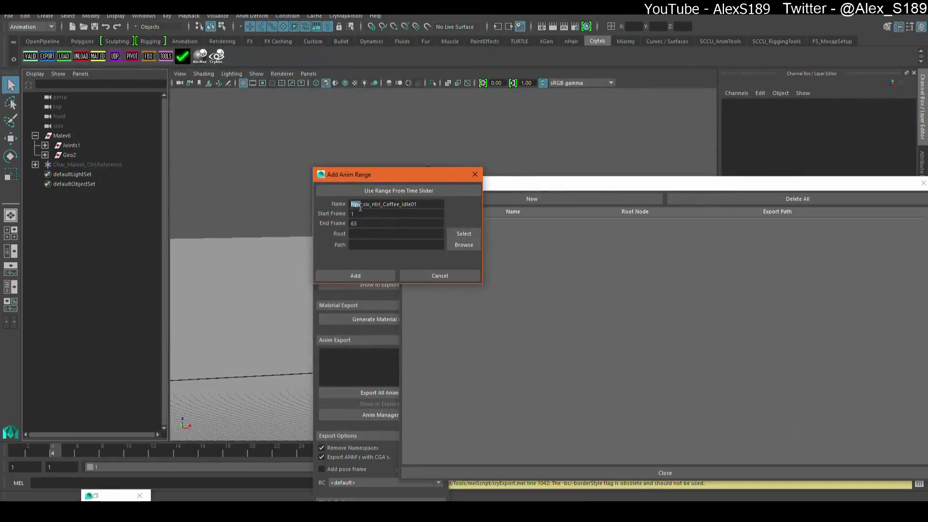
{"action": "left_click_drag", "start_coordinate": [361, 204], "coordinate": [327, 212]}
{"action": "type", "text": "npc"}
{"action": "key", "text": "Right"}
{"action": "key", "text": "shift+Right"}
{"action": "type", "text": "c"}
{"action": "left_click_drag", "start_coordinate": [419, 206], "coordinate": [350, 203]}
{"action": "double_click", "coordinate": [418, 206]}
{"action": "left_click", "coordinate": [387, 214]}
Step: Assign the World joint under Malev6 > Joints1 as the animation range's root
{"action": "left_click", "coordinate": [45, 145]}
{"action": "left_click", "coordinate": [78, 155]}
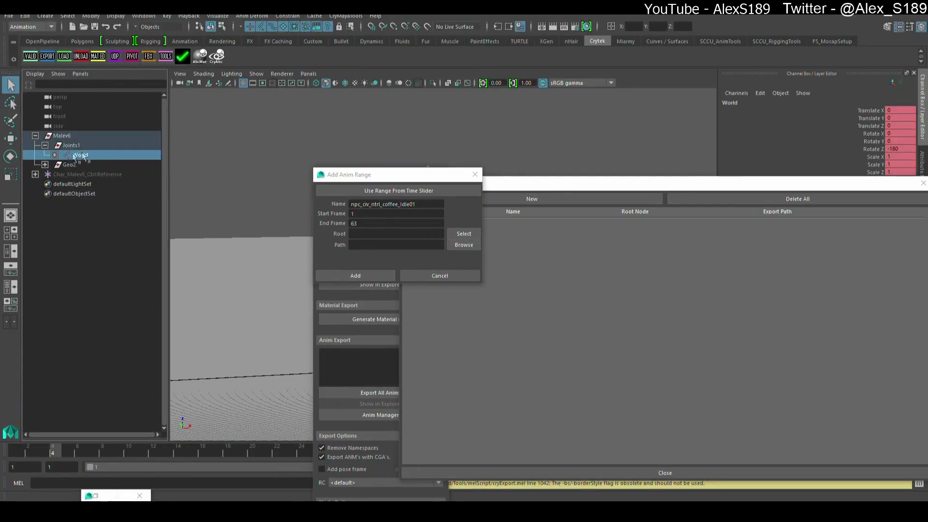
{"action": "left_click", "coordinate": [463, 234]}
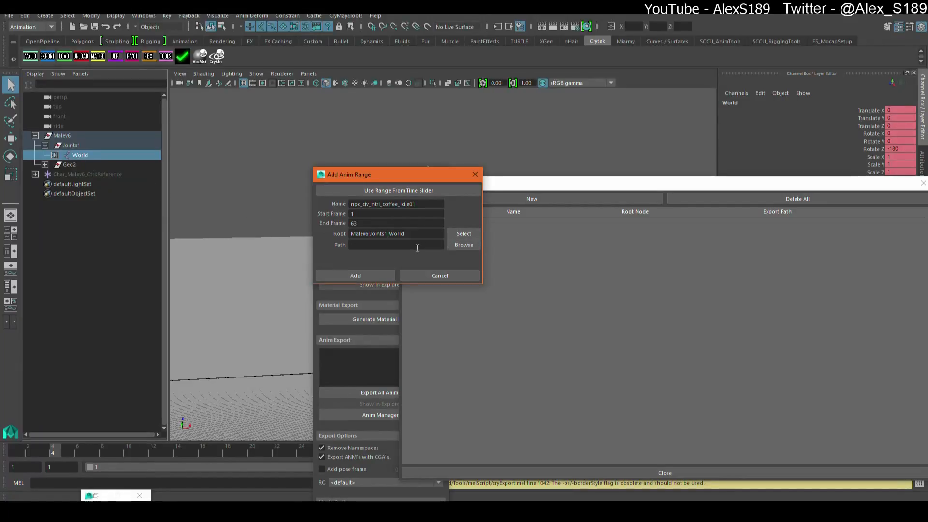
Step: Browse for the range's export path and go to Animations/Characters/Human/male_v6/Custom in BulkheadsAssets
{"action": "left_click", "coordinate": [463, 245]}
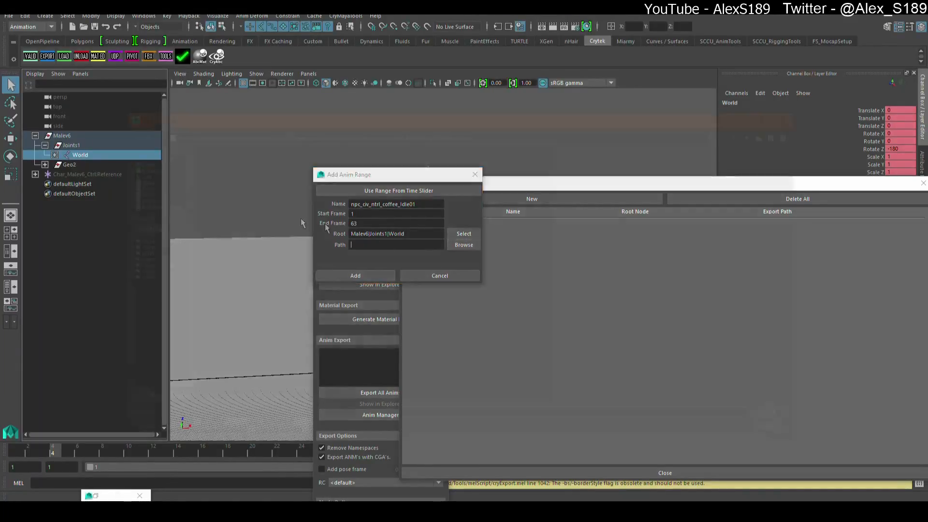
{"action": "scroll", "coordinate": [155, 206], "scroll_direction": "down", "scroll_amount": 1}
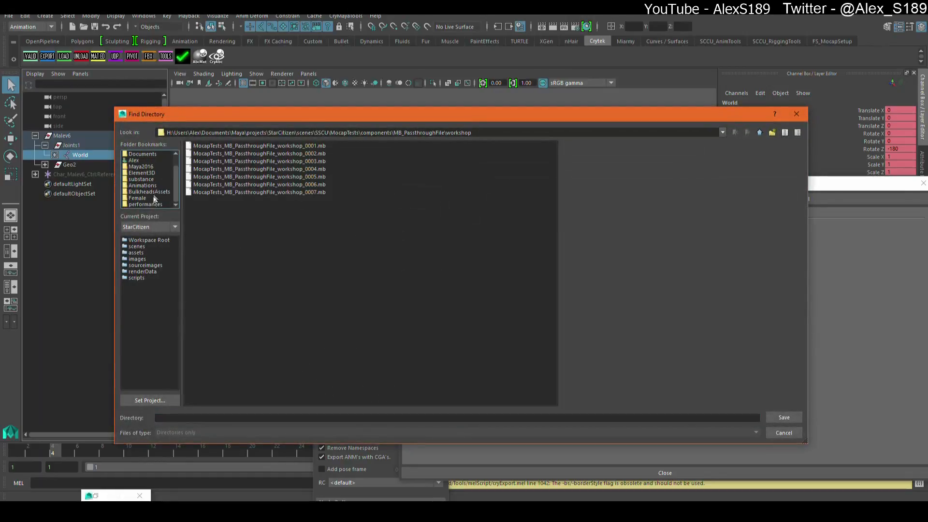
{"action": "left_click", "coordinate": [157, 186]}
{"action": "double_click", "coordinate": [213, 162]}
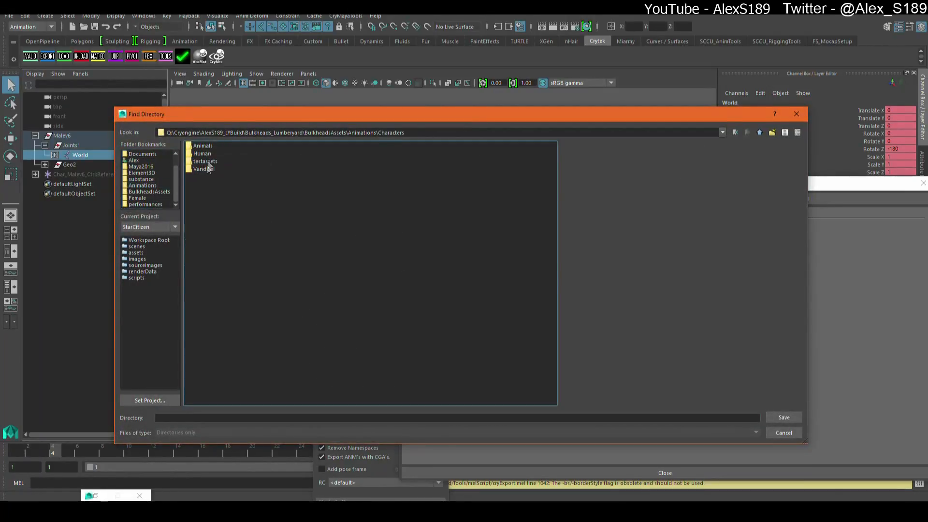
{"action": "double_click", "coordinate": [209, 161]}
{"action": "double_click", "coordinate": [206, 177]}
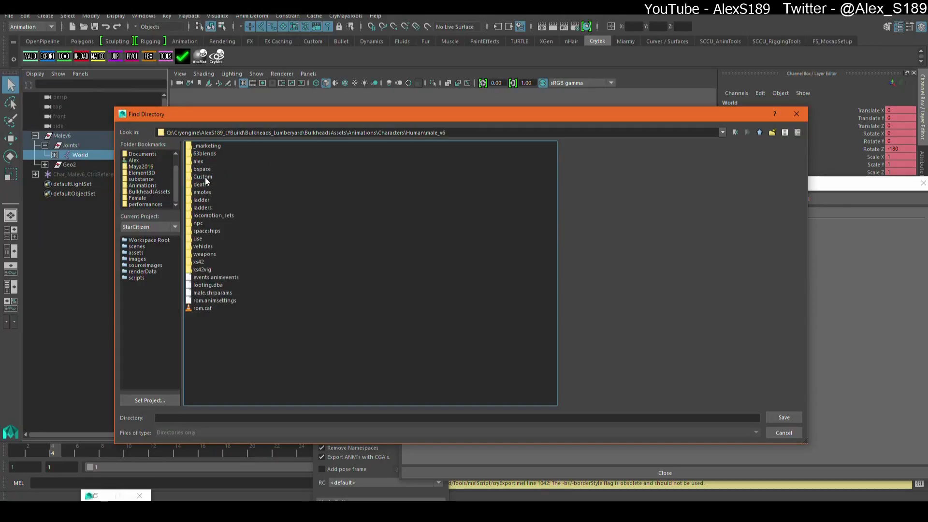
{"action": "double_click", "coordinate": [208, 177]}
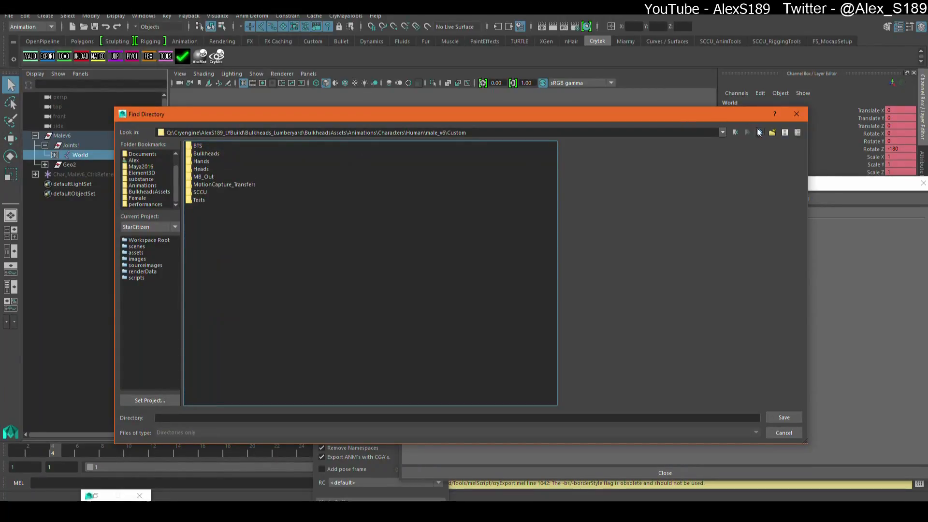
Step: Create an npc folder inside Custom with a coffee folder in it, and open the coffee folder
{"action": "left_click", "coordinate": [772, 132]}
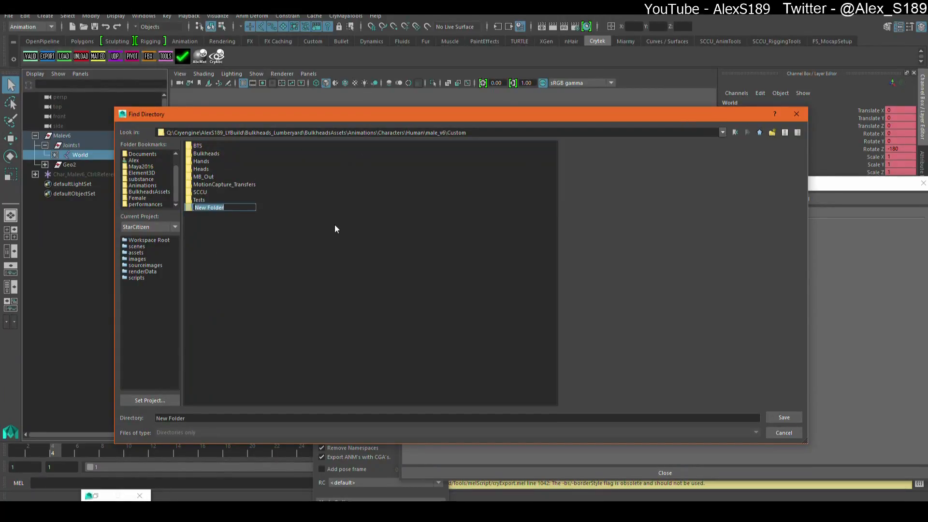
{"action": "type", "text": "npc"}
{"action": "key", "text": "Return"}
{"action": "key", "text": "Return"}
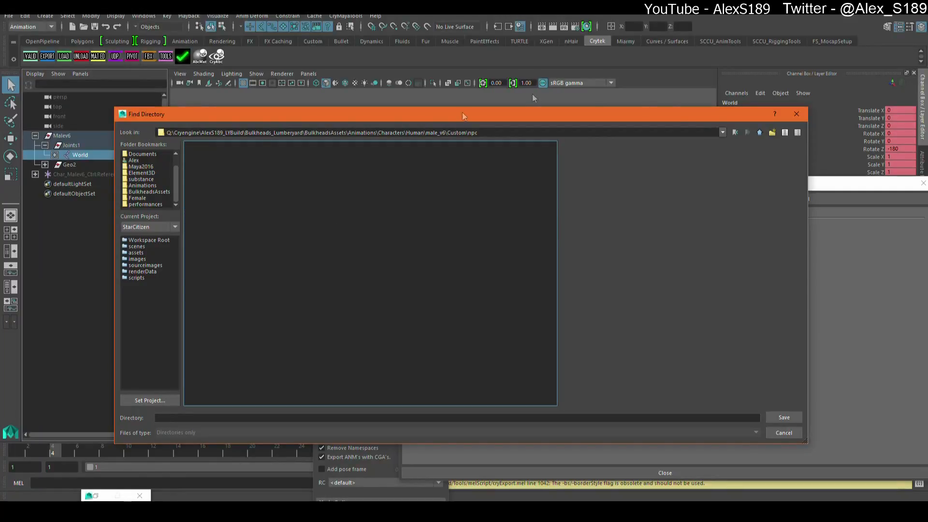
{"action": "left_click", "coordinate": [772, 132]}
{"action": "type", "text": "col"}
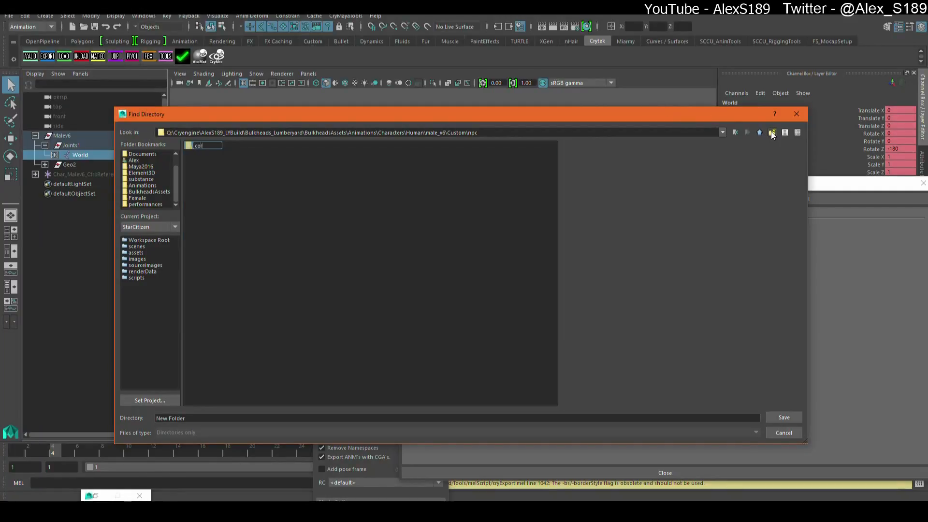
{"action": "type", "text": "fee"}
{"action": "key", "text": "Return"}
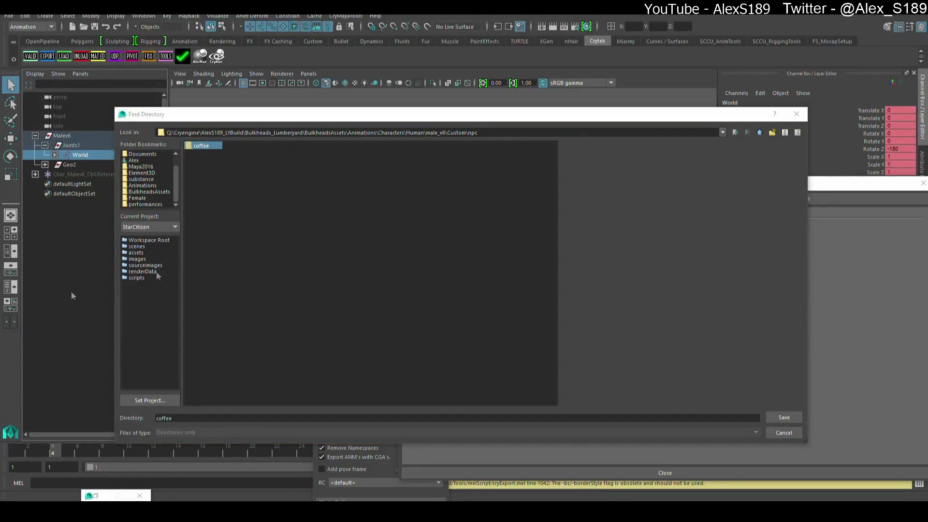
{"action": "double_click", "coordinate": [213, 147]}
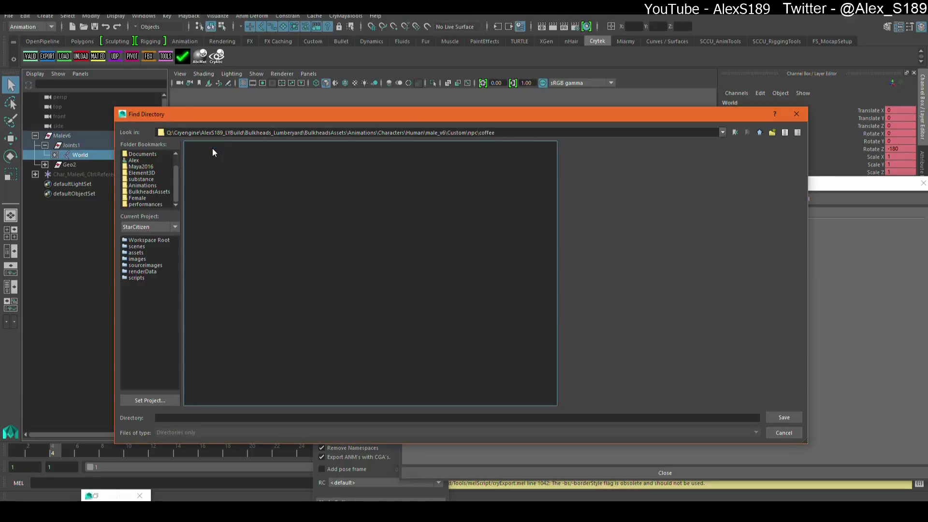
Step: Use the coffee folder as the range's export path and add the range to the animation manager
{"action": "left_click", "coordinate": [767, 418]}
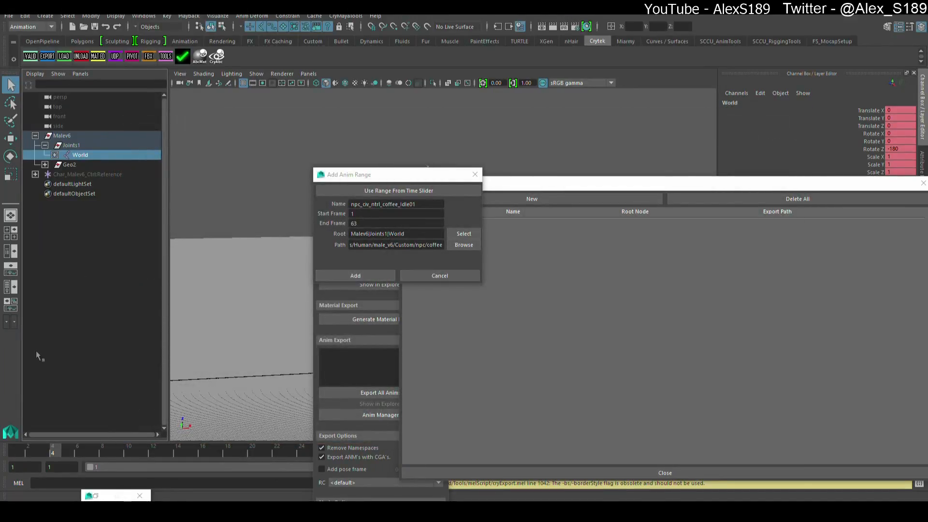
{"action": "left_click", "coordinate": [355, 275]}
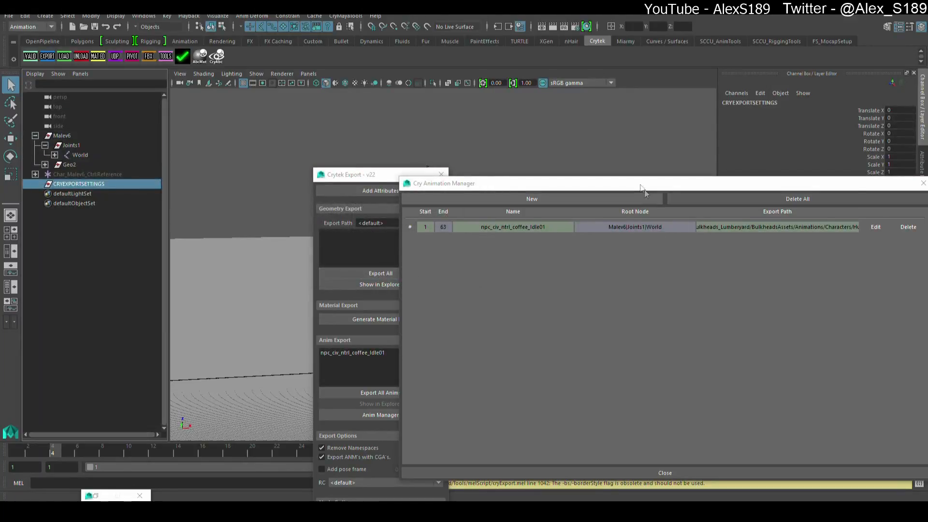
{"action": "left_click_drag", "start_coordinate": [643, 189], "coordinate": [436, 187]}
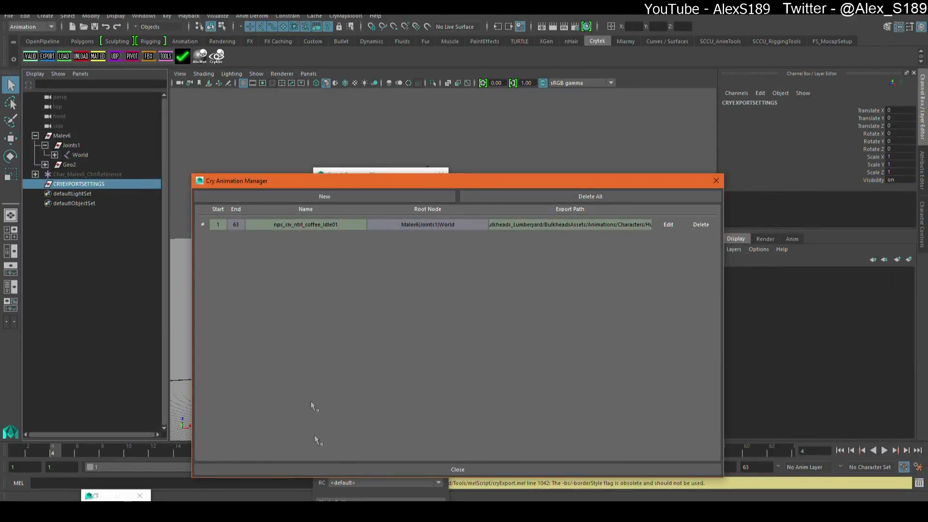
{"action": "left_click", "coordinate": [411, 469]}
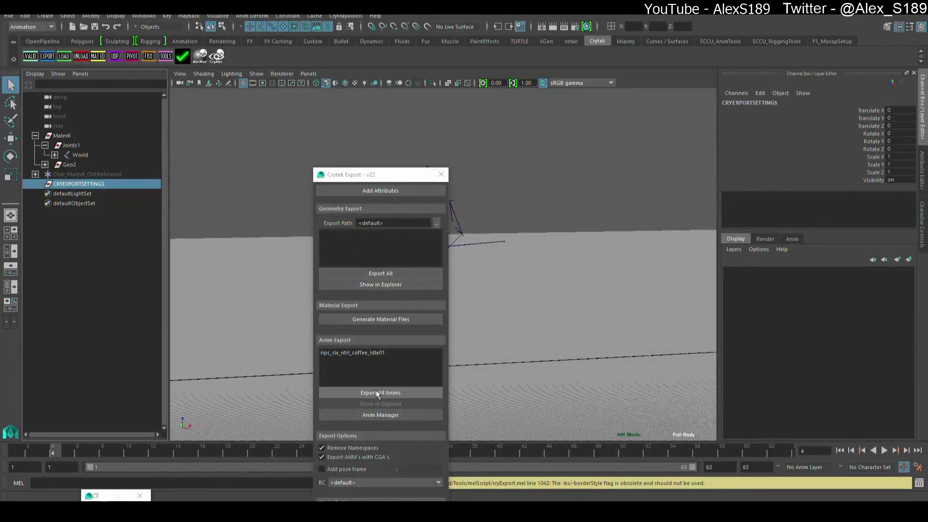
Step: Export the npc_civ_ntrl_coffee_Idle01 animation and show the exported file in its folder
{"action": "left_click", "coordinate": [363, 353]}
{"action": "left_click", "coordinate": [375, 394]}
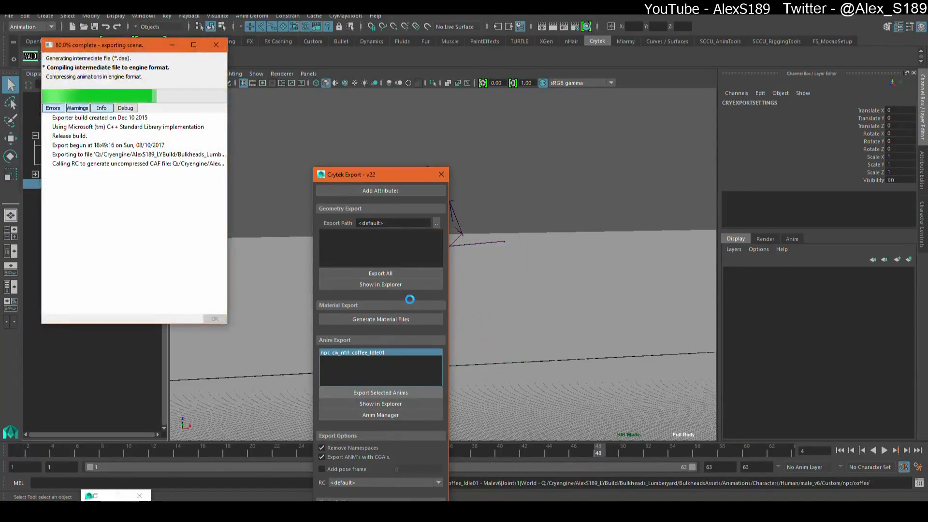
{"action": "left_click", "coordinate": [399, 408]}
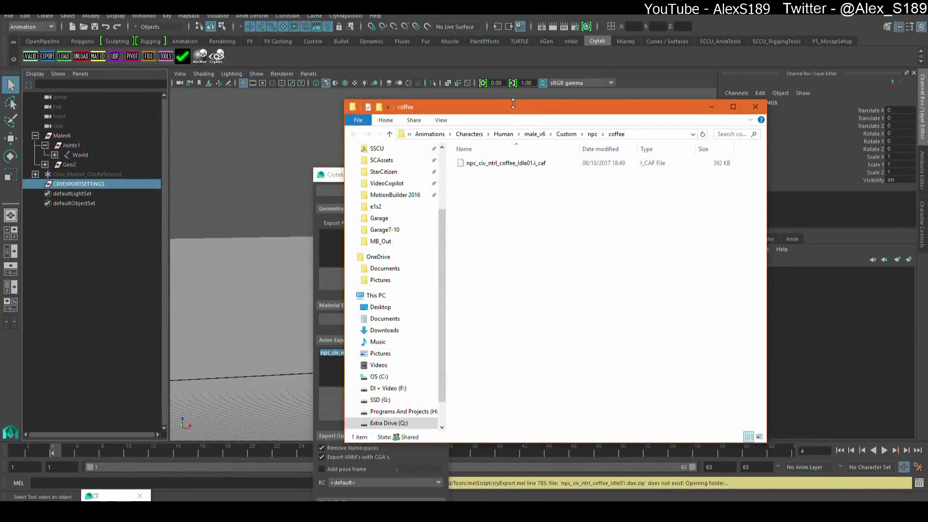
{"action": "left_click_drag", "start_coordinate": [513, 103], "coordinate": [764, 187]}
{"action": "left_click", "coordinate": [525, 179]}
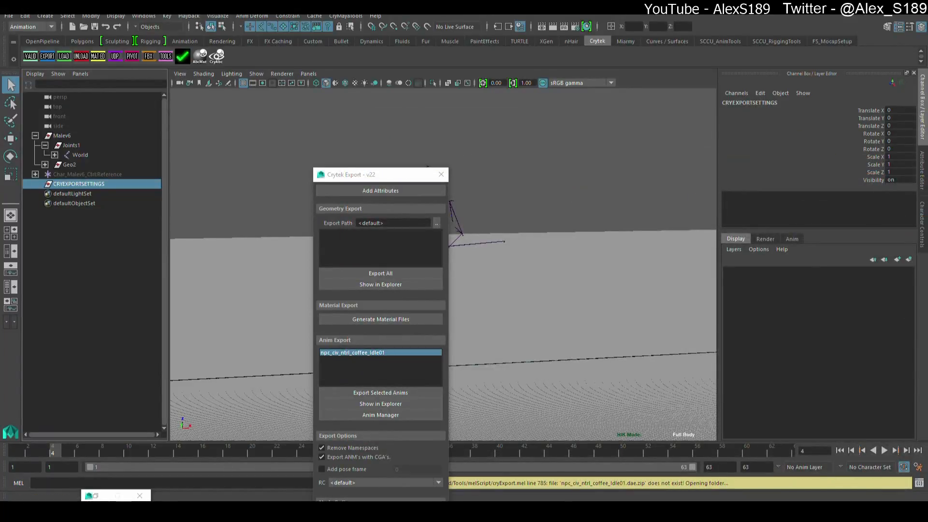
Step: Switch to Geppetto in Lumberyard and briefly play the npc_civ_ntrl_stand001_idle animation on the character
{"action": "mouse_move", "coordinate": [602, 508]}
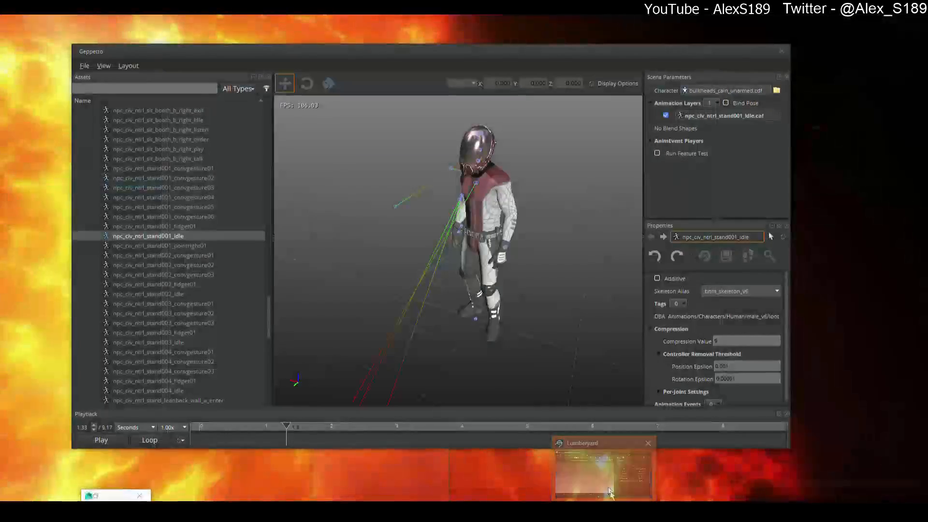
{"action": "left_click", "coordinate": [600, 469]}
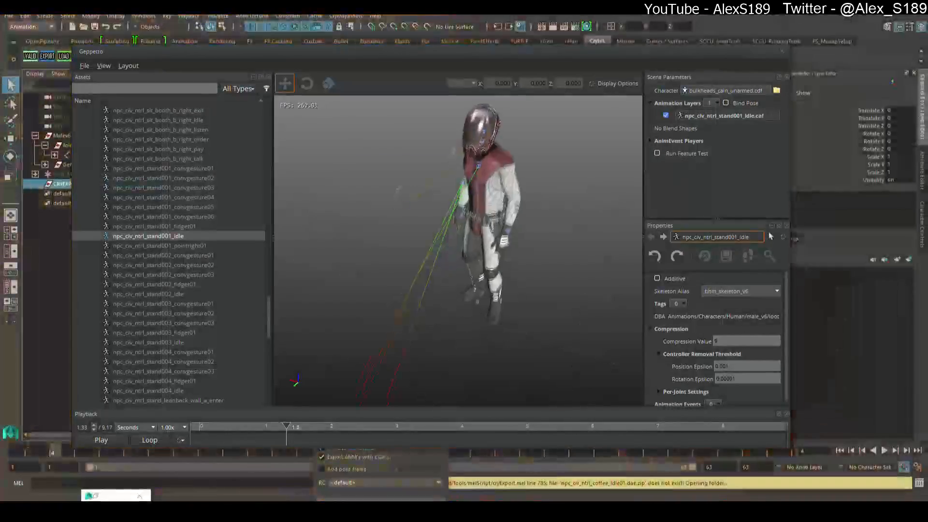
{"action": "scroll", "coordinate": [437, 241], "scroll_direction": "up", "scroll_amount": 5}
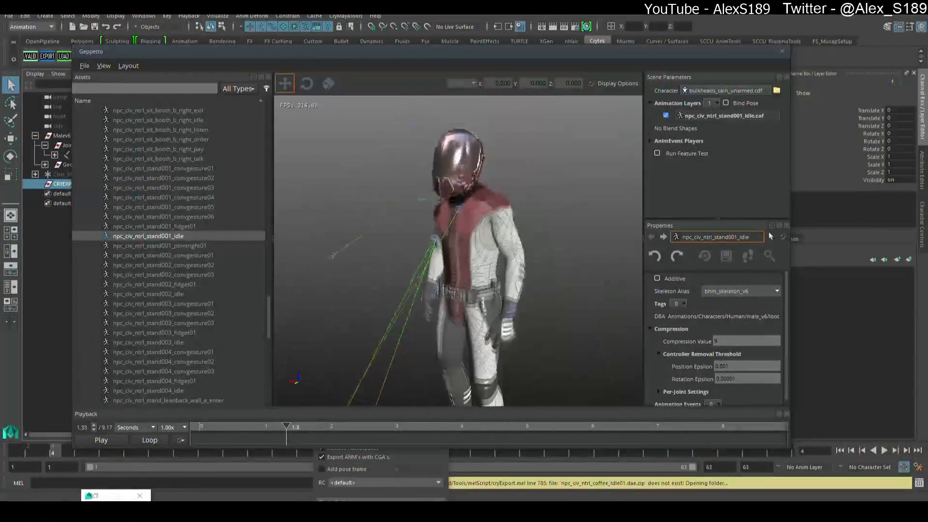
{"action": "scroll", "coordinate": [223, 280], "scroll_direction": "up", "scroll_amount": 10}
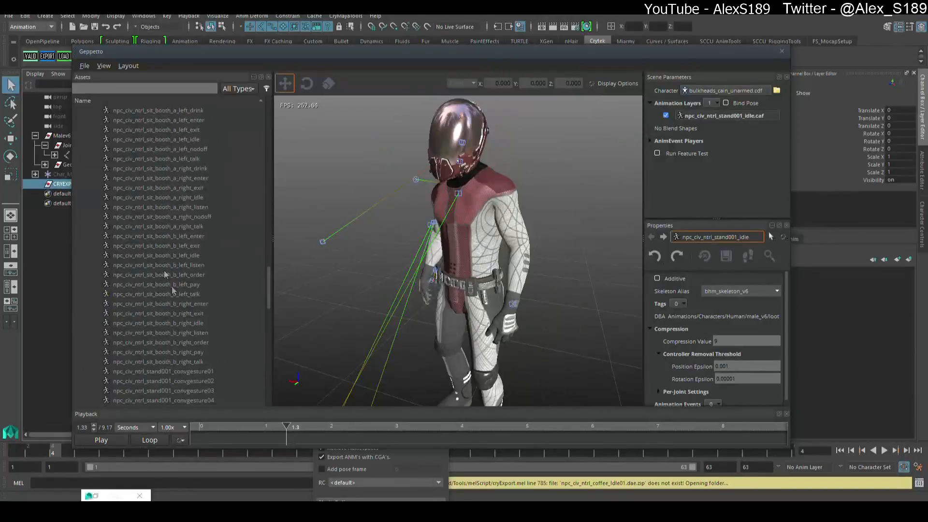
{"action": "left_click", "coordinate": [103, 440]}
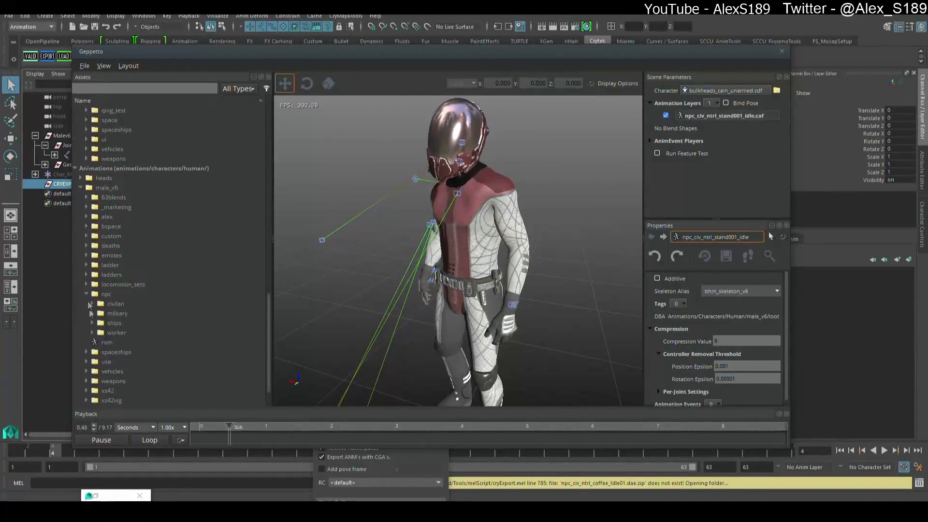
{"action": "left_click", "coordinate": [106, 441]}
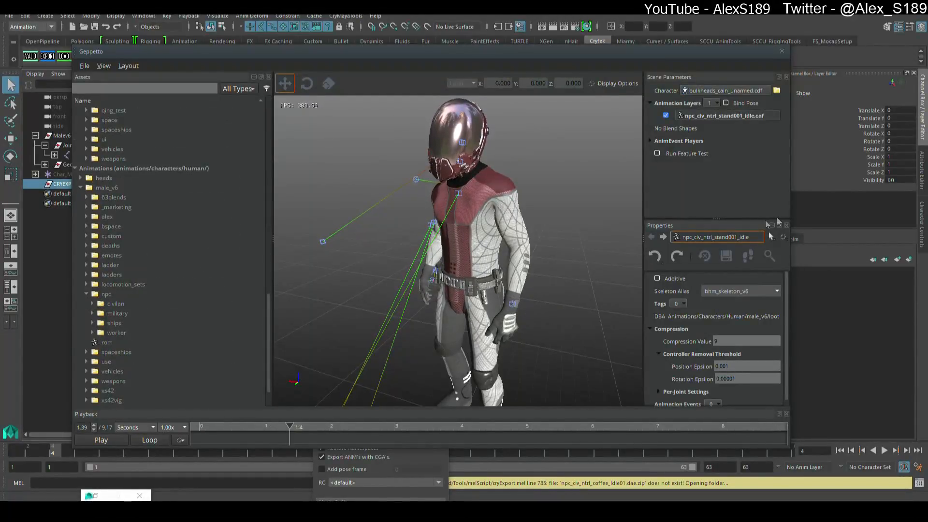
Step: Open the custom > npc > coffee folder under male_v6 in the animation assets and load npc_civ_ntrl_coffee_Idle01 on the character
{"action": "left_click", "coordinate": [653, 254]}
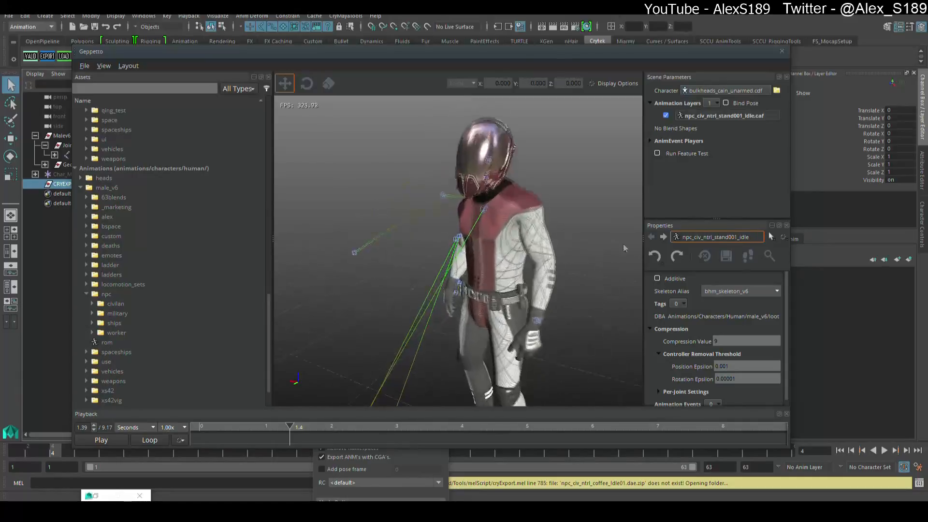
{"action": "scroll", "coordinate": [188, 309], "scroll_direction": "down", "scroll_amount": 2}
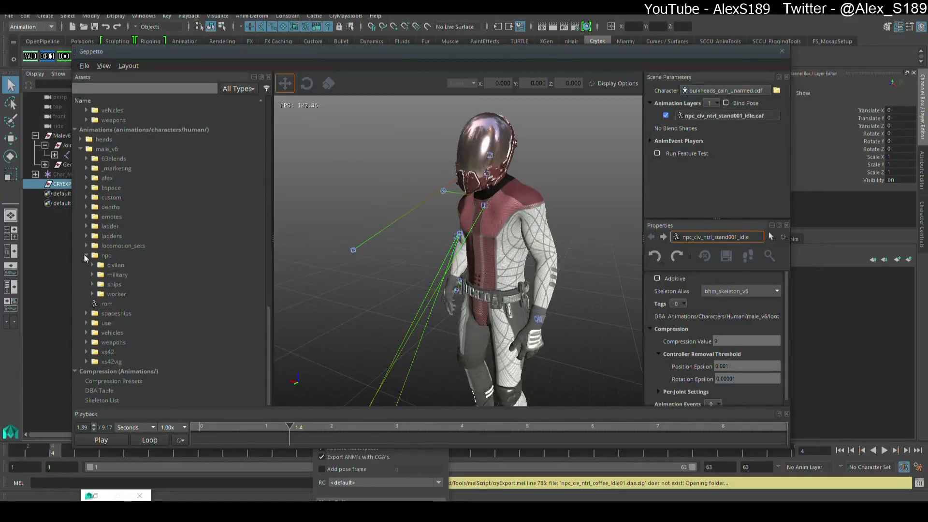
{"action": "left_click", "coordinate": [86, 255]}
{"action": "left_click", "coordinate": [86, 236]}
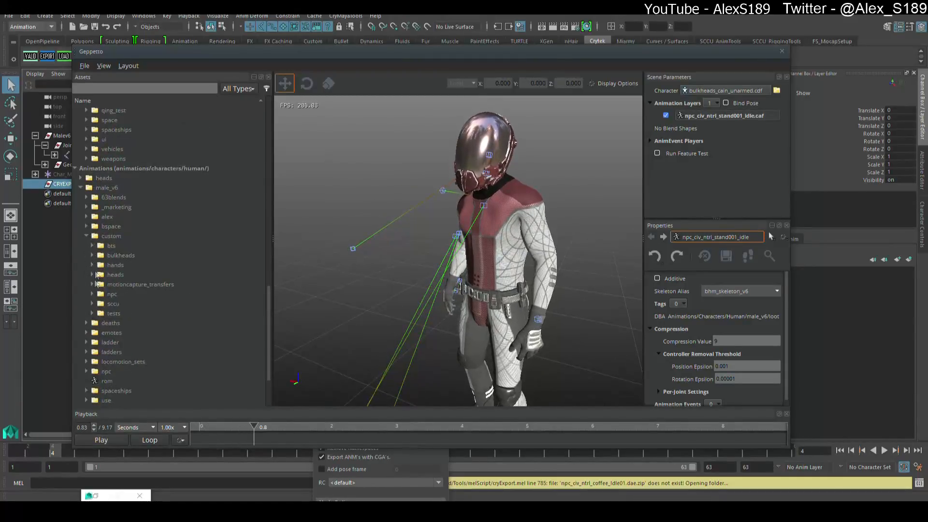
{"action": "right_click_drag", "start_coordinate": [488, 297], "coordinate": [463, 274]}
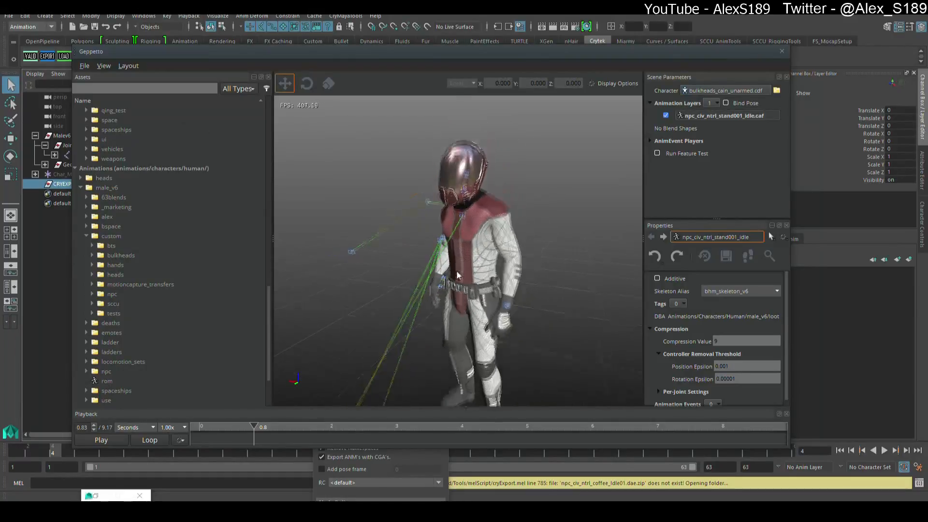
{"action": "scroll", "coordinate": [458, 264], "scroll_direction": "up", "scroll_amount": 2}
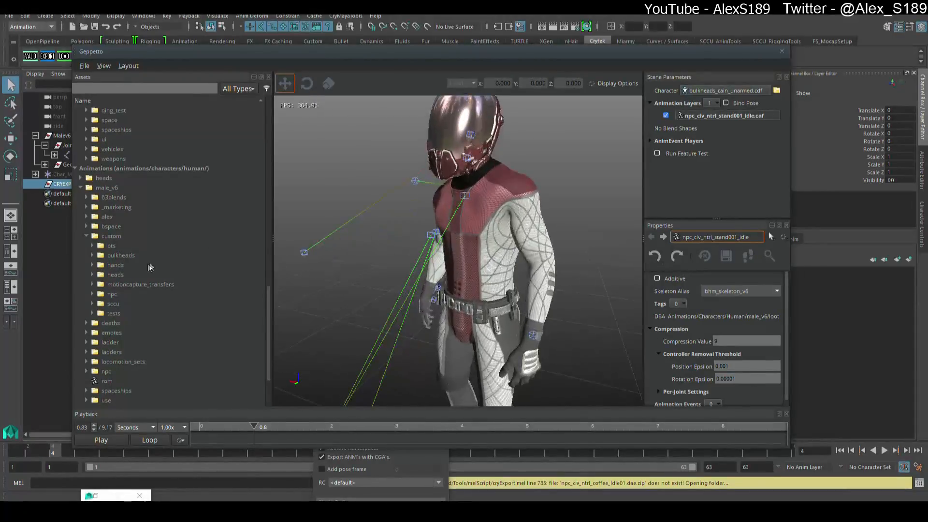
{"action": "scroll", "coordinate": [398, 272], "scroll_direction": "down", "scroll_amount": 2}
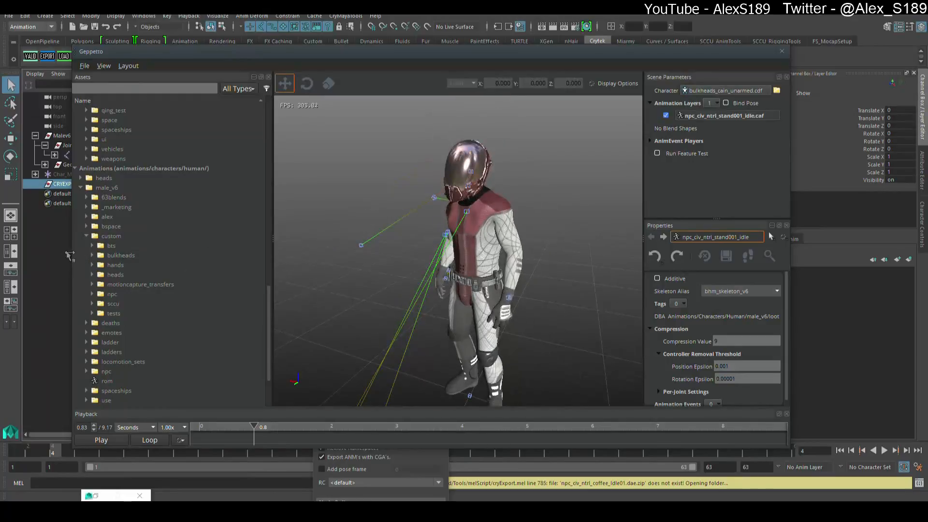
{"action": "left_click", "coordinate": [92, 294]}
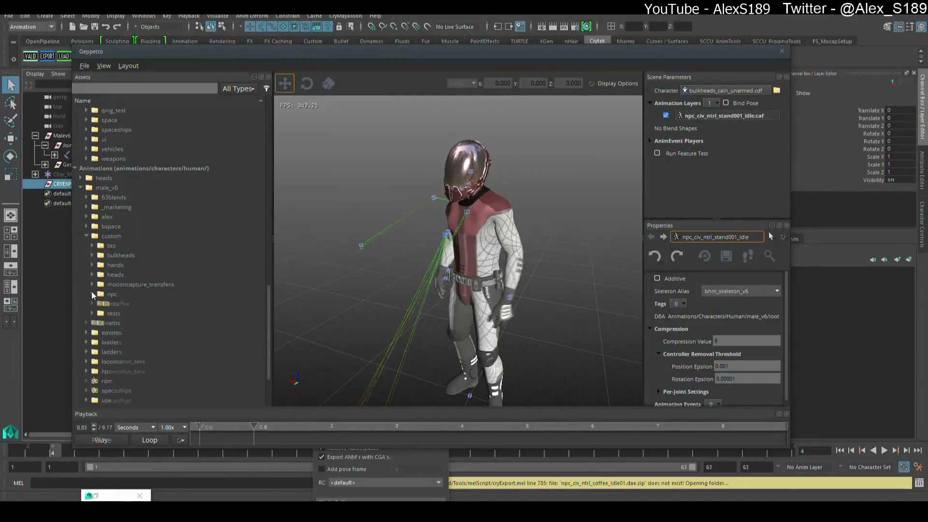
{"action": "left_click", "coordinate": [98, 303]}
{"action": "left_click", "coordinate": [145, 313]}
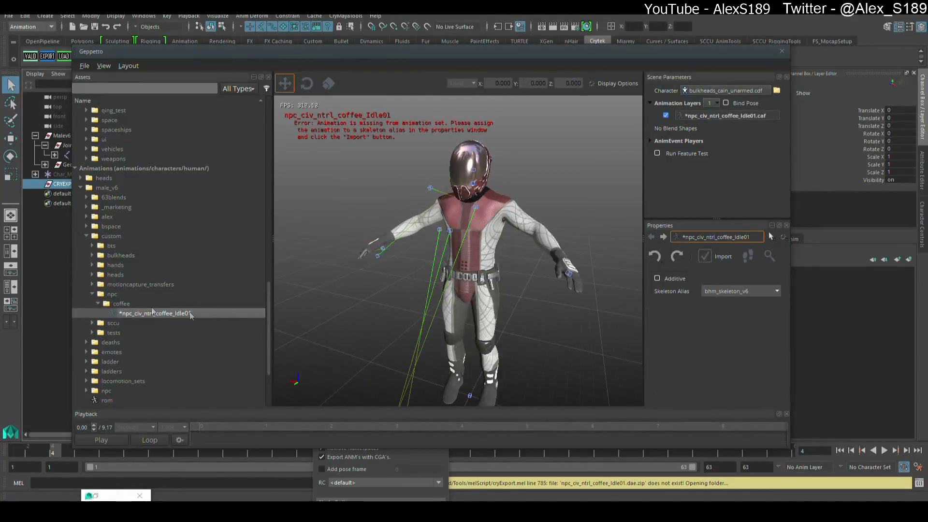
Step: Assign the bhm_skeleton_v6 skeleton alias to the coffee idle animation and import it
{"action": "left_click", "coordinate": [754, 290]}
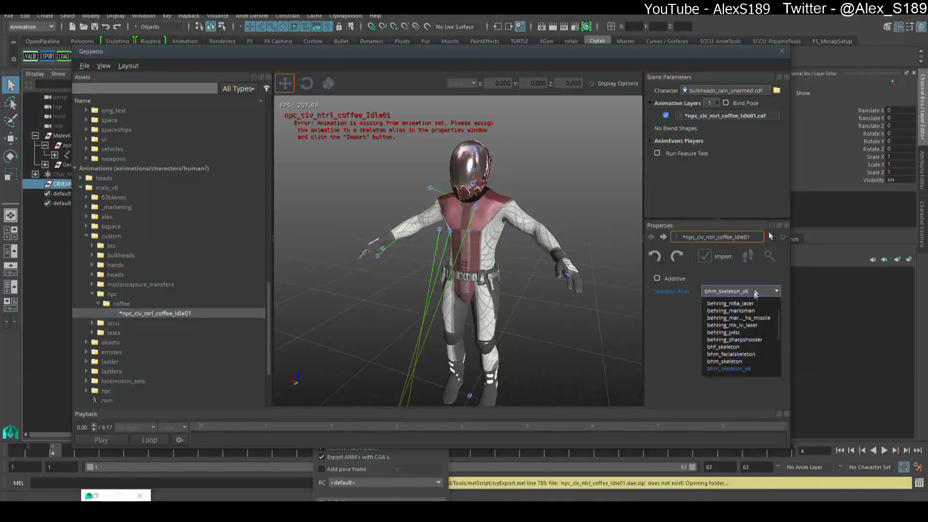
{"action": "left_click", "coordinate": [733, 366]}
{"action": "left_click", "coordinate": [716, 258]}
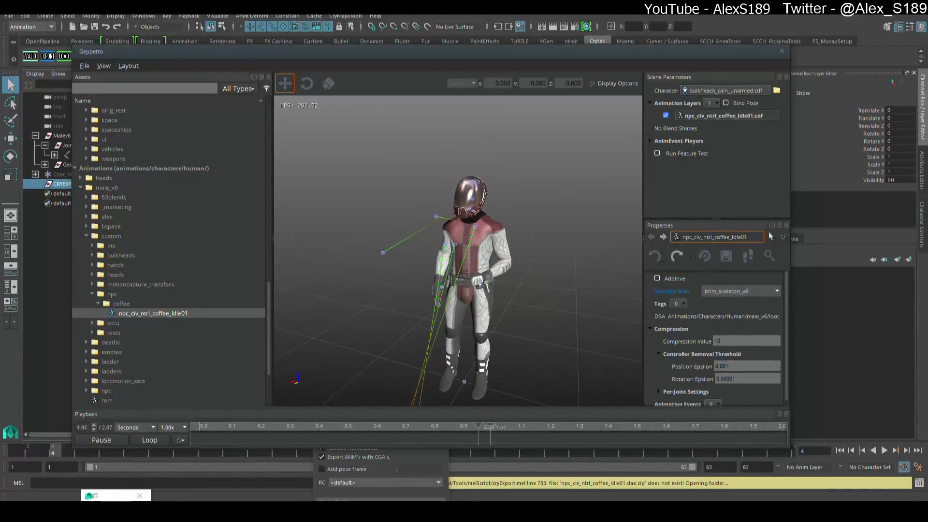
Step: Examine the imported coffee idle animation playing on the character, checking the body and hands from near and far
{"action": "mouse_move", "coordinate": [927, 199]}
{"action": "left_mouse_down"}
{"action": "mouse_move", "coordinate": [536, 187]}
{"action": "mouse_move", "coordinate": [927, 198]}
{"action": "left_mouse_up"}
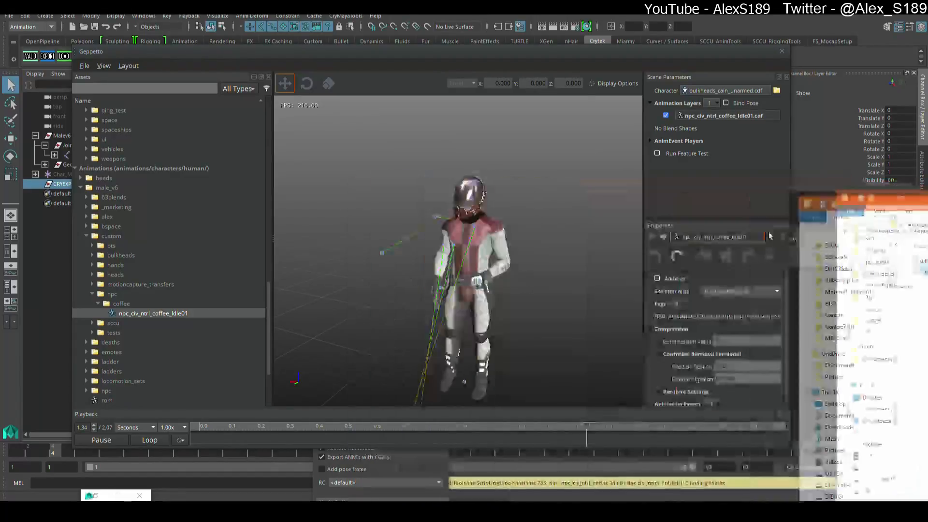
{"action": "key", "text": "w"}
{"action": "right_click_drag", "start_coordinate": [466, 252], "coordinate": [551, 245]}
{"action": "key", "text": "s"}
{"action": "key", "text": "s"}
{"action": "key", "text": "w"}
{"action": "key", "text": "s"}
{"action": "key", "text": "w"}
{"action": "key", "text": "s"}
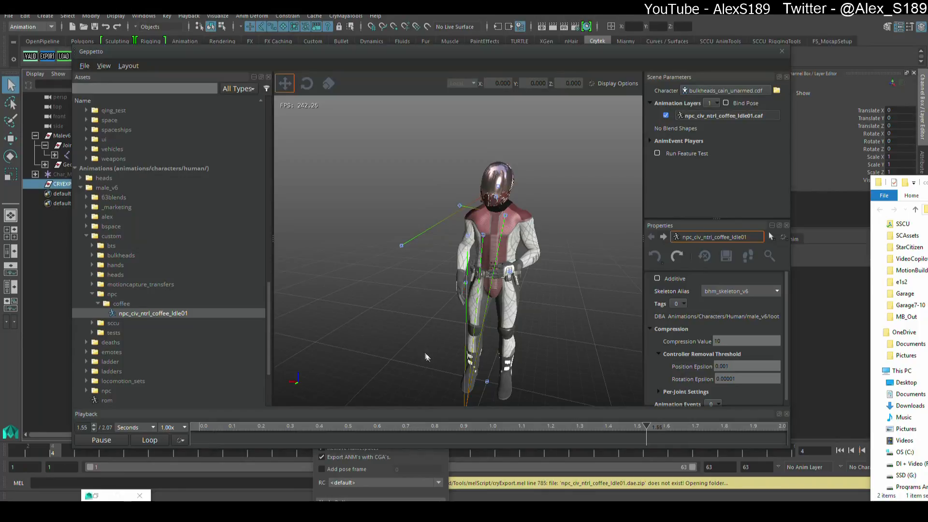
{"action": "scroll", "coordinate": [362, 301], "scroll_direction": "up", "scroll_amount": 3}
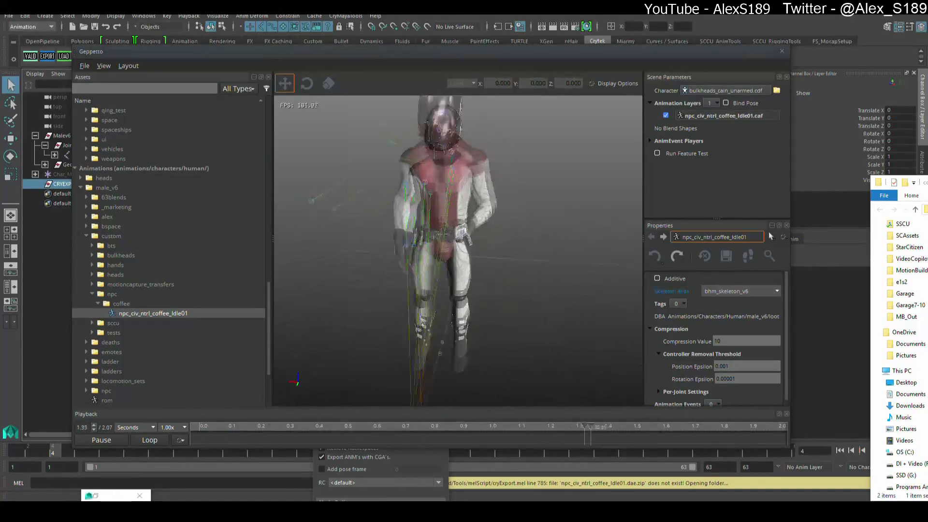
{"action": "scroll", "coordinate": [363, 301], "scroll_direction": "up", "scroll_amount": 3}
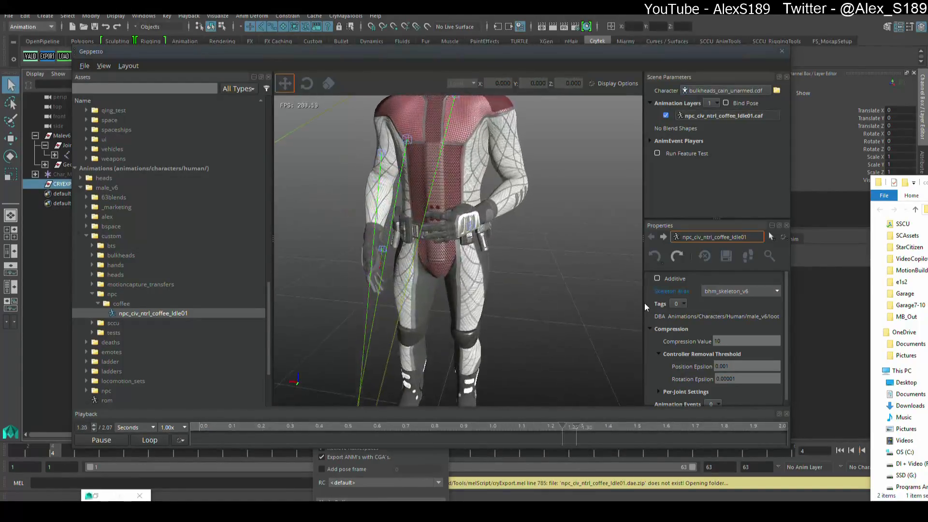
{"action": "scroll", "coordinate": [556, 271], "scroll_direction": "down", "scroll_amount": 5}
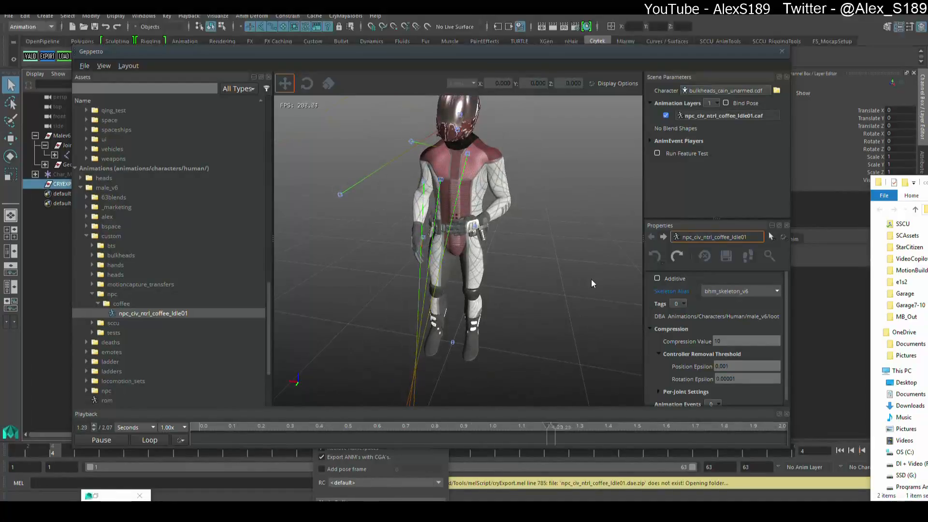